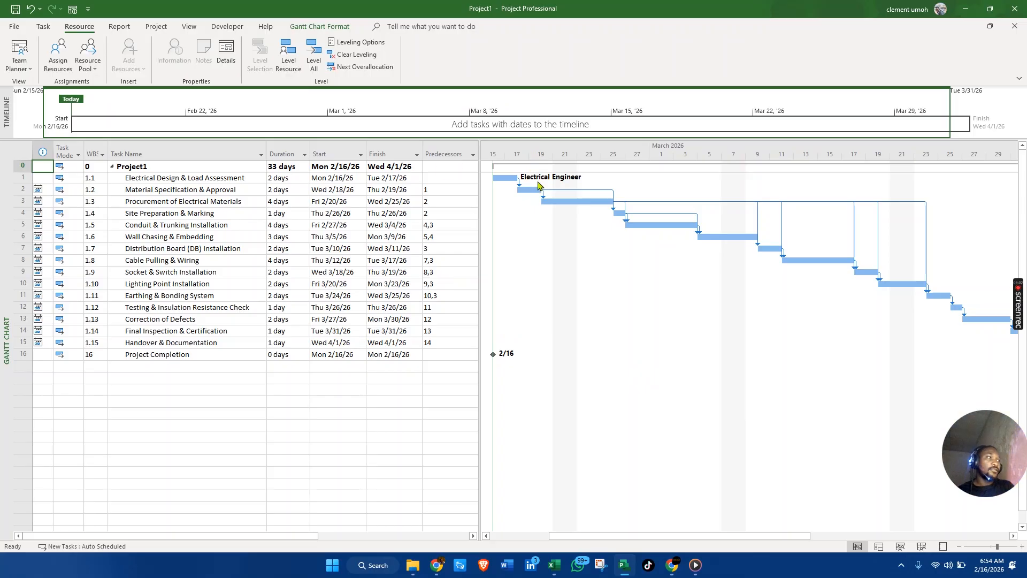
Open the Assign Resources dialog, move it clear of the task table, and show the assignment for Electrical Design & Load Assessment.
click(58, 52)
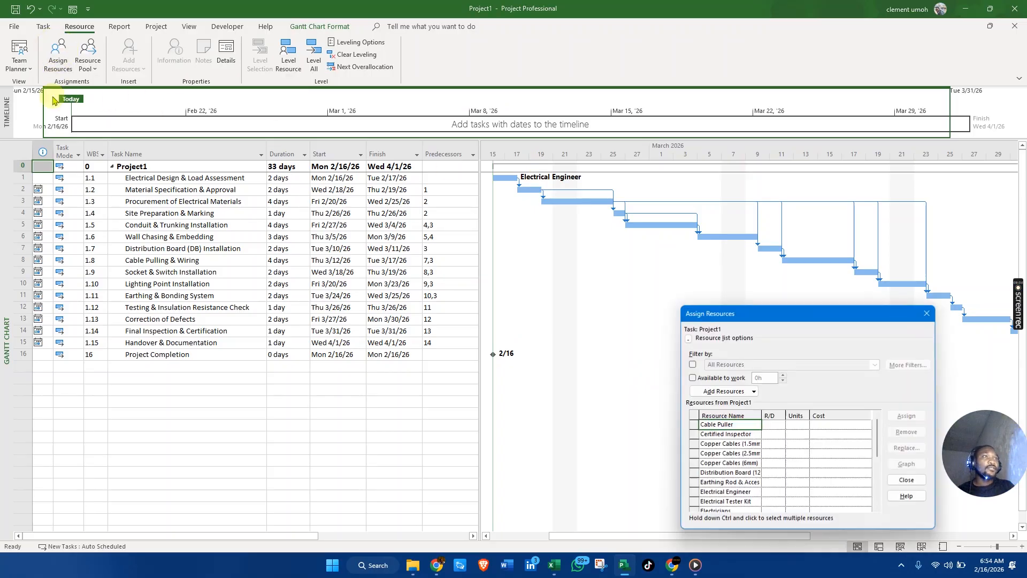
drag(824, 306, 739, 220)
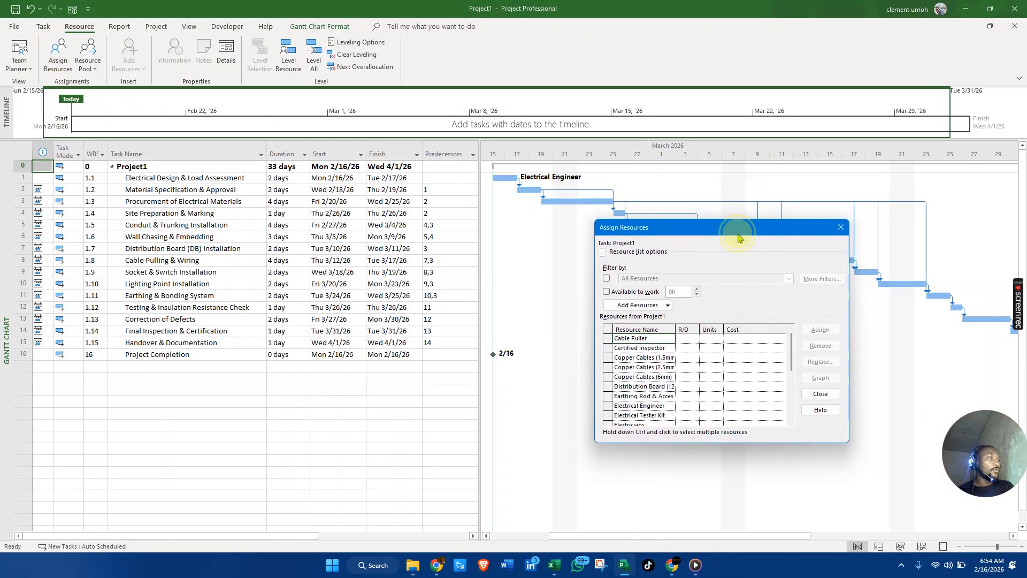
click(23, 178)
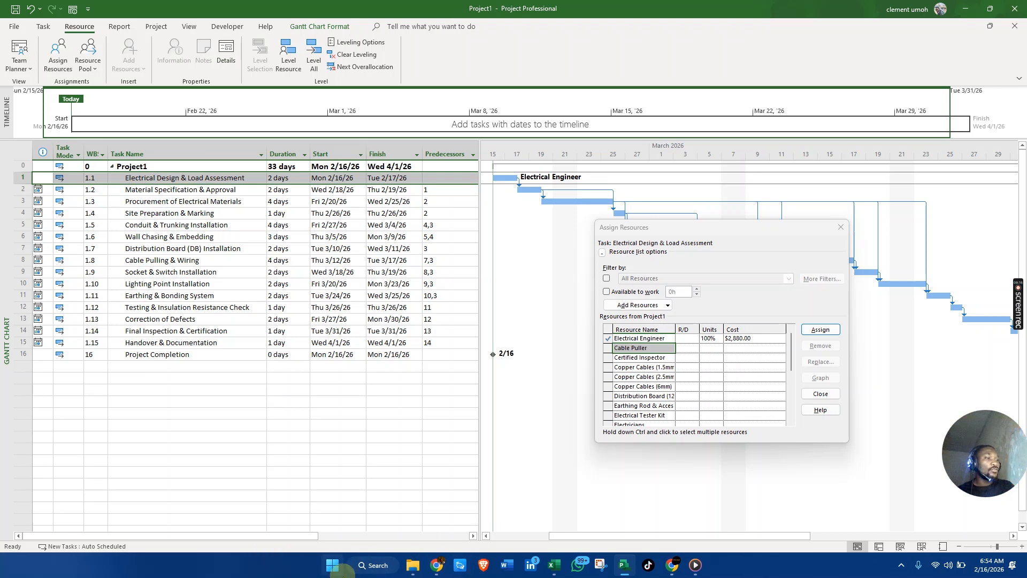
Check the Electrical Engineer's cost by computing 180 × 2 × 8 in Calculator, and close Calculator.
click(332, 565)
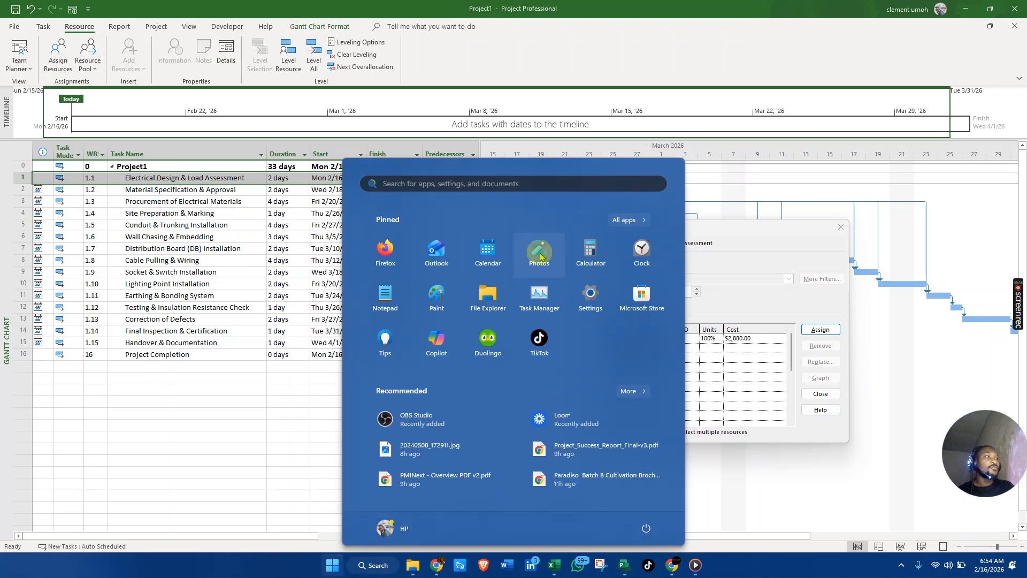
click(595, 257)
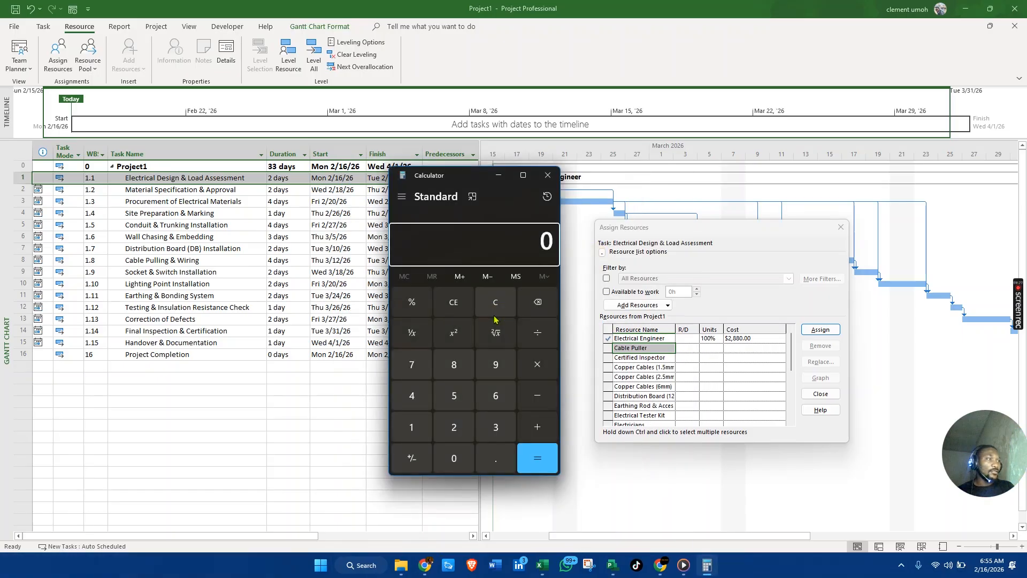
click(495, 303)
click(412, 426)
click(454, 365)
click(453, 458)
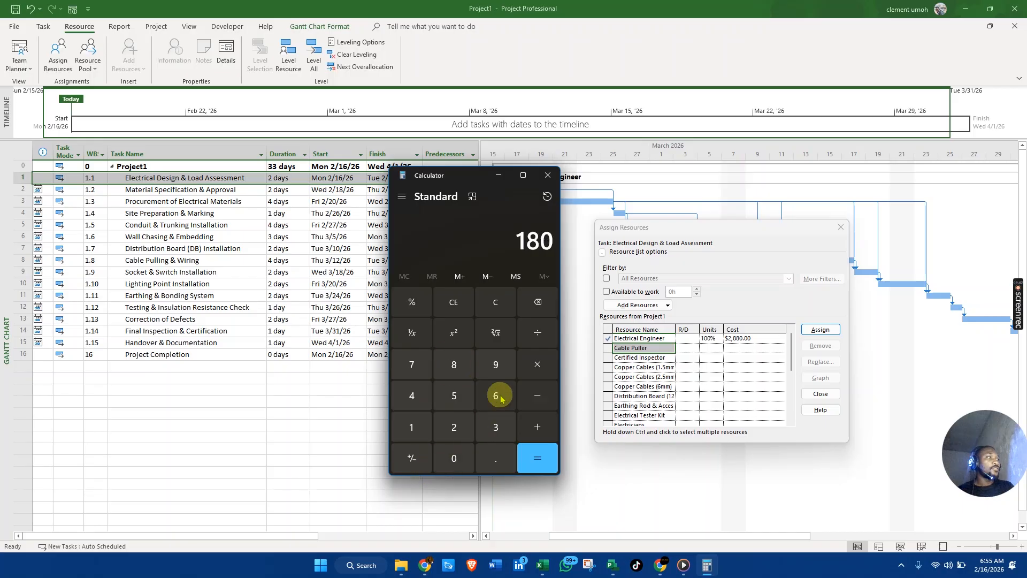
click(538, 364)
click(456, 423)
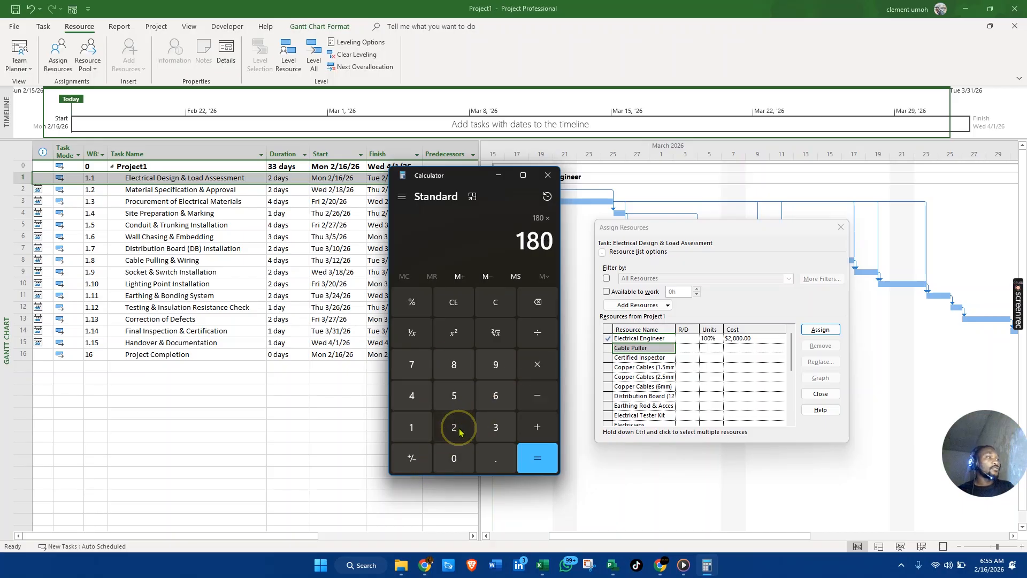
click(540, 369)
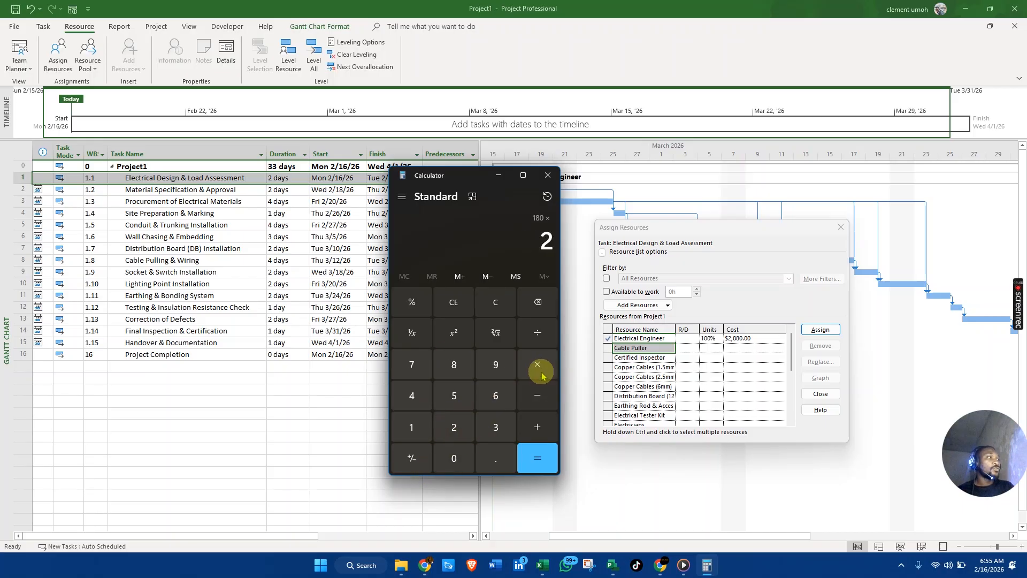
click(455, 368)
click(526, 460)
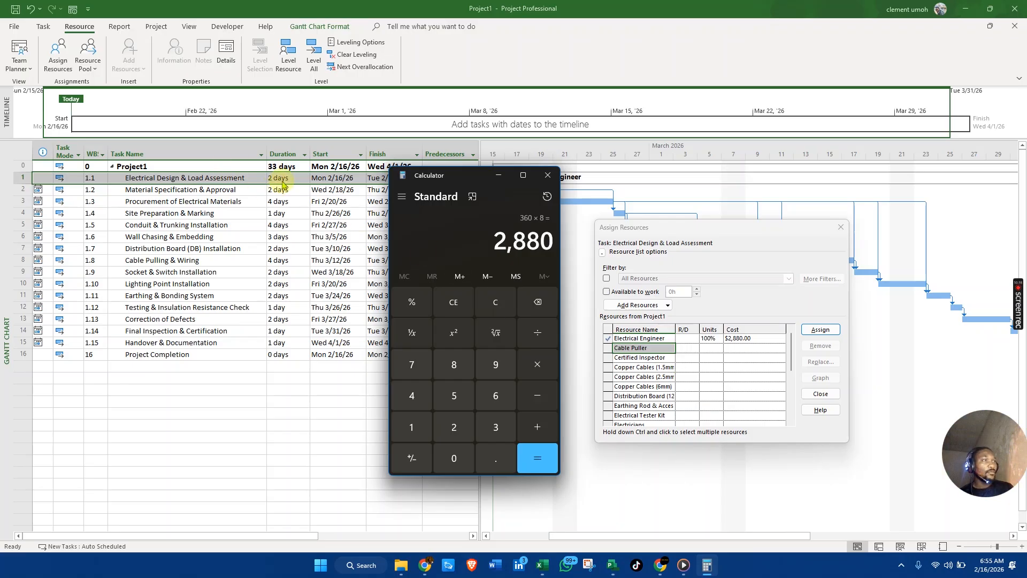
click(546, 175)
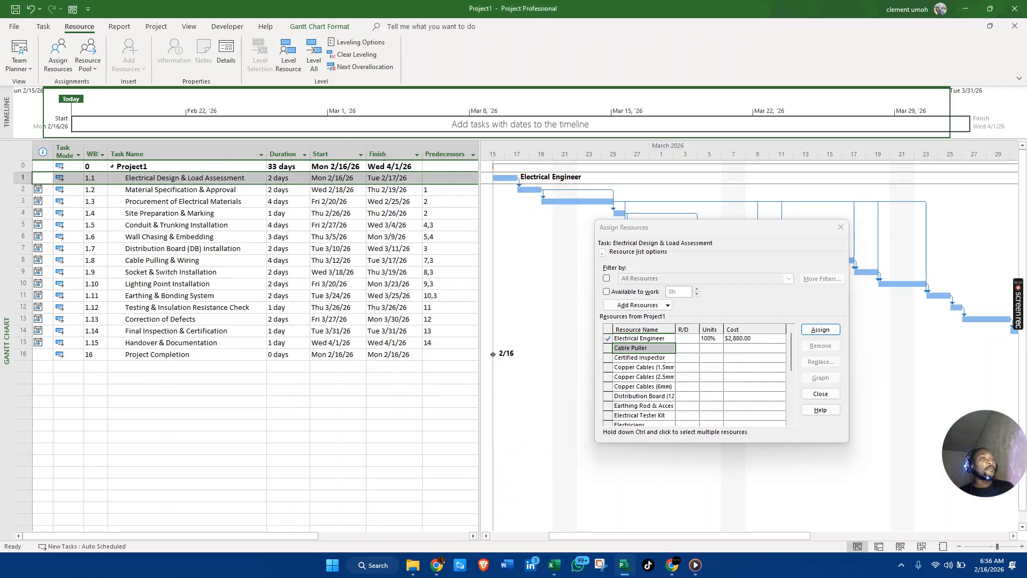
Switch to the Resource Sheet view, widen the Std. Rate column, and check the Electrical Engineer's standard rate.
right_click(11, 283)
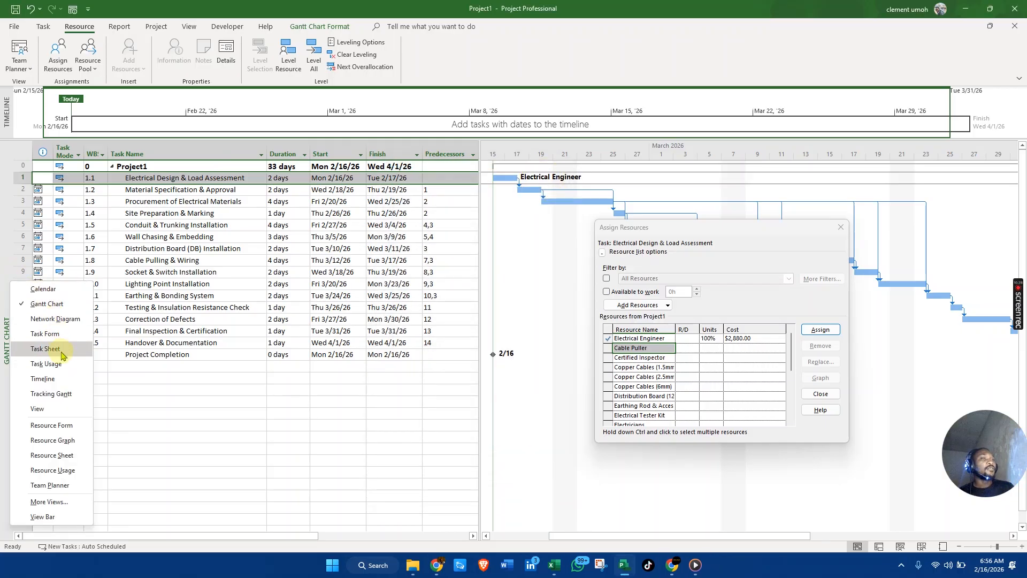
click(70, 459)
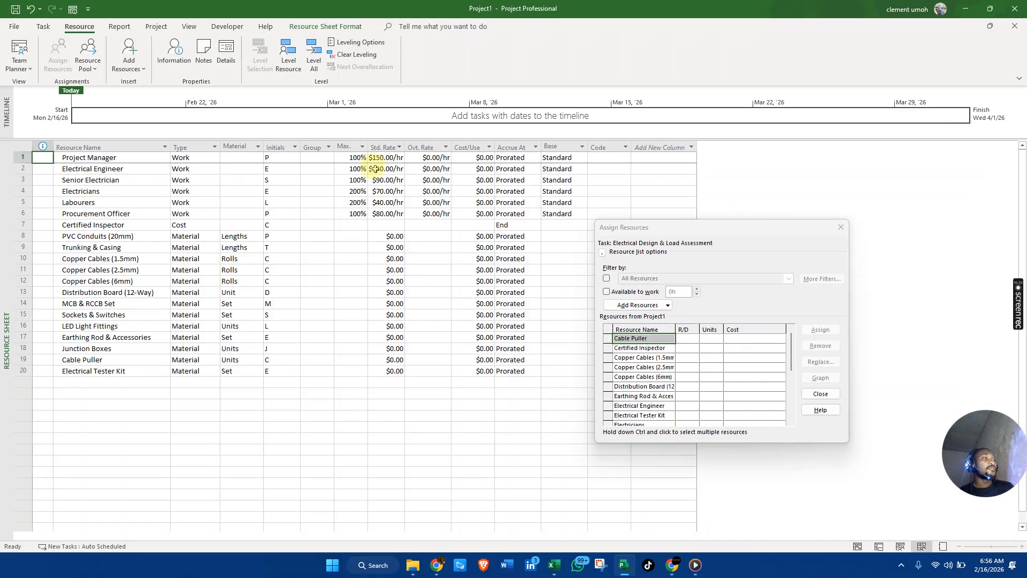
drag(408, 148, 428, 149)
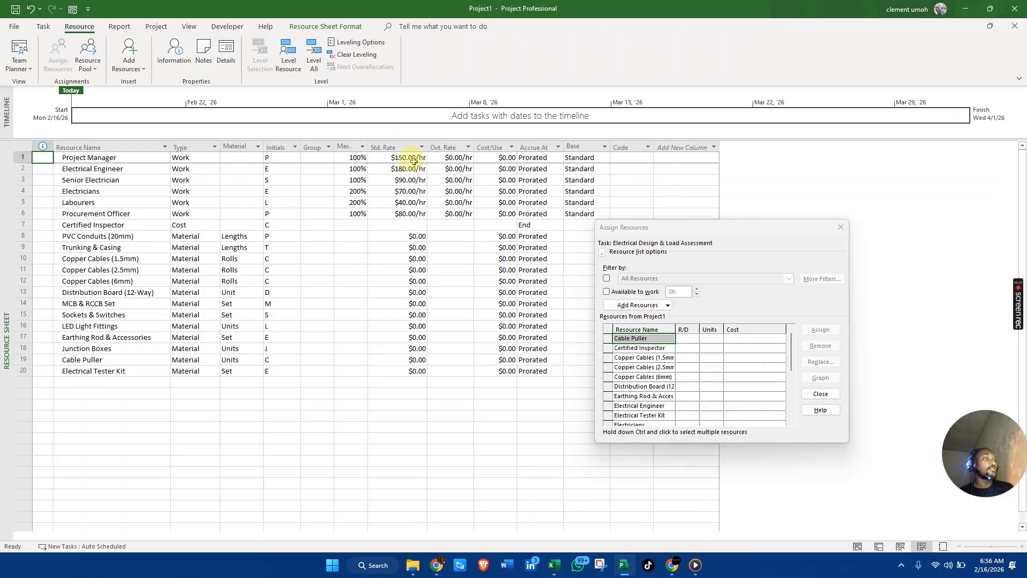
click(413, 169)
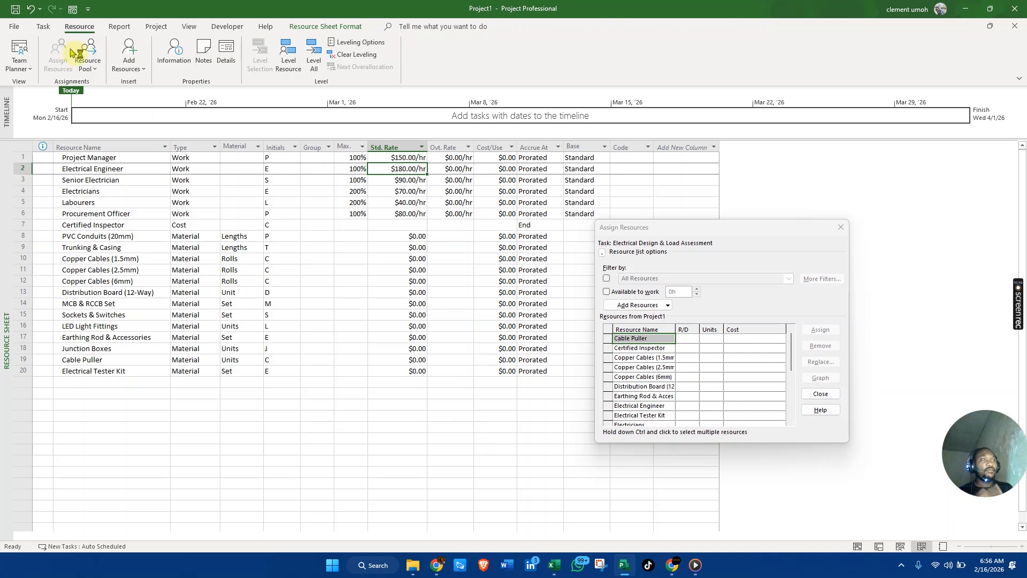
Return to the Gantt Chart view with the Assign Resources dialog active.
right_click(5, 234)
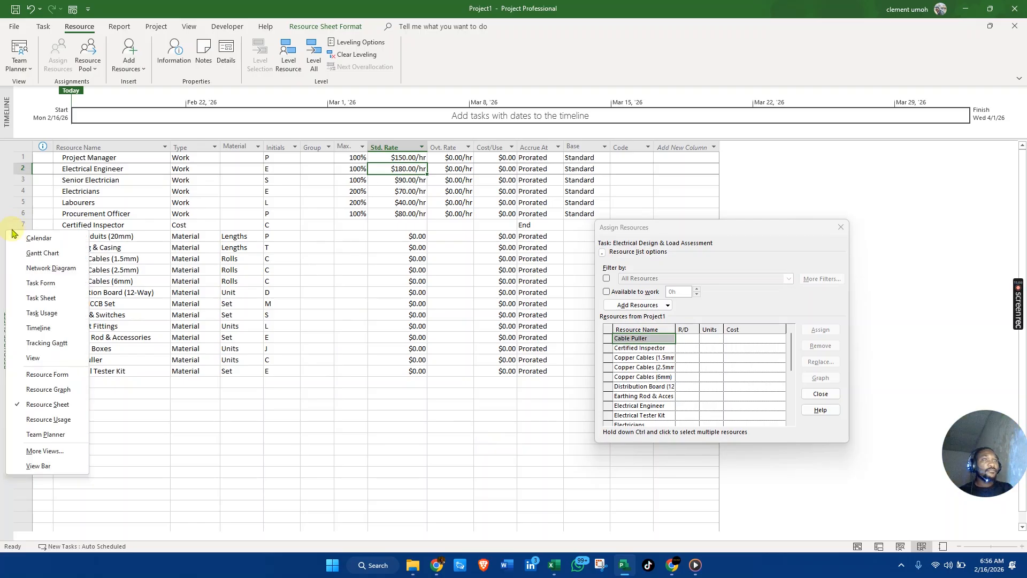
click(47, 249)
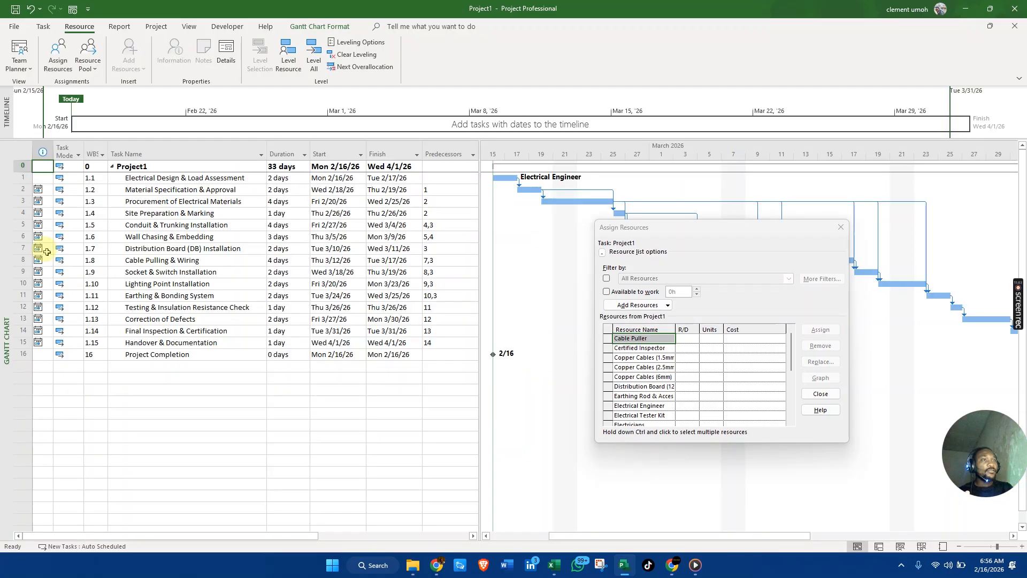
mouse_move(47, 251)
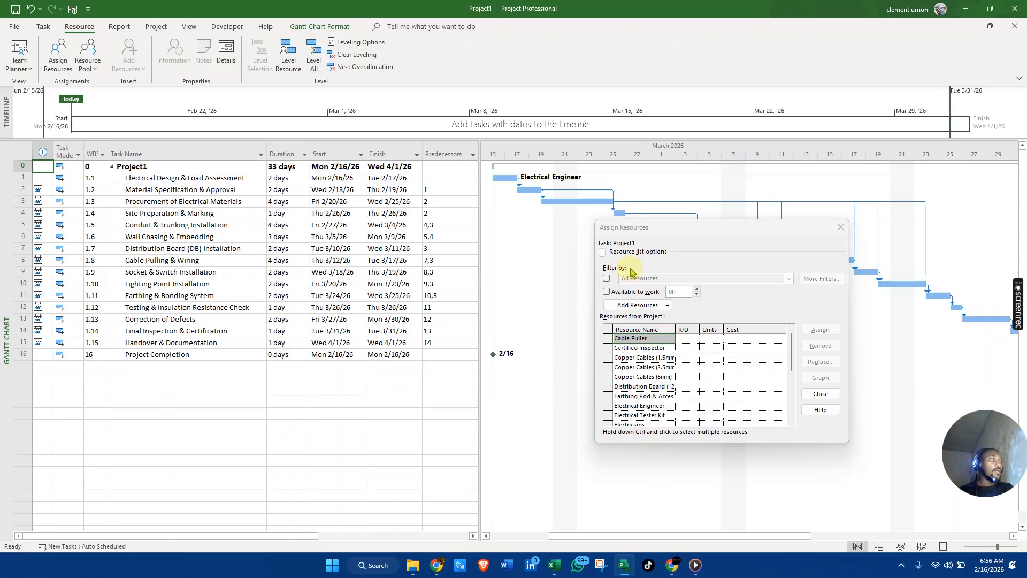
click(722, 236)
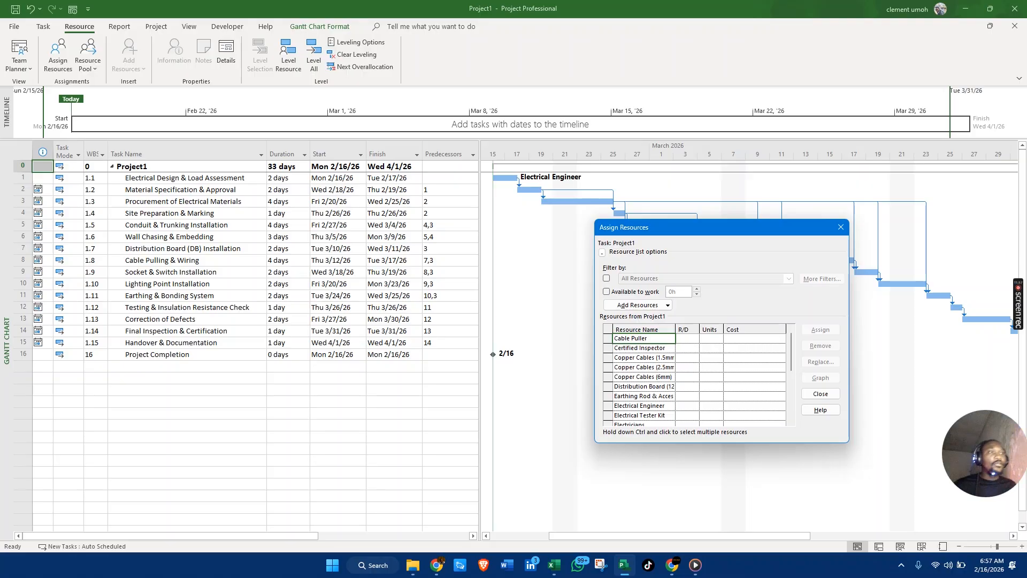
Switch to the Excel workbook, look up the Material Specification & Approval resource on the Electrical_Tasks sheet, and return to Project.
key(alt+Tab)
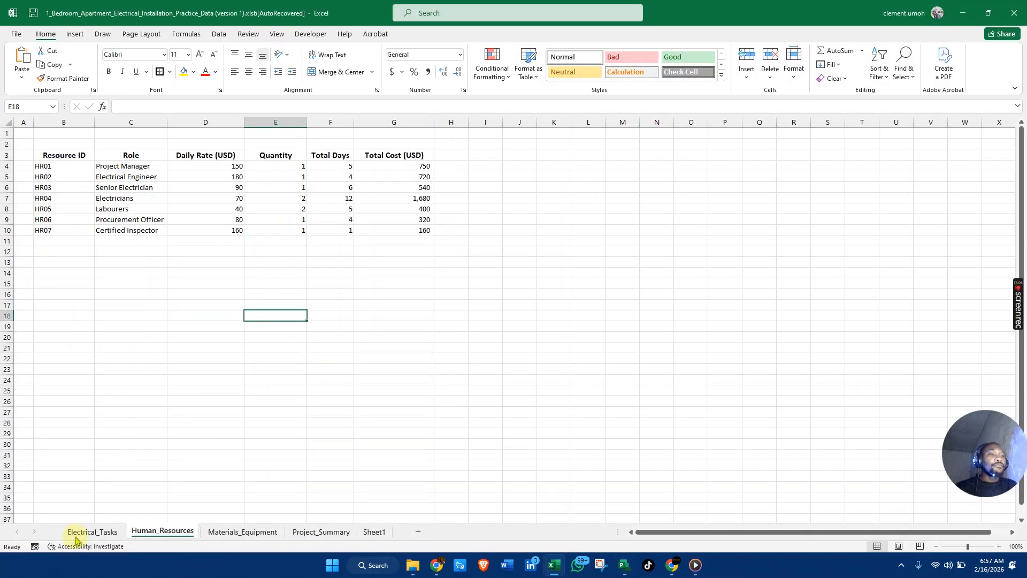
click(76, 537)
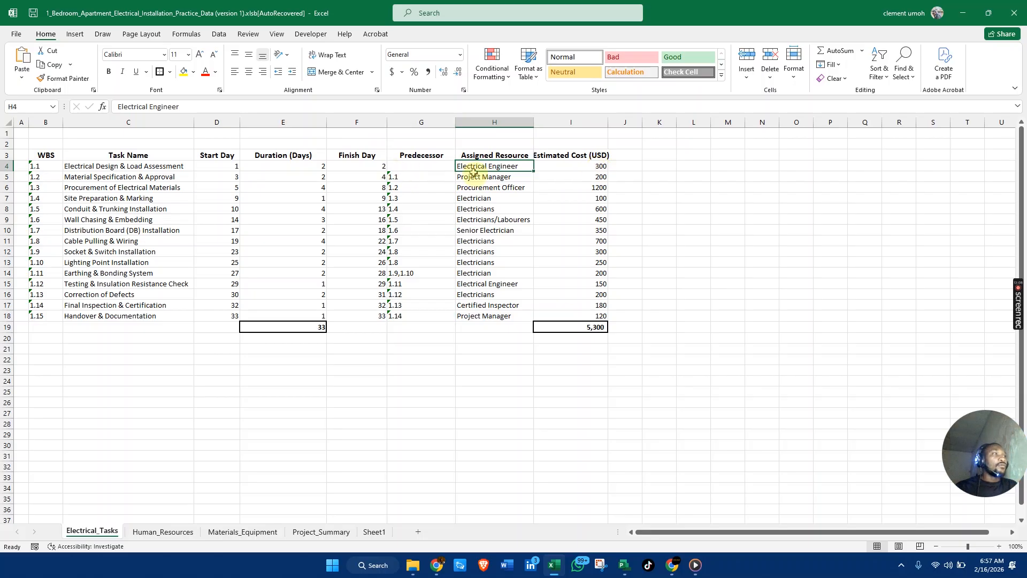
click(161, 170)
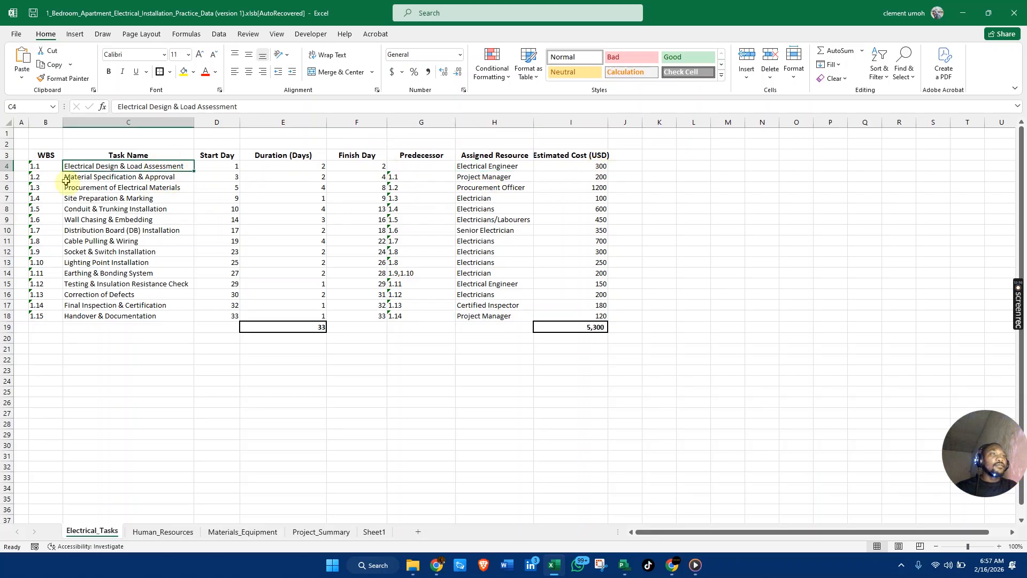
click(7, 177)
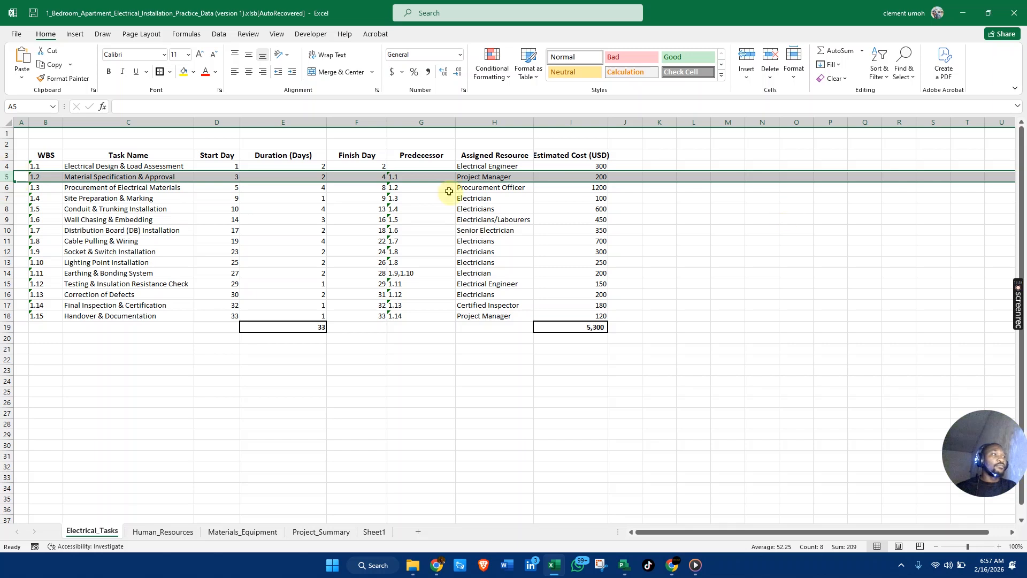
key(alt+Tab)
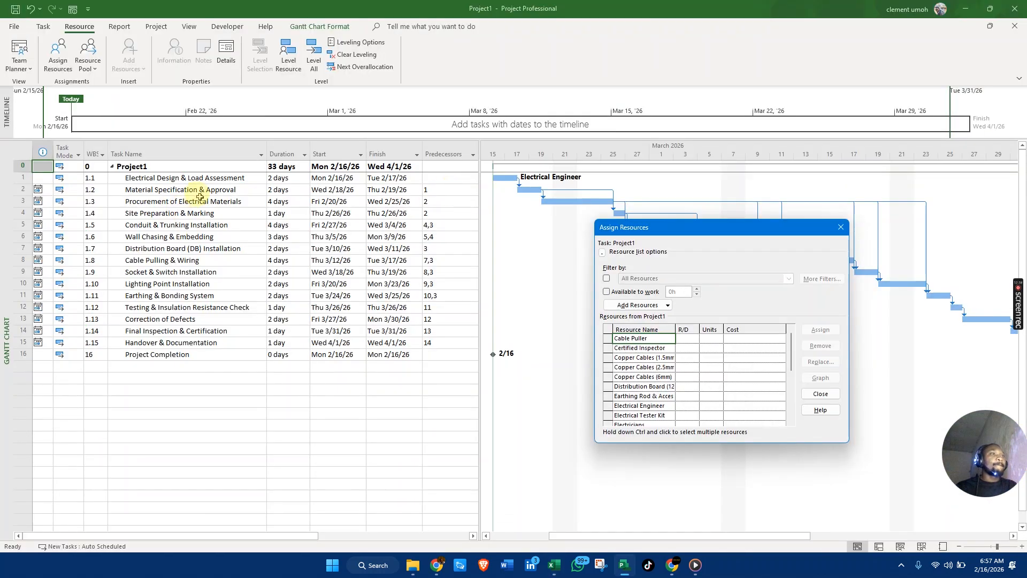
Assign the Project Manager resource to the Material Specification & Approval task.
click(23, 189)
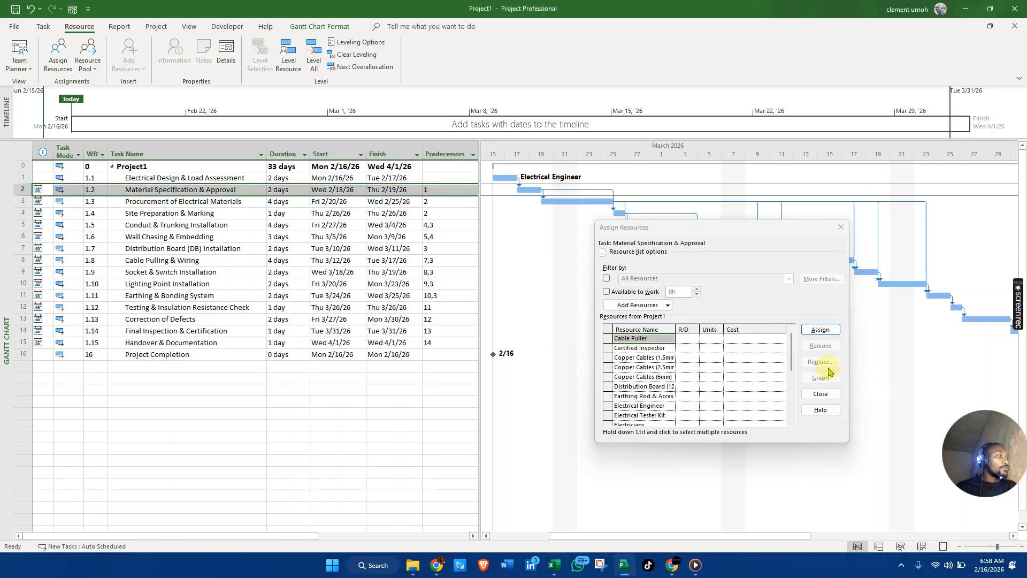
drag(794, 347, 796, 382)
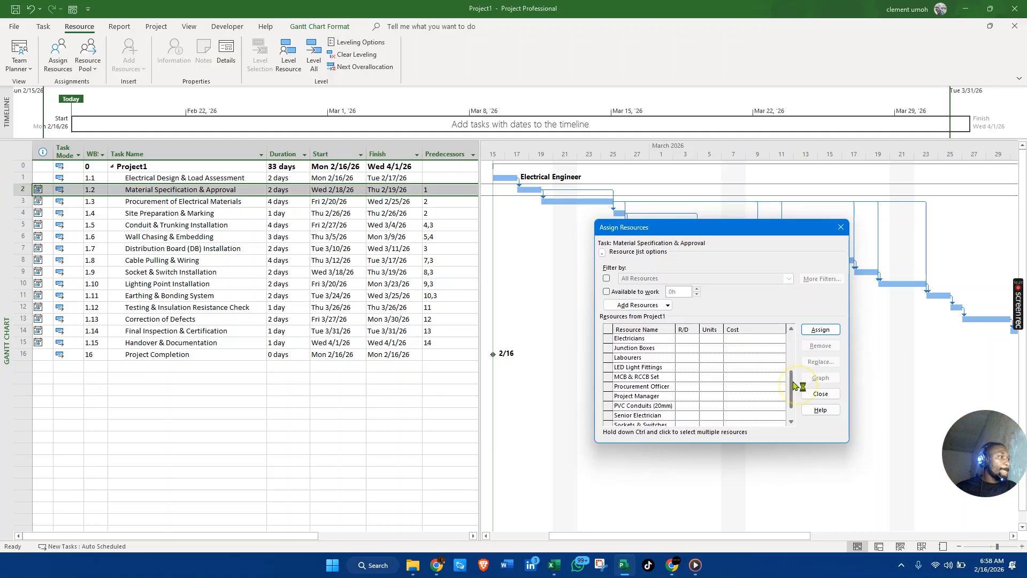
click(661, 397)
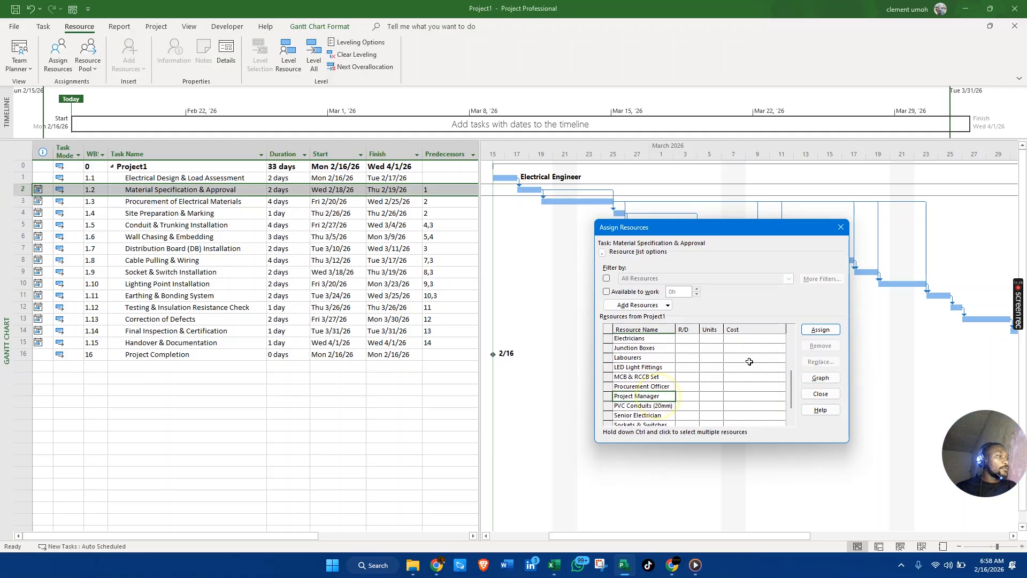
click(816, 331)
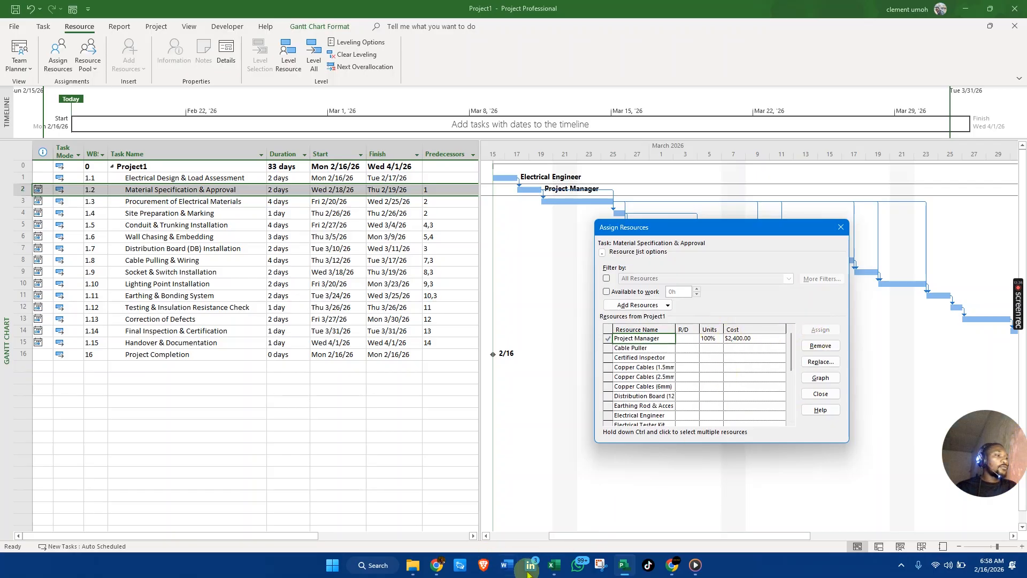
Check the Project Manager's assignment cost by computing 150 × 8 × 2 in Calculator, and close Calculator.
click(335, 565)
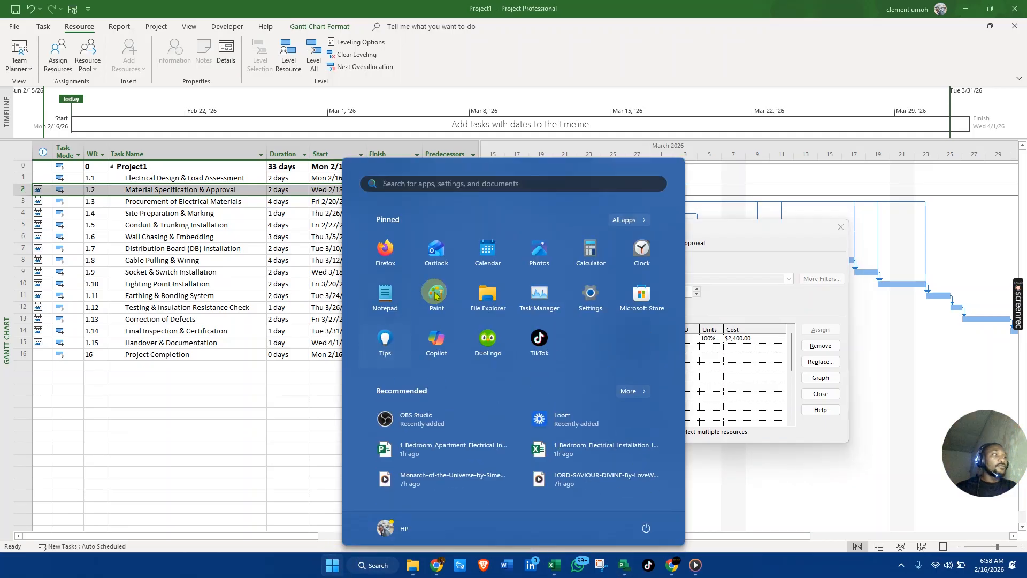
click(577, 256)
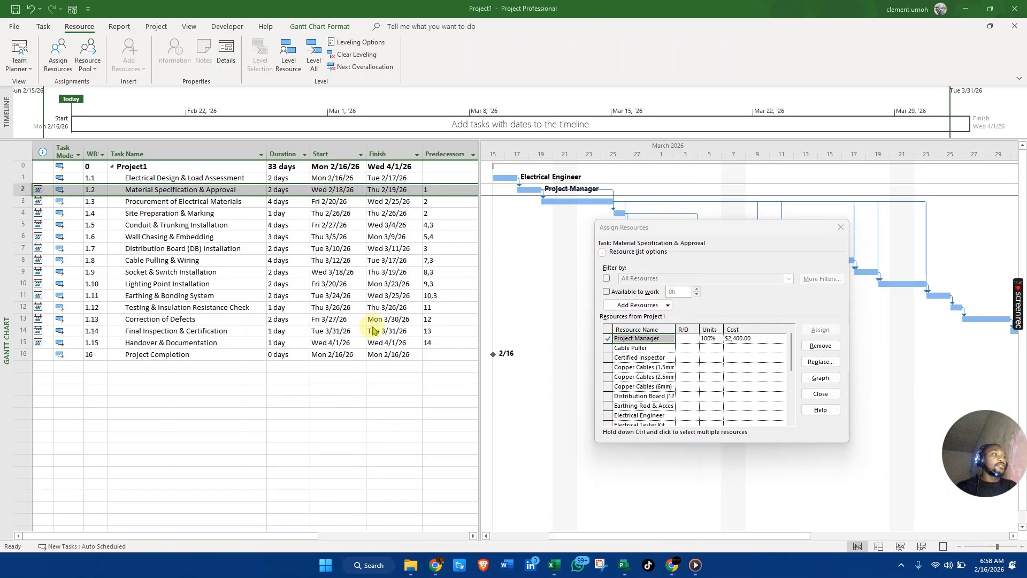
click(411, 429)
click(451, 401)
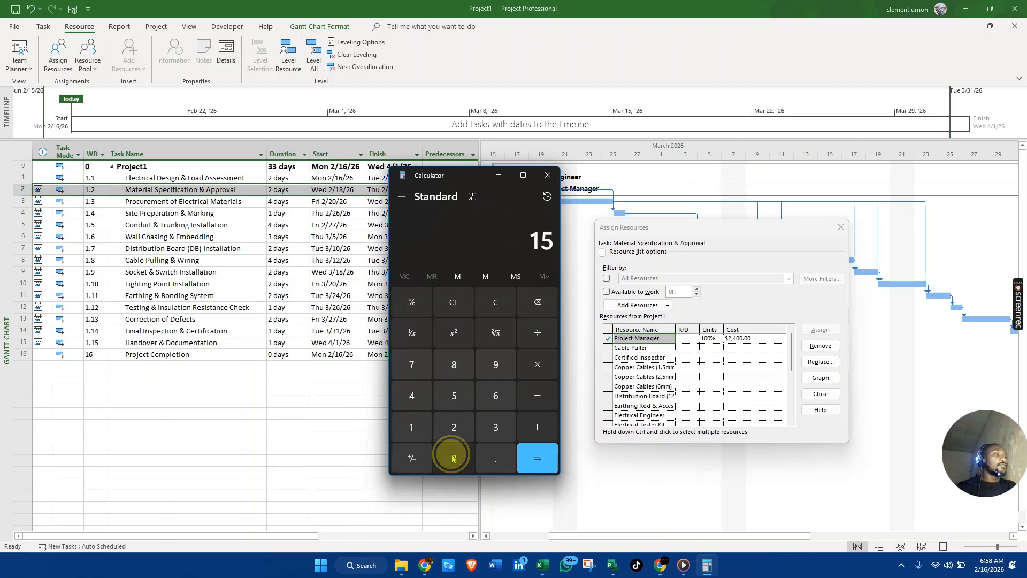
click(454, 458)
click(537, 364)
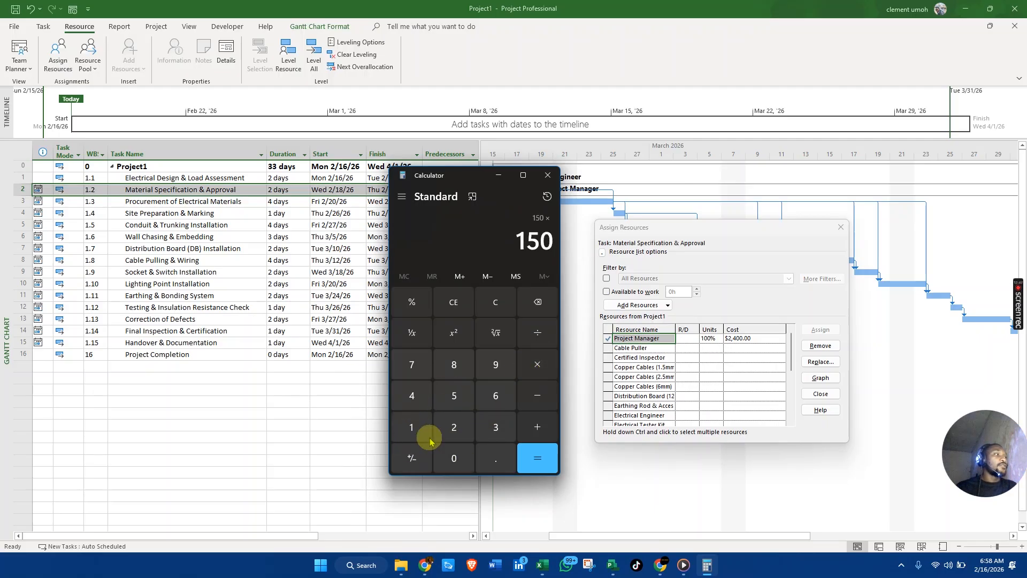
click(457, 372)
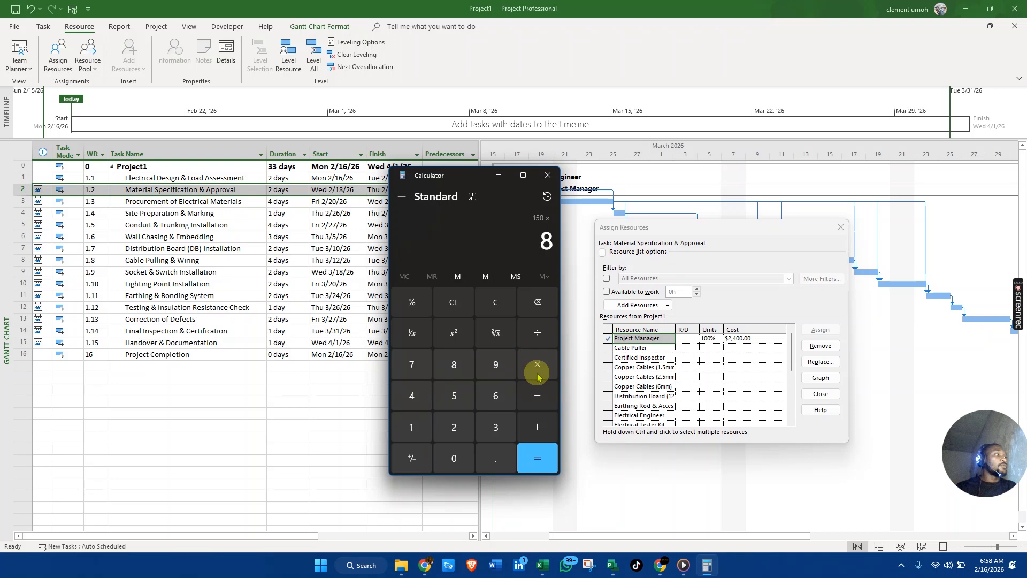
click(537, 364)
click(452, 426)
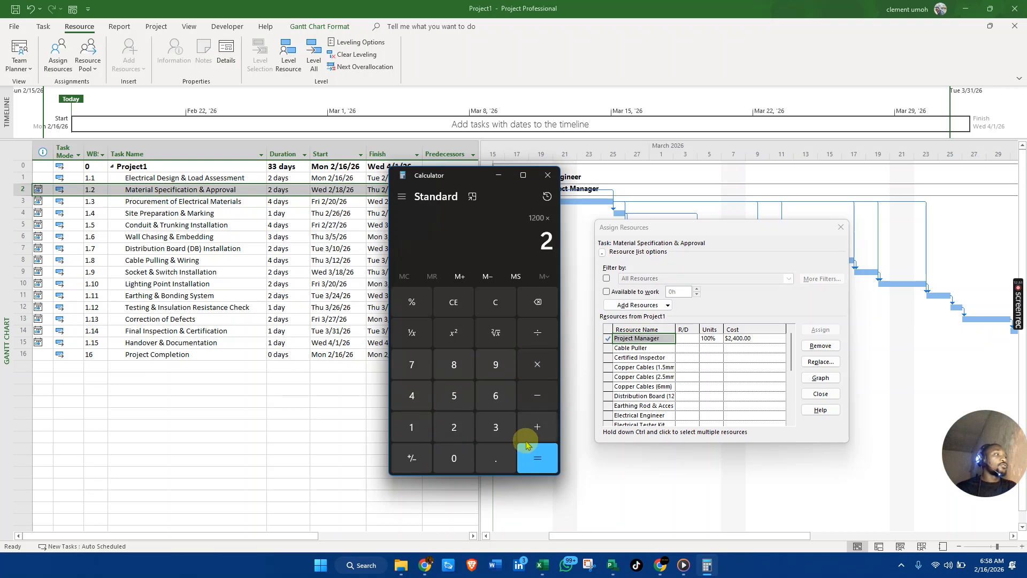
click(536, 460)
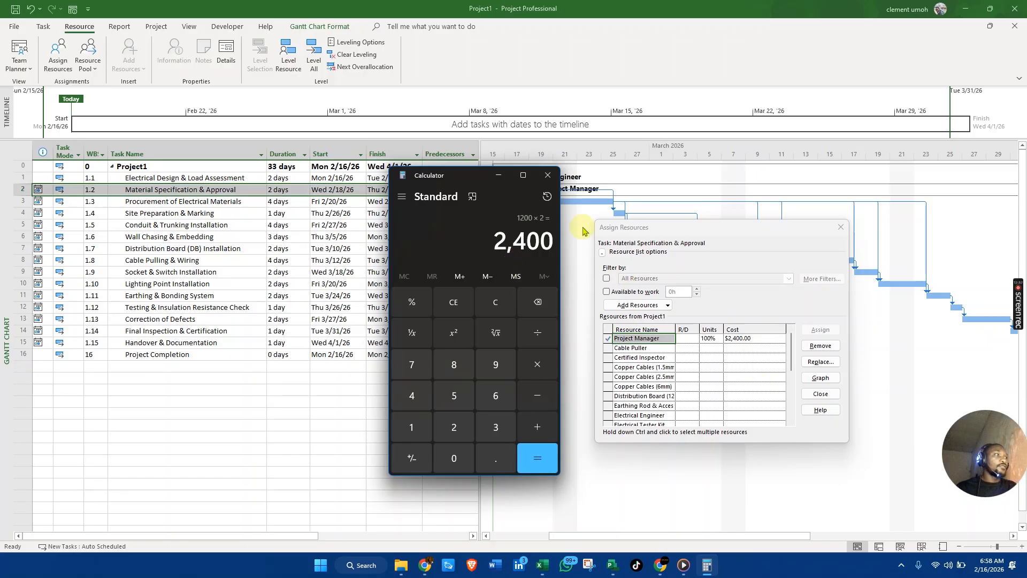
click(548, 176)
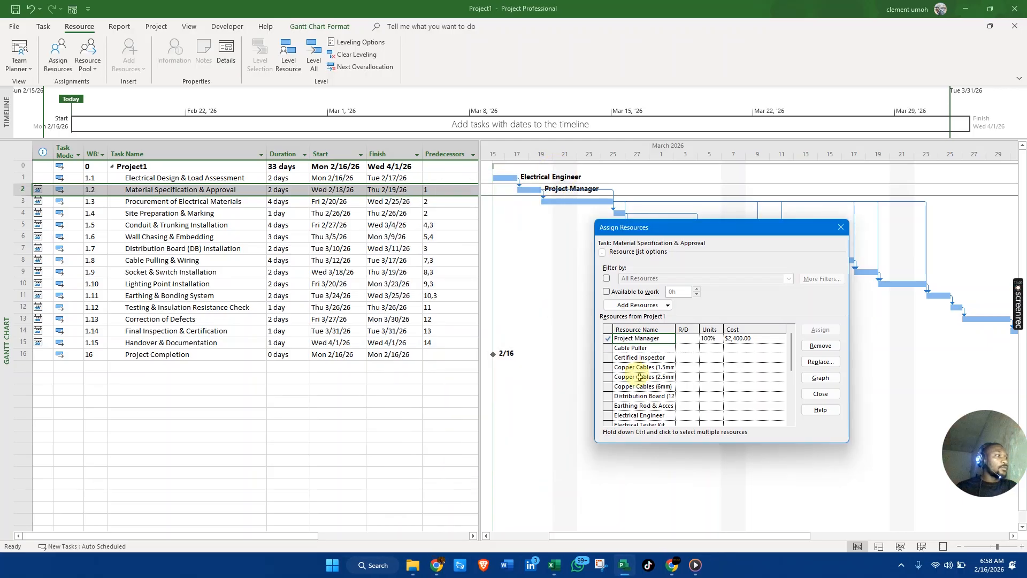
Select the Procurement of Electrical Materials task, look up its assigned resource in the Excel workbook's Electrical_Tasks sheet, and return to Project.
click(21, 202)
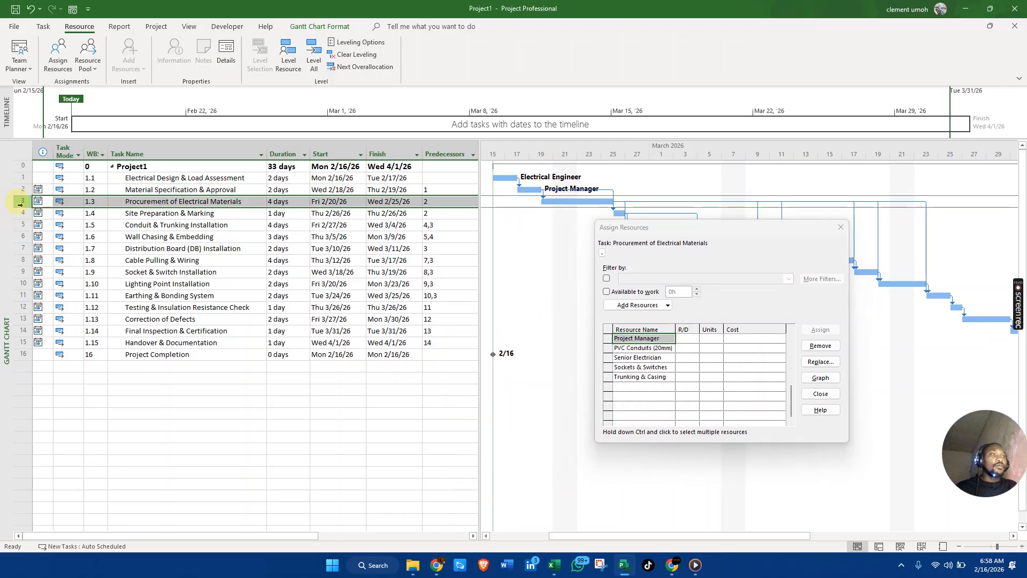
key(alt+Tab)
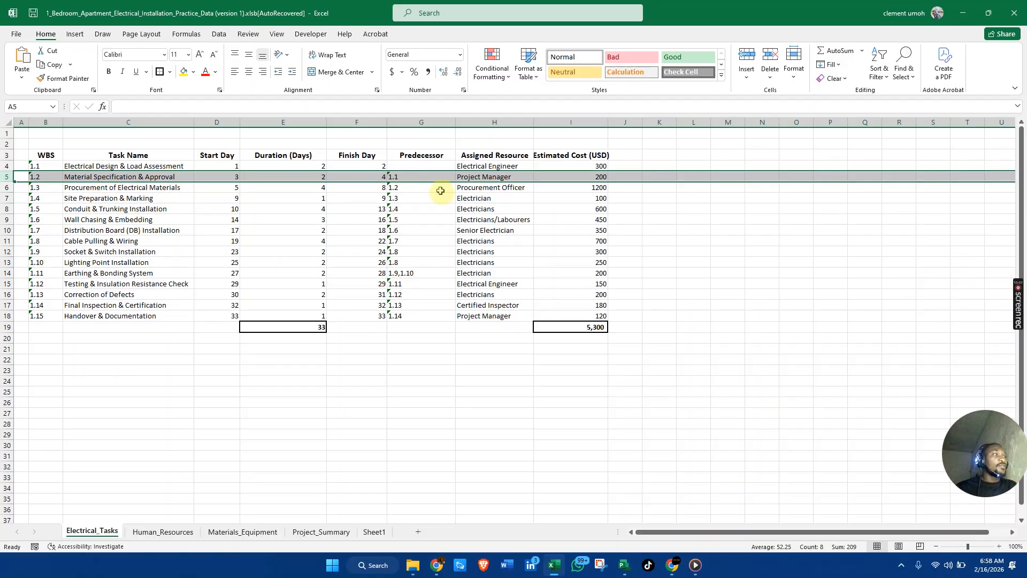
click(481, 188)
key(alt+Tab)
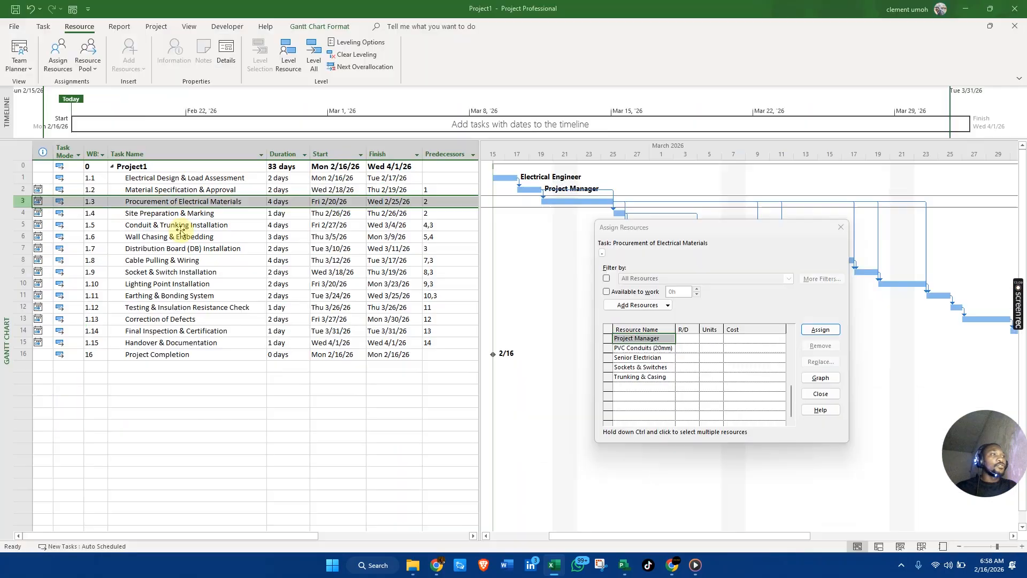
Assign the Procurement Officer resource to the Procurement of Electrical Materials task, reopening the Assign Resources dialog to refresh its list.
click(20, 213)
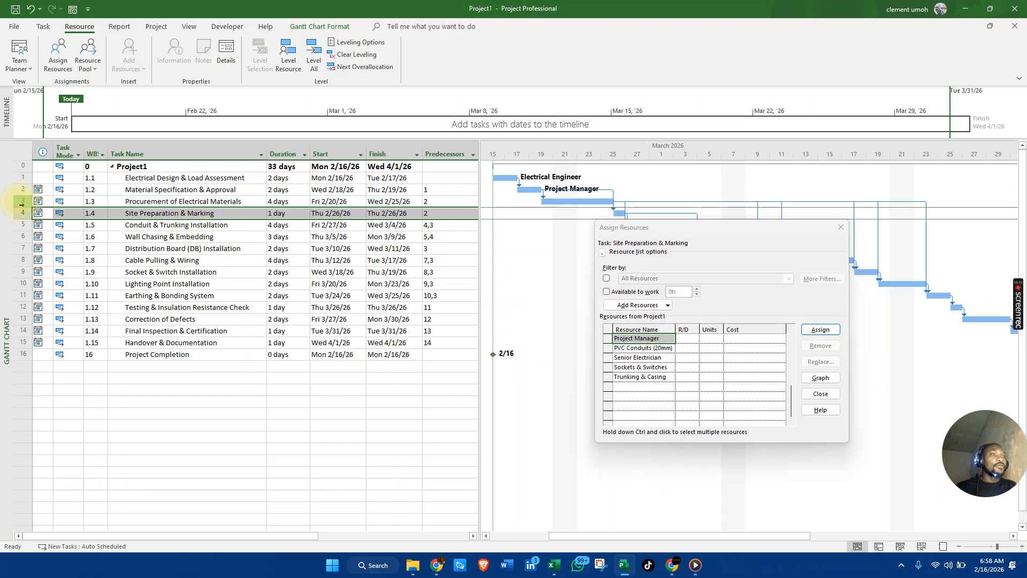
click(20, 201)
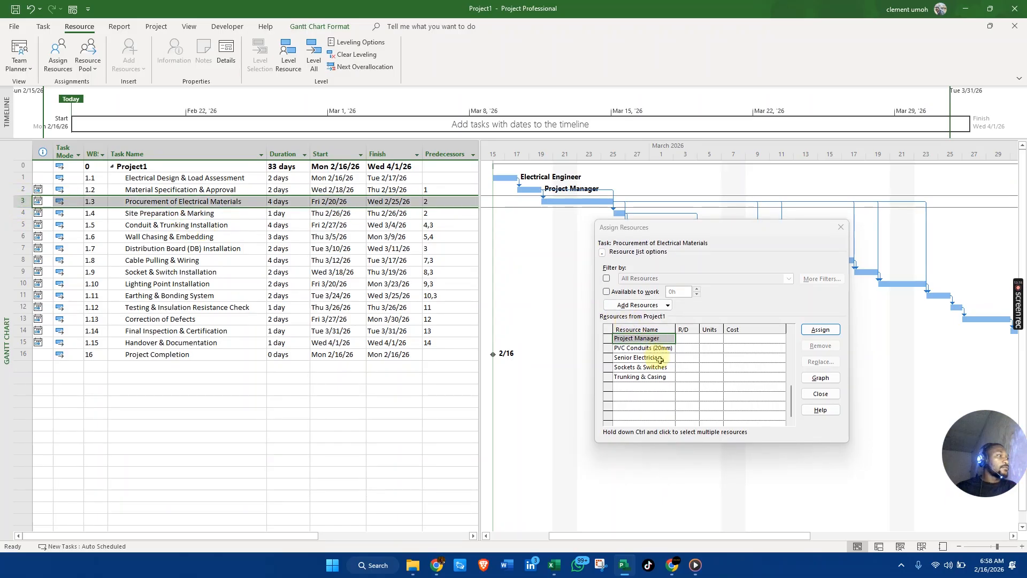
click(841, 227)
click(58, 56)
drag(769, 316, 603, 146)
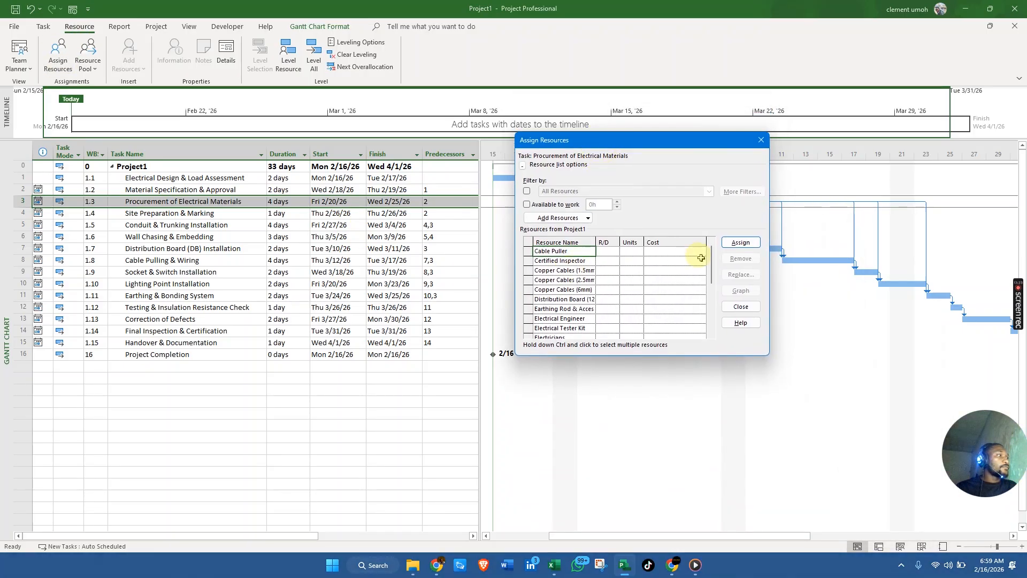
drag(713, 264, 713, 304)
click(583, 290)
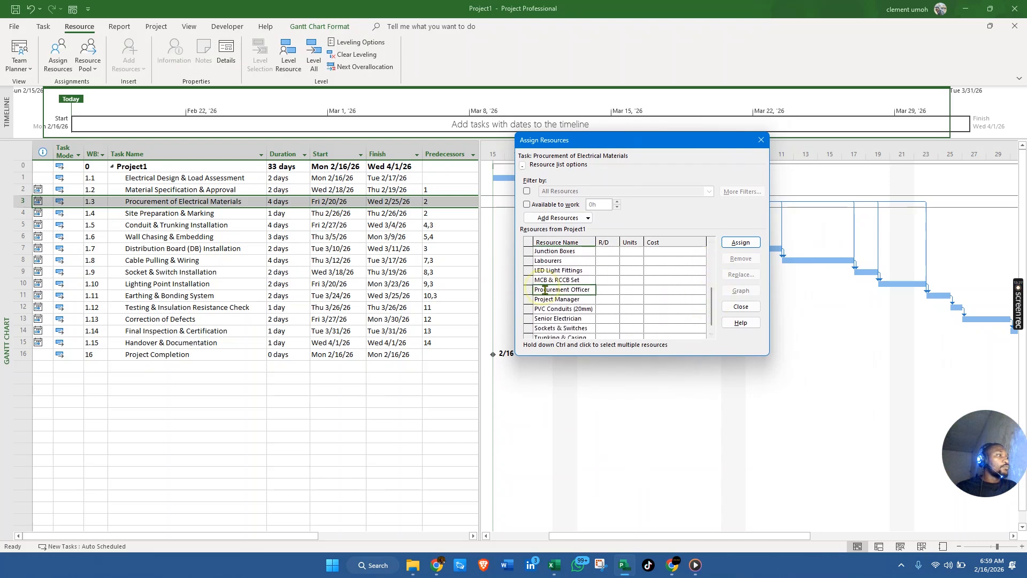
click(741, 243)
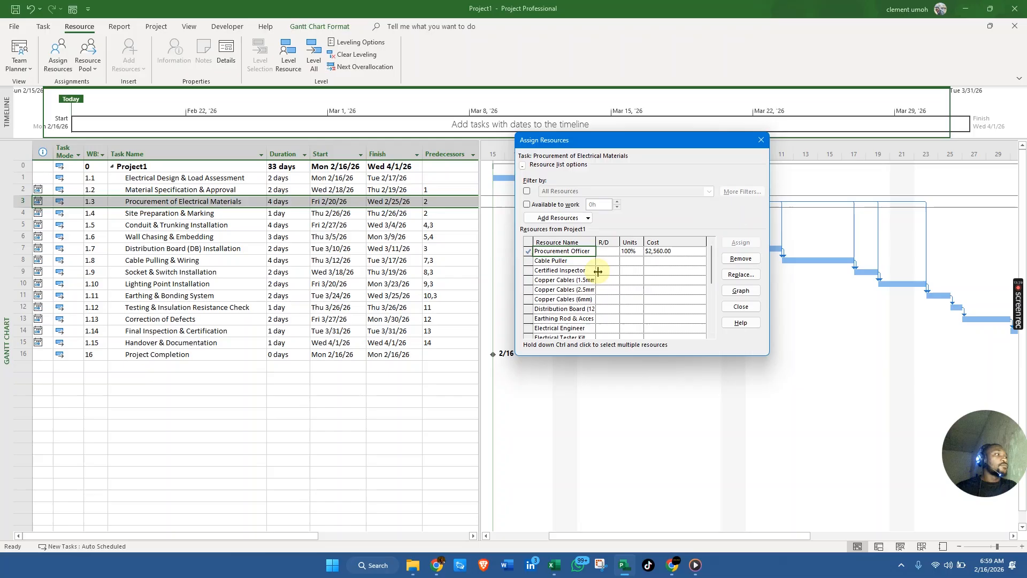
drag(602, 140, 657, 266)
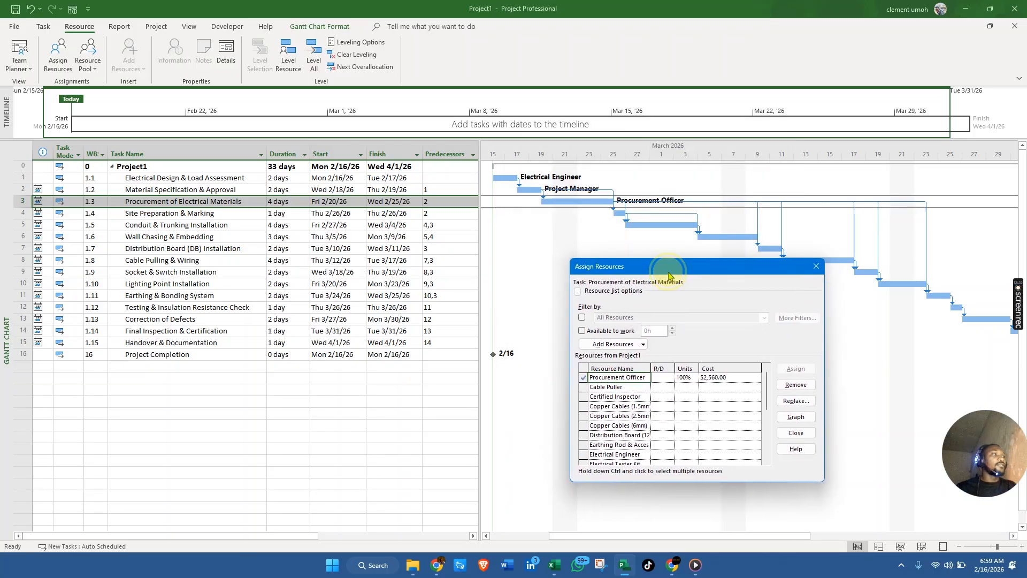
Select the Site Preparation & Marking task, look up its assigned resource in the Excel workbook, and return to Project.
click(20, 214)
key(alt+Tab)
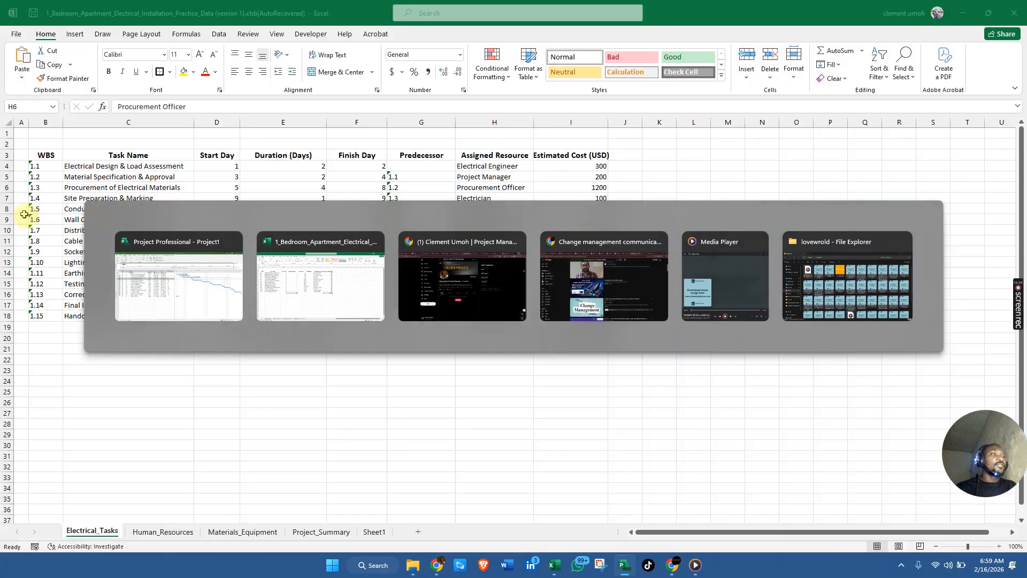
click(7, 199)
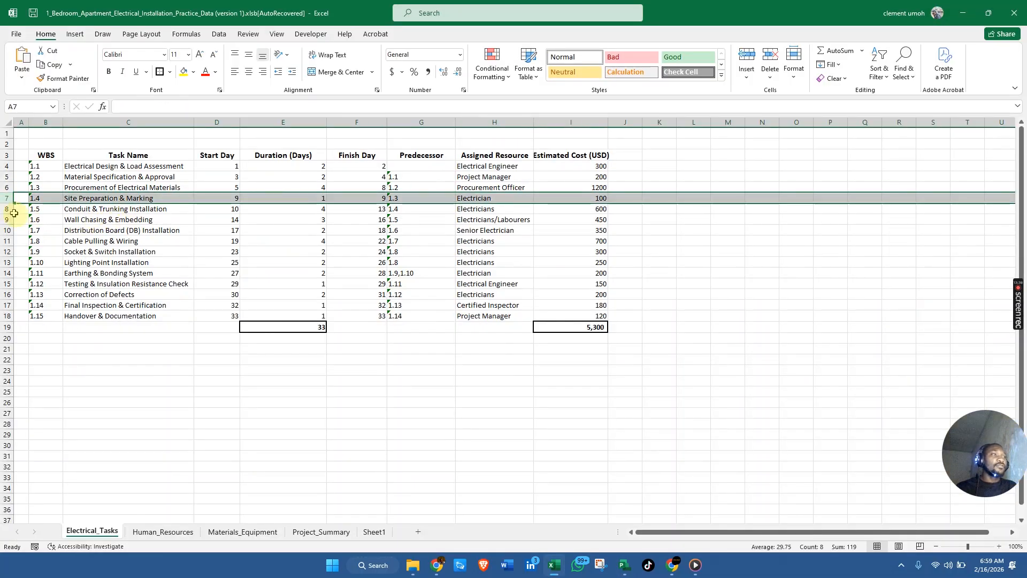
key(alt+Tab)
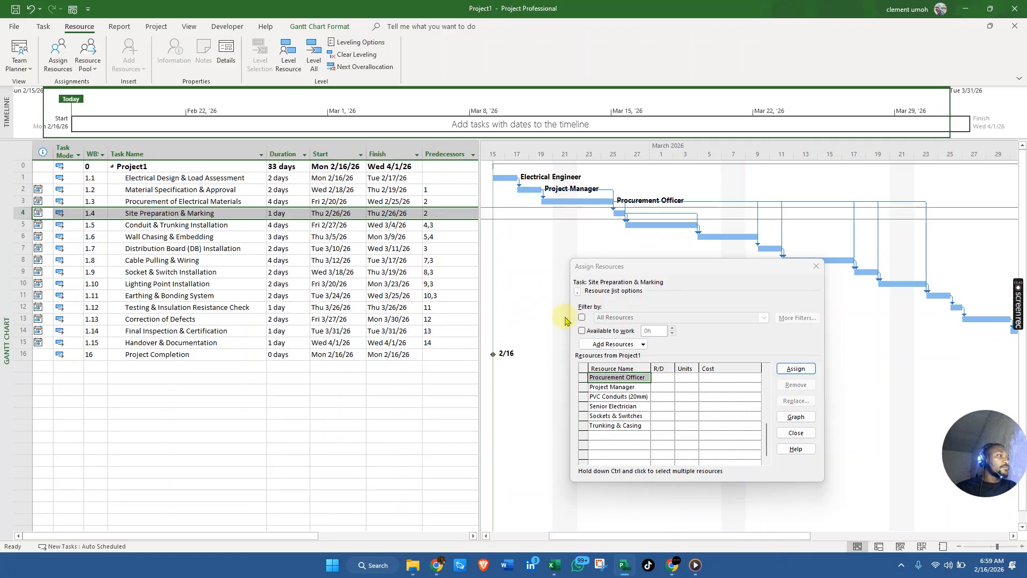
Reopen the Assign Resources dialog and assign the Electricians resource to the Site Preparation & Marking task.
click(37, 224)
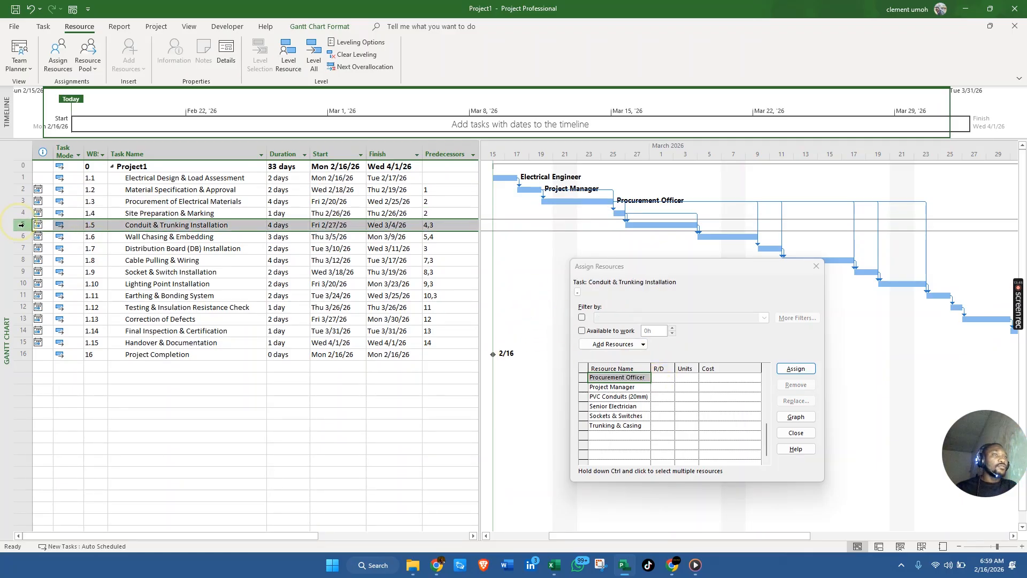
click(815, 266)
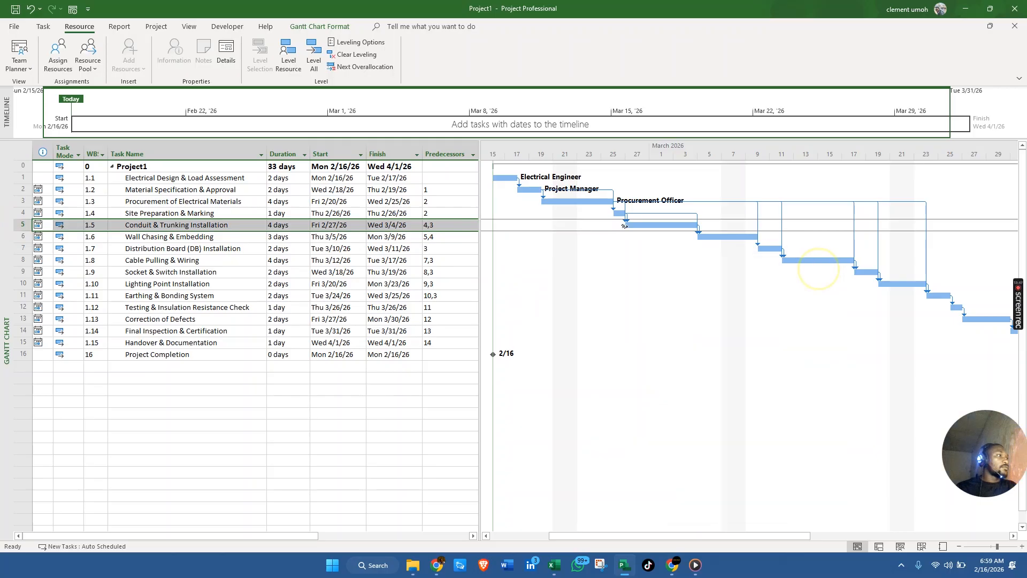
click(66, 61)
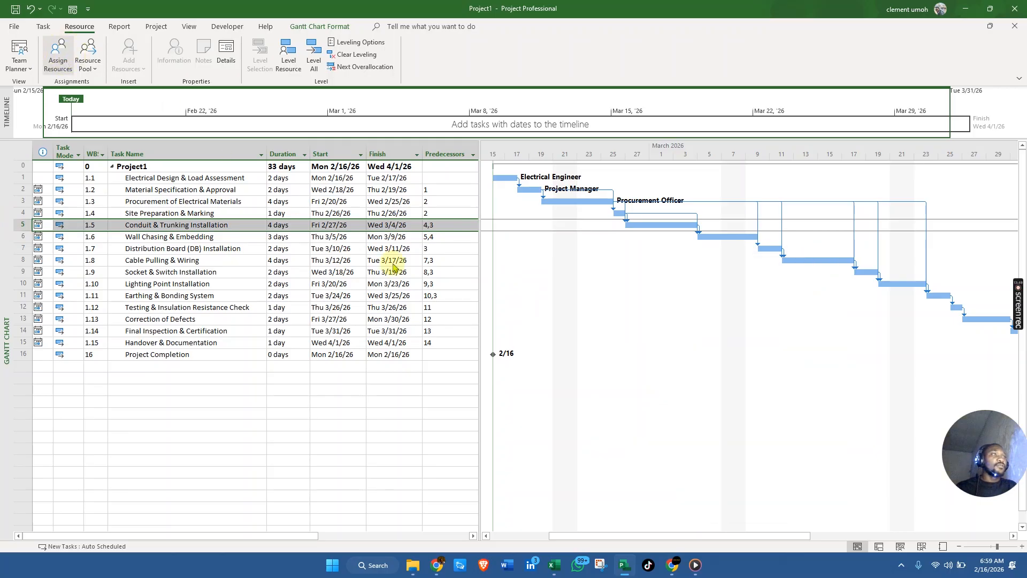
drag(795, 319, 709, 228)
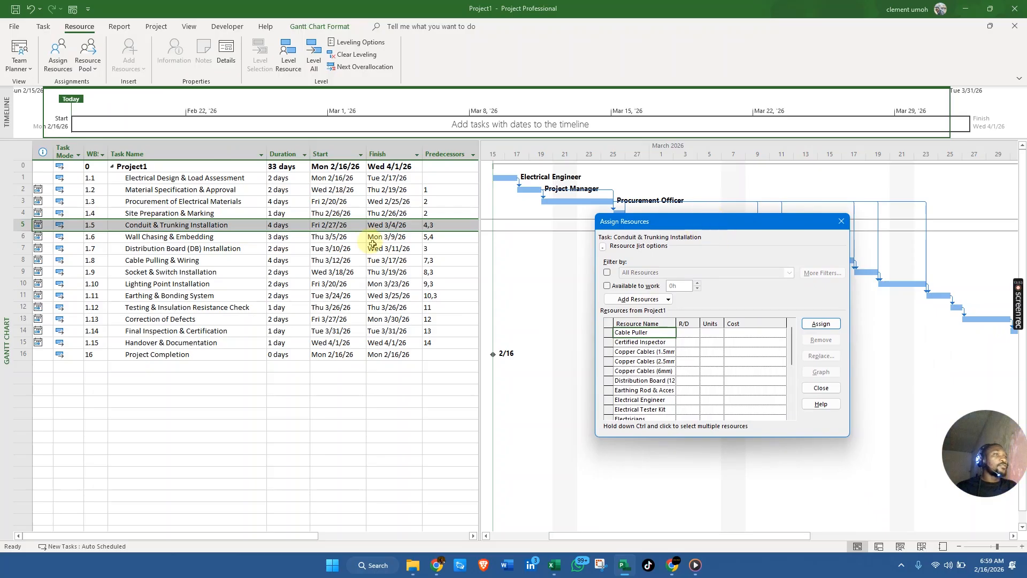
click(22, 224)
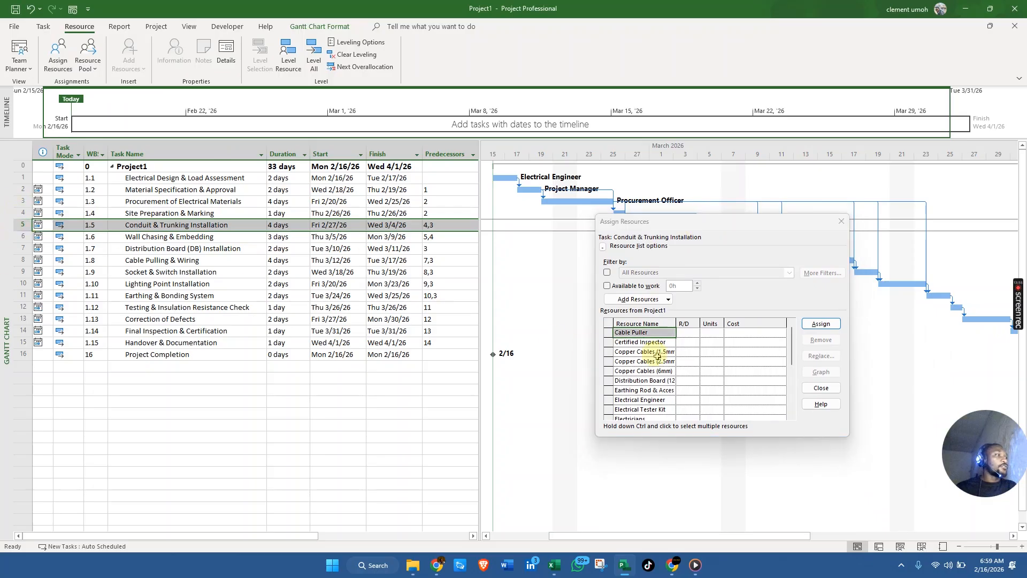
drag(793, 350, 796, 372)
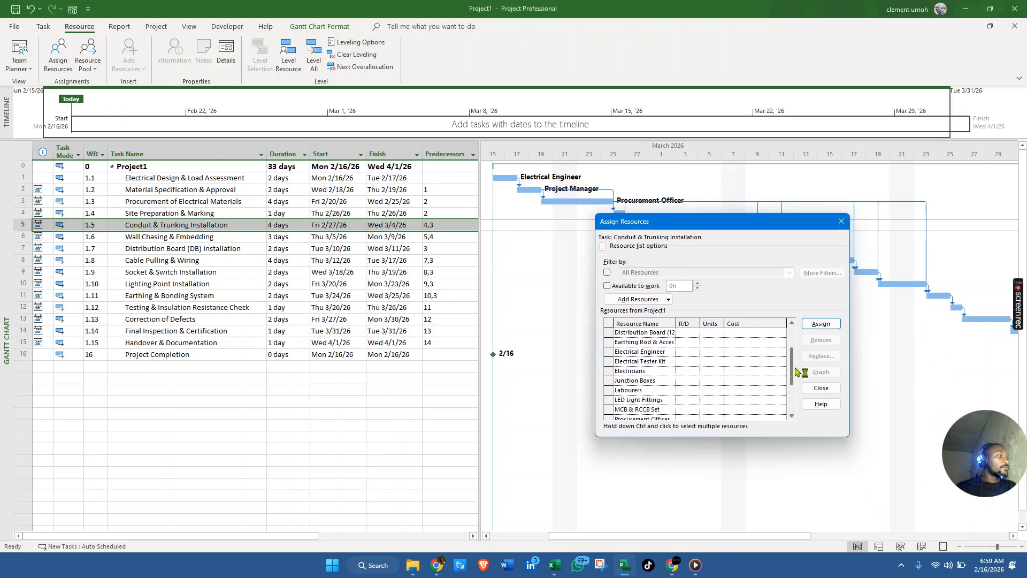
click(638, 371)
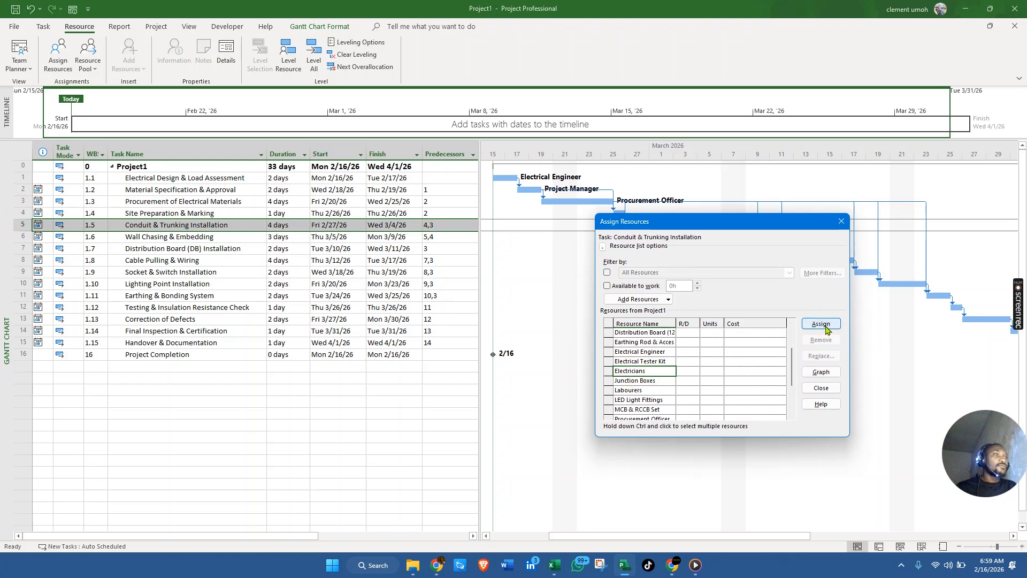
click(21, 213)
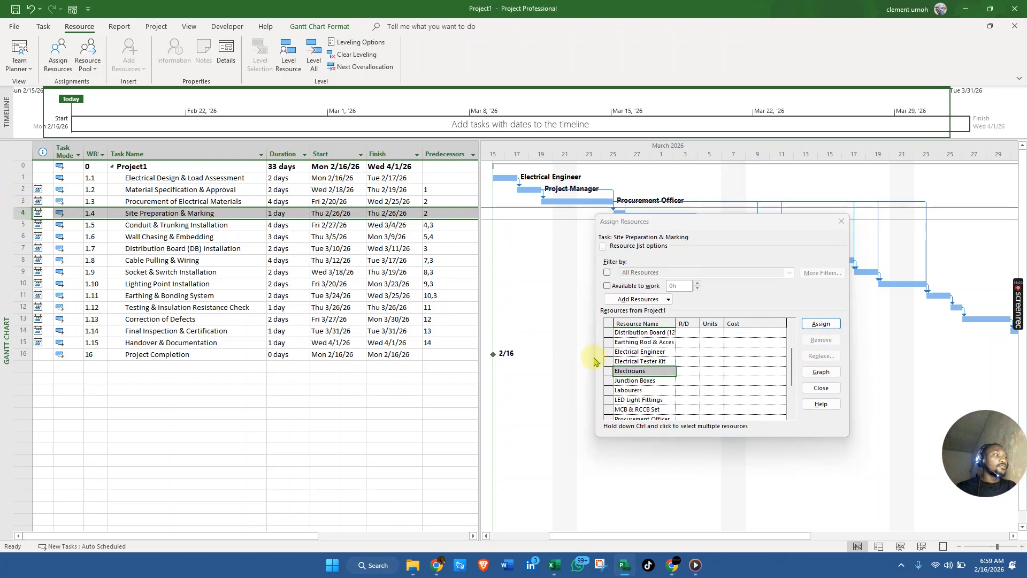
click(821, 324)
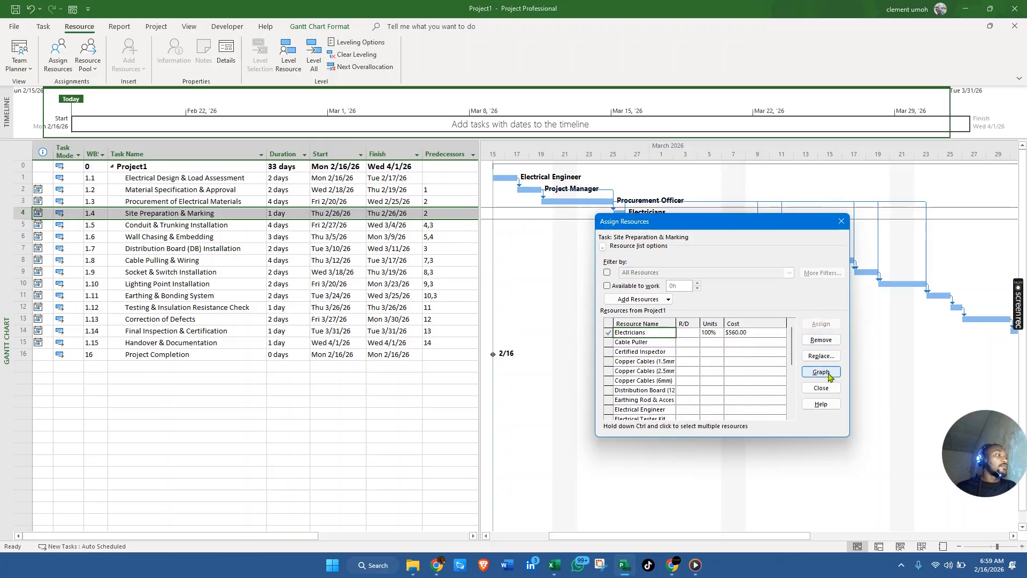
Try raising the Electricians' assignment units to 200% on the Site Preparation & Marking task.
click(712, 330)
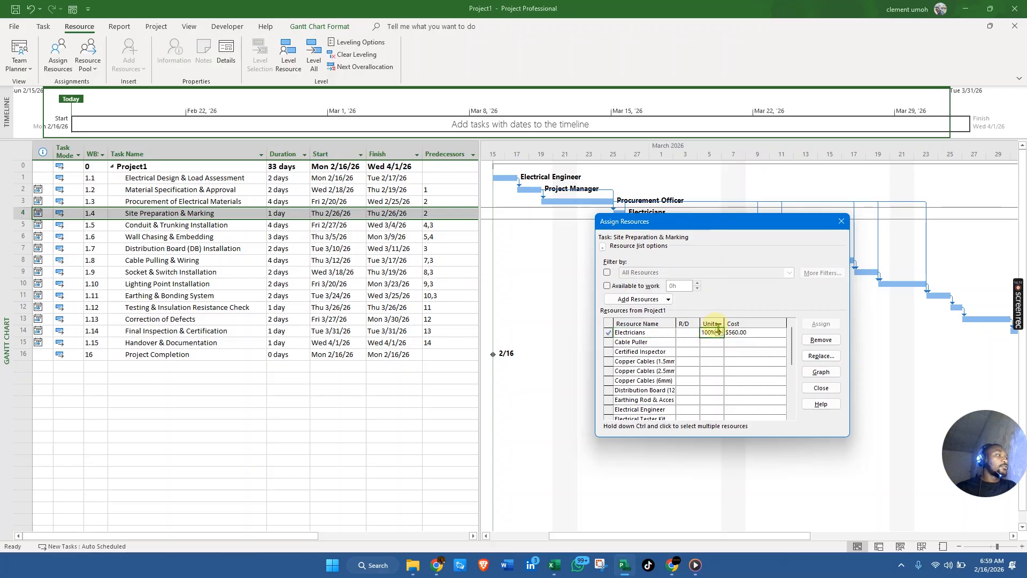
click(719, 330)
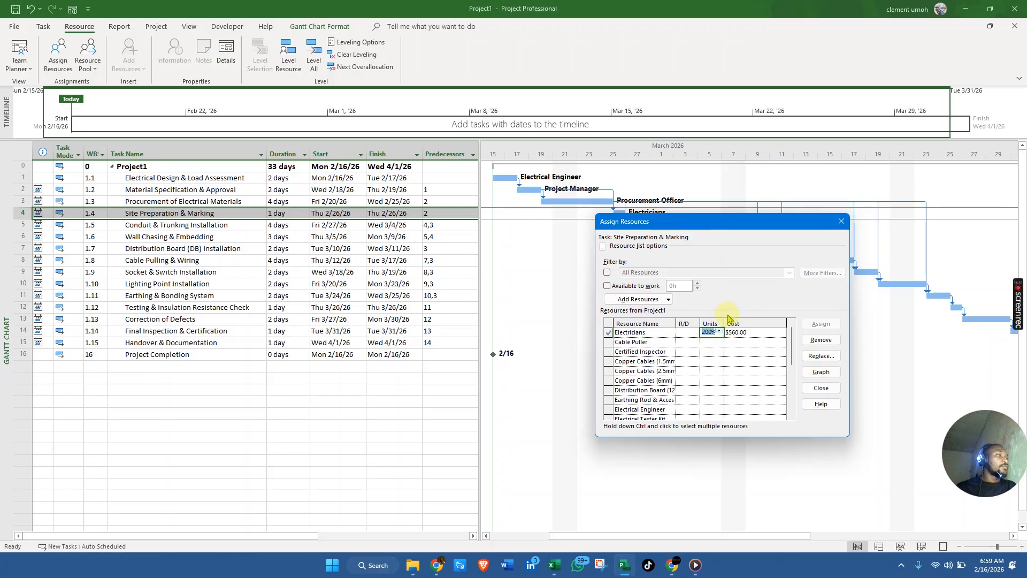
click(515, 298)
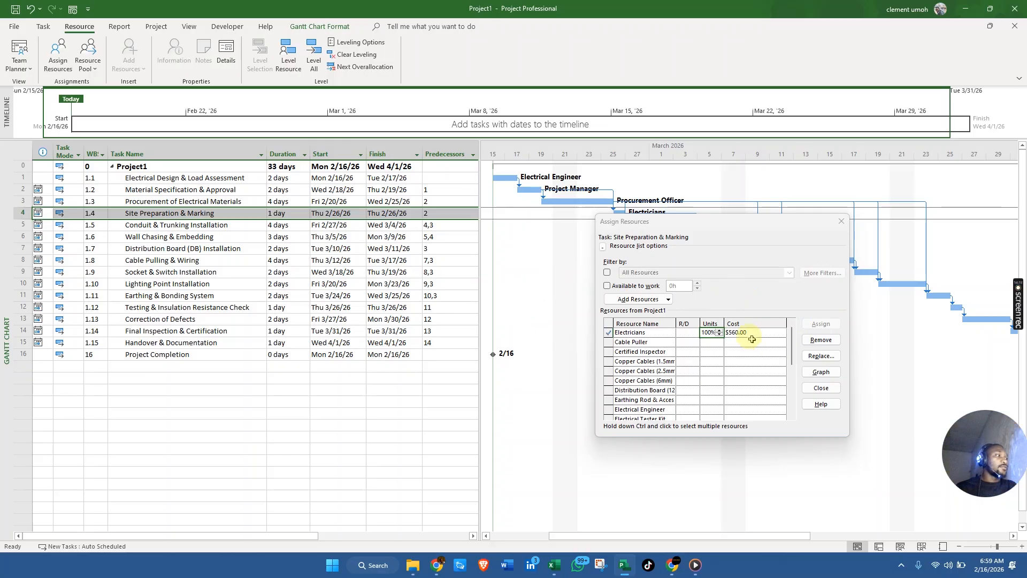
Assign the Electricians resource to the Conduit & Trunking Installation task and move the dialog clear of its Gantt bar.
click(25, 225)
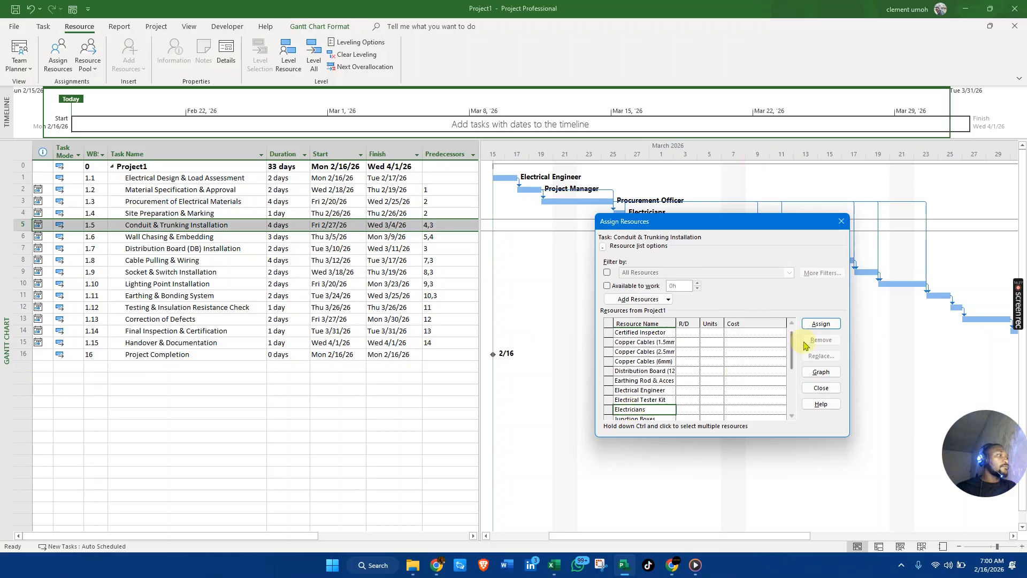
click(820, 323)
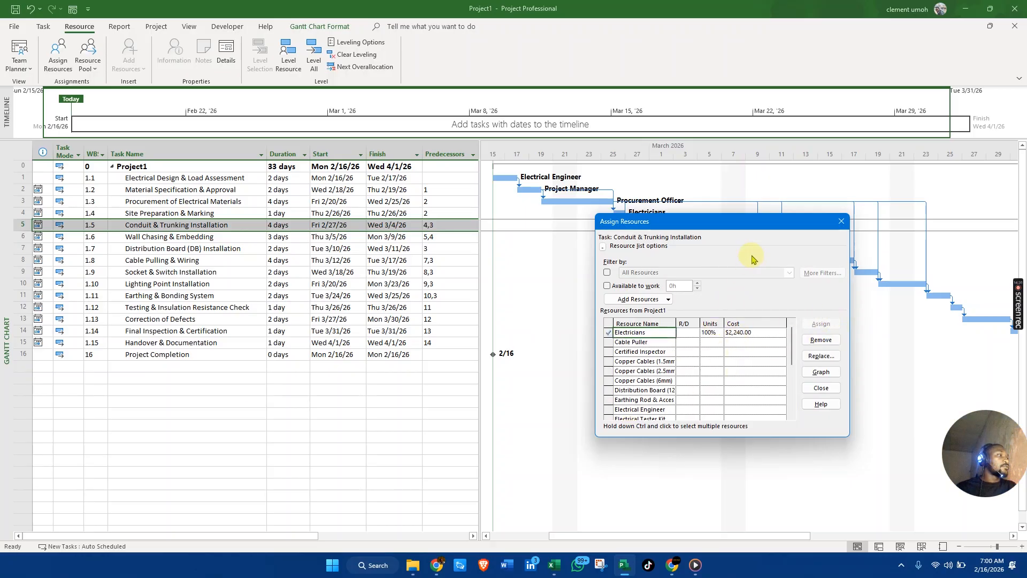
drag(746, 221, 740, 245)
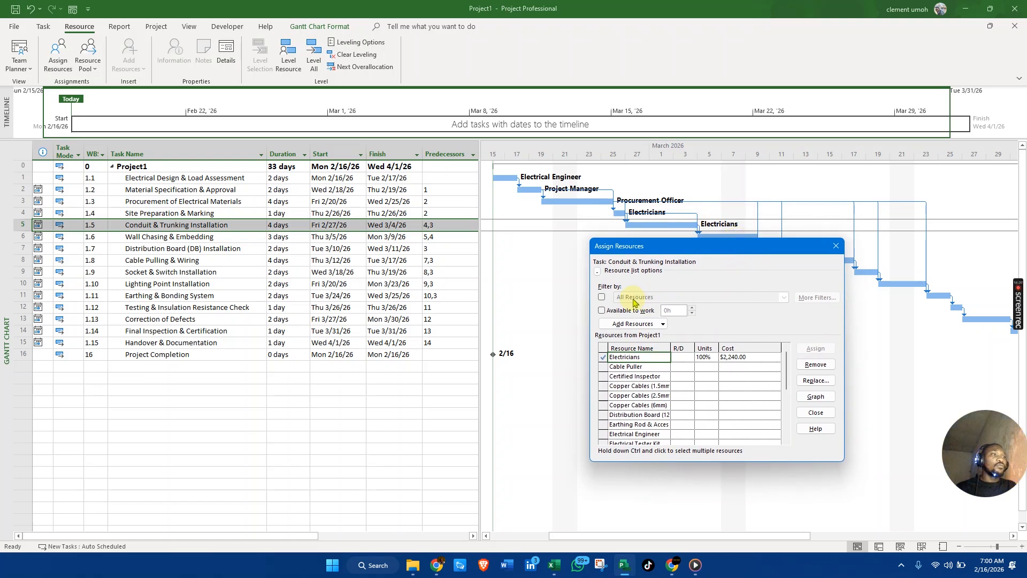
Add the Labourers resource to the Conduit & Trunking Installation task and set its units to 50%.
drag(788, 380, 787, 400)
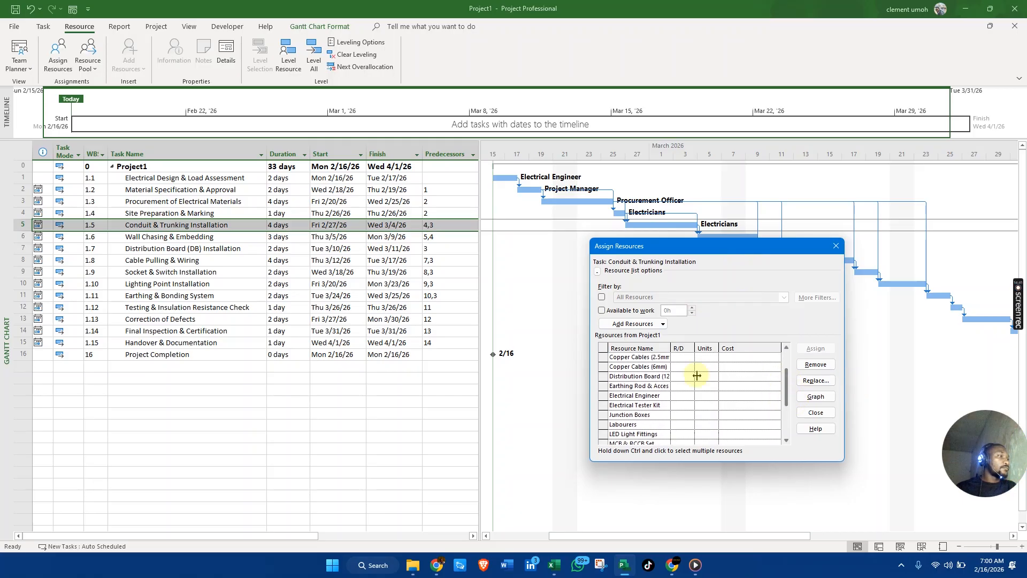
click(607, 426)
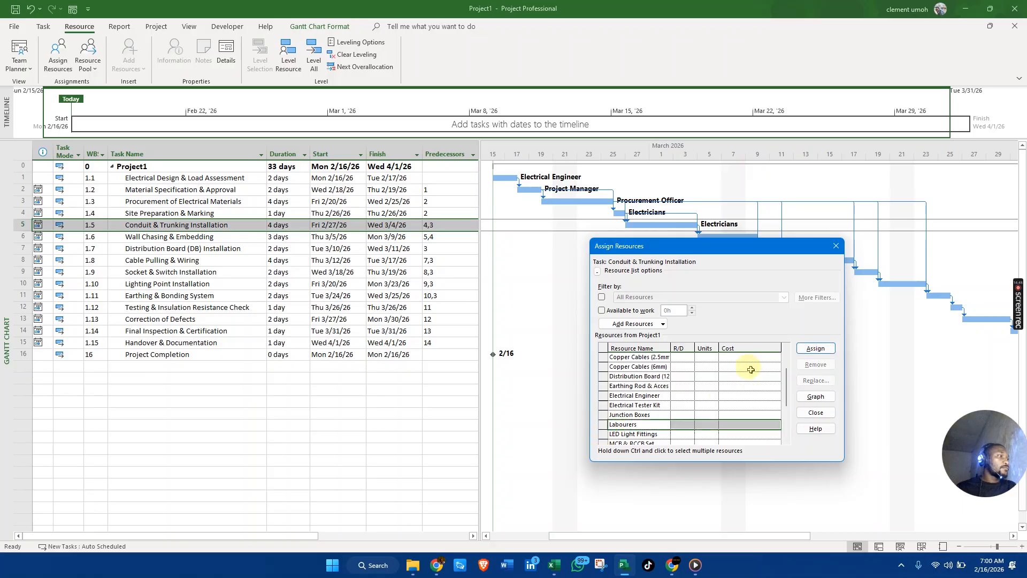
click(815, 348)
click(710, 357)
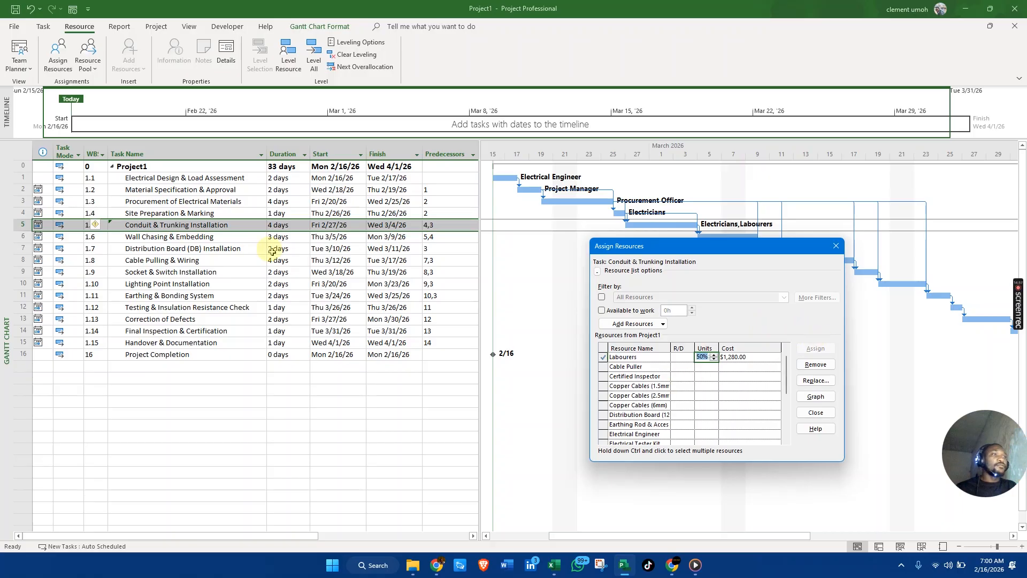
Select the Wall Chasing & Embedding task, switch to the Excel workbook, and look up that task's assigned resources.
click(137, 236)
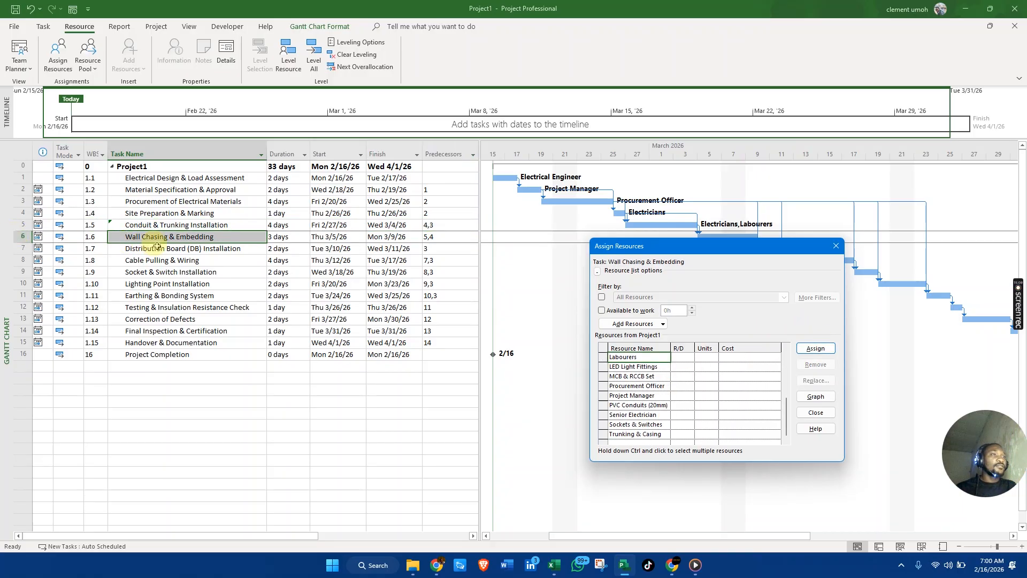
key(alt+Tab)
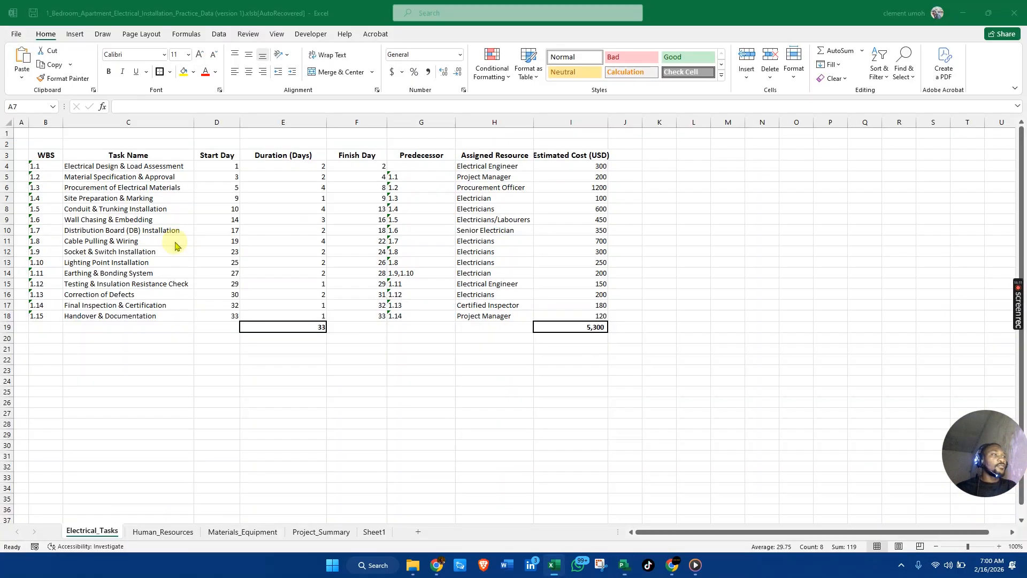
click(475, 233)
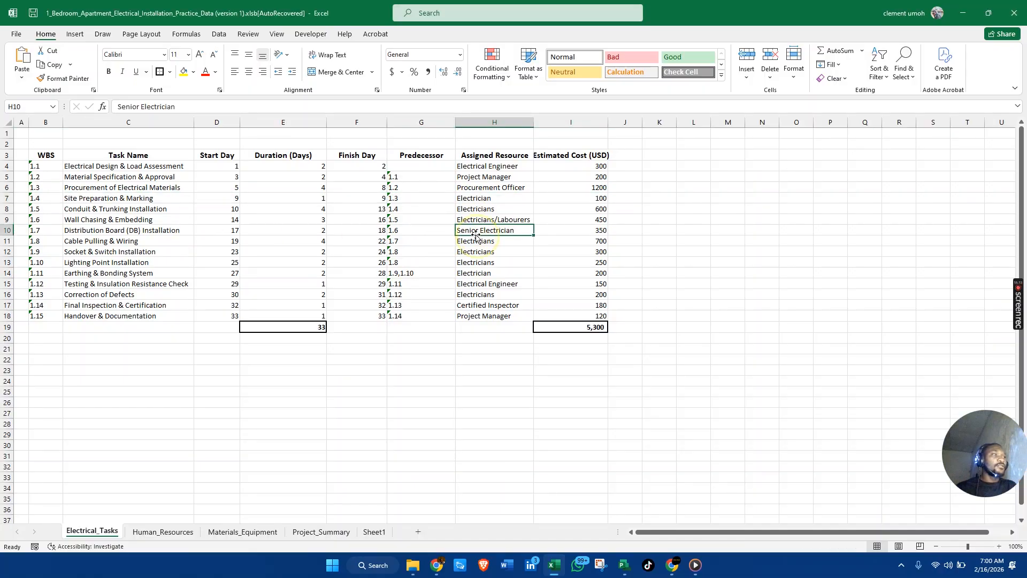
click(88, 220)
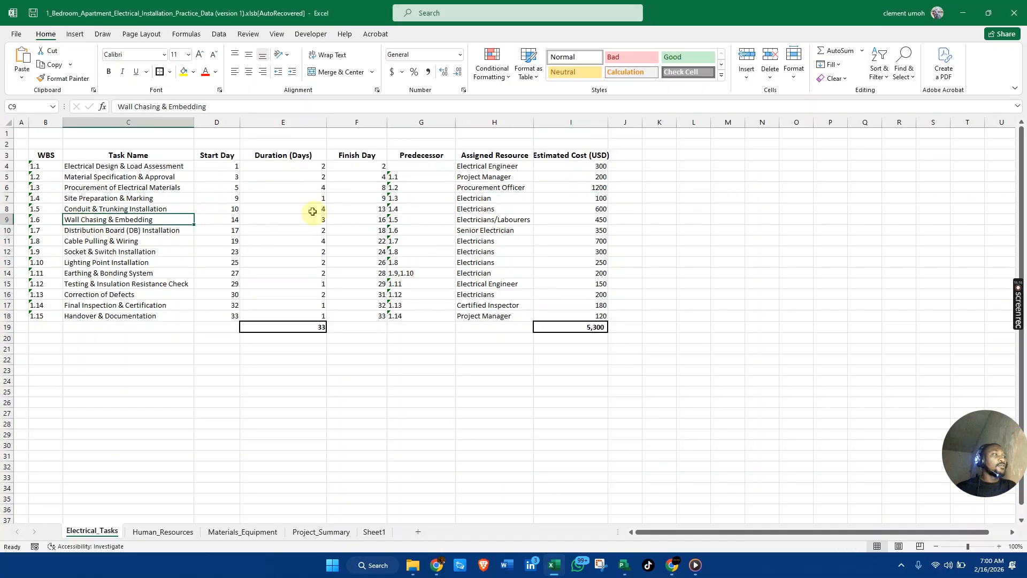
click(523, 220)
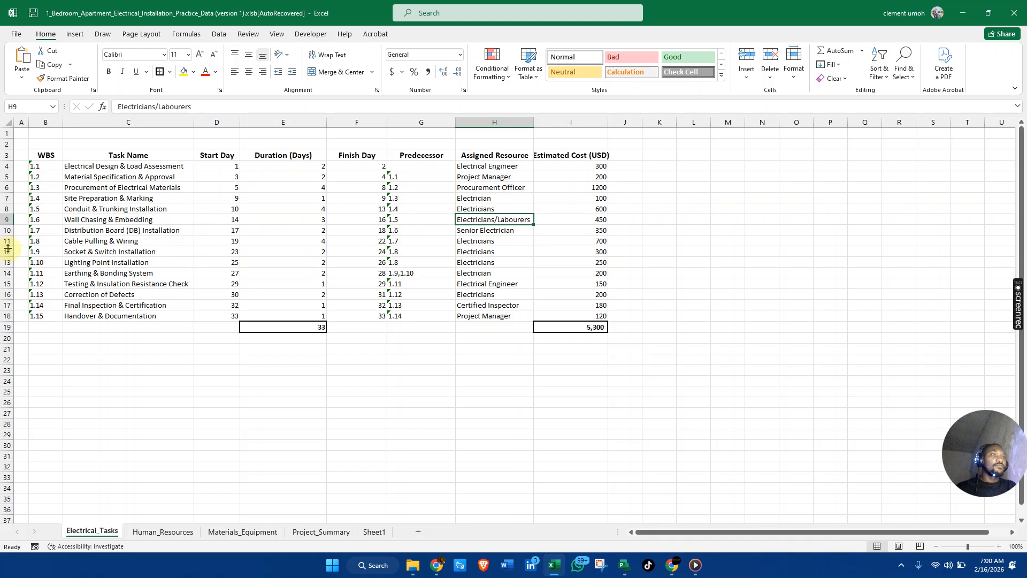
Check the Wall Chasing & Embedding row in Excel, switch back to Microsoft Project, and remove Labourers from Conduit & Trunking Installation.
key(alt)
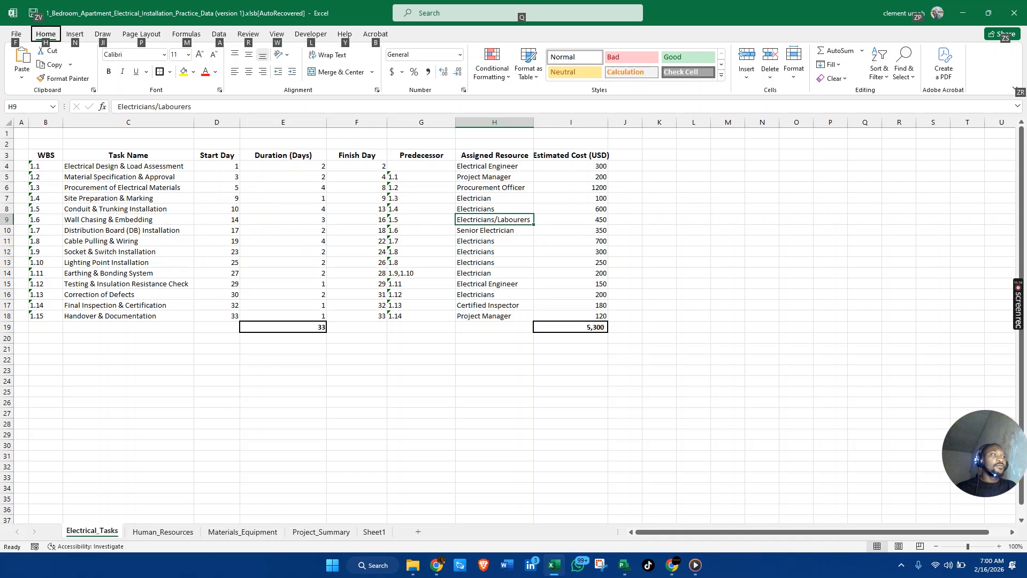
click(7, 230)
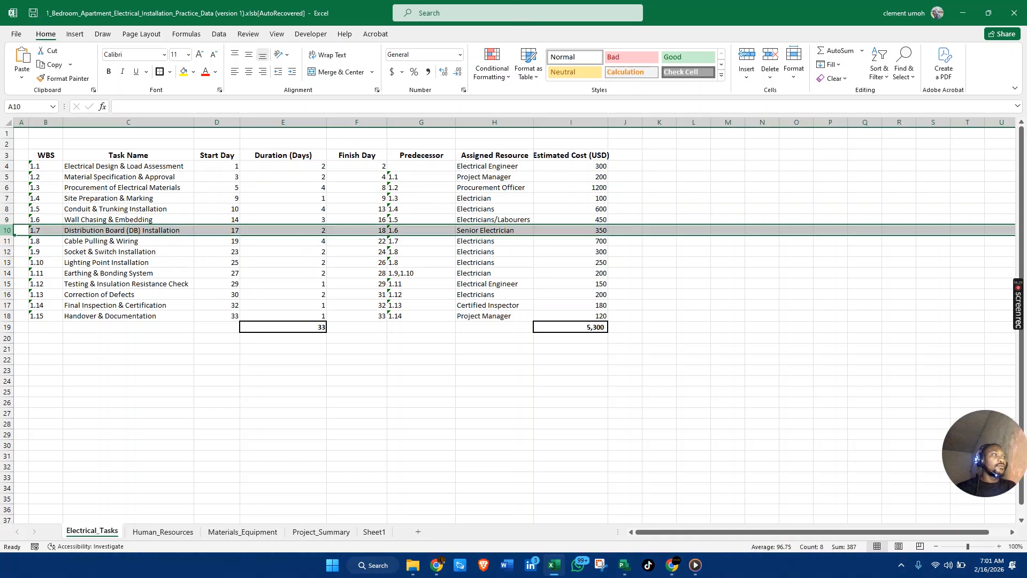
click(7, 221)
key(alt+Tab)
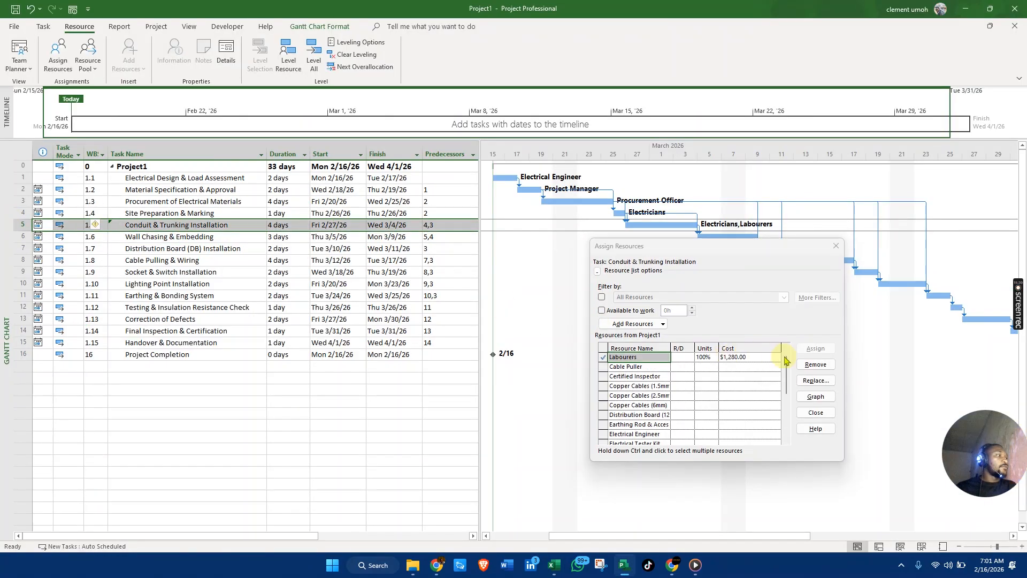
click(815, 364)
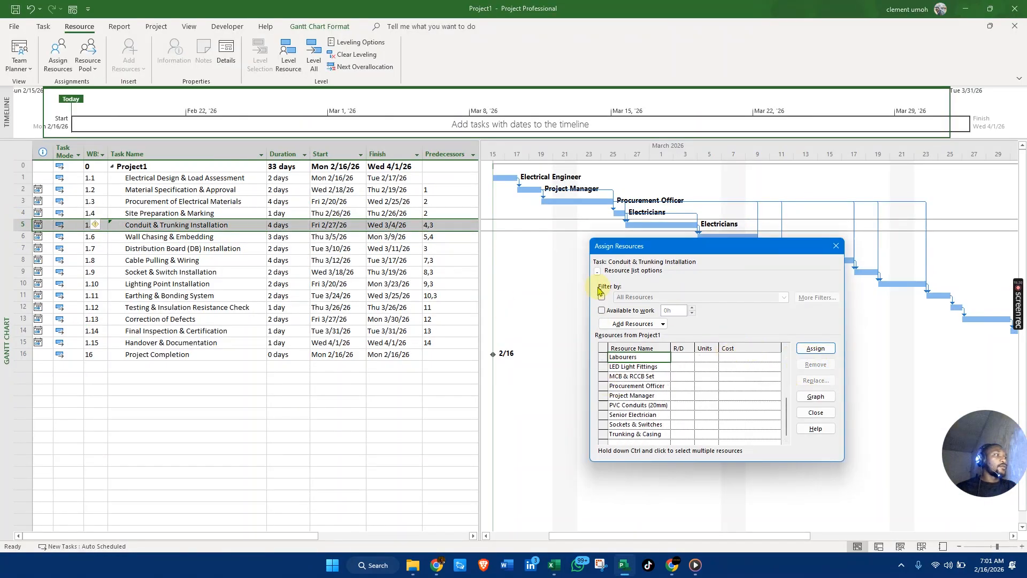
Assign the Labourers resource to the Wall Chasing & Embedding task and set its units to 200%.
click(22, 237)
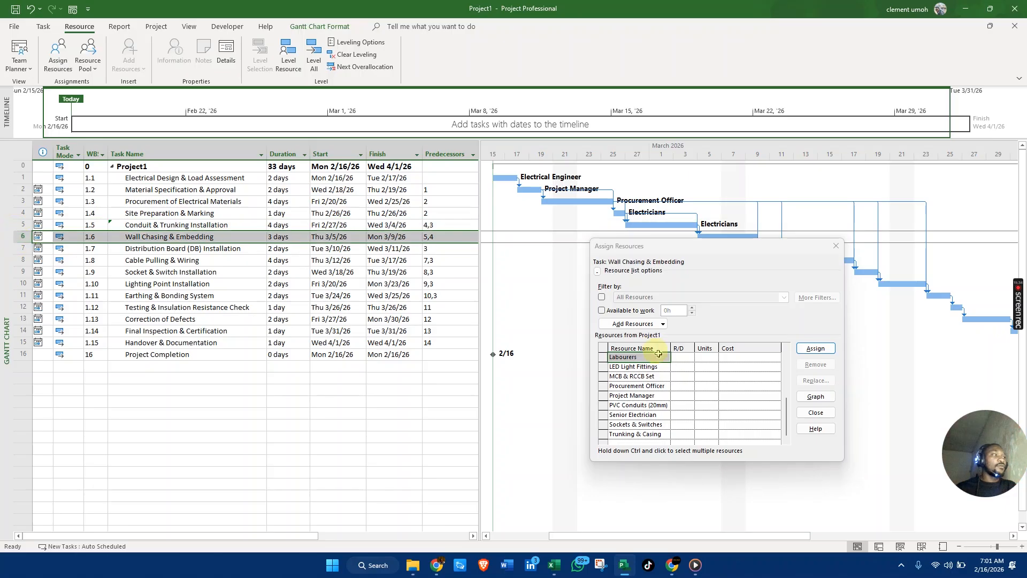
click(816, 348)
click(716, 358)
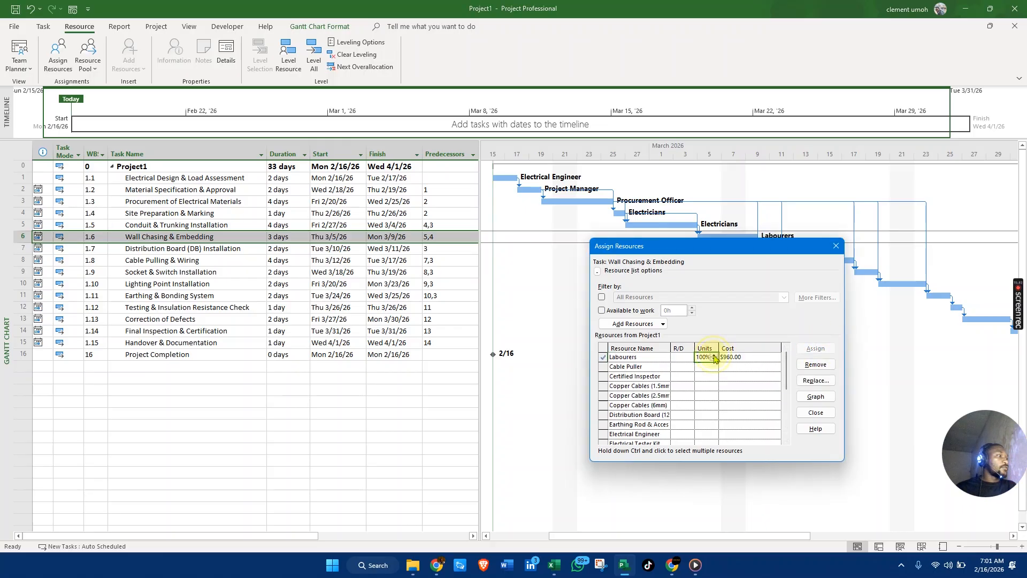
click(714, 355)
click(706, 375)
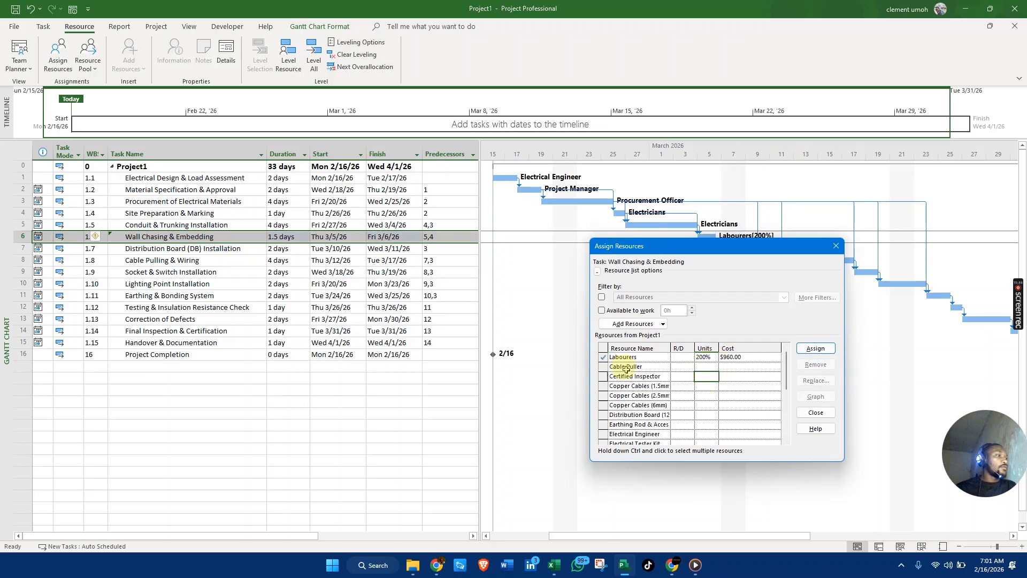
Add the Electricians resource to the Wall Chasing & Embedding task and move the dialog clear of its Gantt bar label.
drag(786, 376, 790, 396)
click(636, 405)
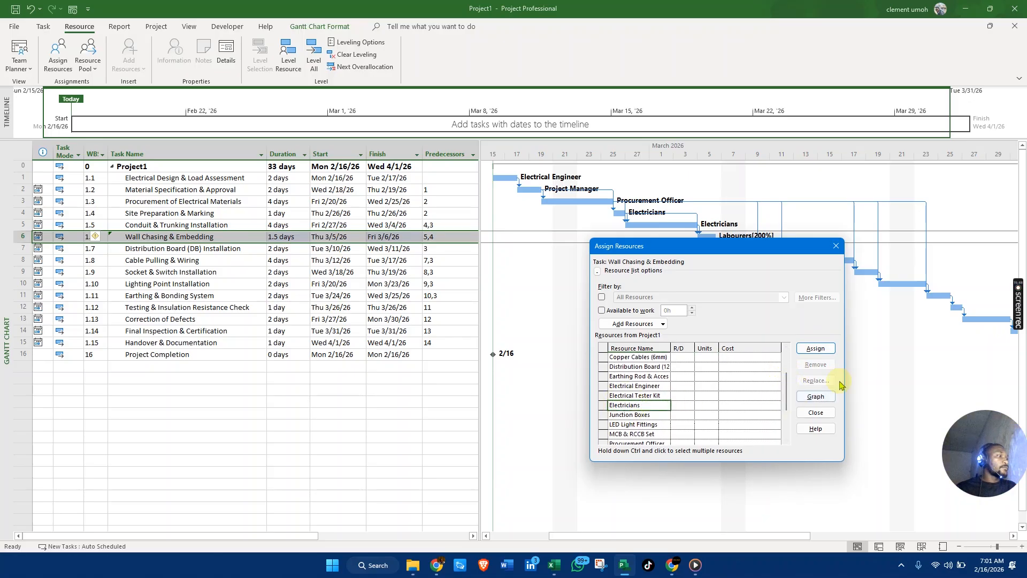
click(820, 349)
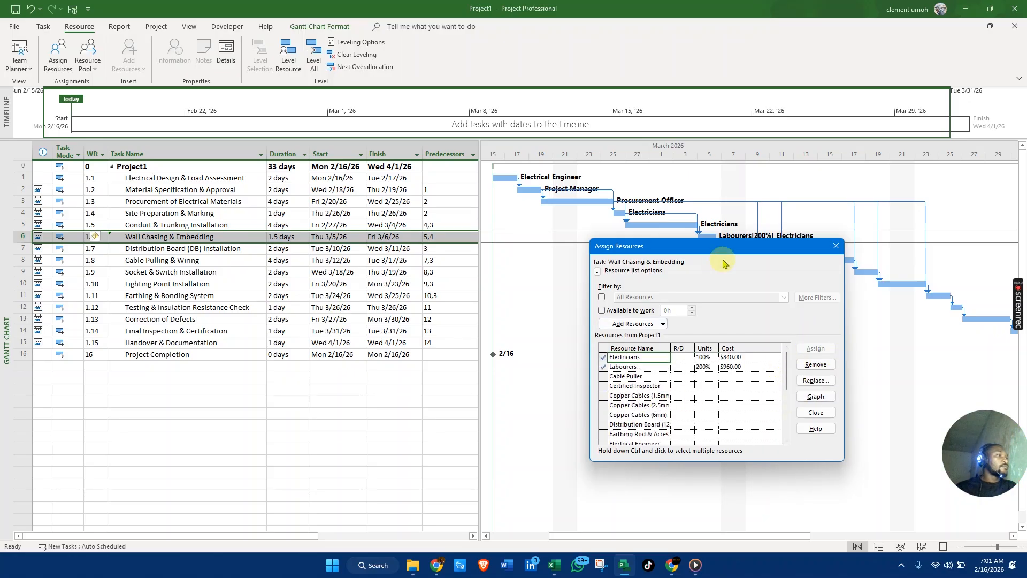
drag(725, 251, 726, 279)
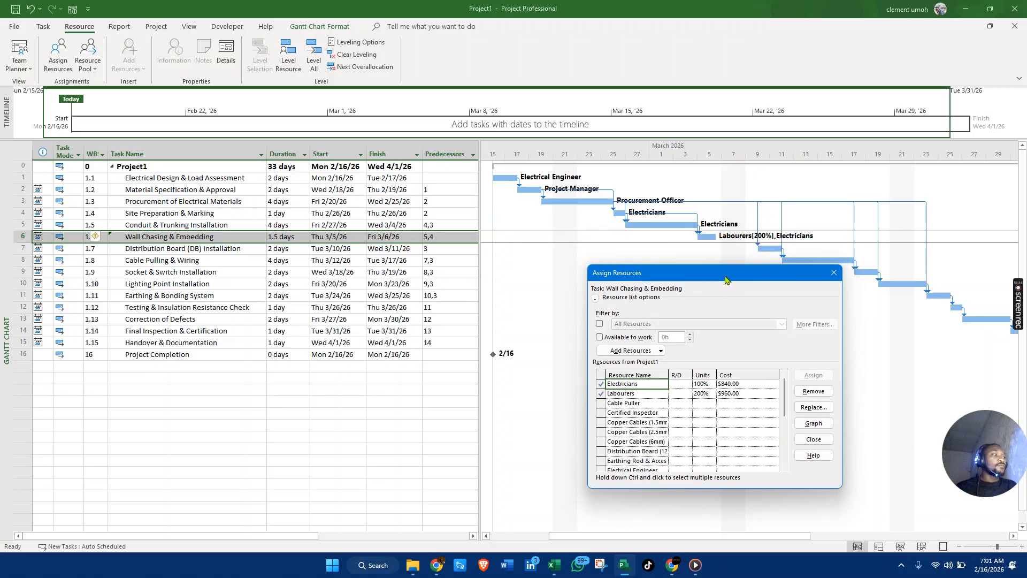
Assign the Senior Electrician resource to the Distribution Board (DB) Installation task.
click(15, 247)
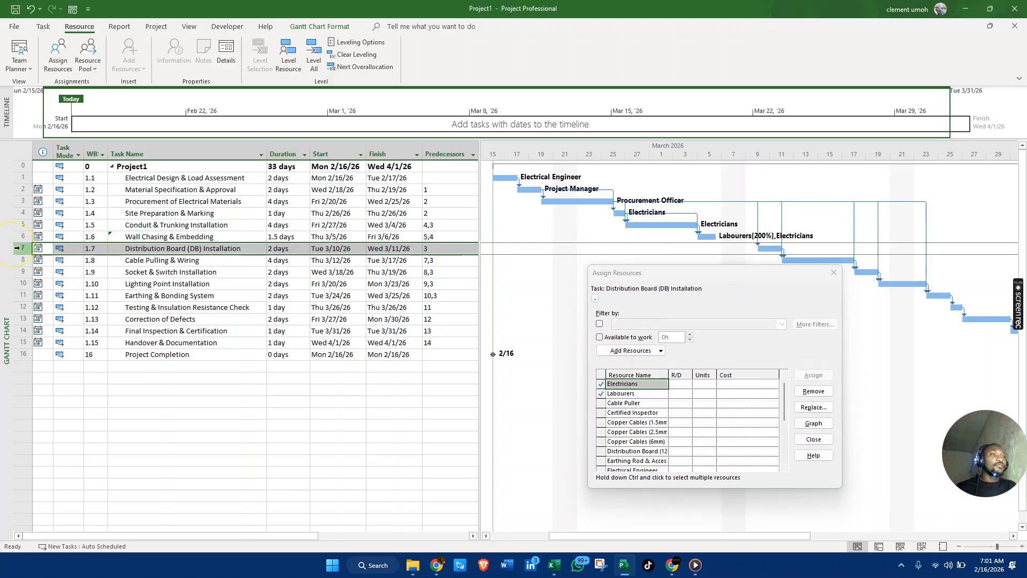
drag(784, 407, 794, 445)
click(648, 440)
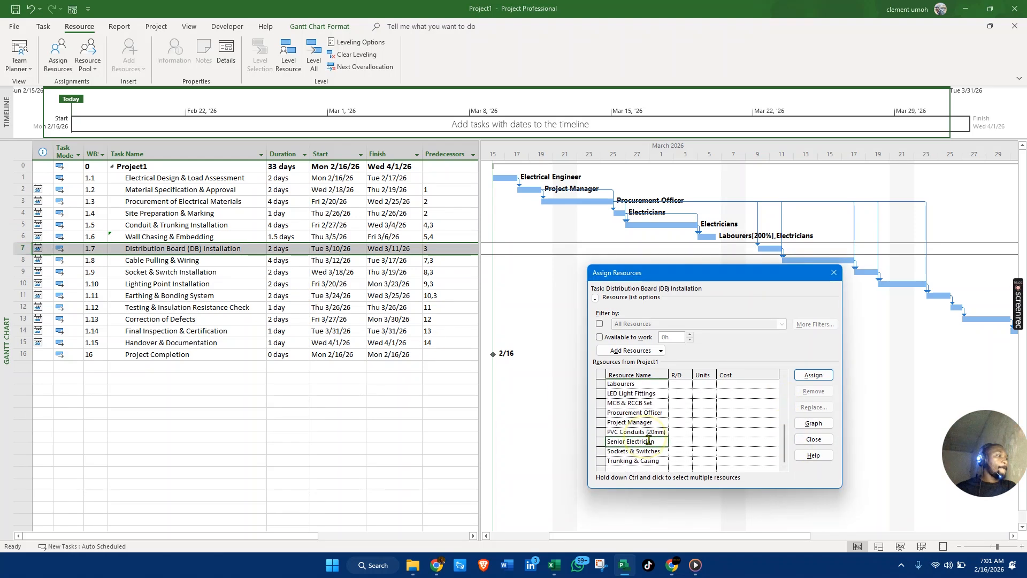
click(822, 376)
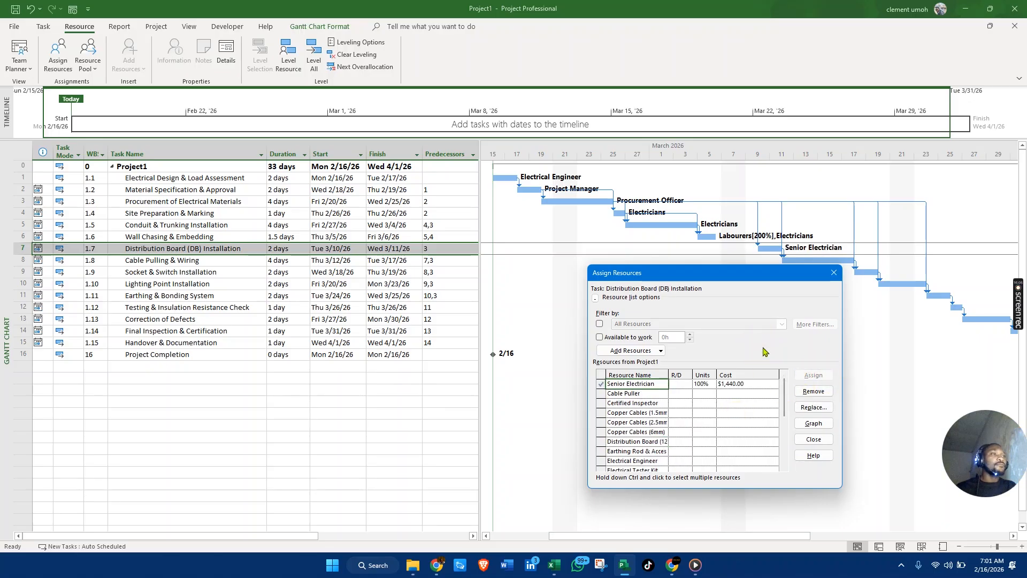
Switch to the Excel workbook and look up the assigned resources for tasks 1.8 through 1.11.
key(alt+Tab)
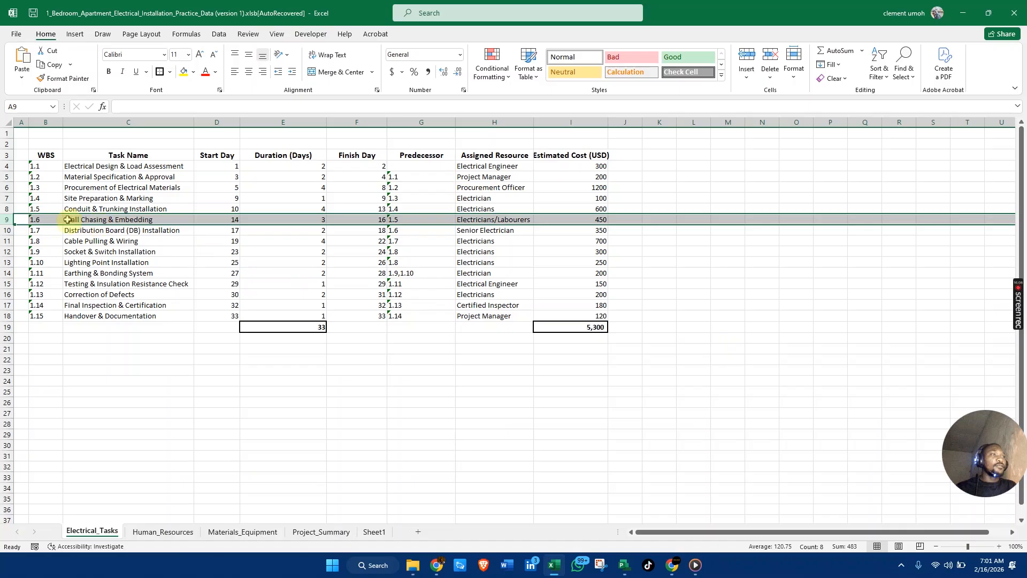
click(6, 241)
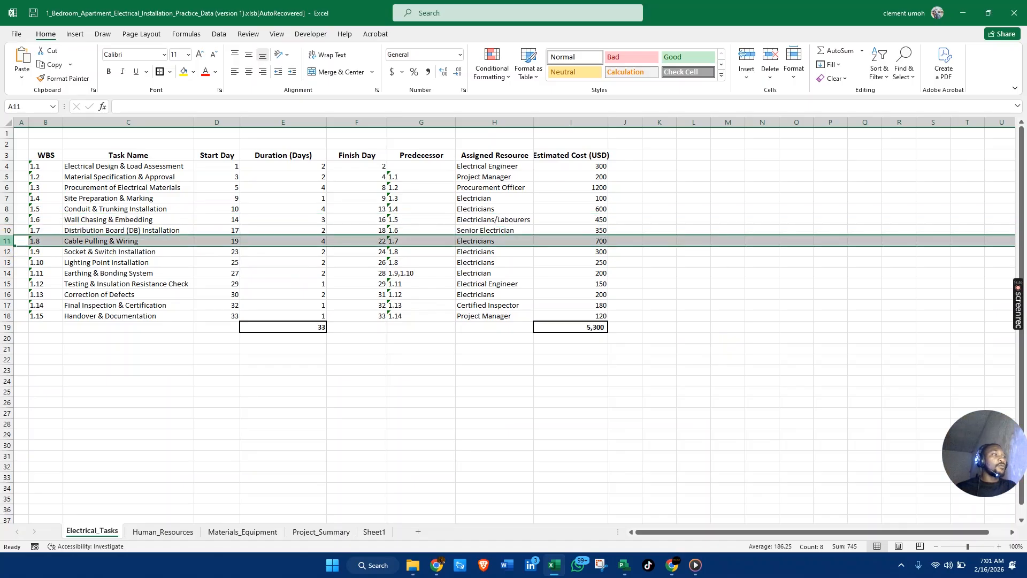
click(11, 251)
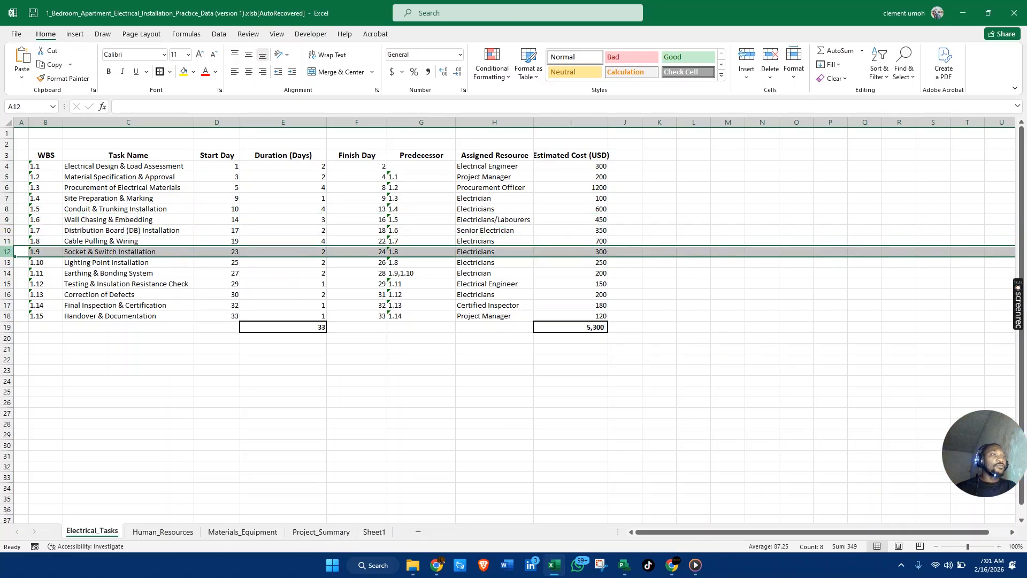
click(7, 261)
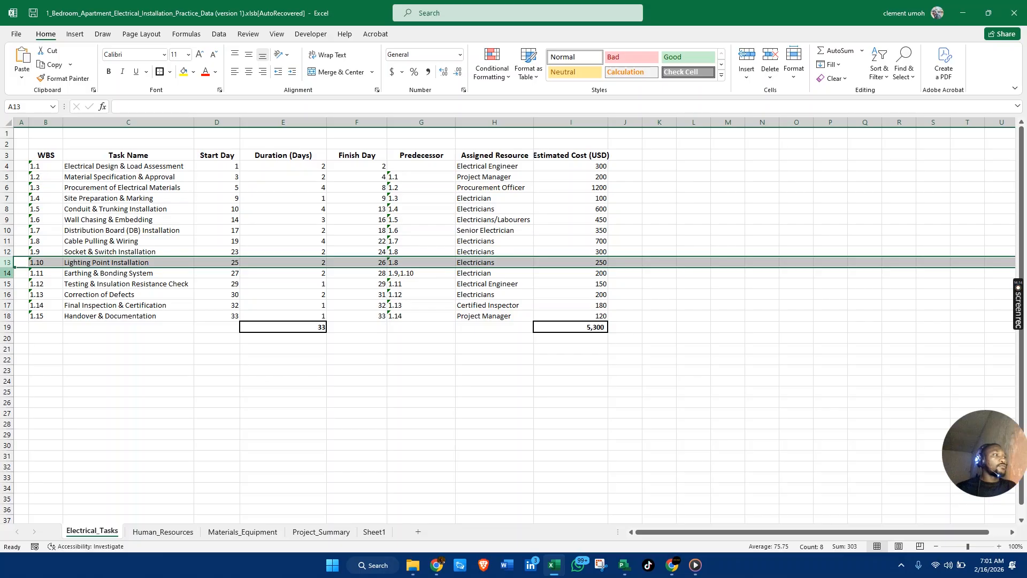
click(6, 272)
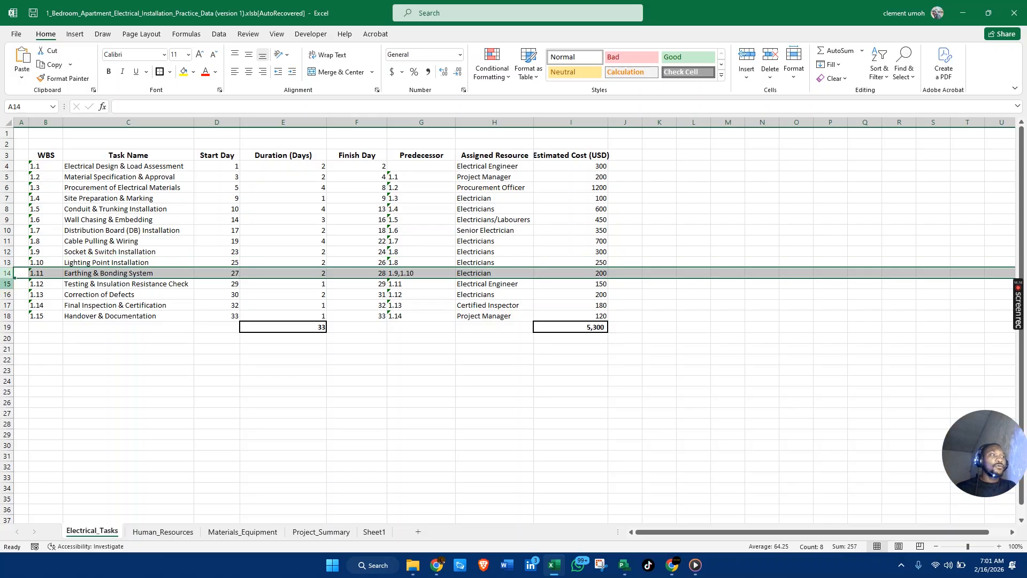
Switch back to Microsoft Project and assign the Electricians resource to Cable Pulling & Wiring, moving the dialog off its Gantt bar.
key(alt+Tab)
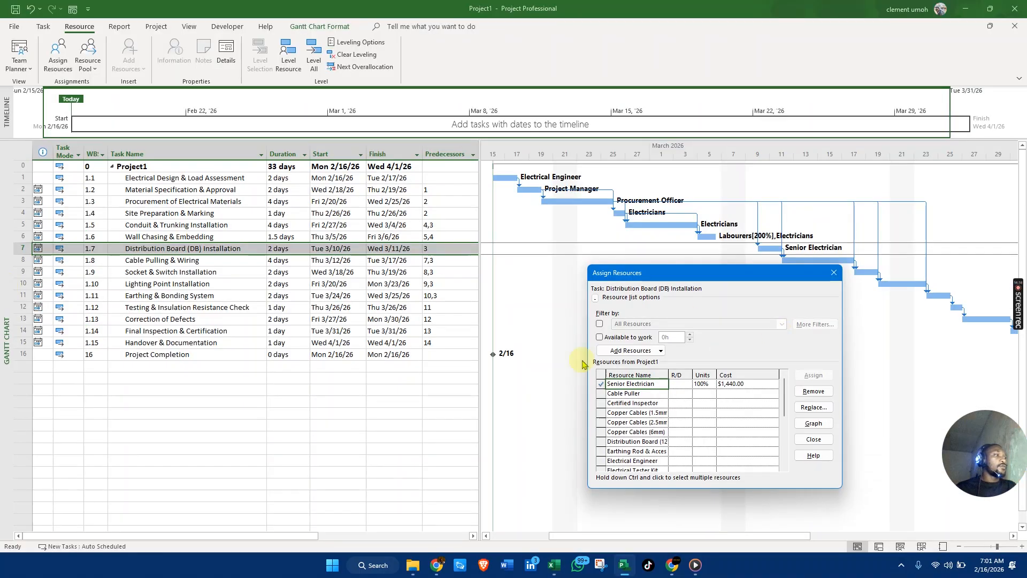
click(23, 260)
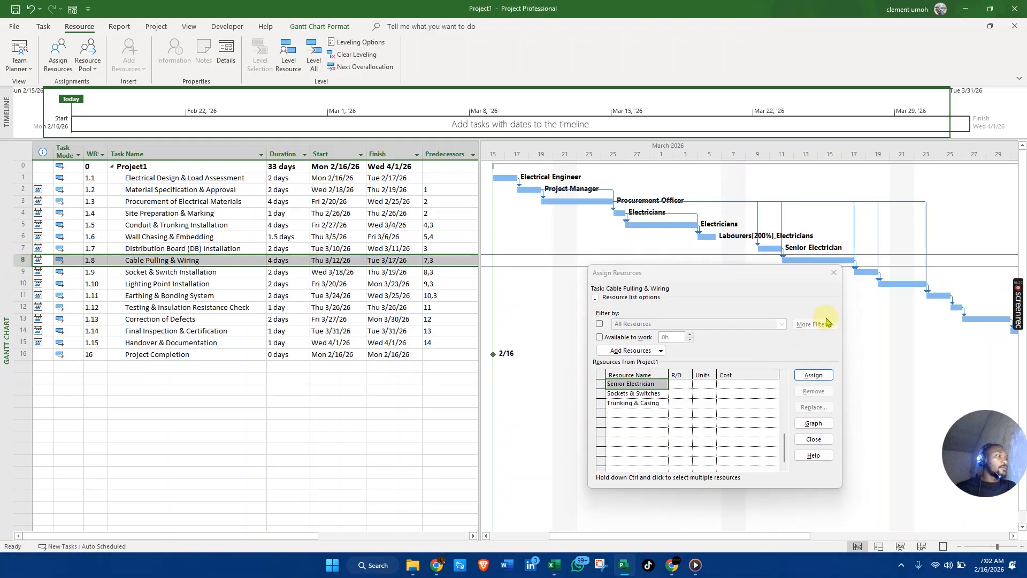
click(816, 440)
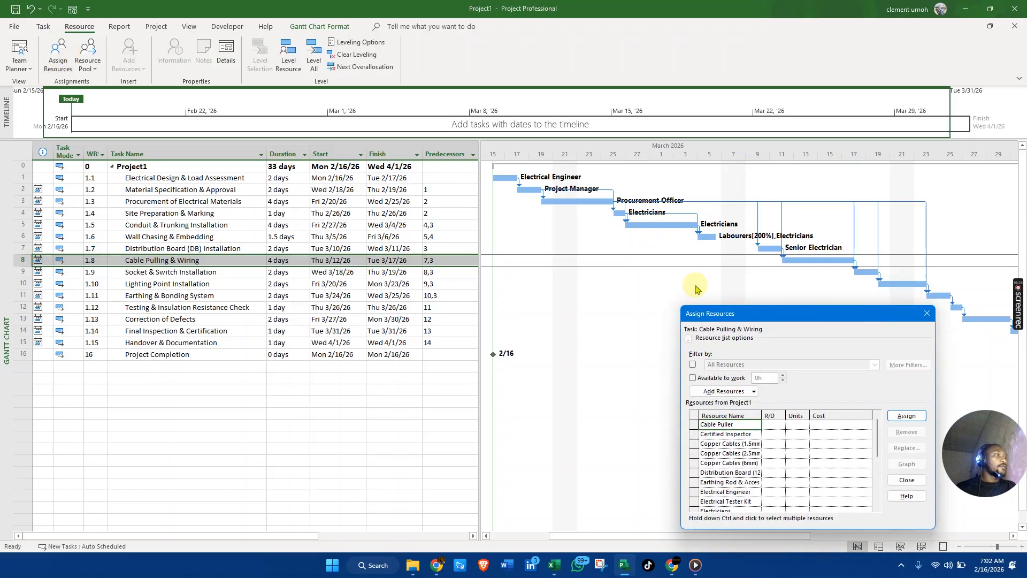
drag(744, 313, 660, 130)
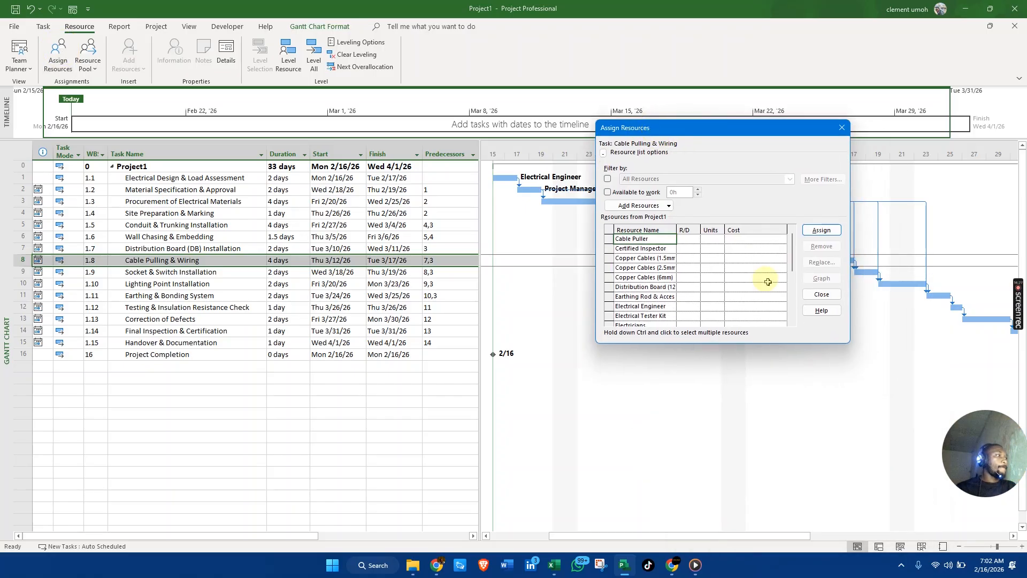
click(661, 278)
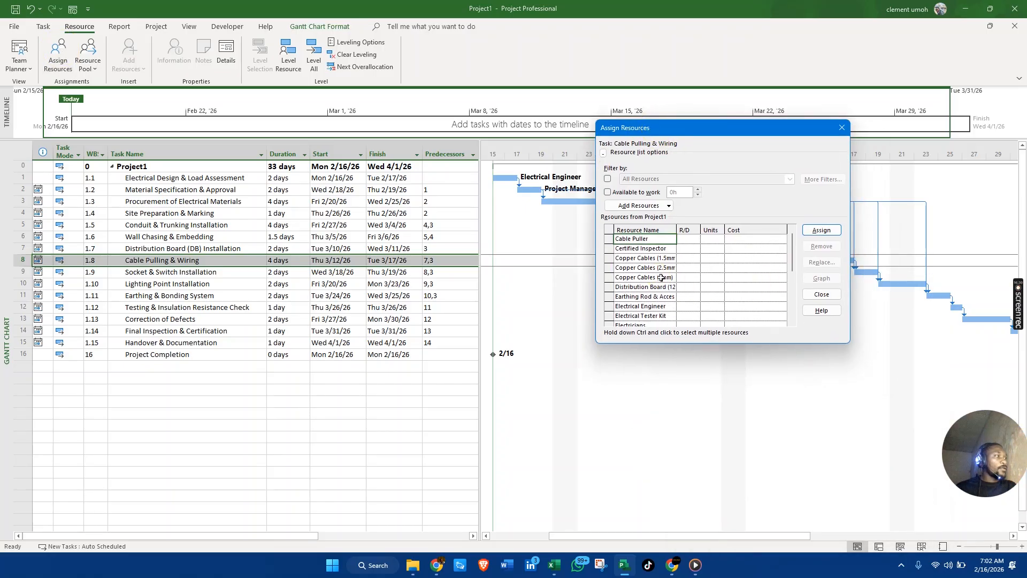
drag(794, 263, 792, 278)
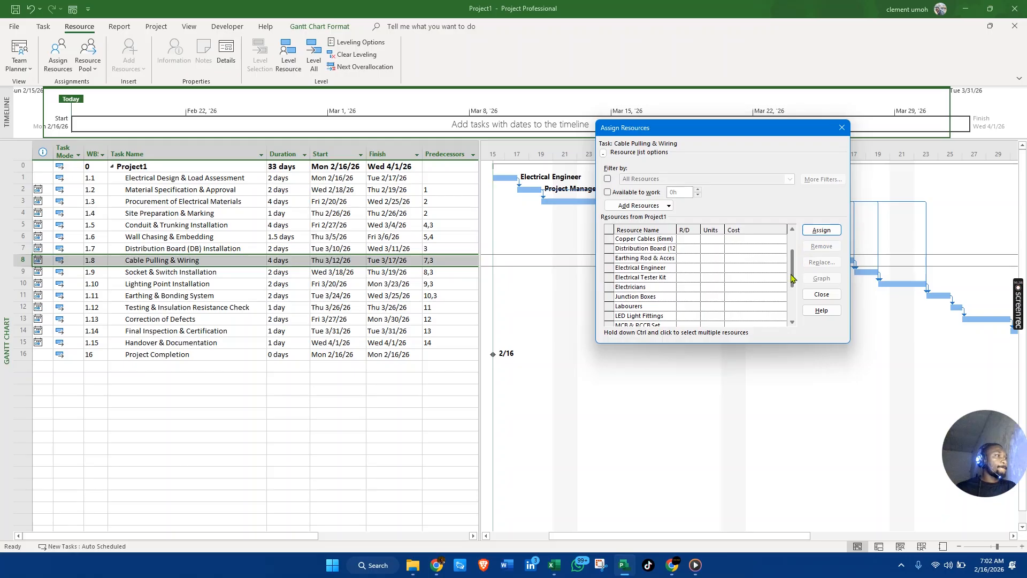
click(659, 290)
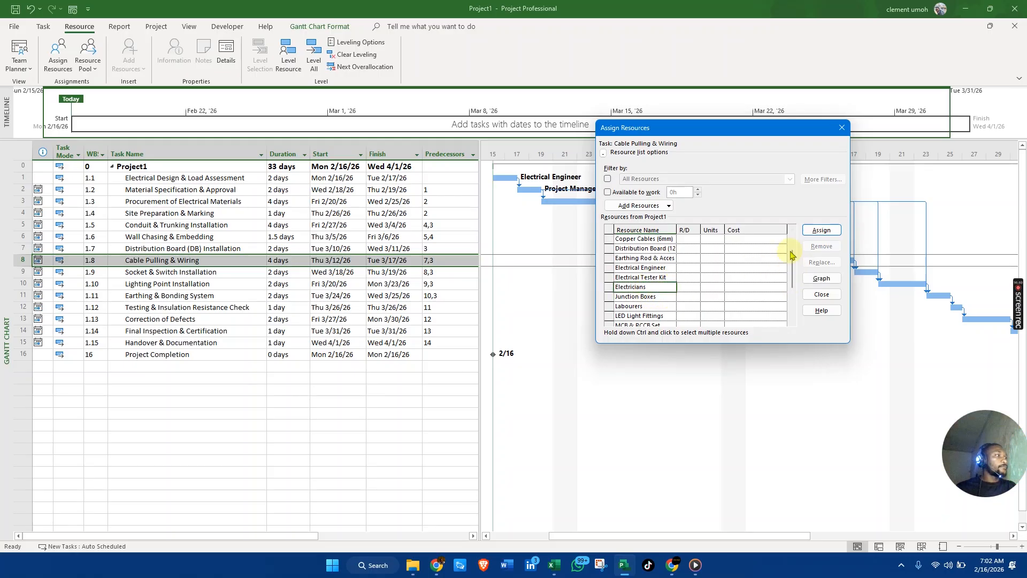
click(821, 230)
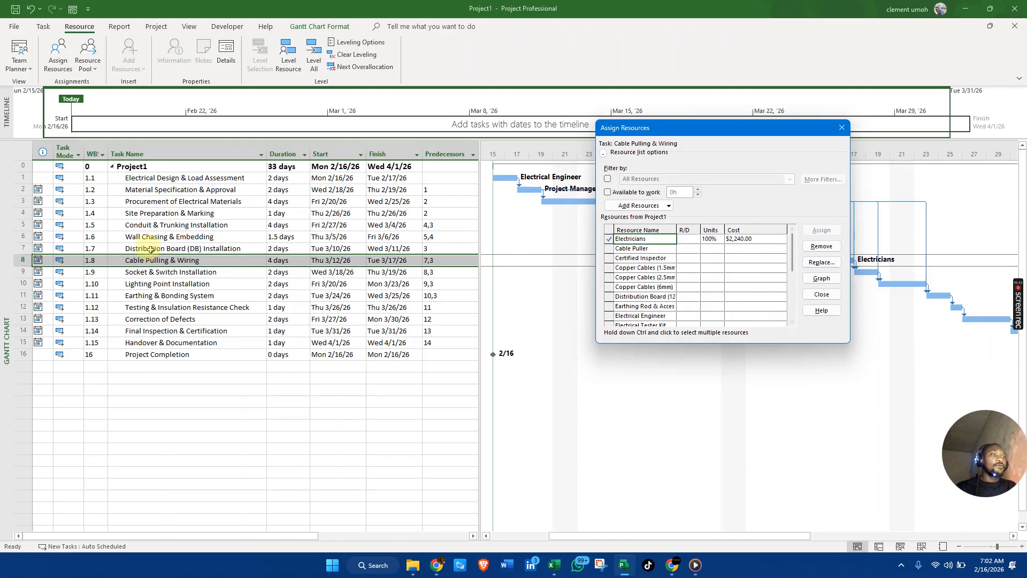
Assign the Electricians resource to the Socket & Switch Installation and Lighting Point Installation tasks.
click(22, 271)
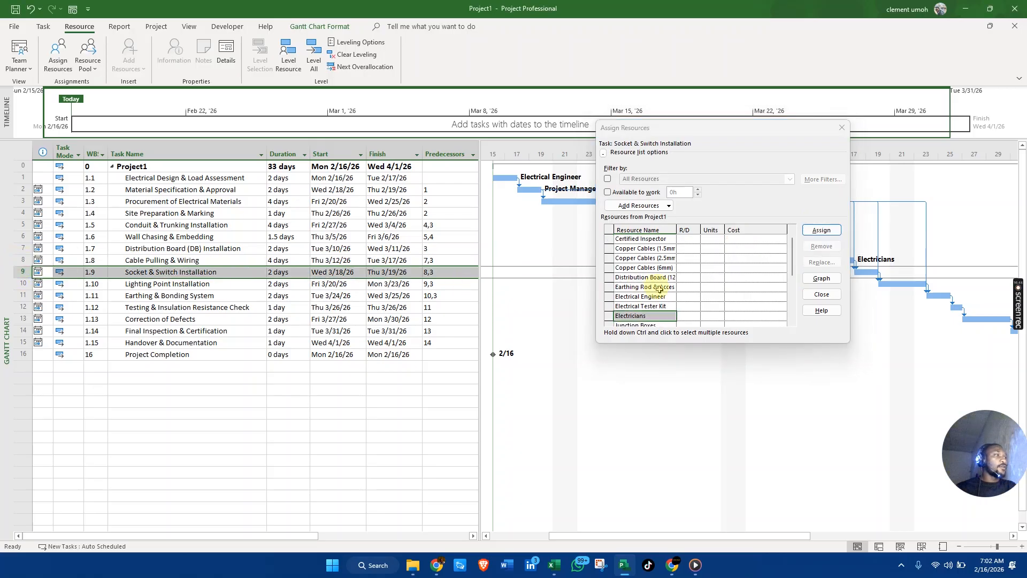
click(827, 231)
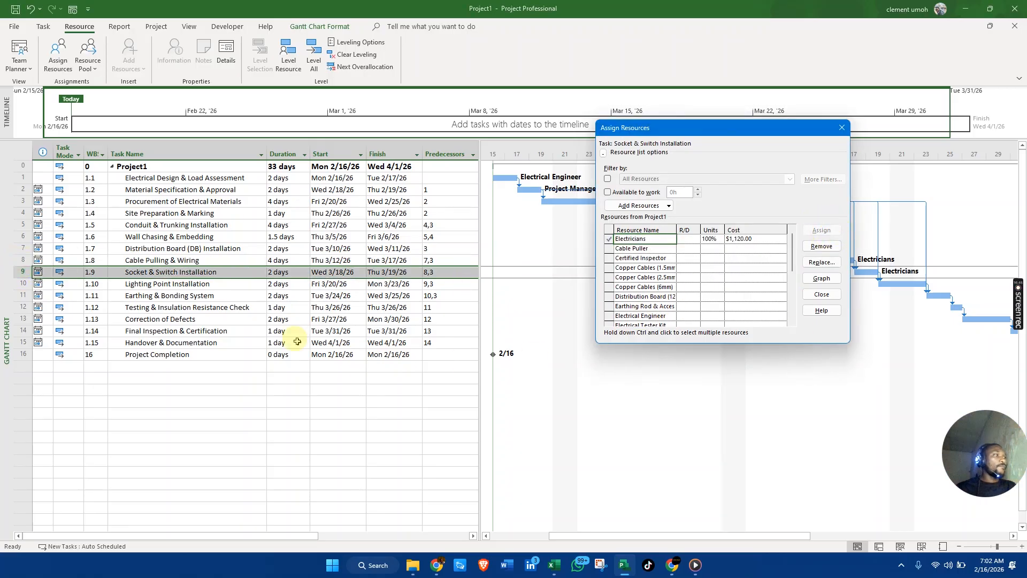
click(518, 283)
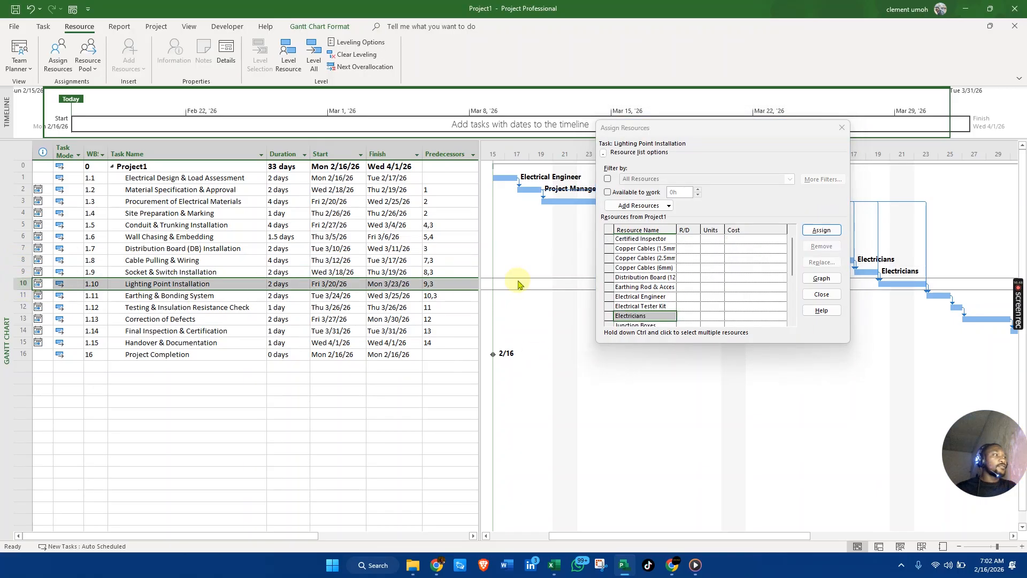
click(829, 229)
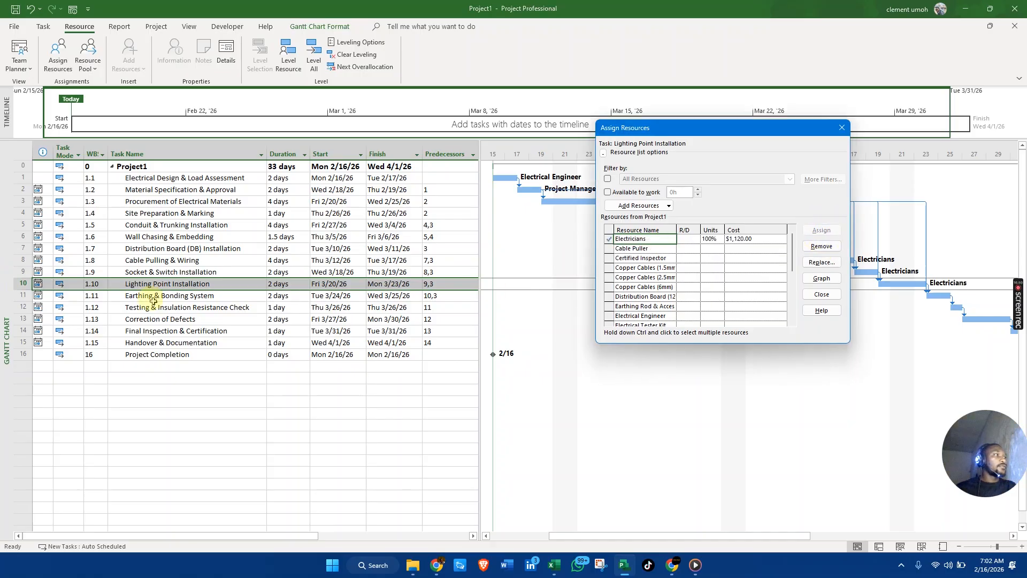
Assign the Electrical Engineer resource to the Earthing & Bonding System task.
click(22, 295)
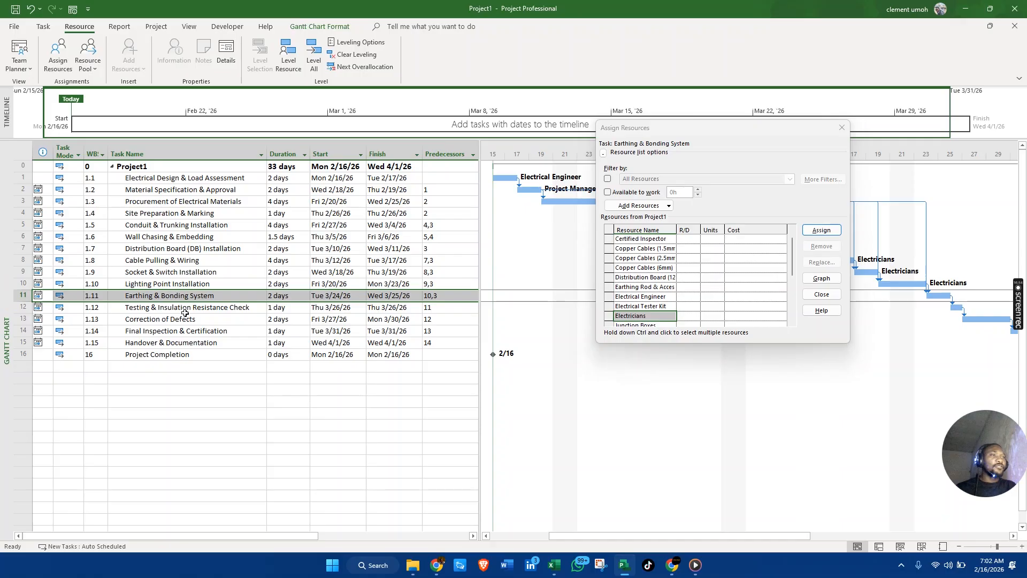
click(794, 250)
drag(794, 250, 801, 217)
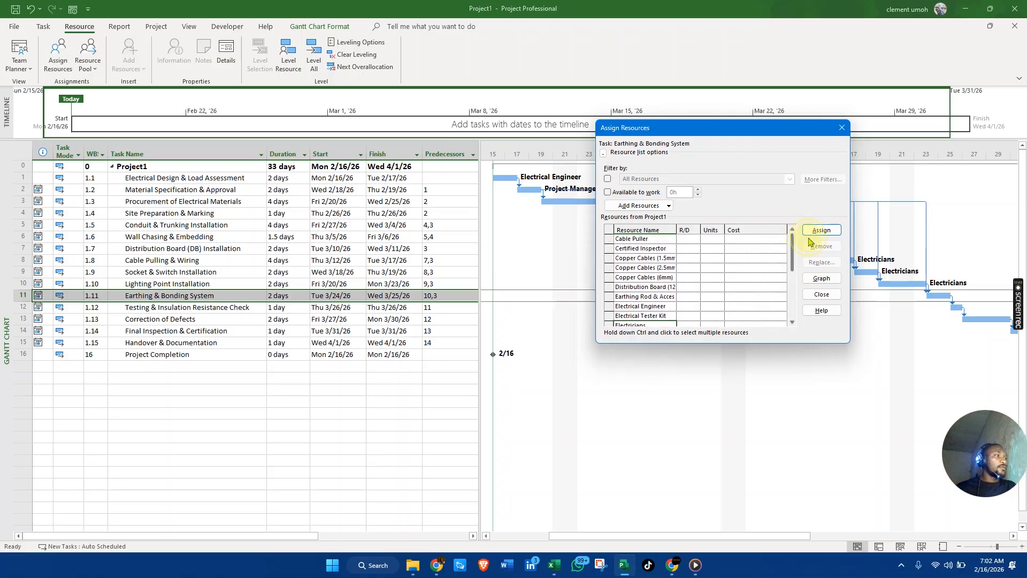
scroll(658, 278, down, 1)
click(634, 298)
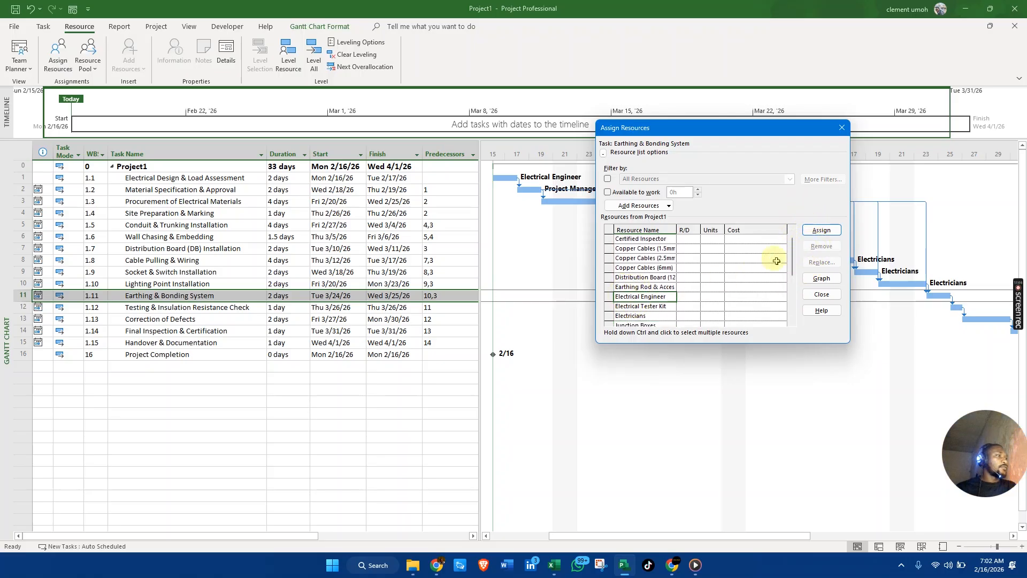
click(820, 230)
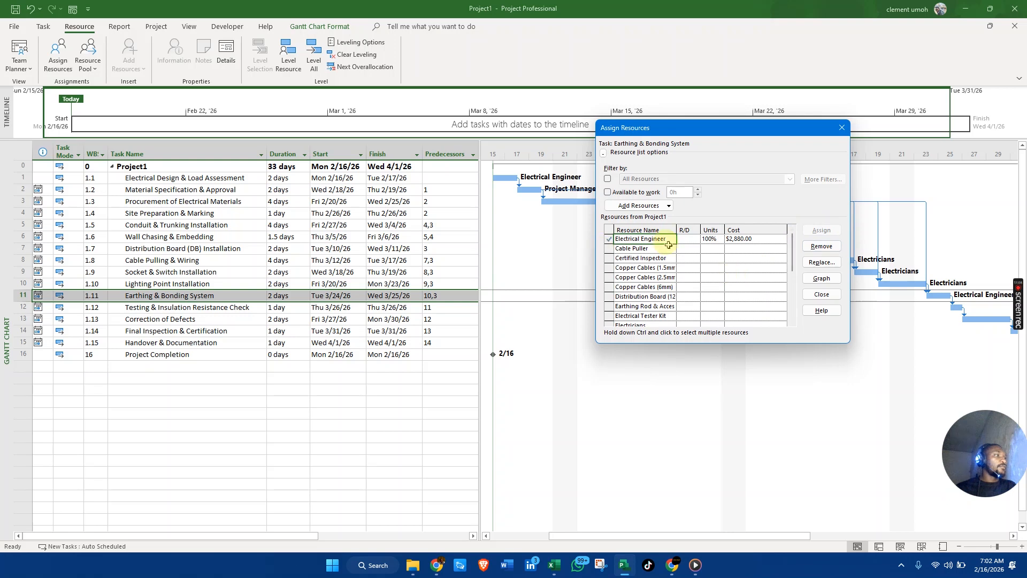
mouse_move(790, 255)
mouse_down()
mouse_move(801, 278)
mouse_move(805, 257)
mouse_up()
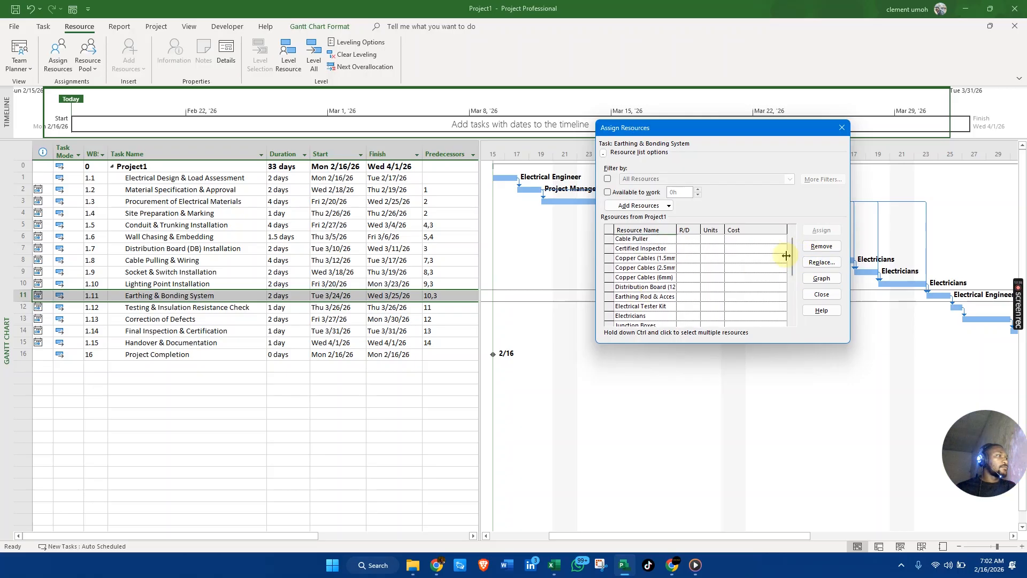
Assign the Electricians resource to the Earthing & Bonding System task.
scroll(793, 266, down, 2)
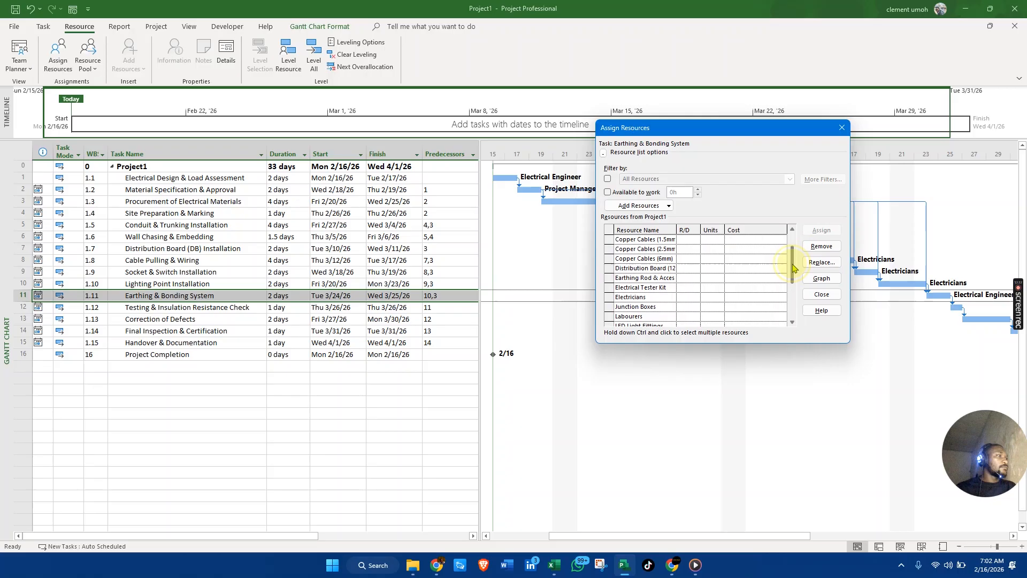
click(642, 296)
click(819, 230)
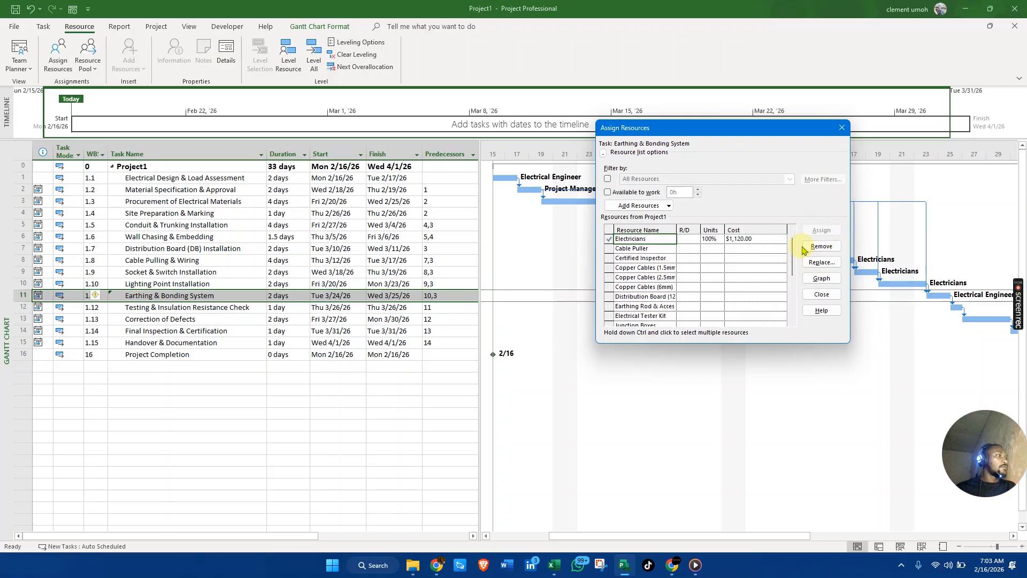
Try to raise the Electricians units to 200% on the Lighting Point Installation and Socket & Switch Installation tasks.
click(19, 282)
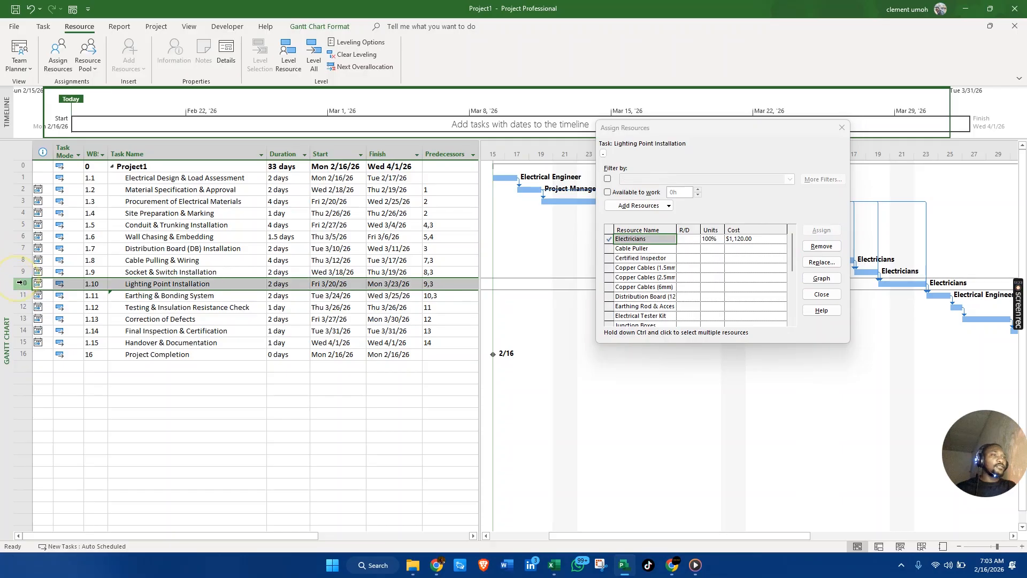
click(720, 239)
click(720, 239)
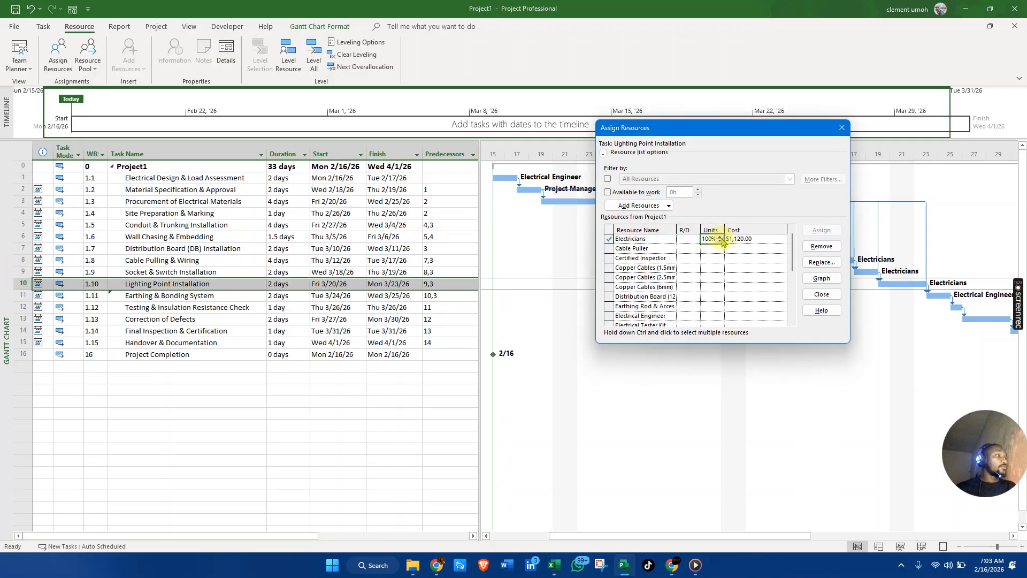
click(19, 274)
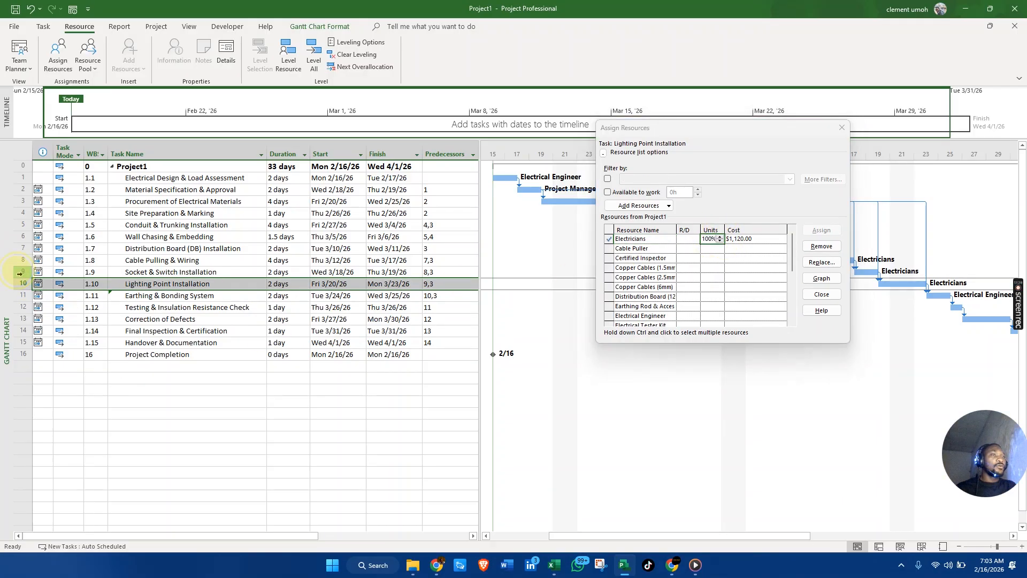
click(20, 274)
click(720, 238)
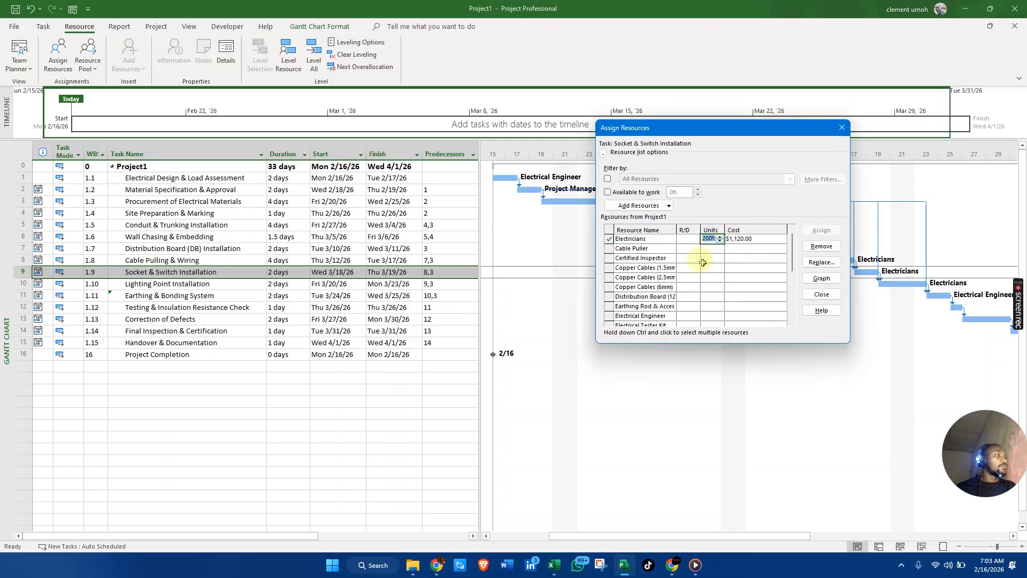
click(135, 309)
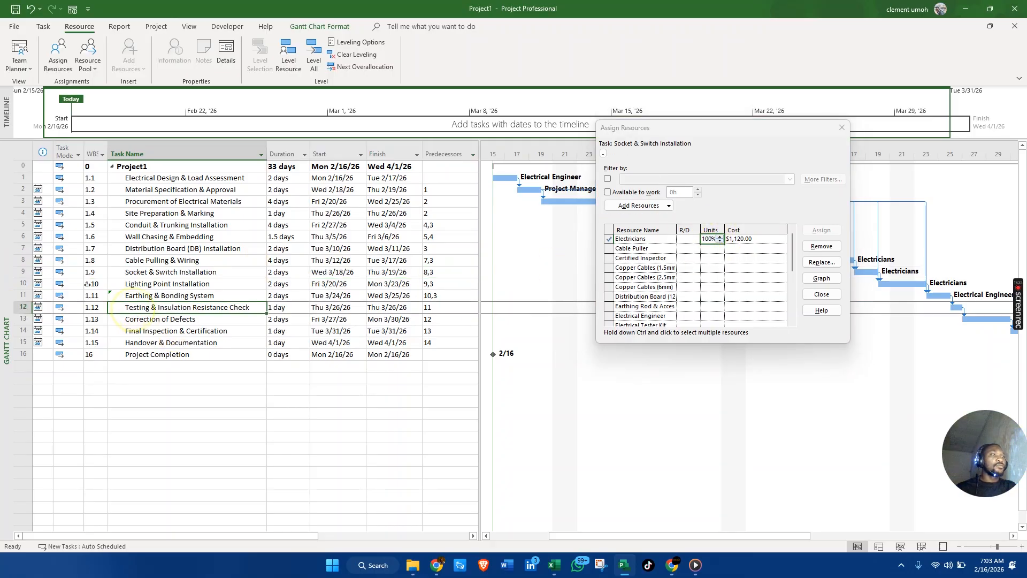
Set the Electricians units on the Cable Pulling & Wiring task to 200%.
click(19, 261)
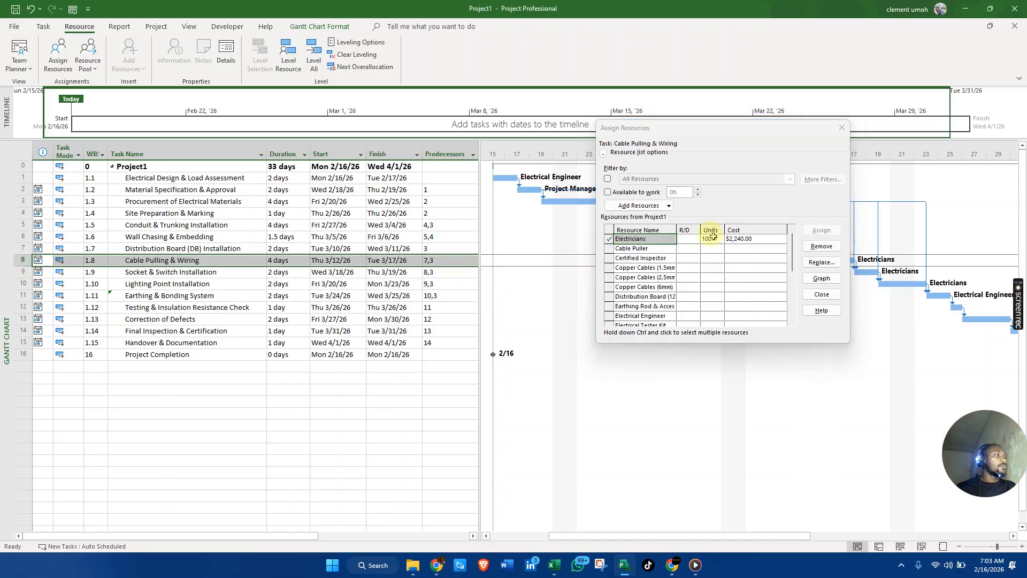
click(711, 236)
click(720, 237)
click(688, 277)
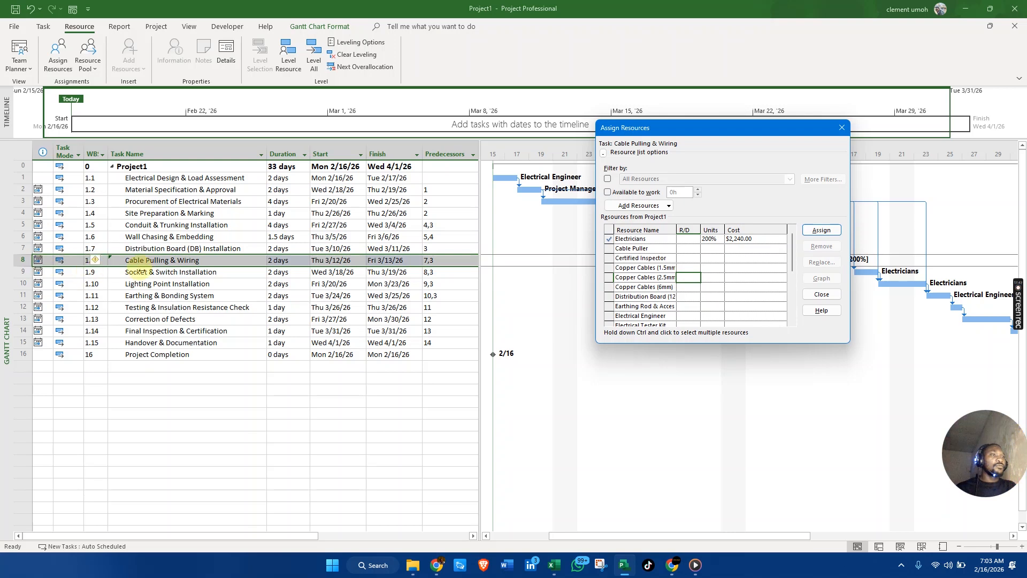
Switch to the Excel workbook to check the assigned resources from Earthing & Bonding System onward, and return to Microsoft Project.
key(alt+Tab)
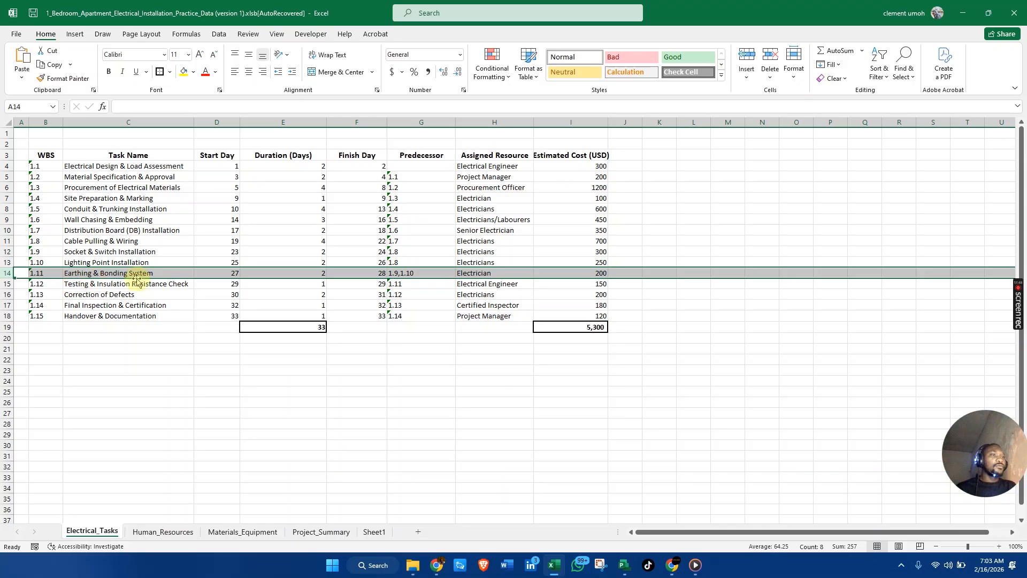
click(152, 290)
key(alt+Tab)
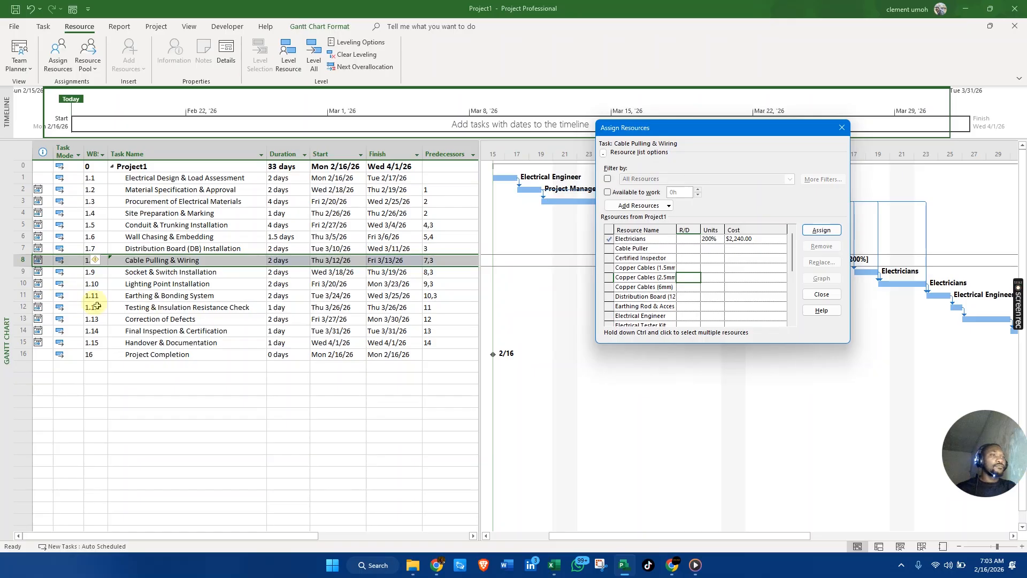
Remove the Electrical Engineer from the Earthing & Bonding System task and set its Electricians units to 200%.
click(24, 295)
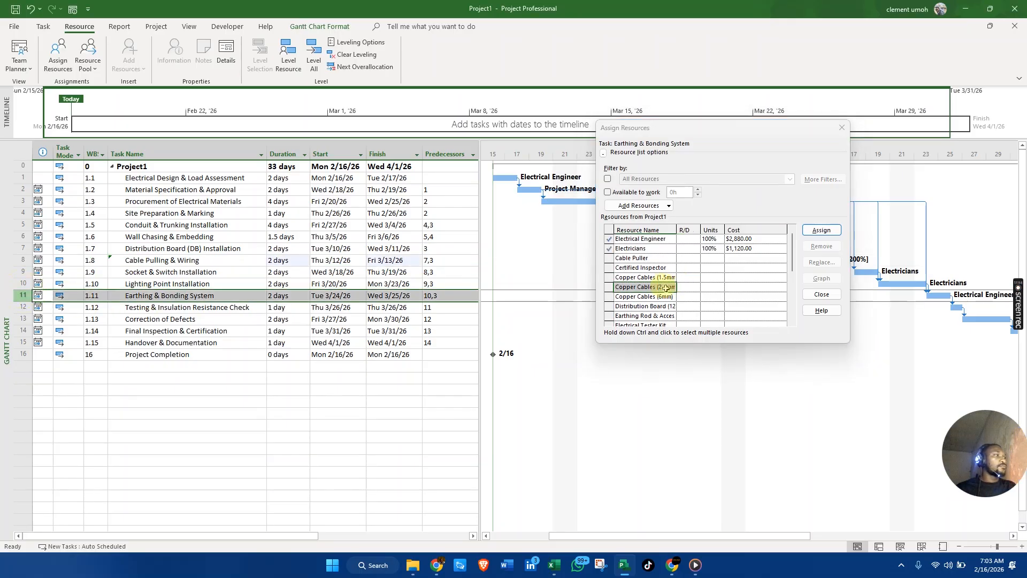
click(728, 239)
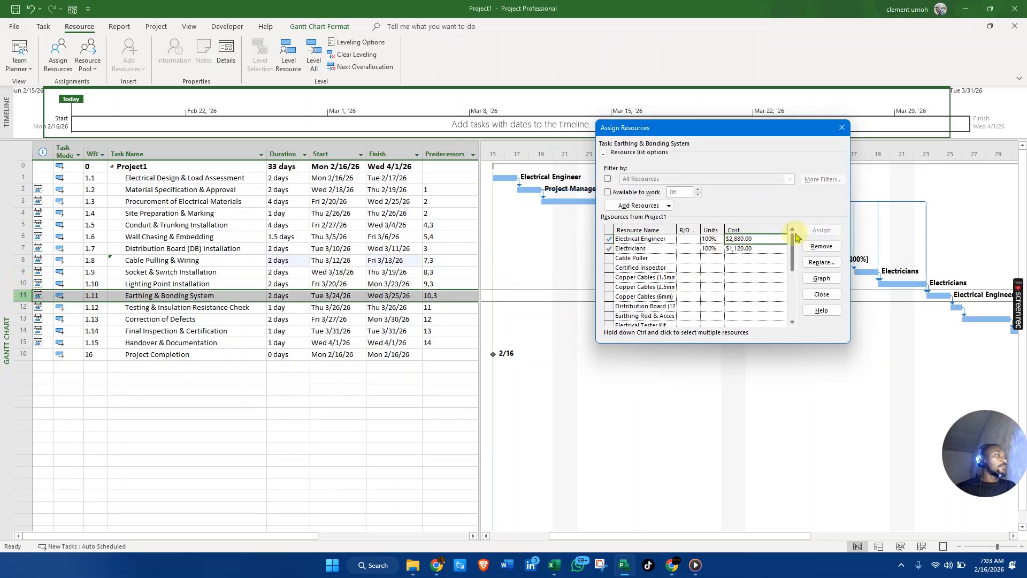
click(822, 246)
click(717, 239)
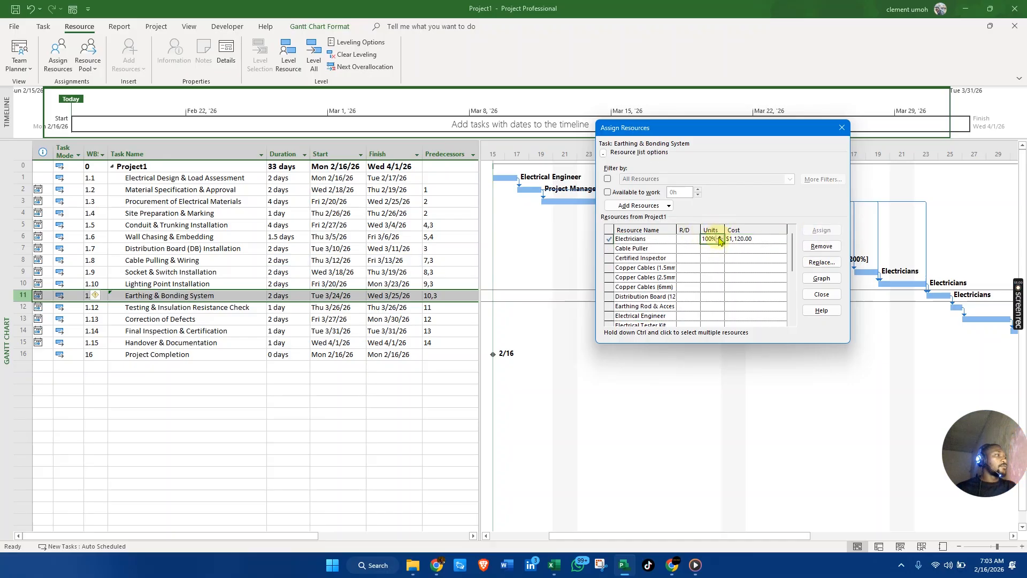
click(703, 258)
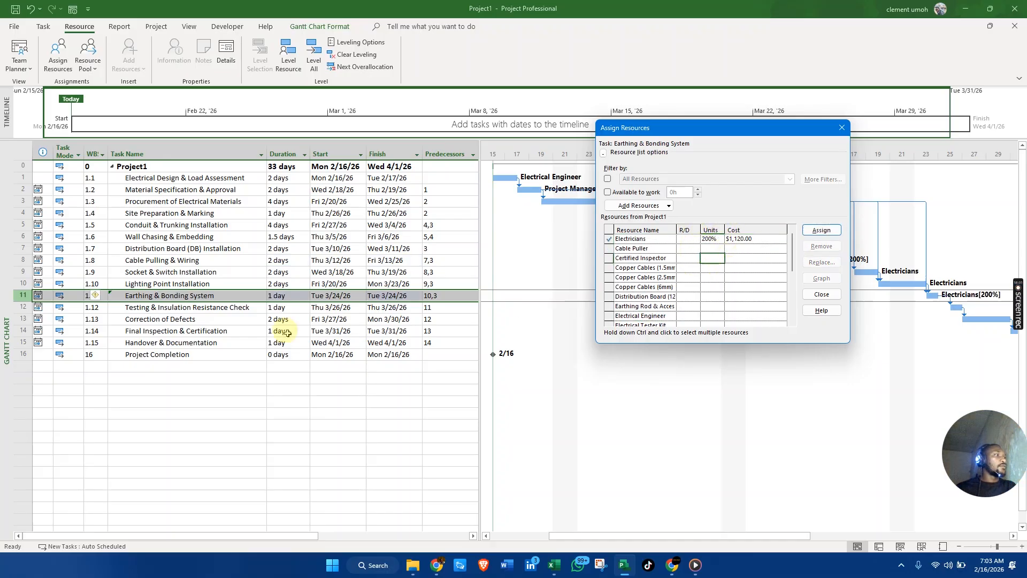
Assign the Electrical Engineer resource to the Testing & Insulation Resistance Check task.
click(19, 309)
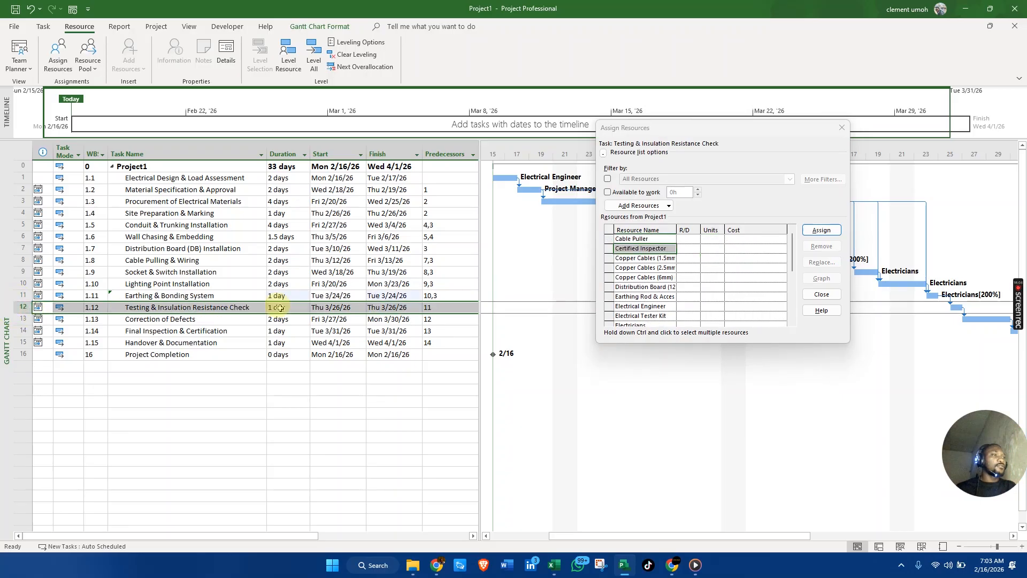
drag(793, 258, 793, 277)
click(687, 268)
click(818, 230)
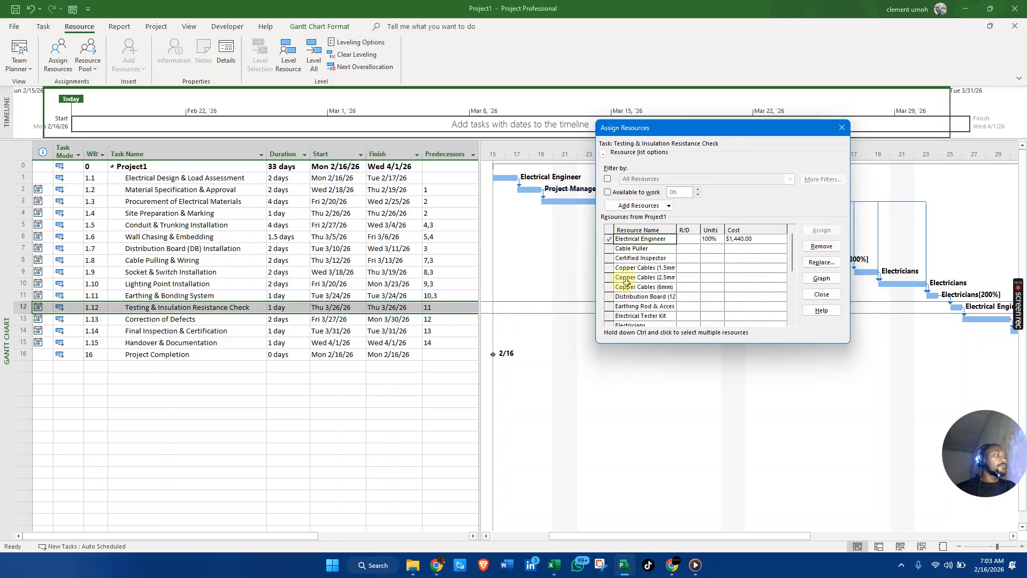
Set the Electricians units on the Lighting Point Installation task to 200%.
click(909, 282)
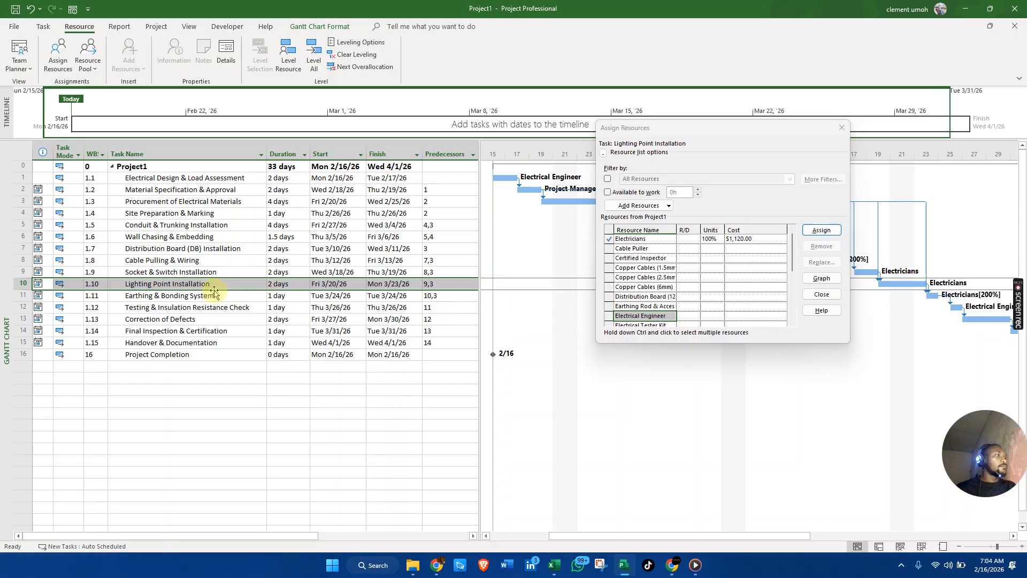
click(713, 239)
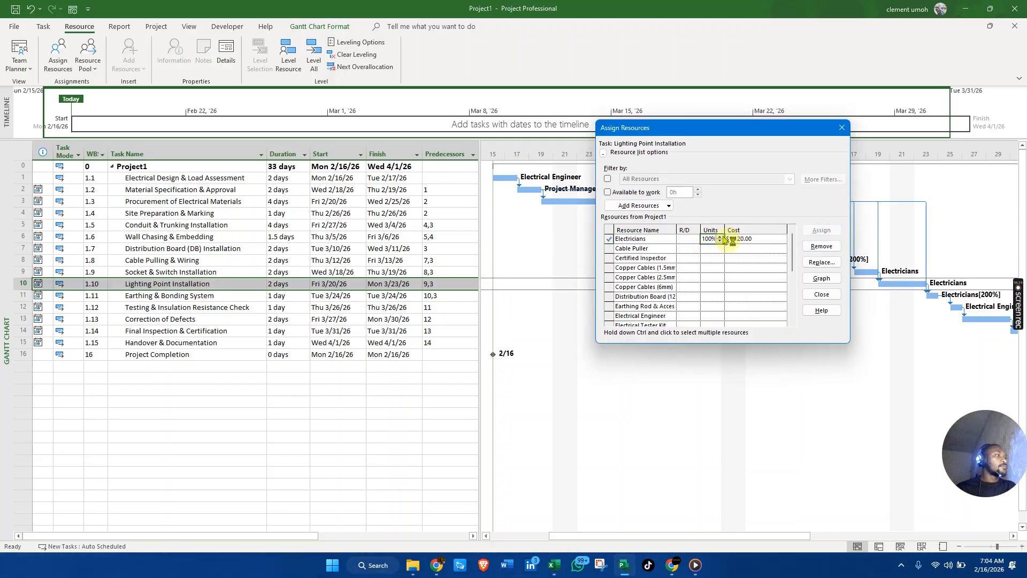
click(778, 258)
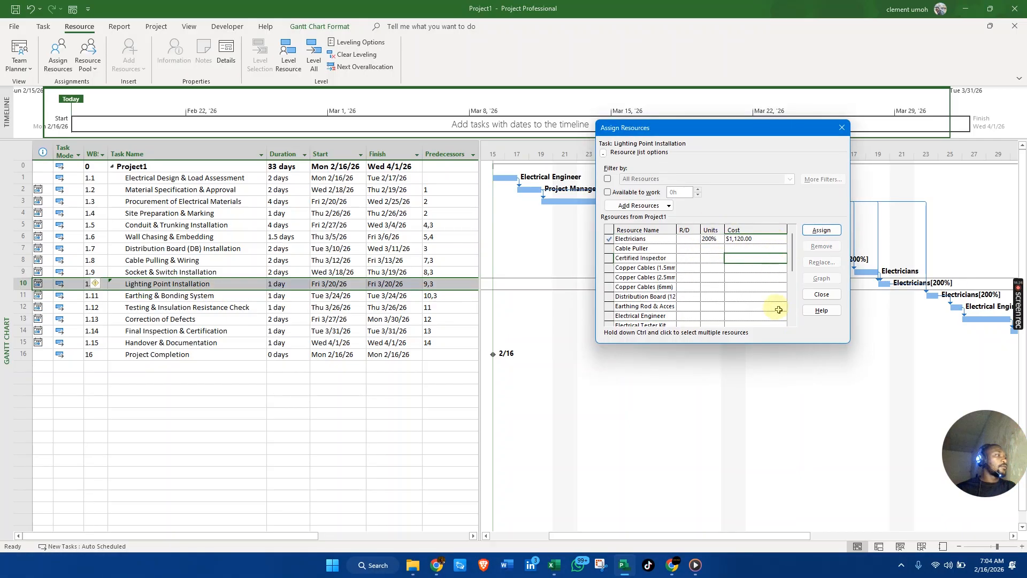
Set the Electricians units on the Socket & Switch Installation task to 200%.
click(880, 273)
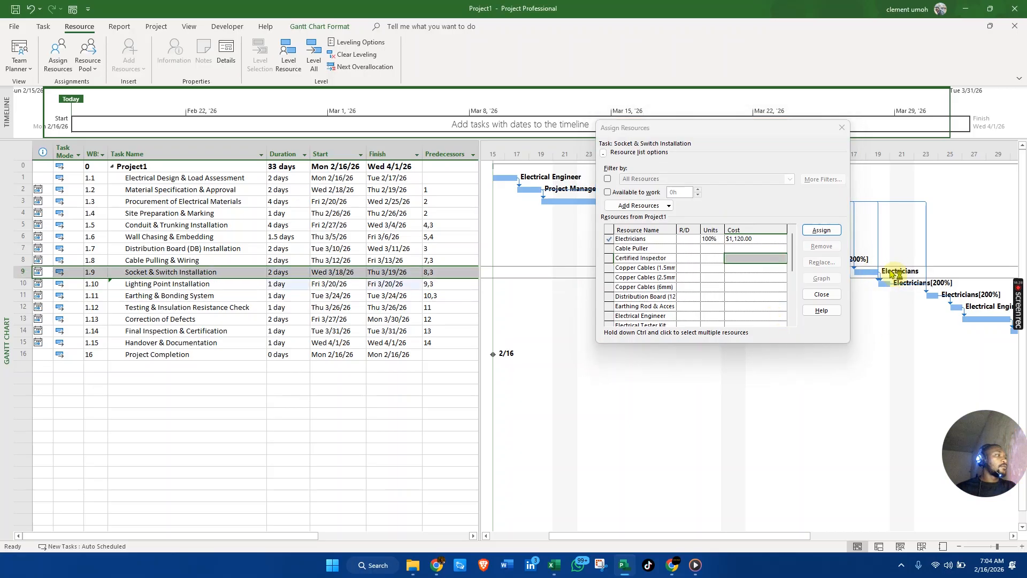
click(716, 239)
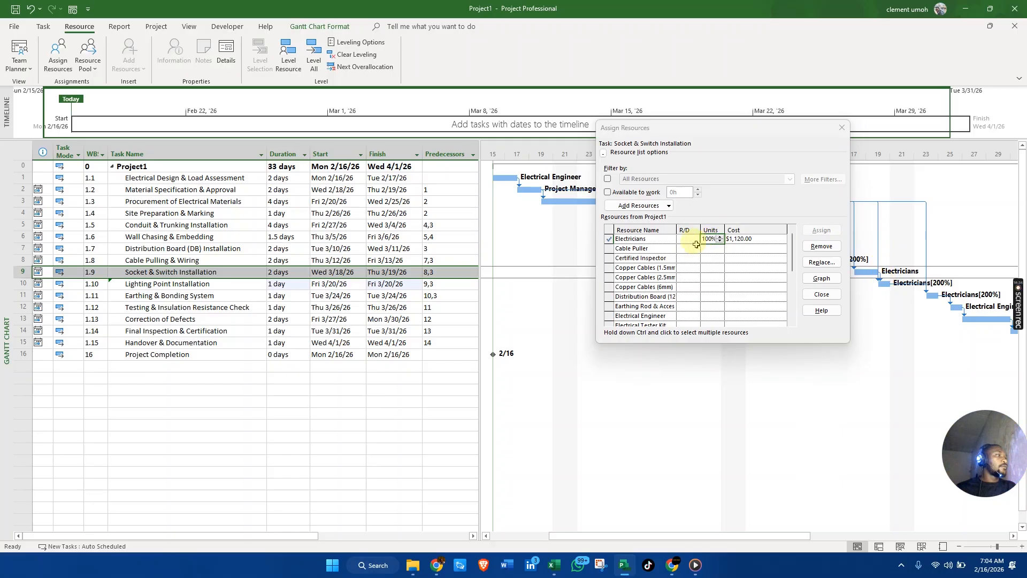
click(721, 237)
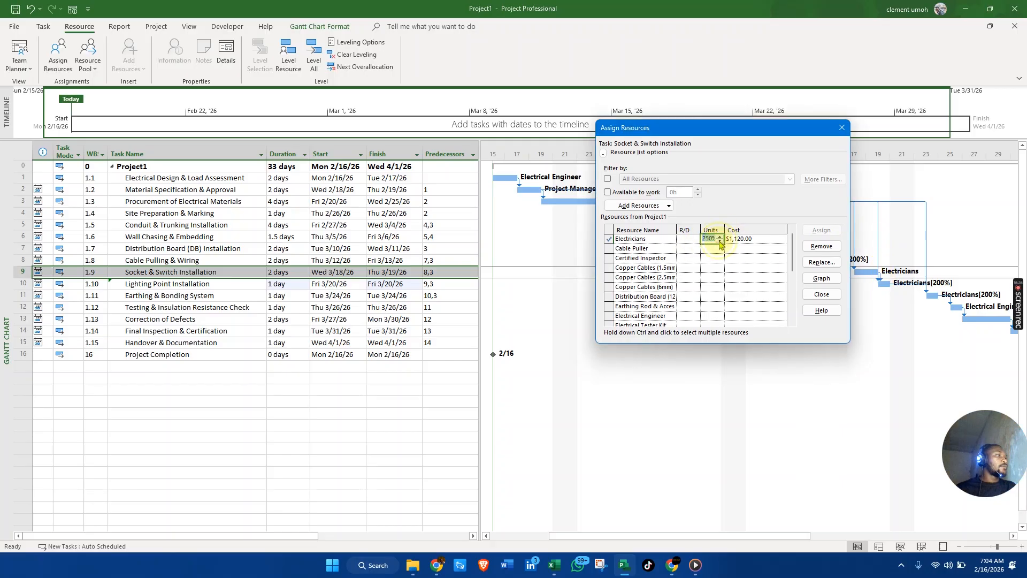
click(786, 372)
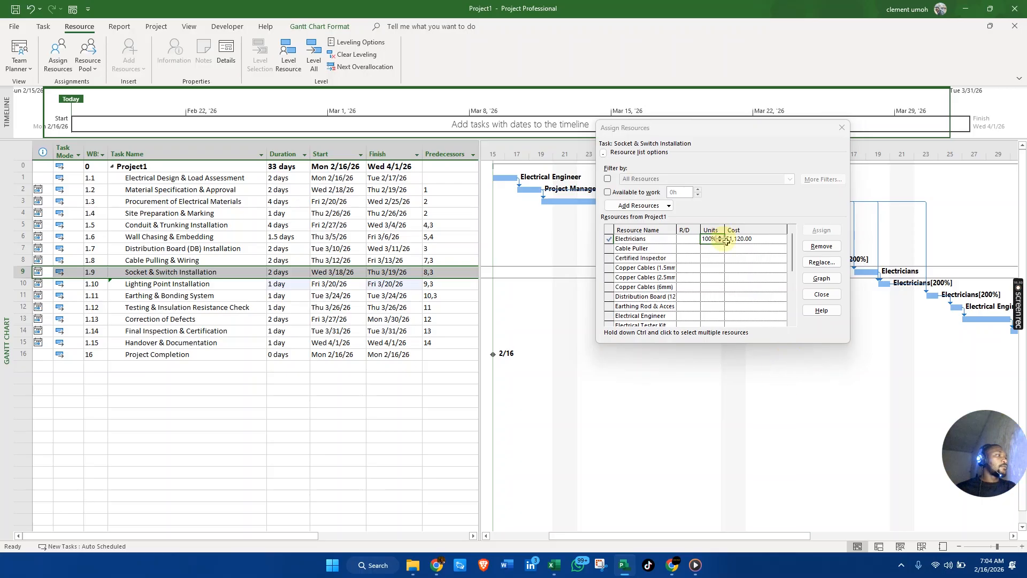
click(699, 258)
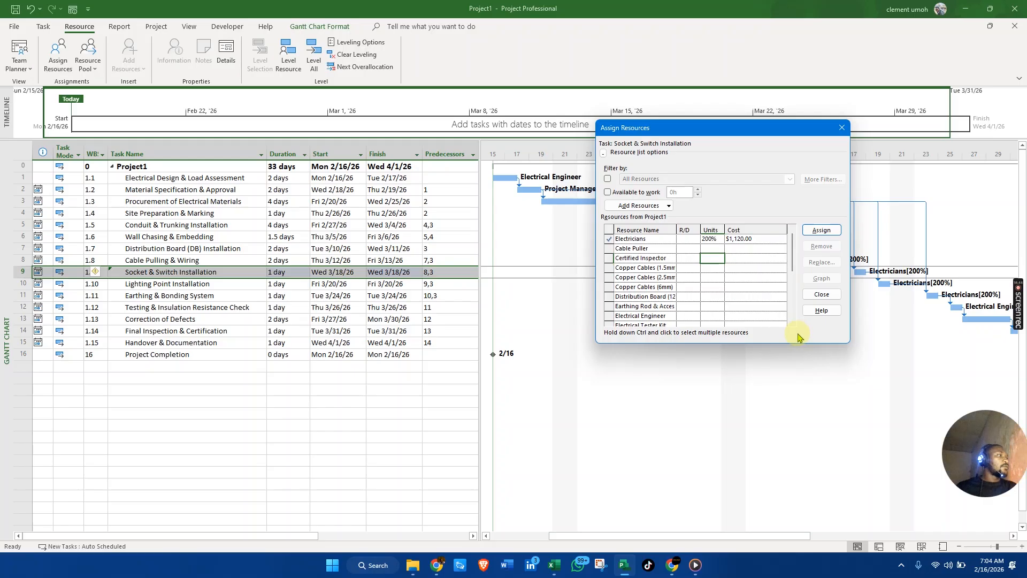
Check the resource for task 1.13 in the Excel workbook and assign Electricians to Correction of Defects in Microsoft Project.
scroll(930, 333, down, 2)
scroll(924, 353, up, 1)
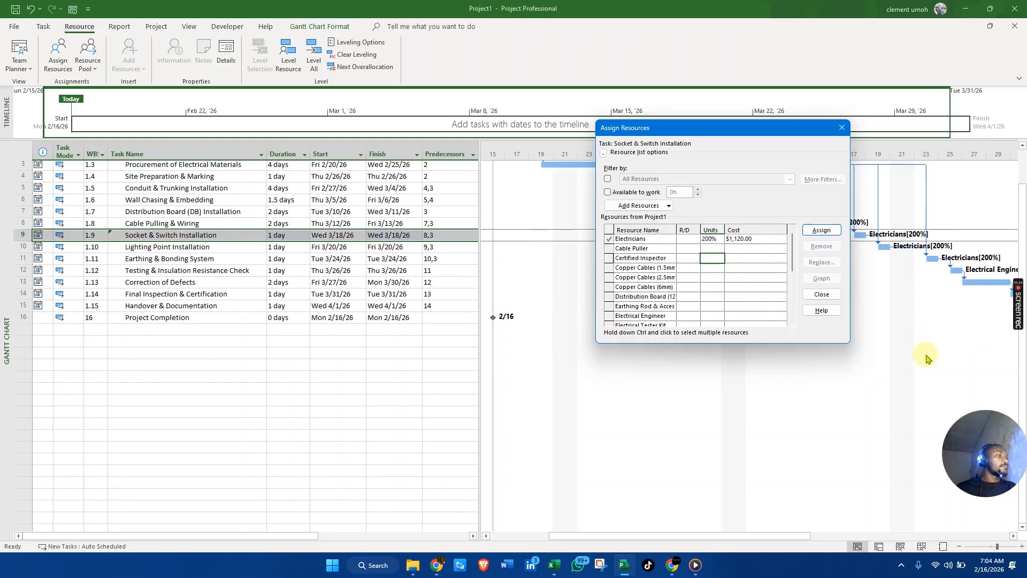
drag(737, 536, 772, 537)
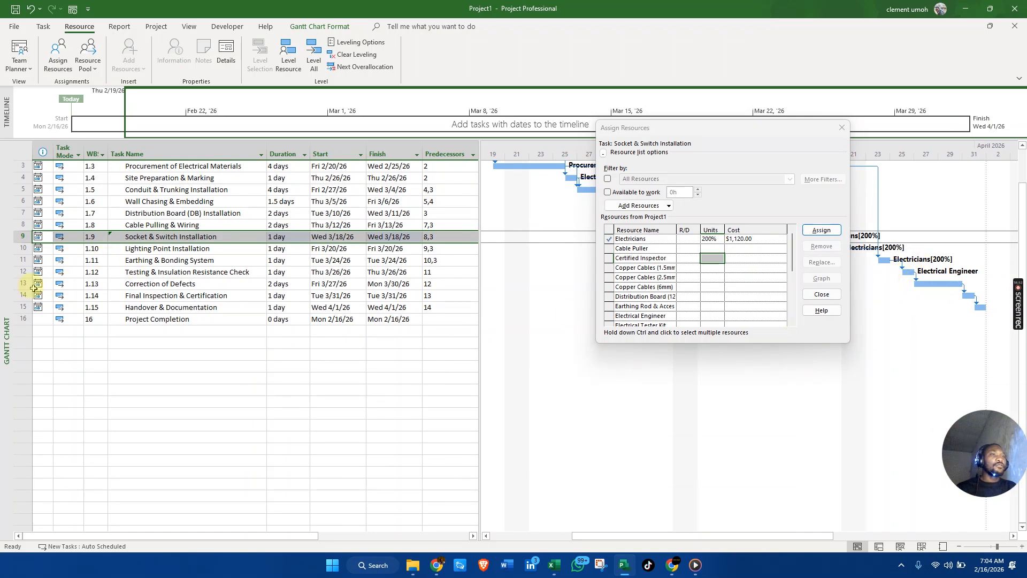
click(23, 285)
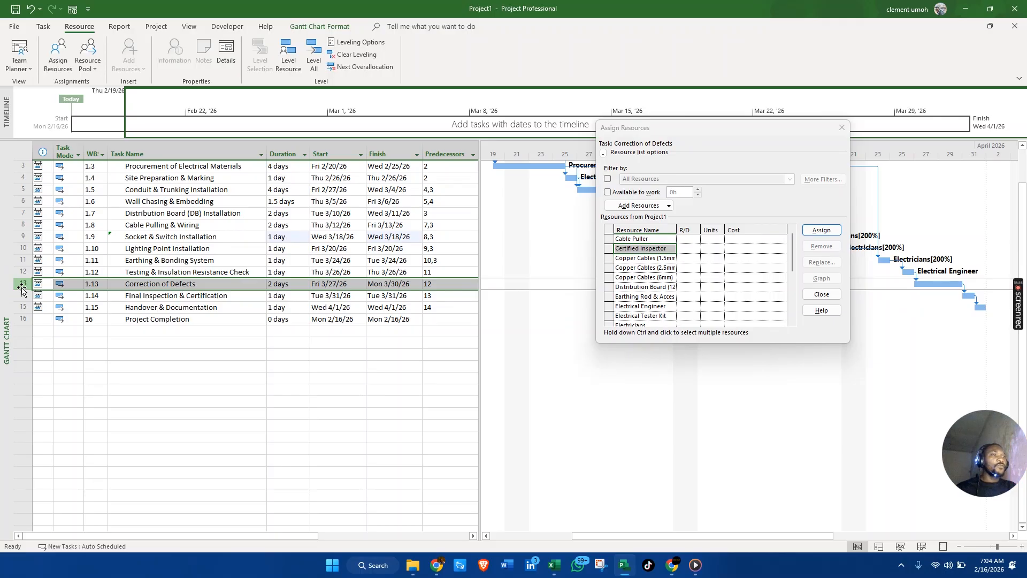
key(alt+Tab)
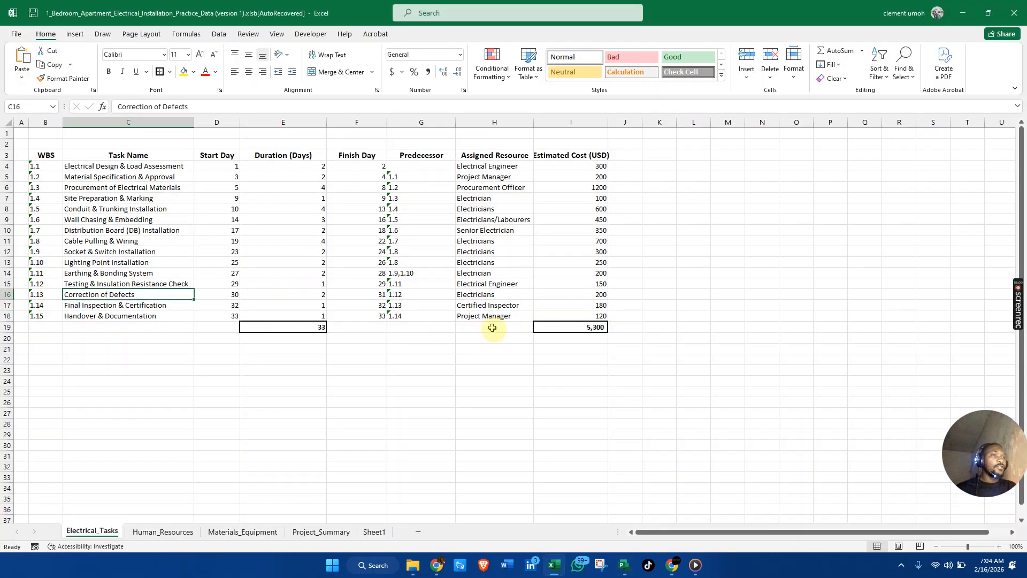
click(487, 295)
key(alt+Tab)
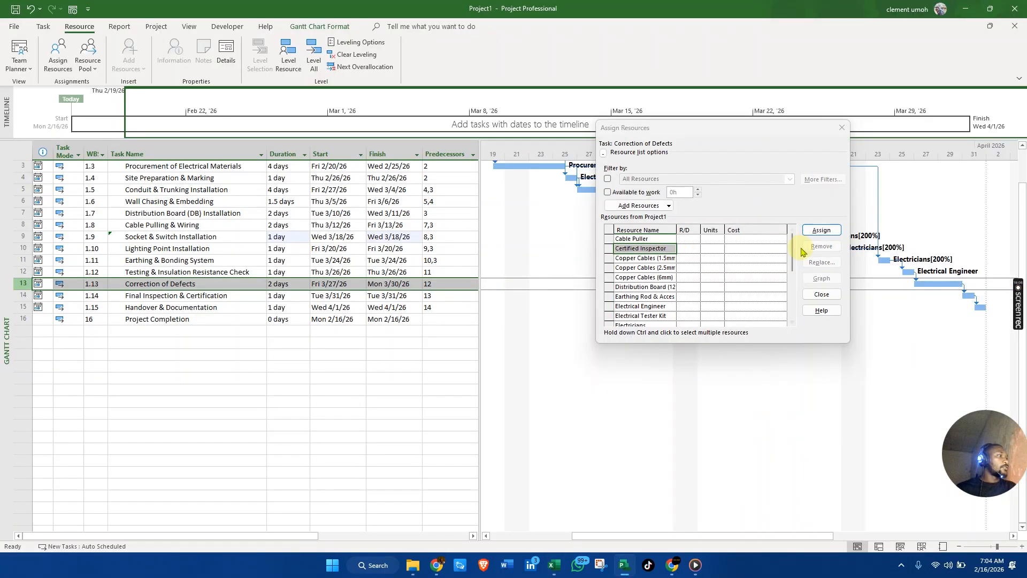
drag(793, 254, 793, 272)
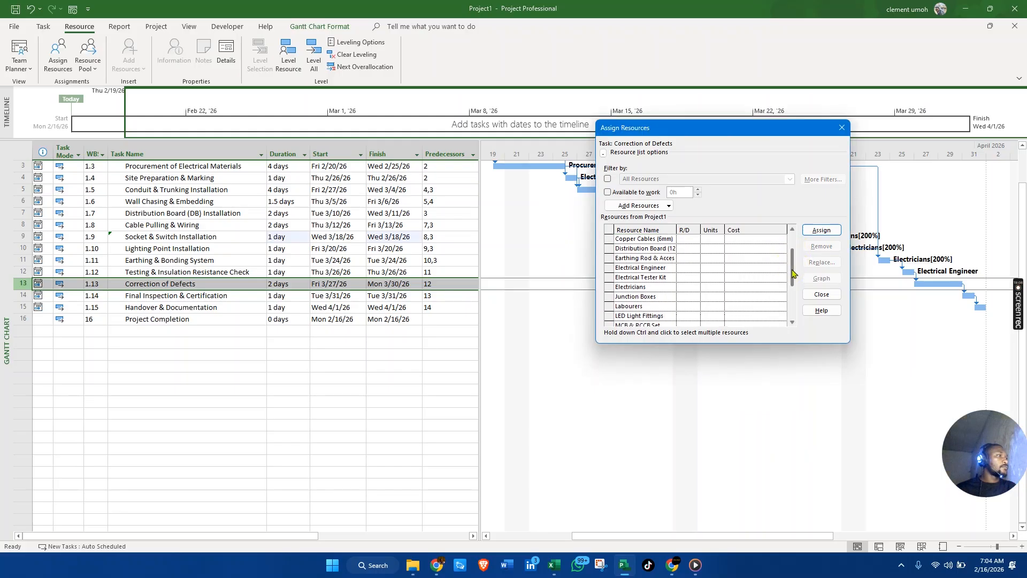
click(650, 287)
click(814, 230)
Check the resource for task 1.14 in the Excel workbook and review the Certified Inspector's entry in Microsoft Project's Resource Sheet.
key(alt+Tab)
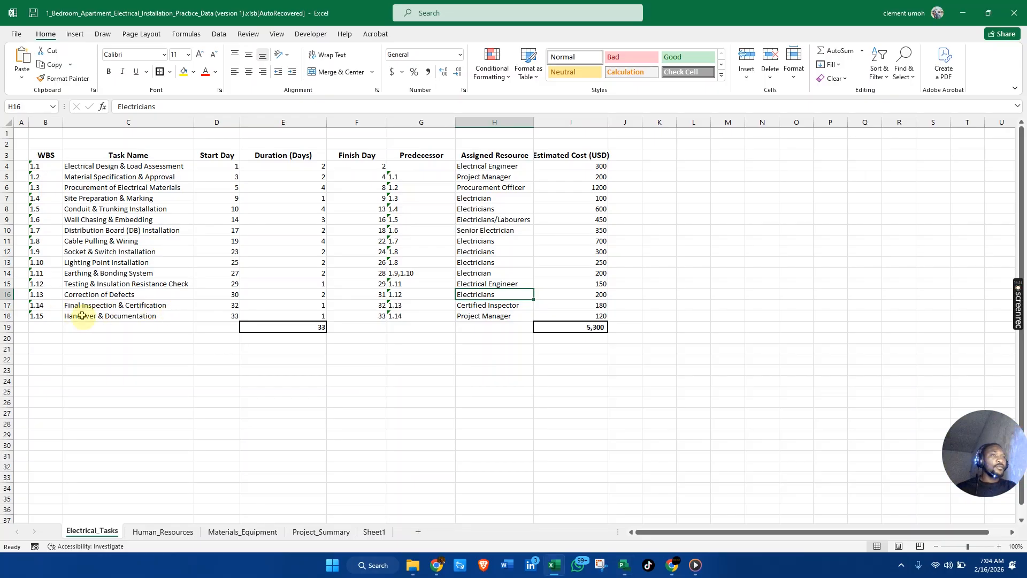
key(alt+Tab)
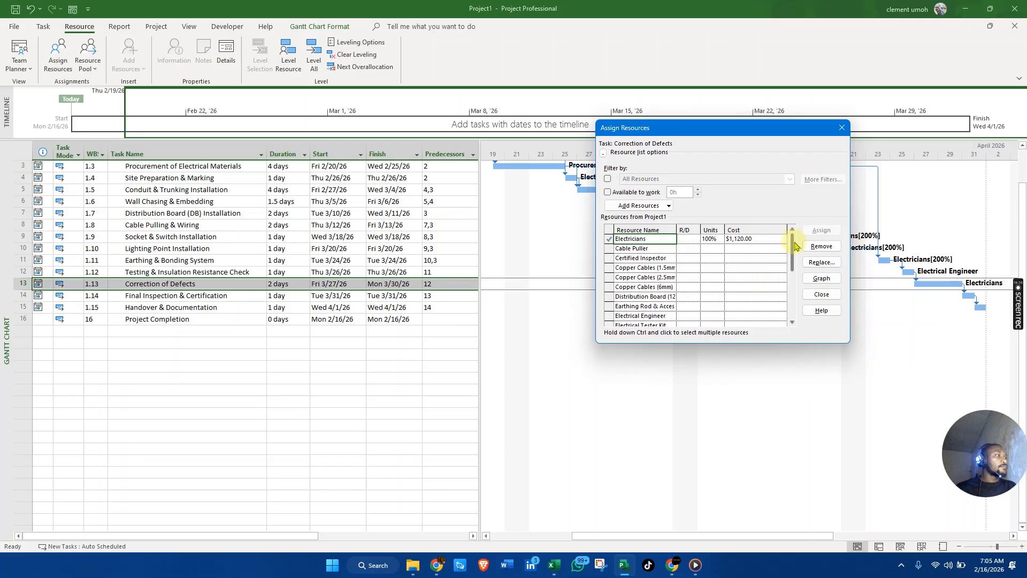
click(13, 385)
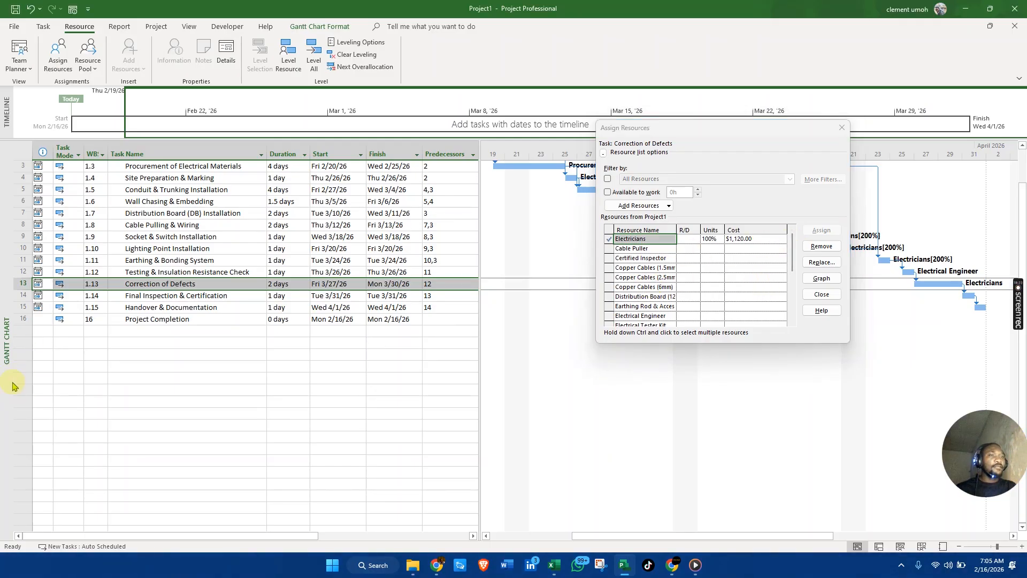
right_click(10, 385)
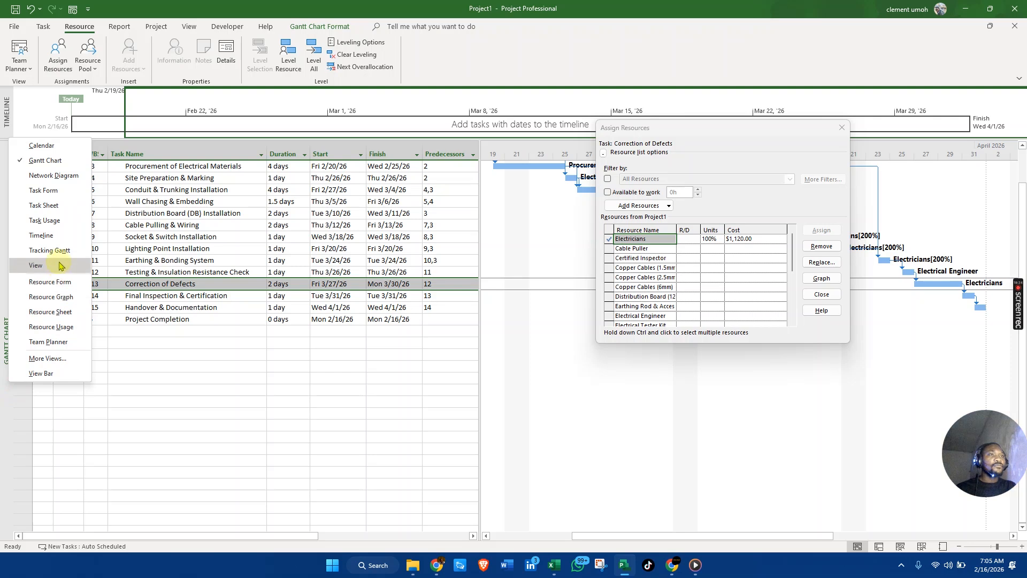
click(60, 313)
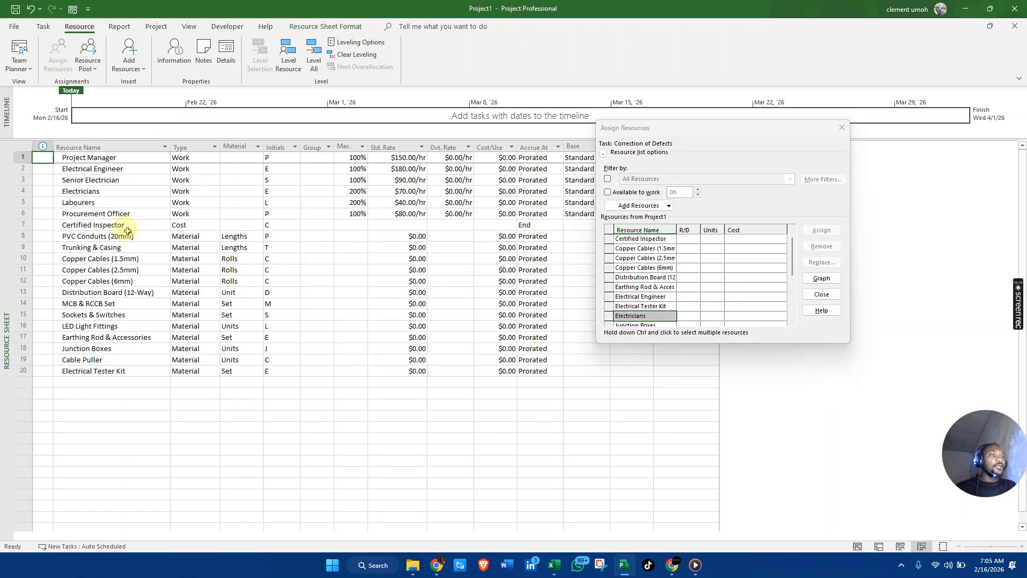
click(230, 223)
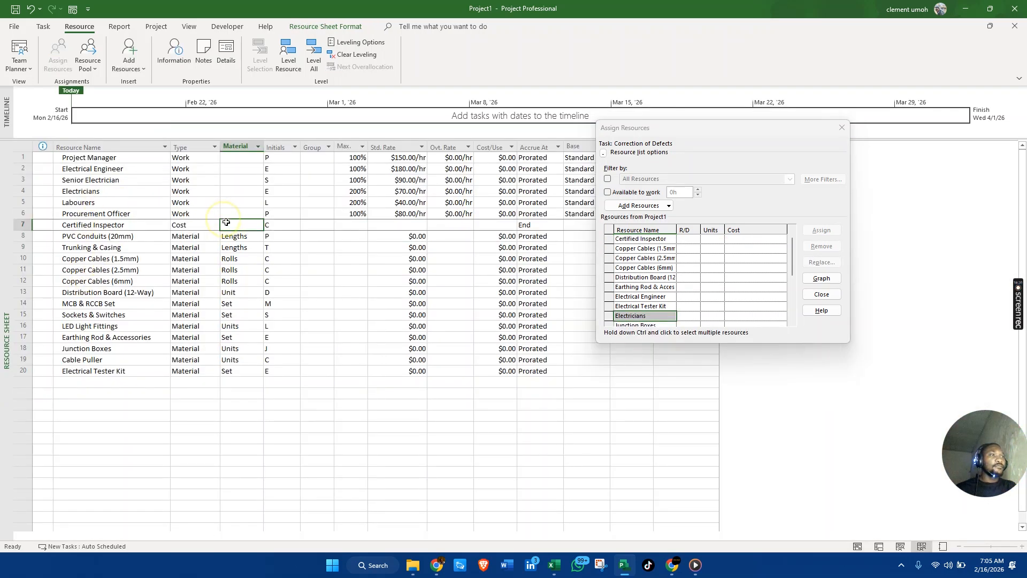
click(145, 222)
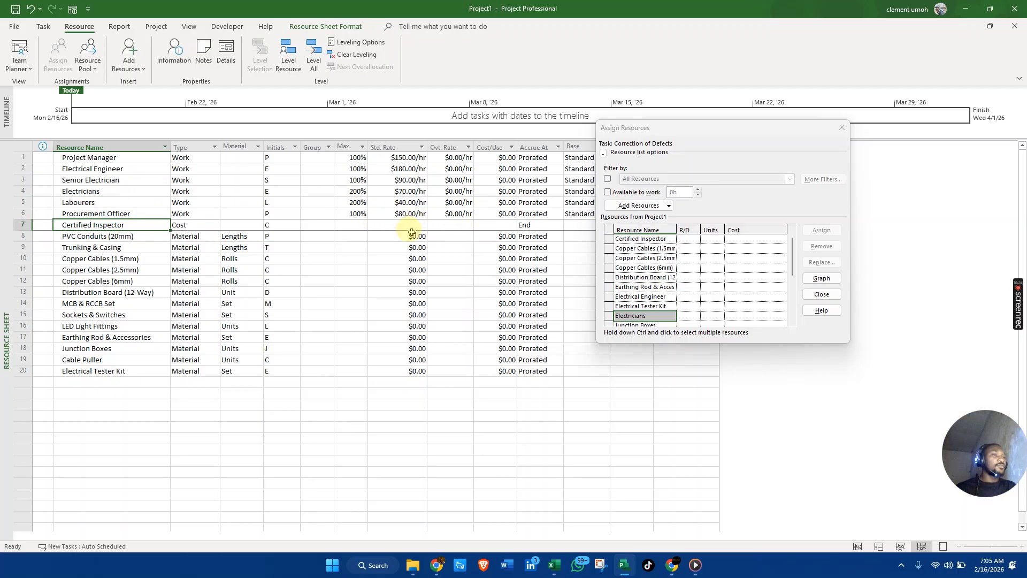
Look up the Certified Inspector's daily rate on the Human_Resources sheet in Excel and return to Microsoft Project.
key(alt+Tab)
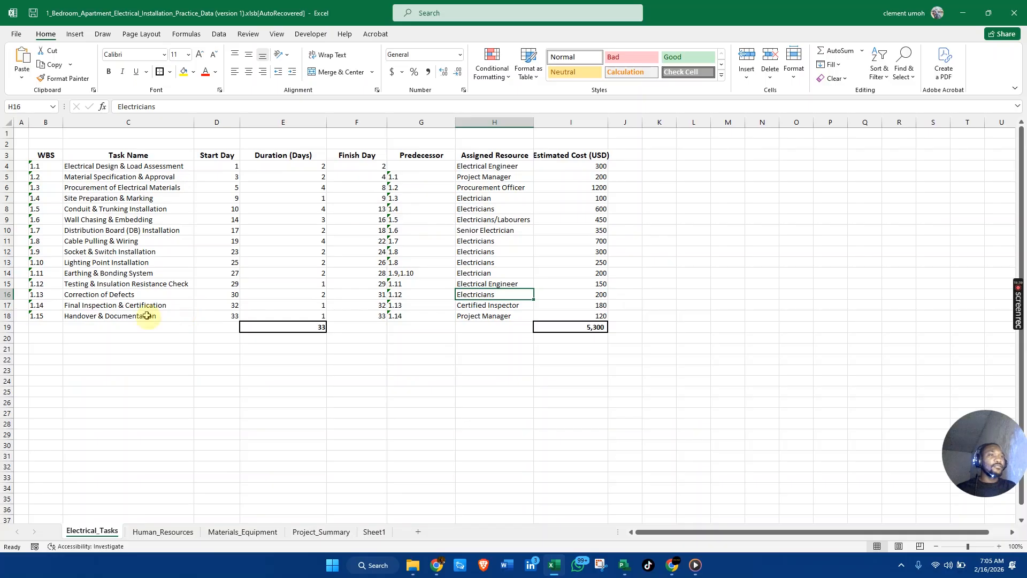
click(72, 296)
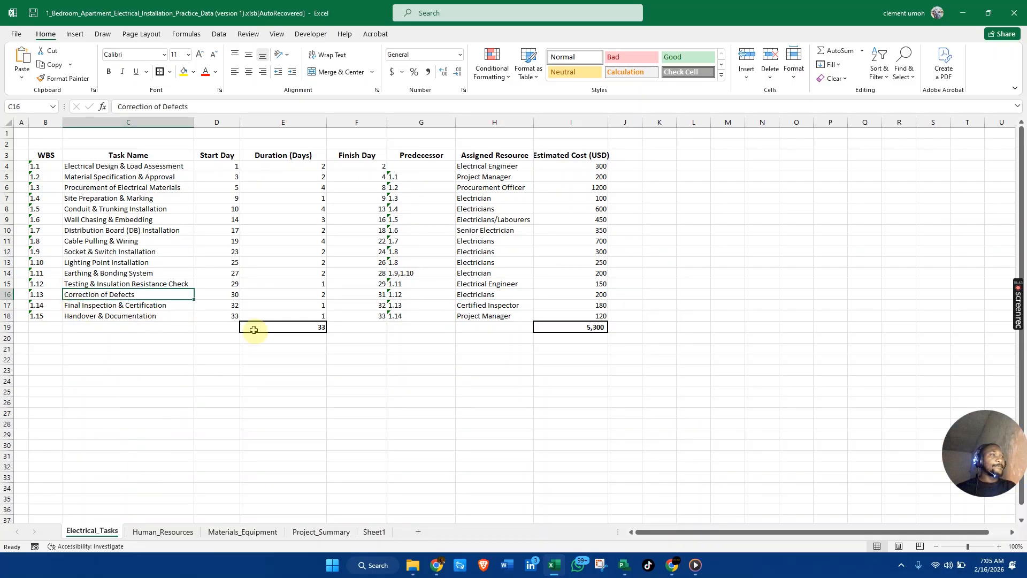
click(163, 531)
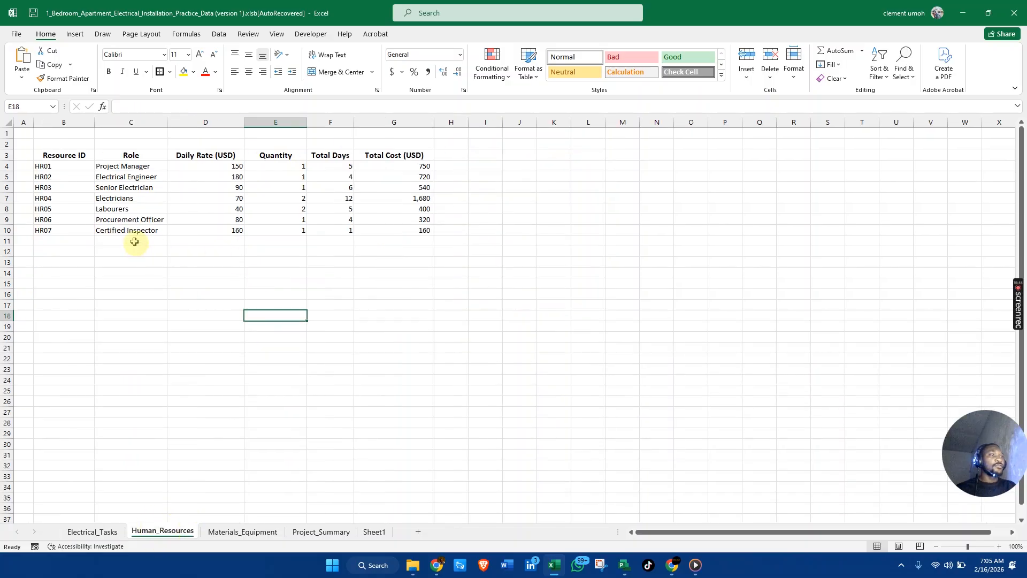
click(231, 231)
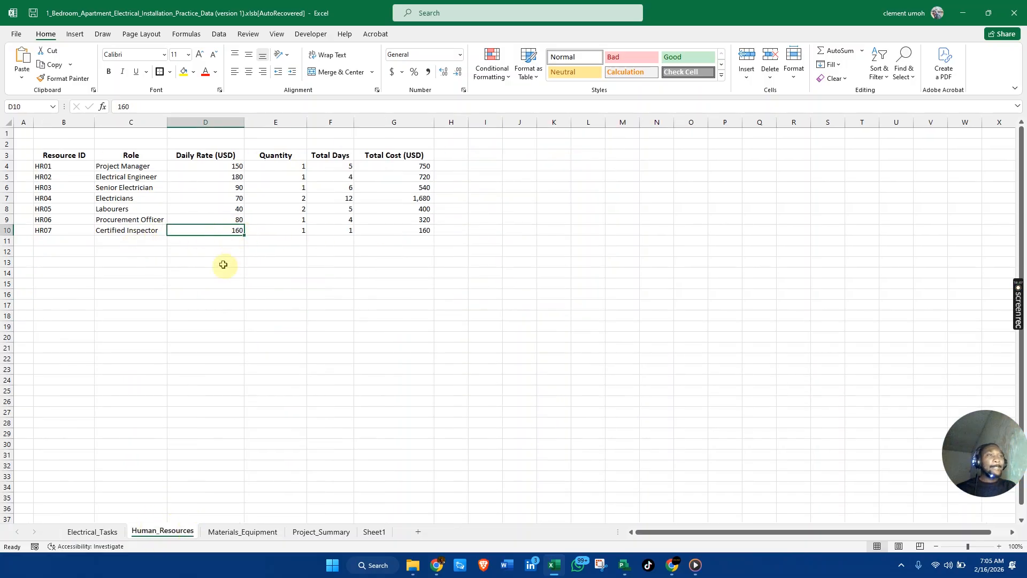
click(103, 536)
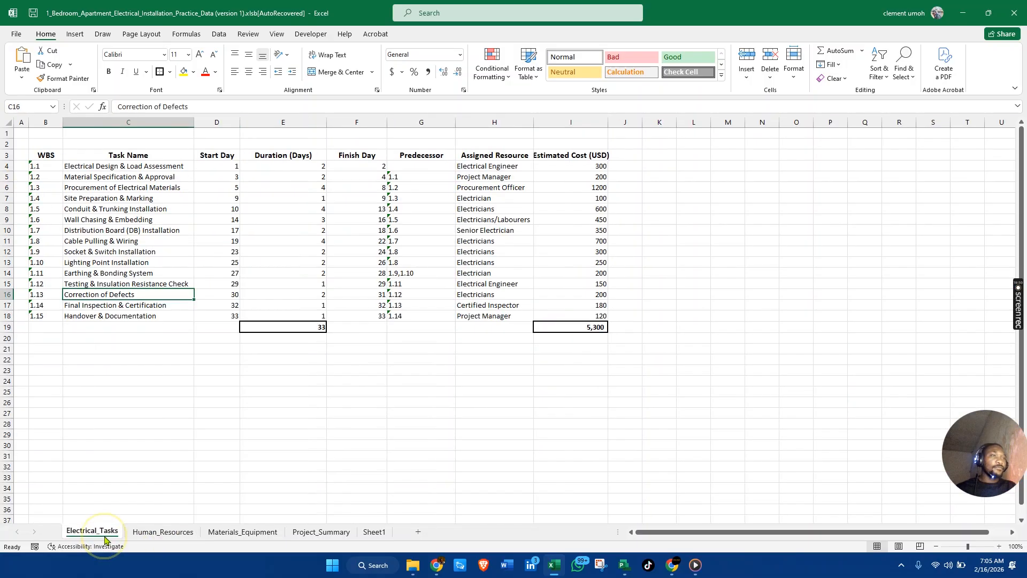
key(alt+Tab)
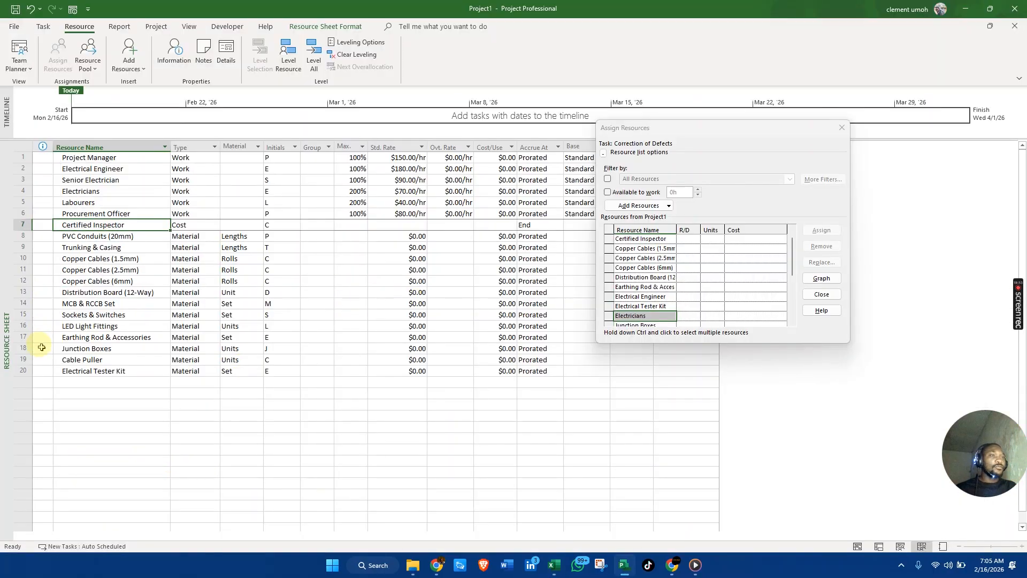
In the Gantt Chart view, assign the Certified Inspector to Final Inspection & Certification with a cost of $160.
right_click(8, 277)
click(51, 297)
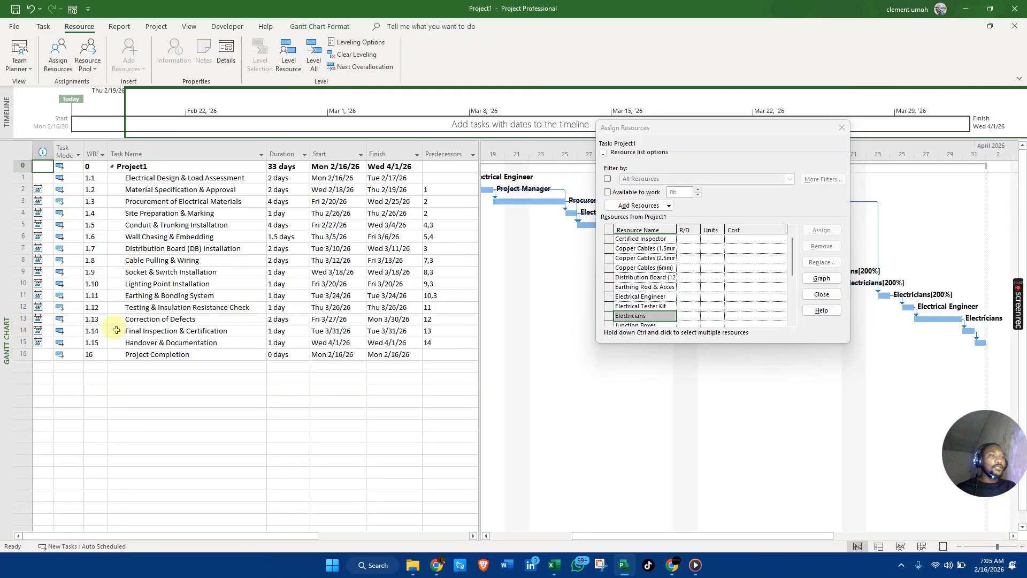
click(141, 331)
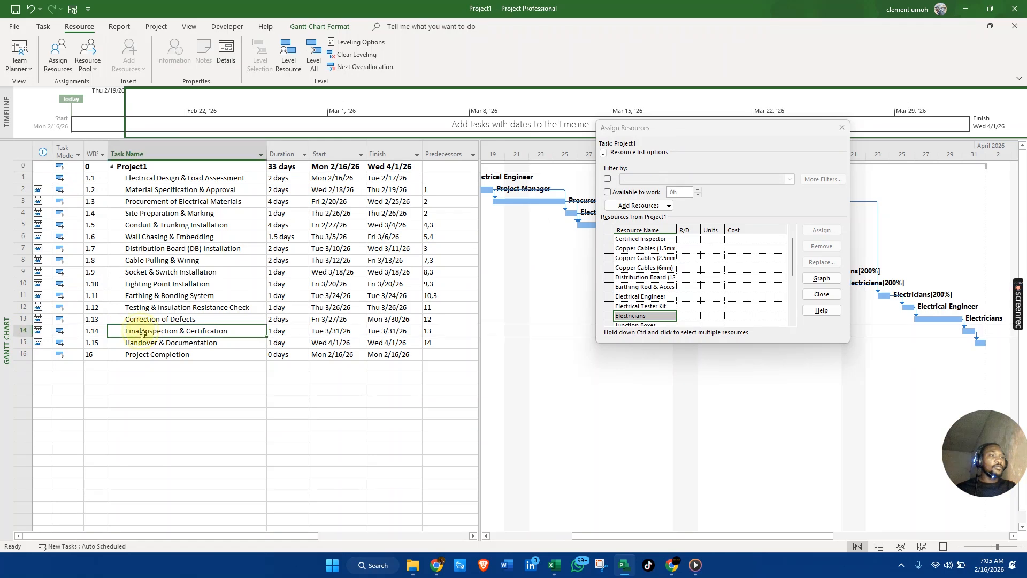
click(21, 331)
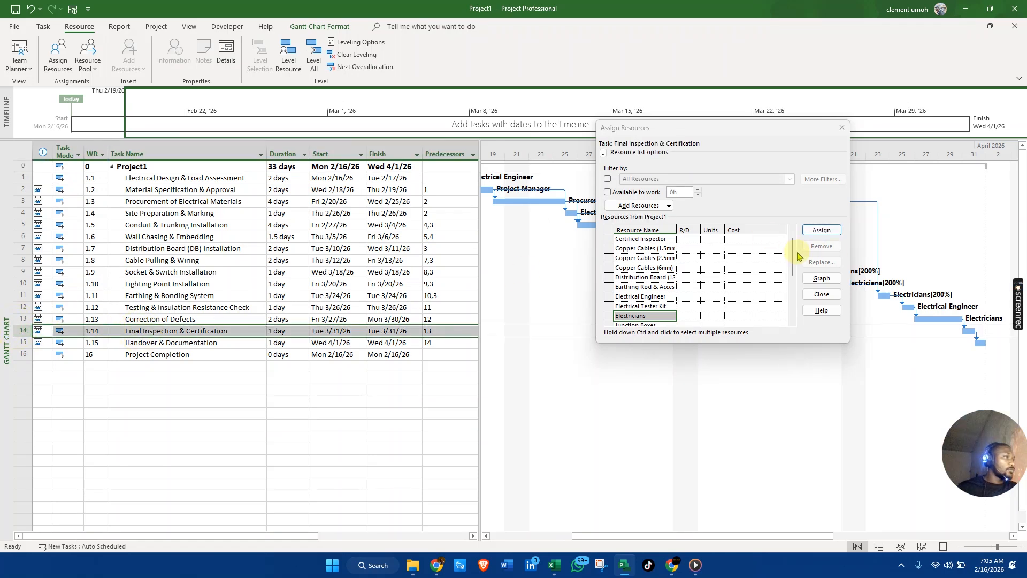
drag(793, 255, 794, 248)
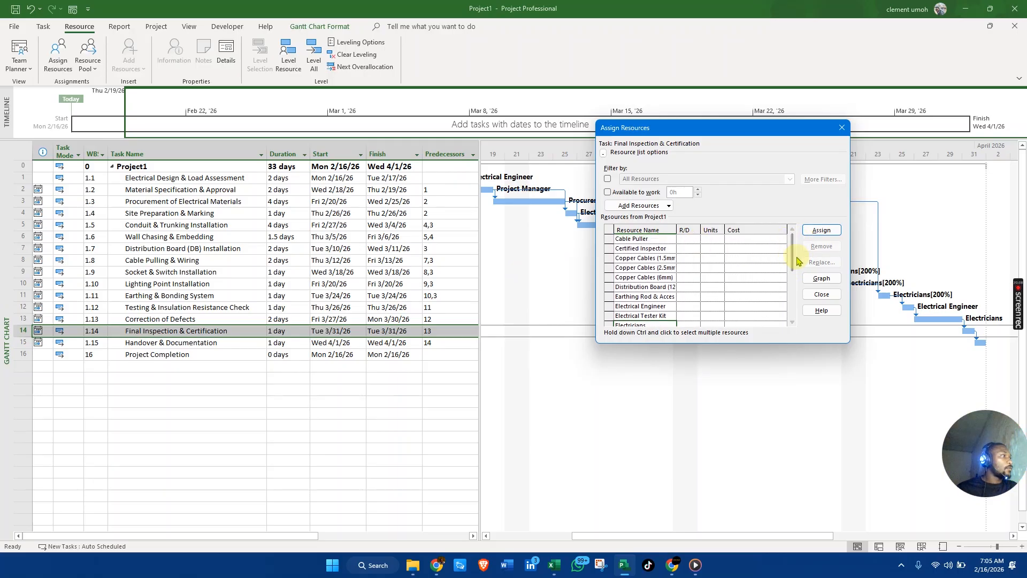
click(667, 250)
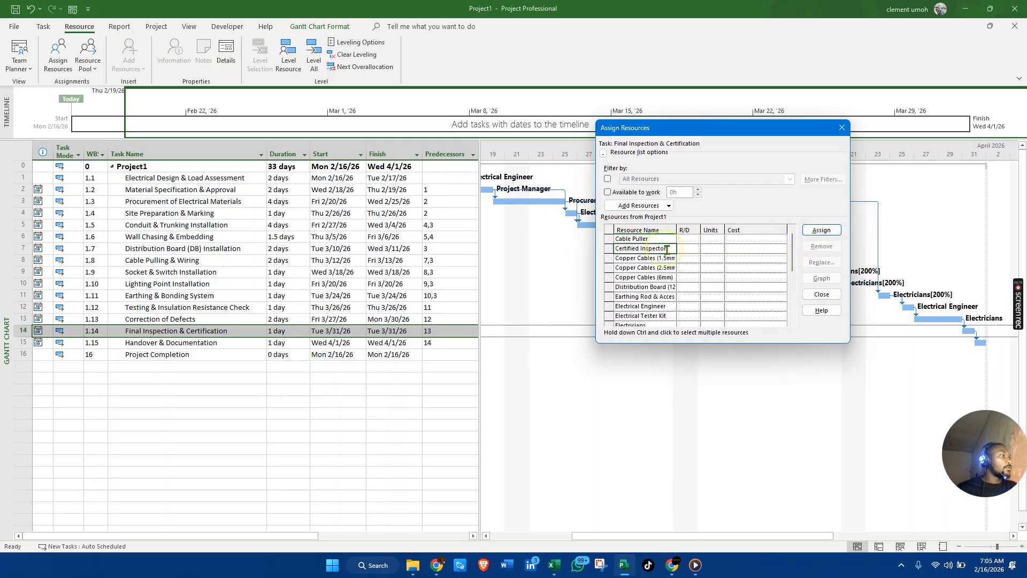
click(746, 249)
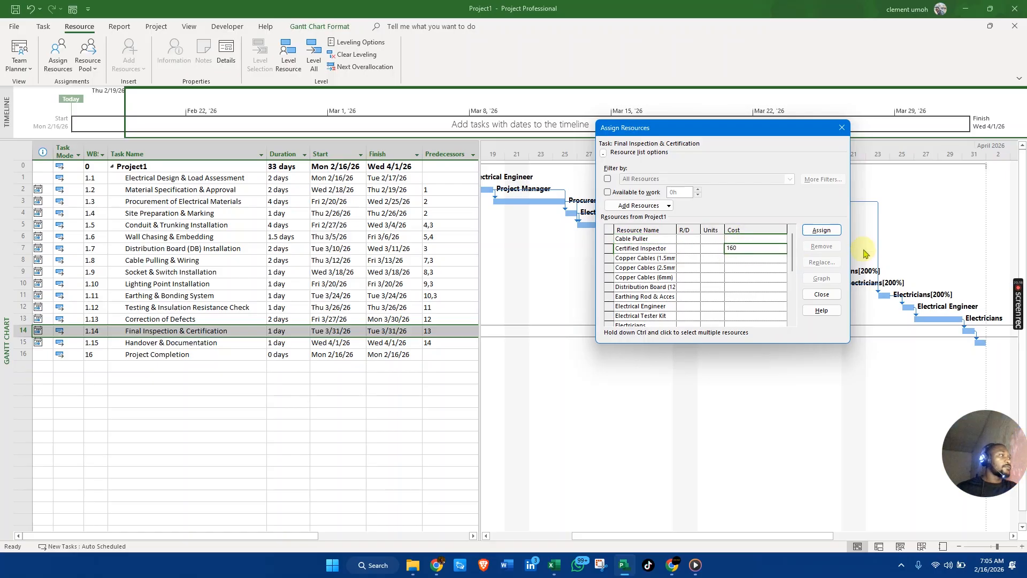
click(821, 231)
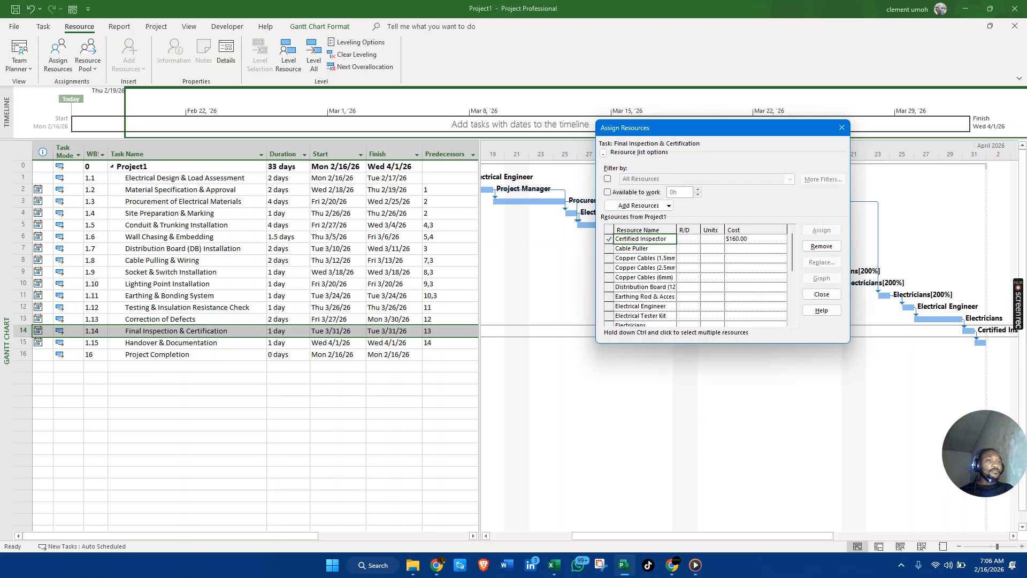
Change the Certified Inspector's resource type to Work in the Resource Sheet.
right_click(8, 386)
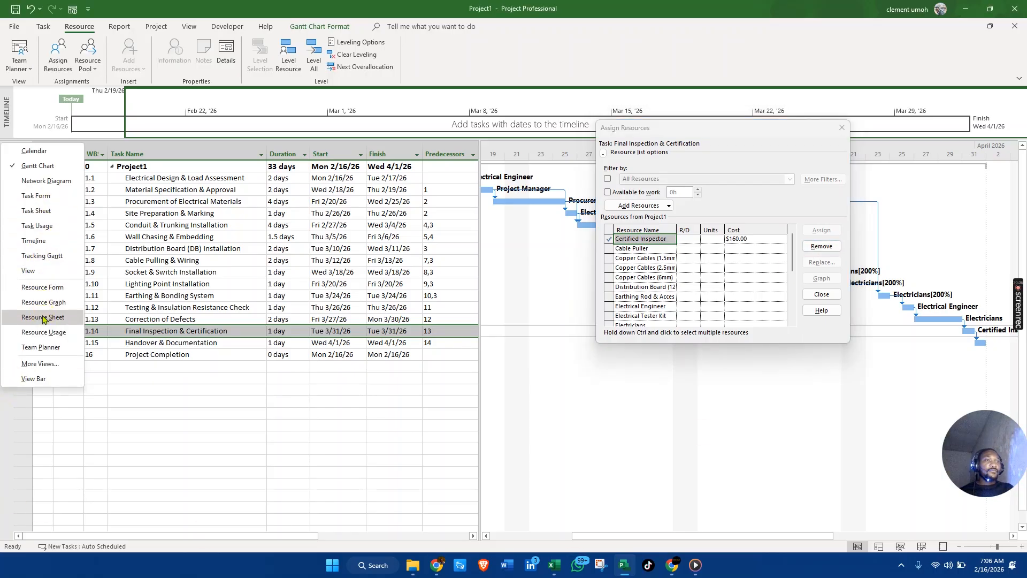
click(62, 318)
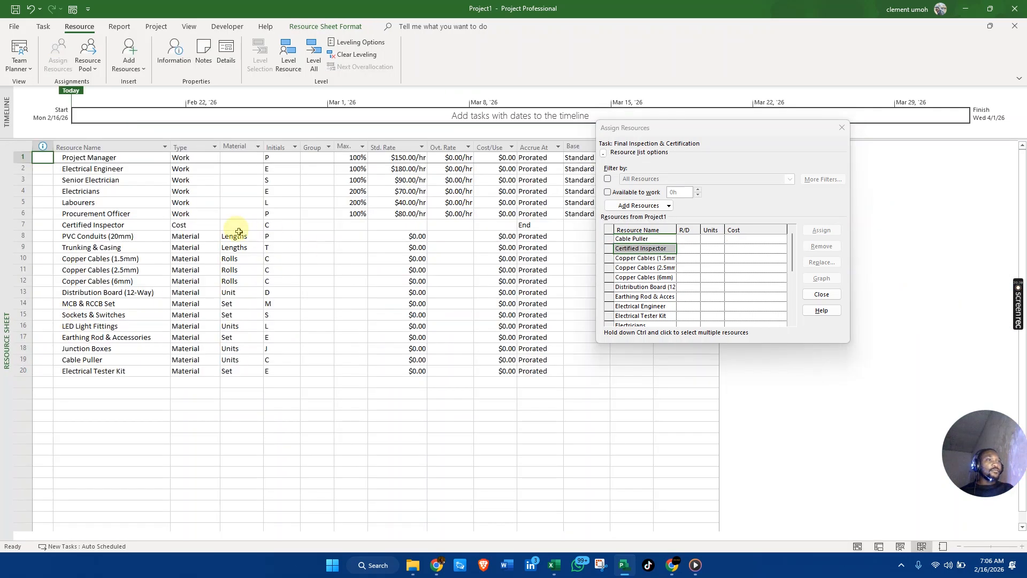
click(211, 225)
click(215, 226)
click(212, 235)
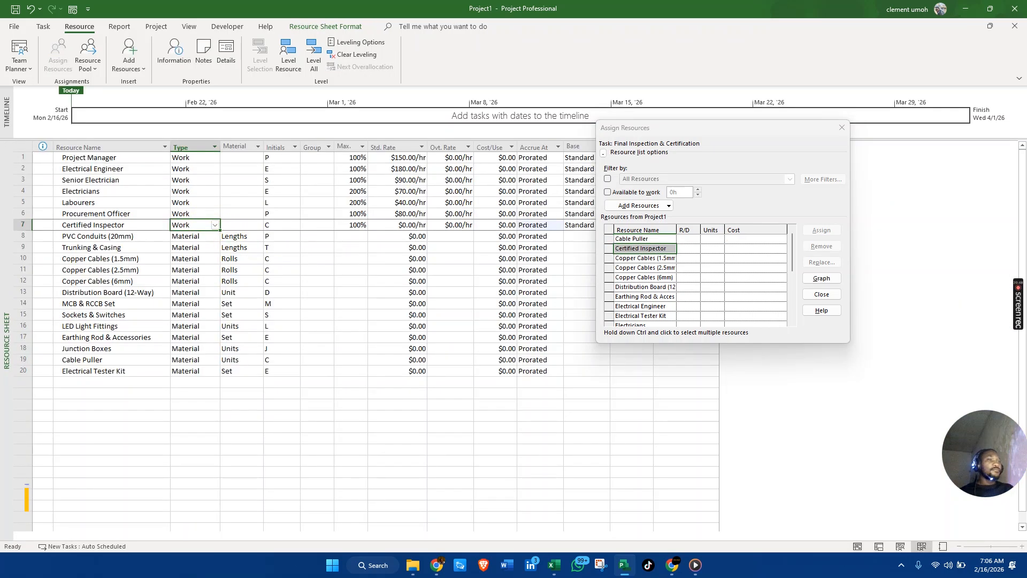
Return to the Gantt Chart and remove the Certified Inspector from the Final Inspection & Certification task.
right_click(7, 395)
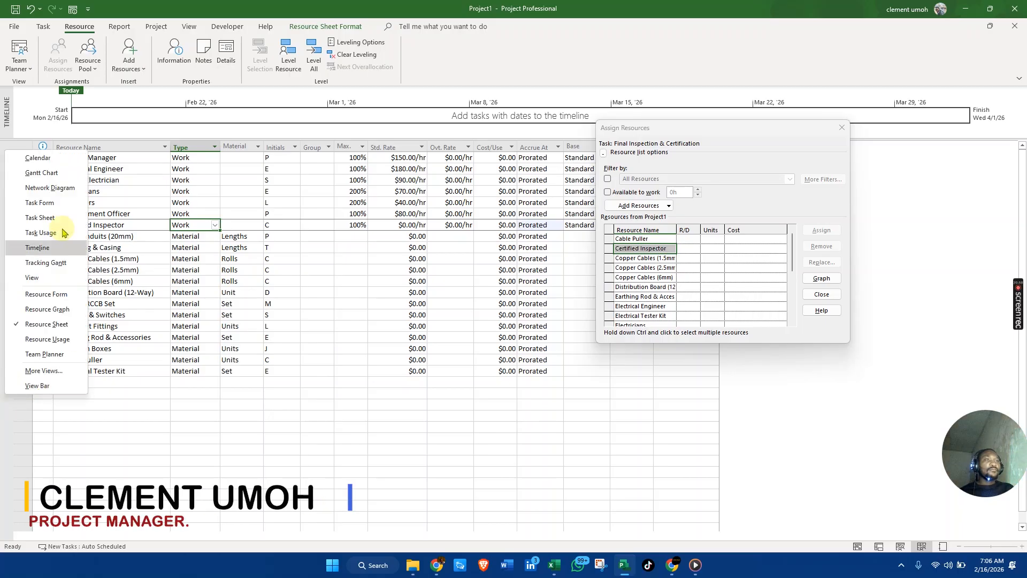
click(69, 173)
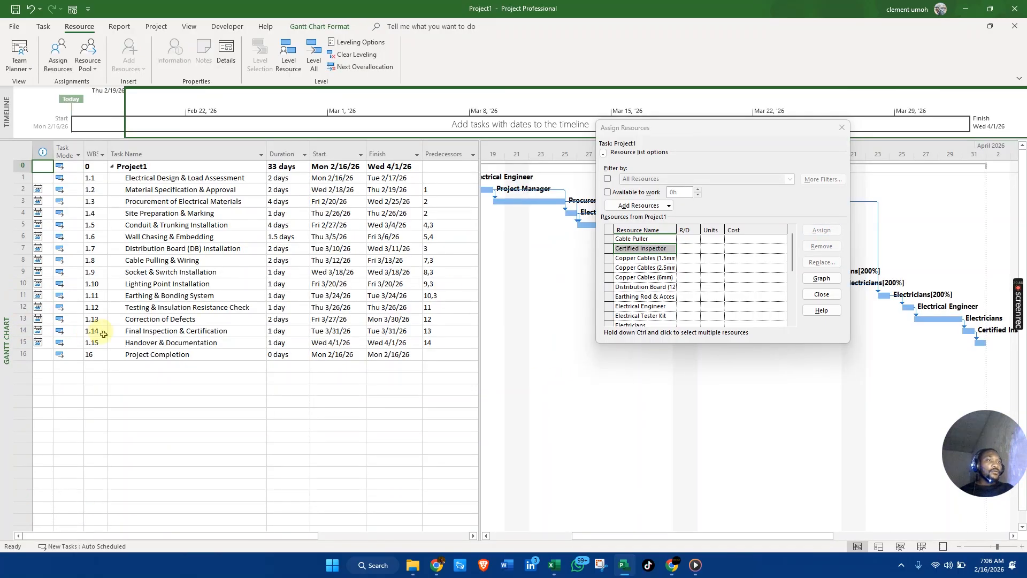
click(24, 331)
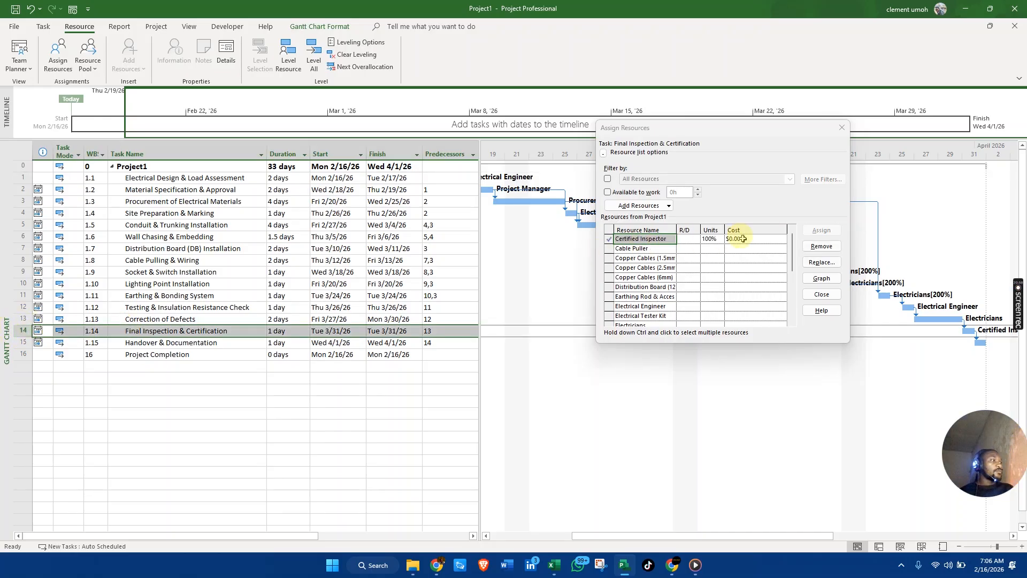
click(822, 246)
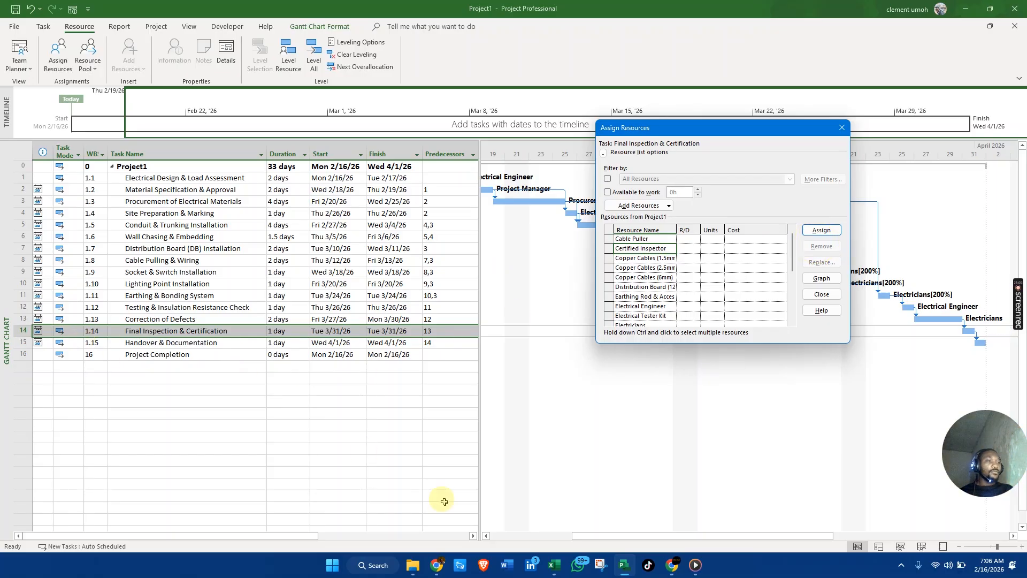
Set the Certified Inspector's standard rate to 160 in the Resource Sheet.
right_click(11, 381)
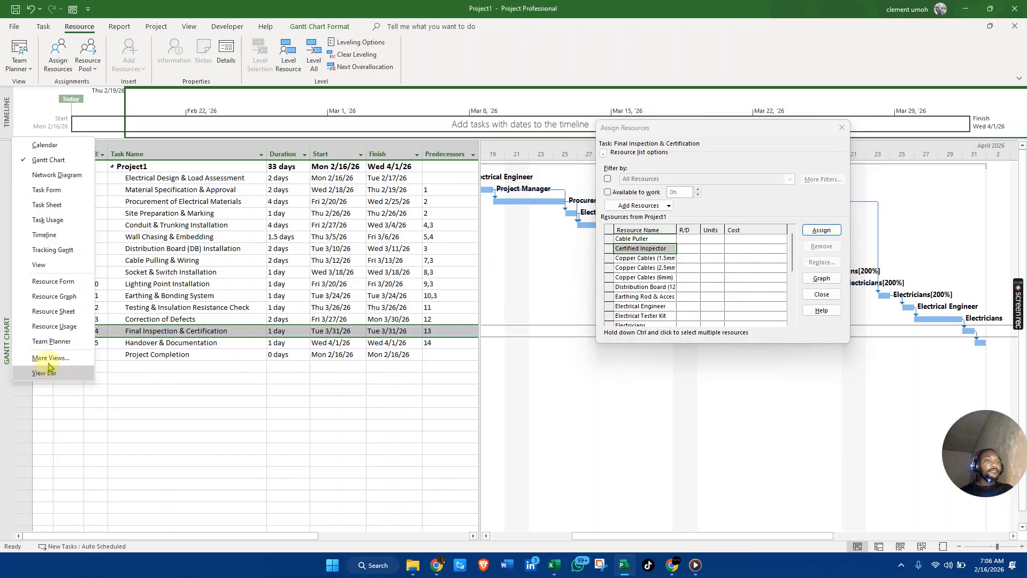
click(78, 315)
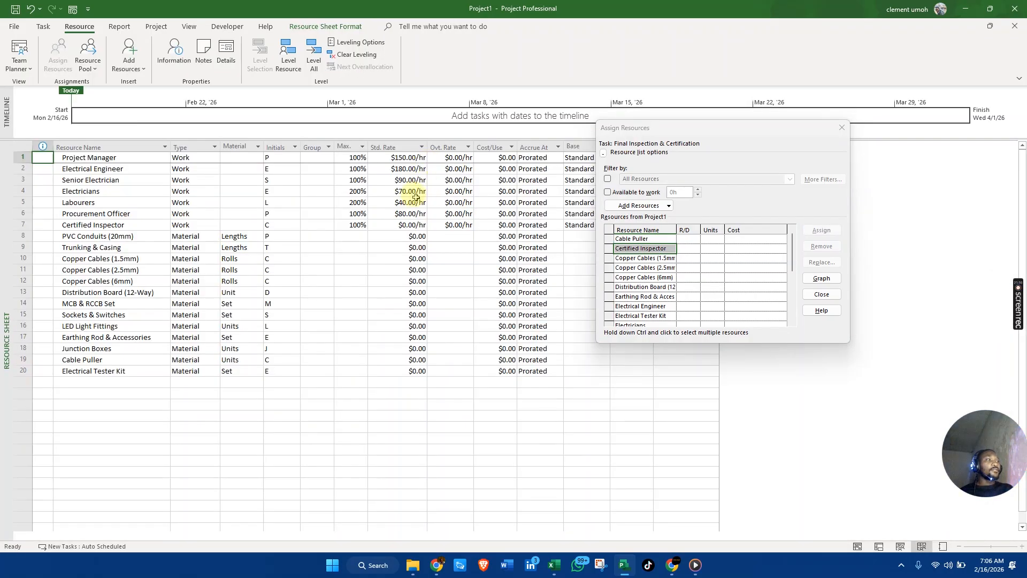
click(416, 226)
text(1)
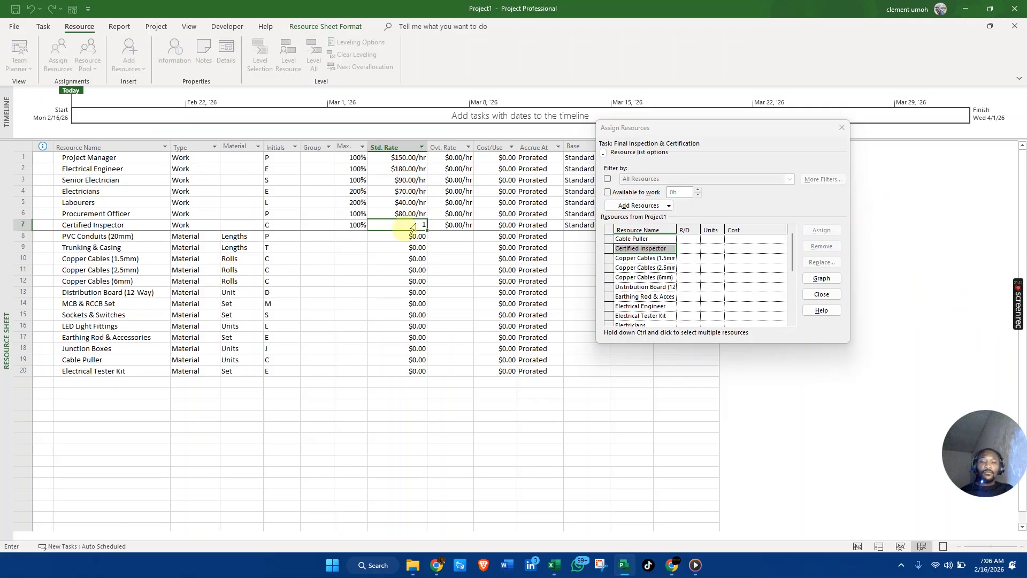
text(60)
key(Return)
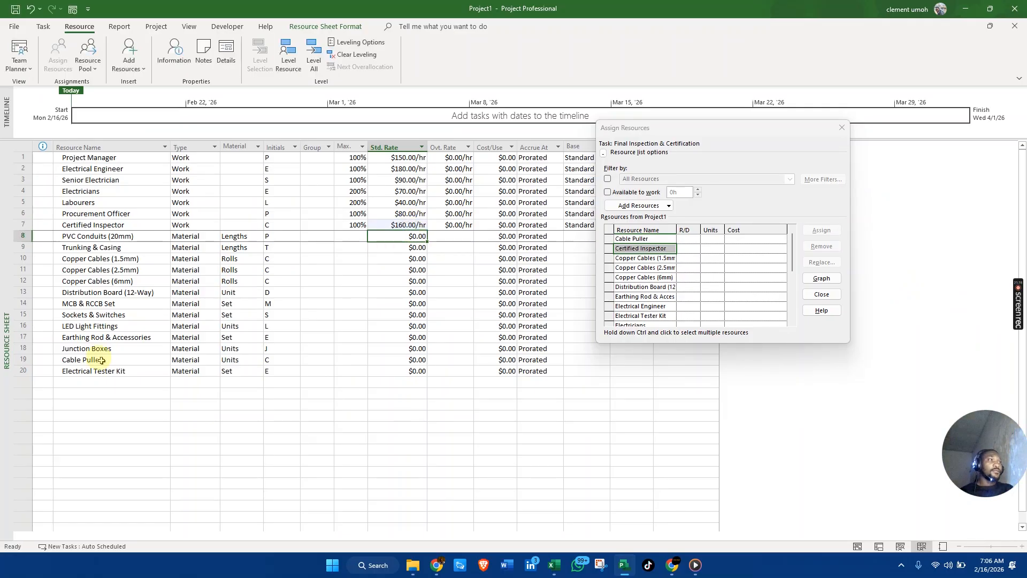
Switch between the Gantt Chart and Resource Sheet views, ending in the Gantt Chart with the Assign Resources dialog active.
right_click(5, 405)
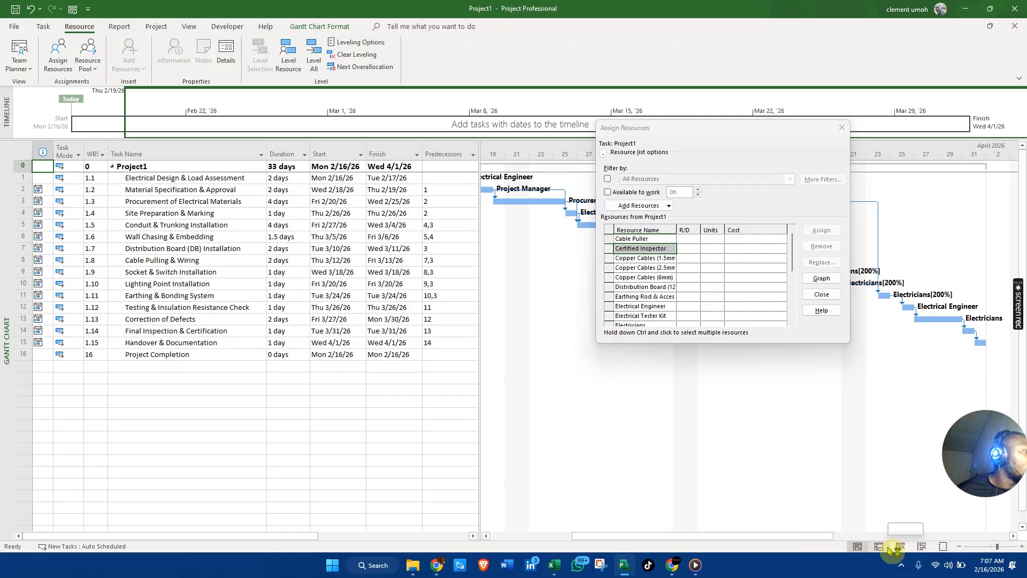
click(921, 545)
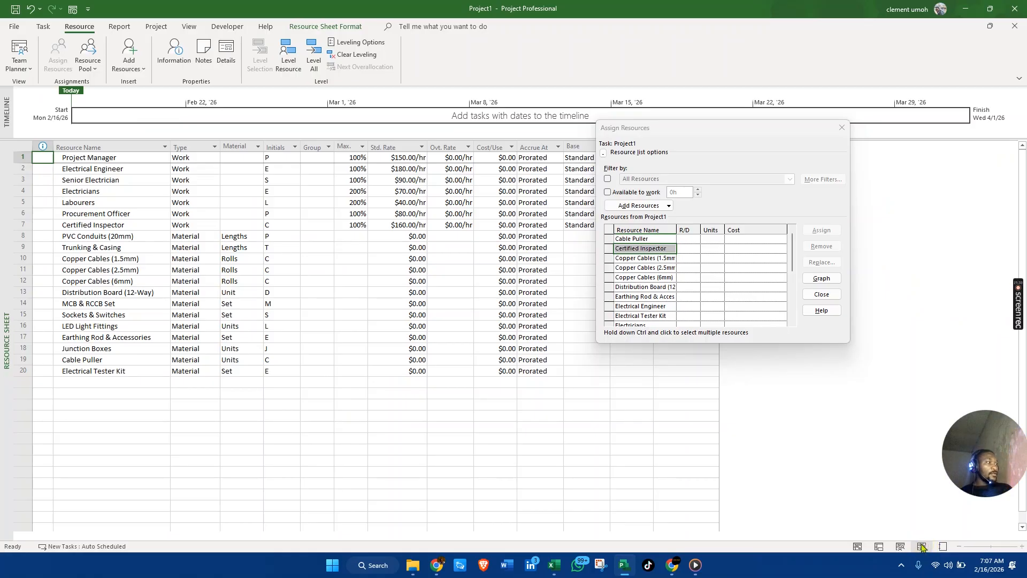
click(858, 546)
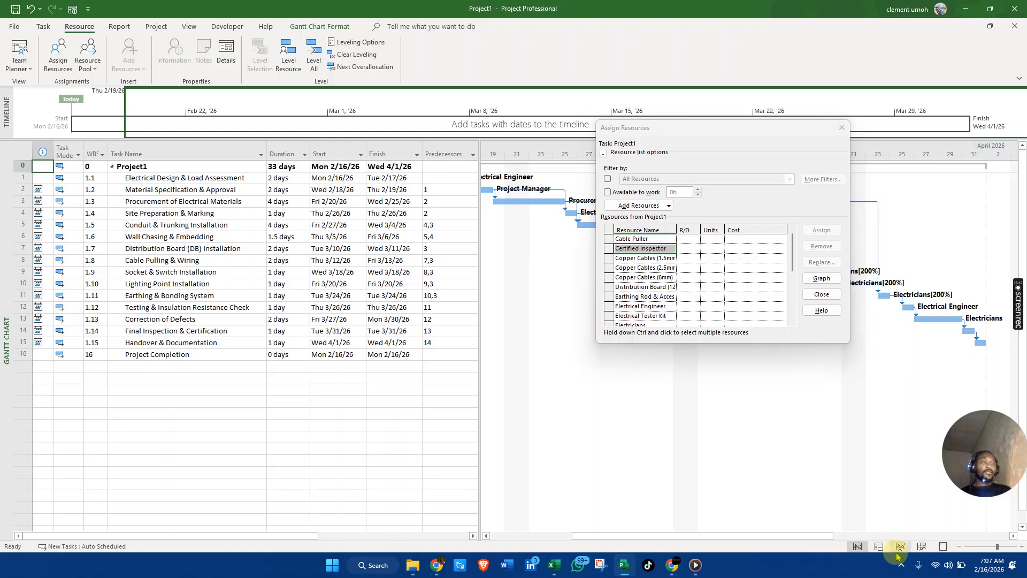
click(732, 138)
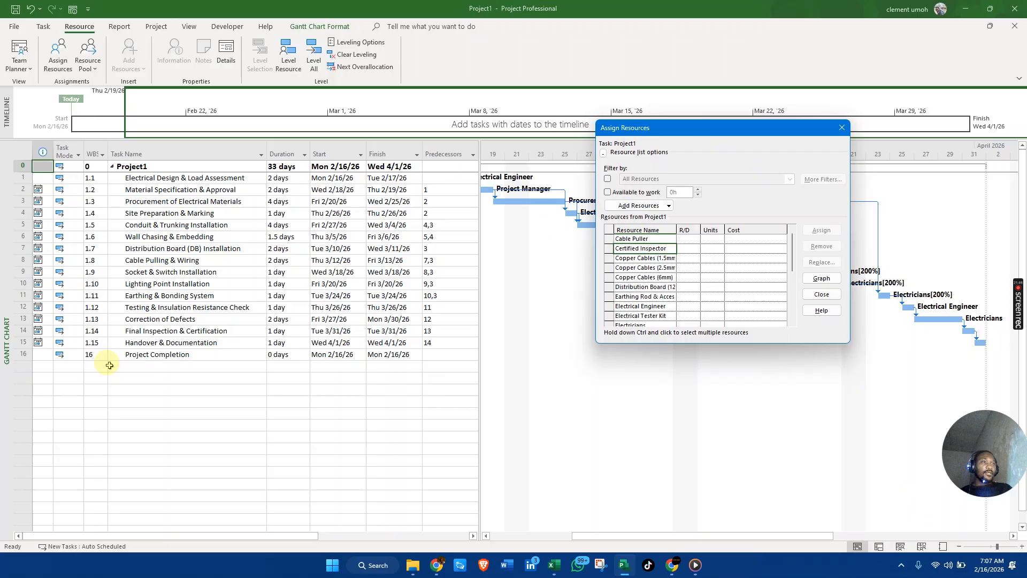
Assign the Certified Inspector to the Final Inspection & Certification task.
click(13, 331)
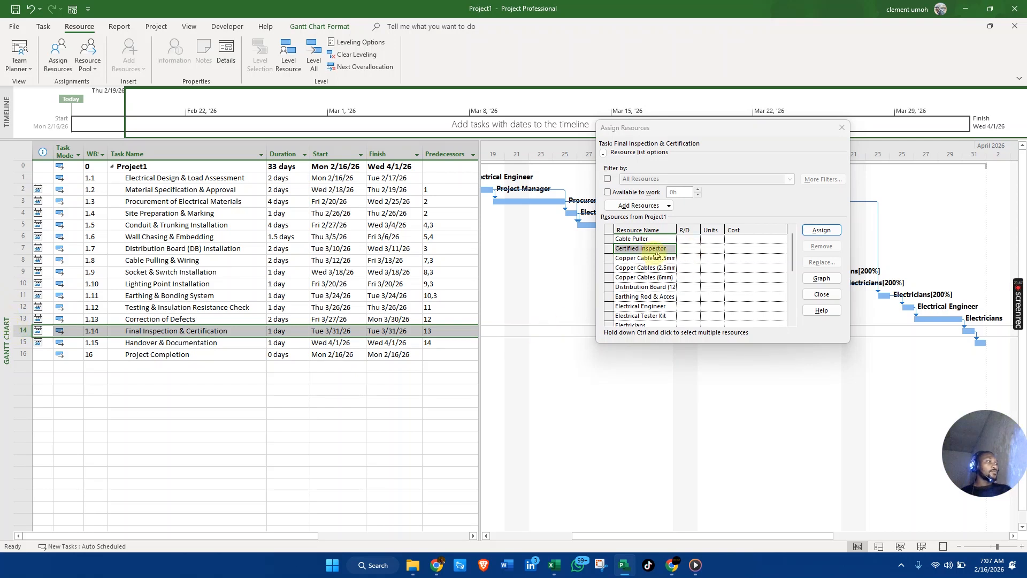
click(819, 230)
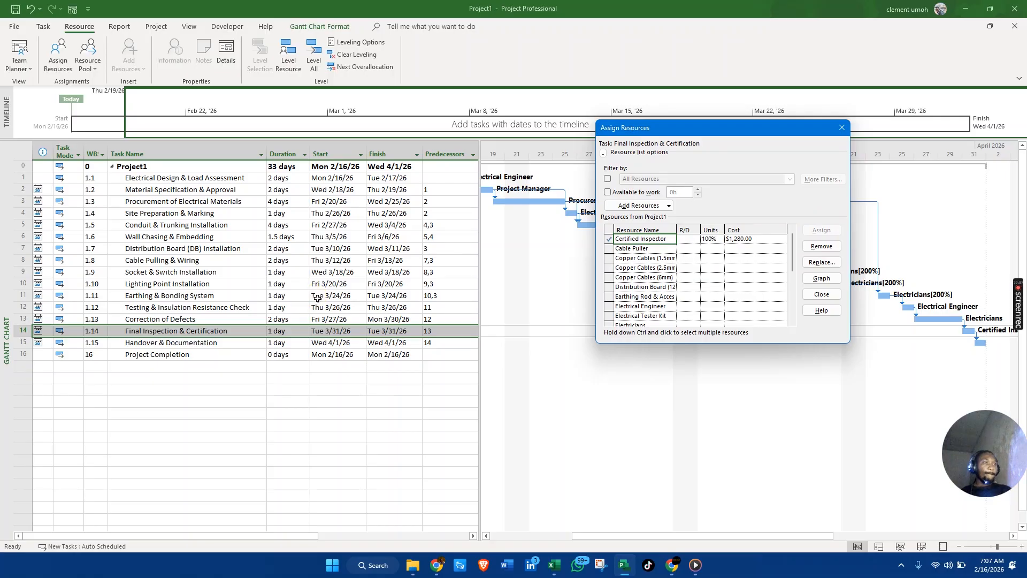
Check the Certified Inspector's cost by multiplying 160 by 8 in Calculator, and close it.
click(331, 565)
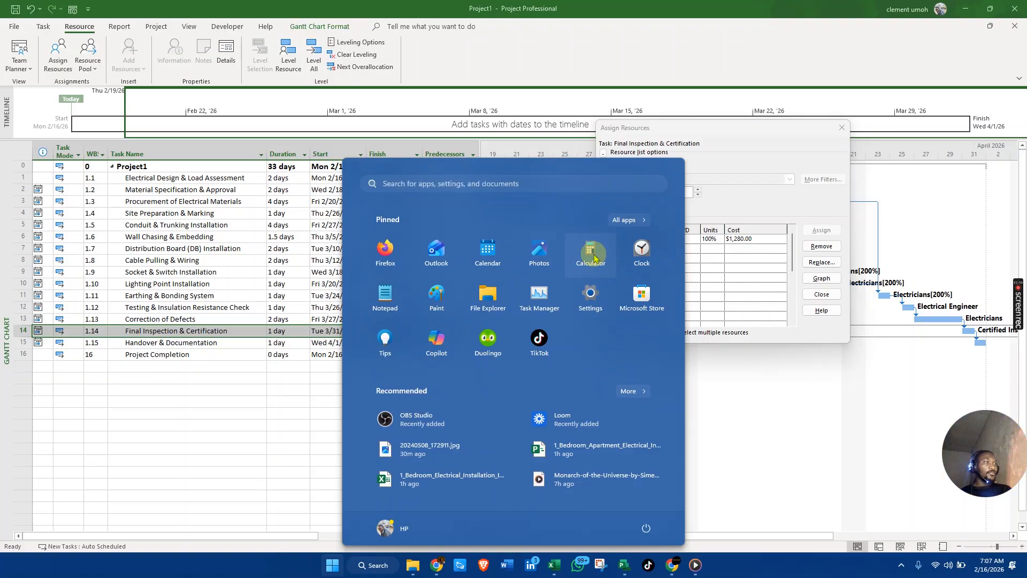
click(591, 255)
click(416, 412)
click(477, 395)
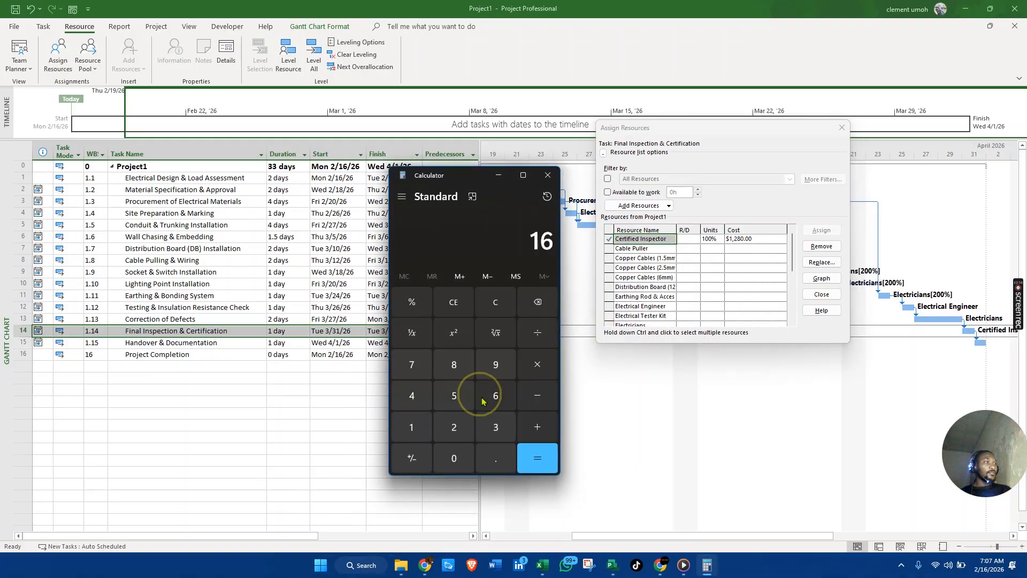
click(458, 469)
click(536, 364)
click(455, 364)
click(552, 454)
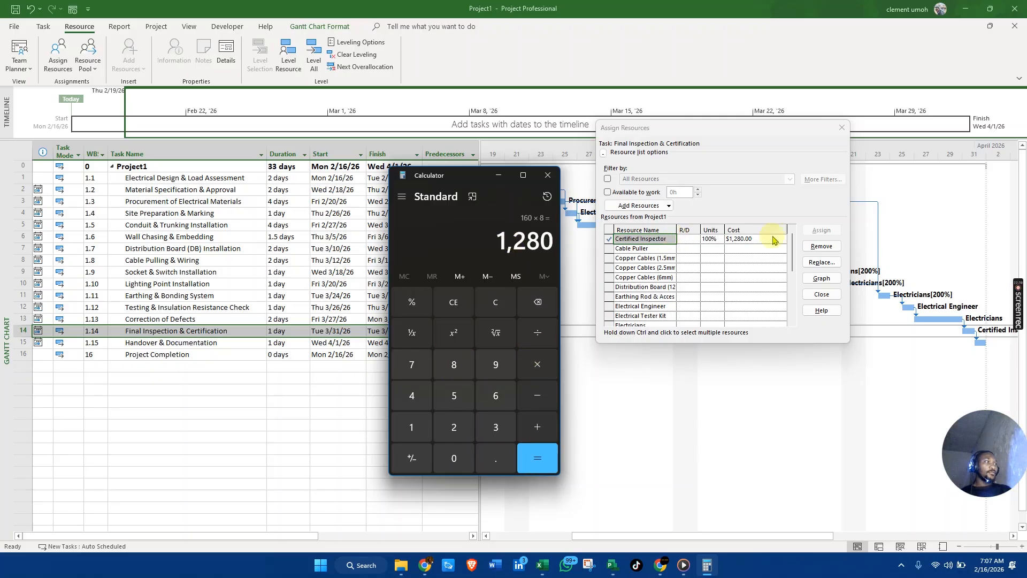
click(550, 174)
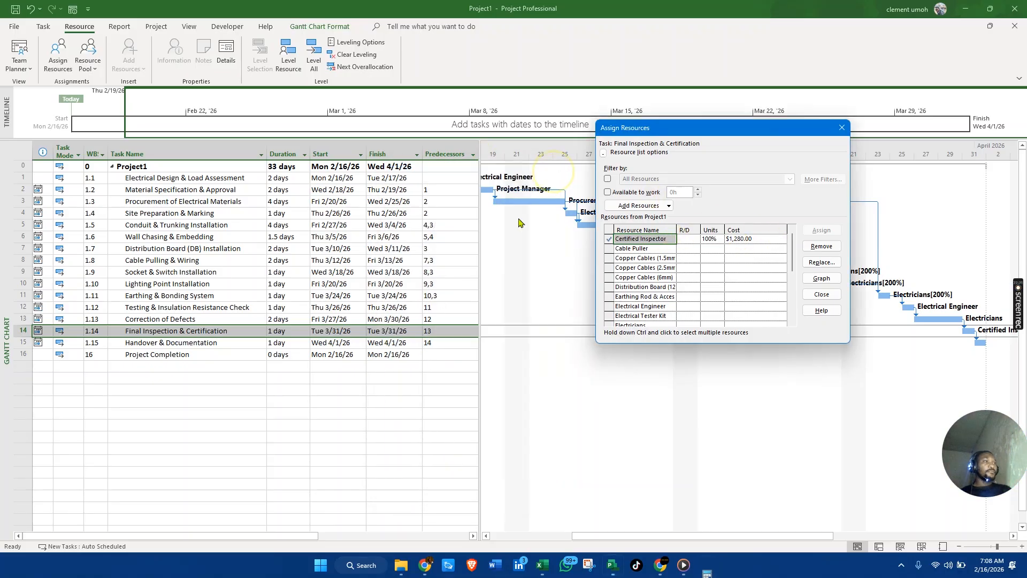
Assign the Project Manager to the Handover & Documentation task and close the resource assignment dialog.
click(23, 348)
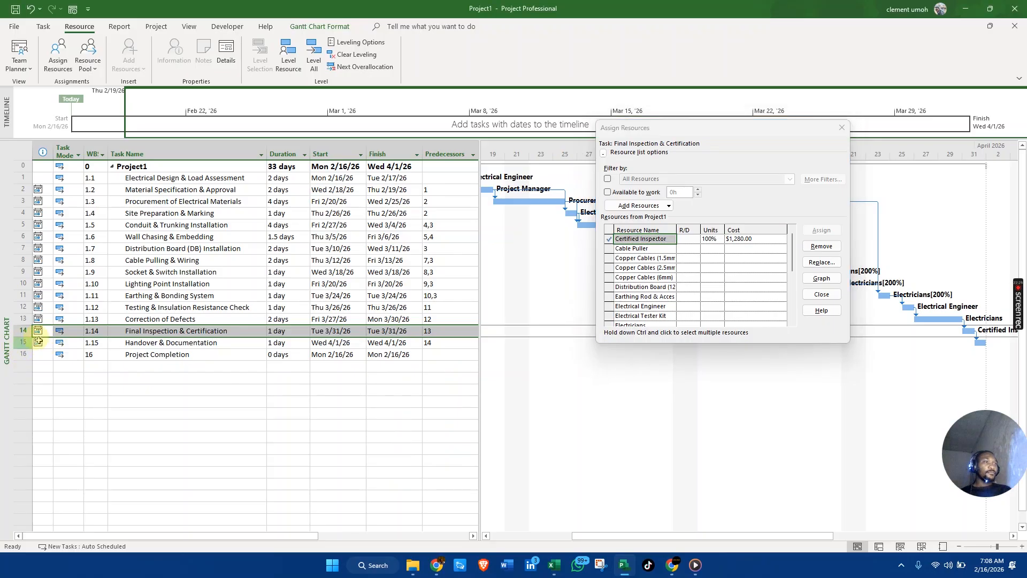
click(21, 343)
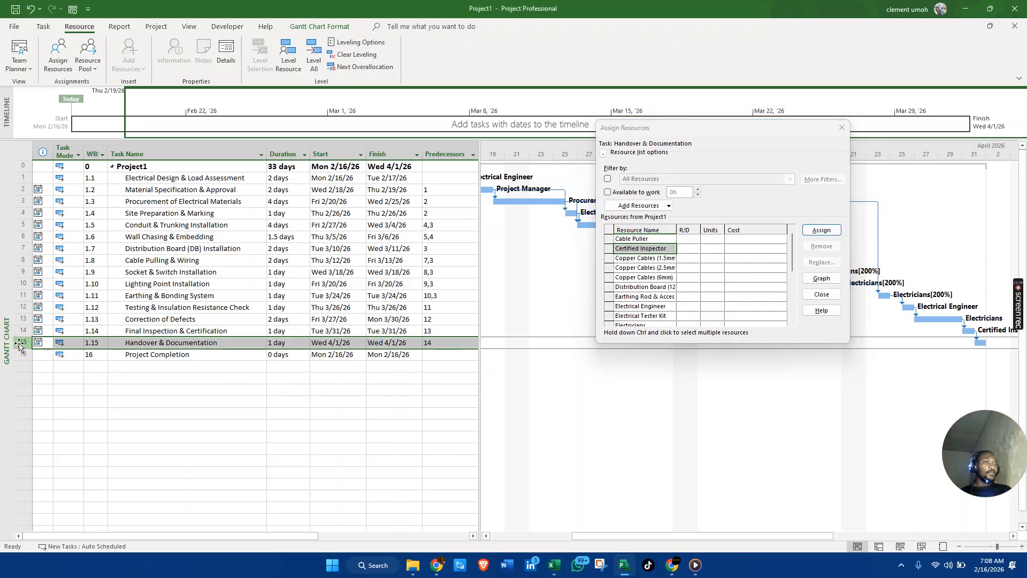
drag(793, 249, 797, 296)
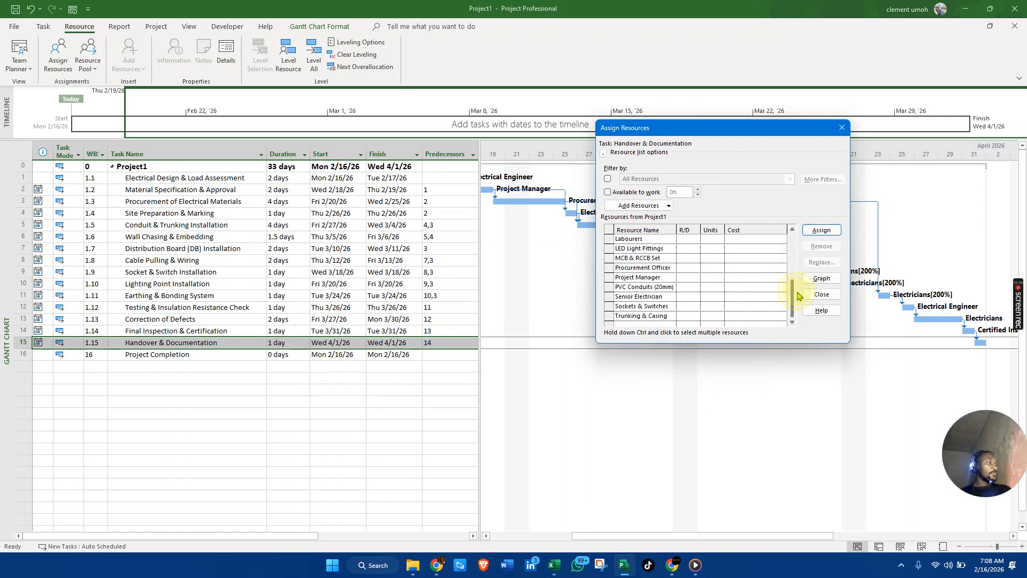
mouse_move(797, 288)
mouse_down()
mouse_move(791, 230)
mouse_move(802, 281)
mouse_up()
click(666, 309)
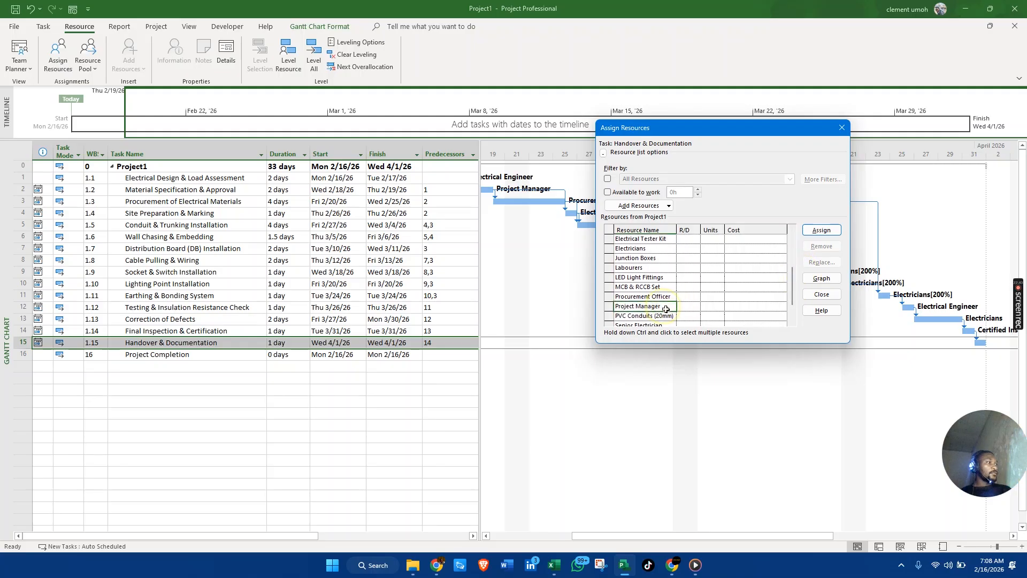
click(823, 231)
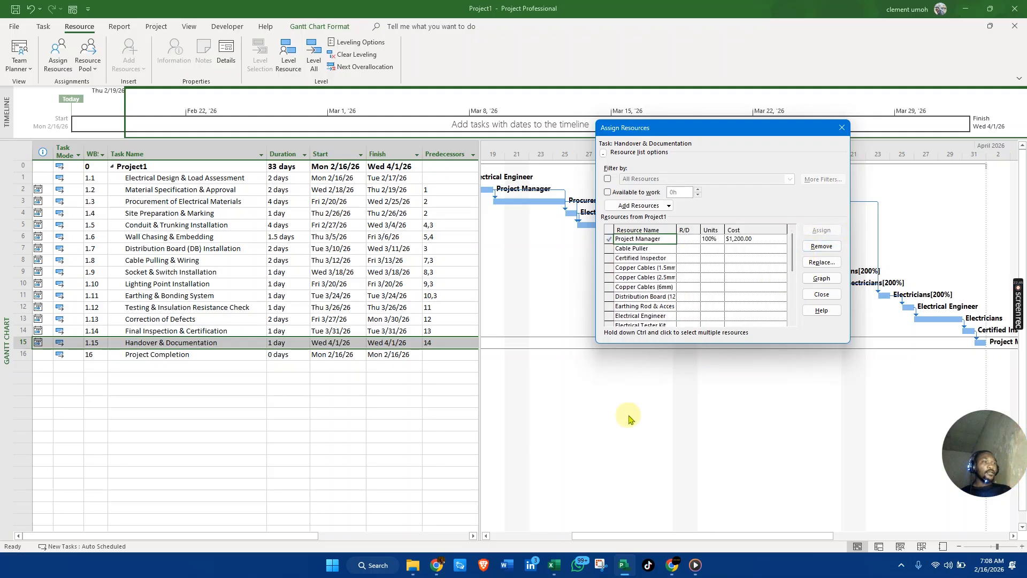
click(527, 408)
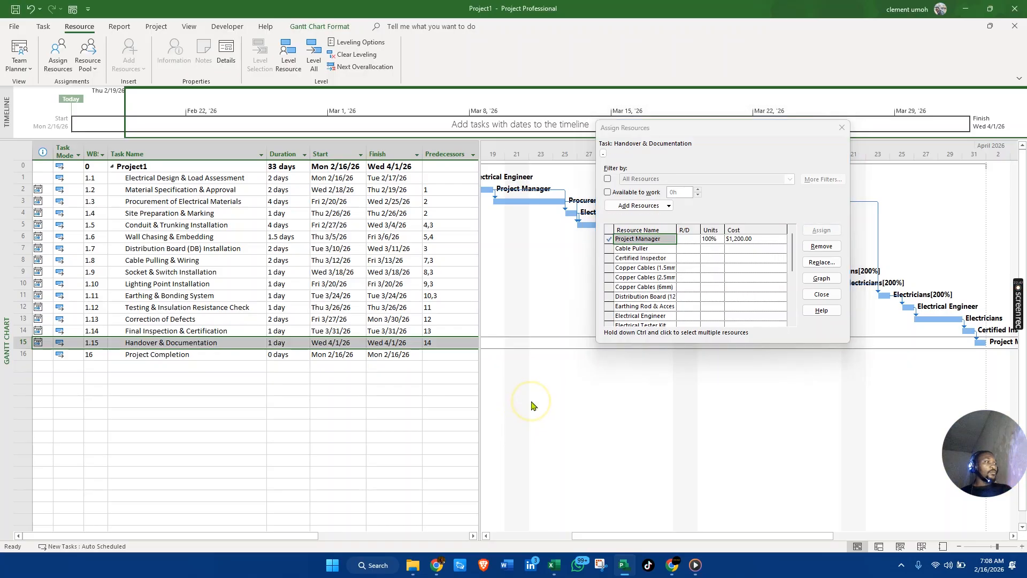
click(834, 294)
Replace the Gantt Chart's Entry table with the Cost table to show all task costs.
mouse_move(703, 544)
mouse_down()
mouse_move(665, 543)
mouse_move(774, 551)
mouse_move(691, 548)
mouse_up()
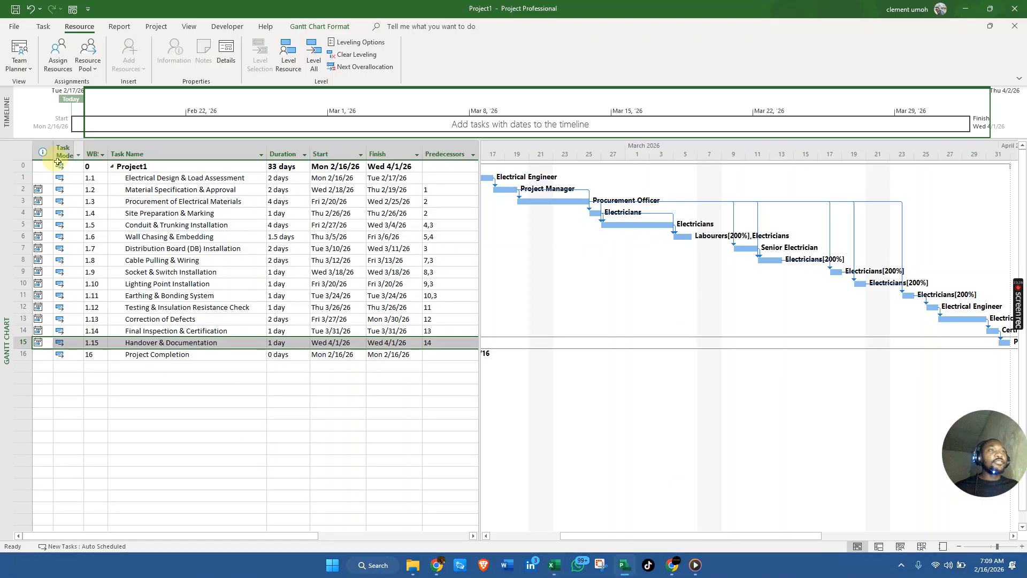
click(25, 150)
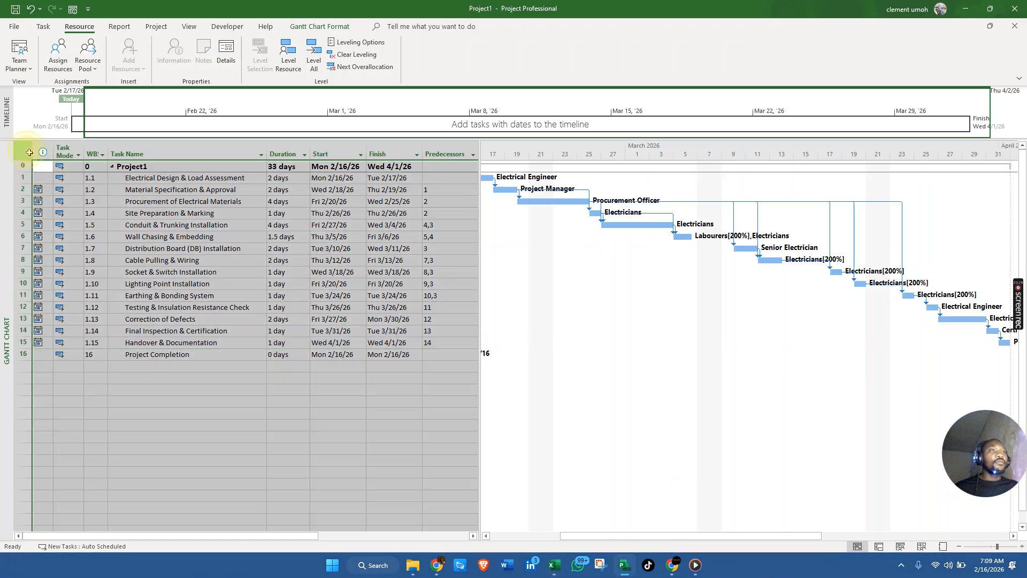
right_click(25, 150)
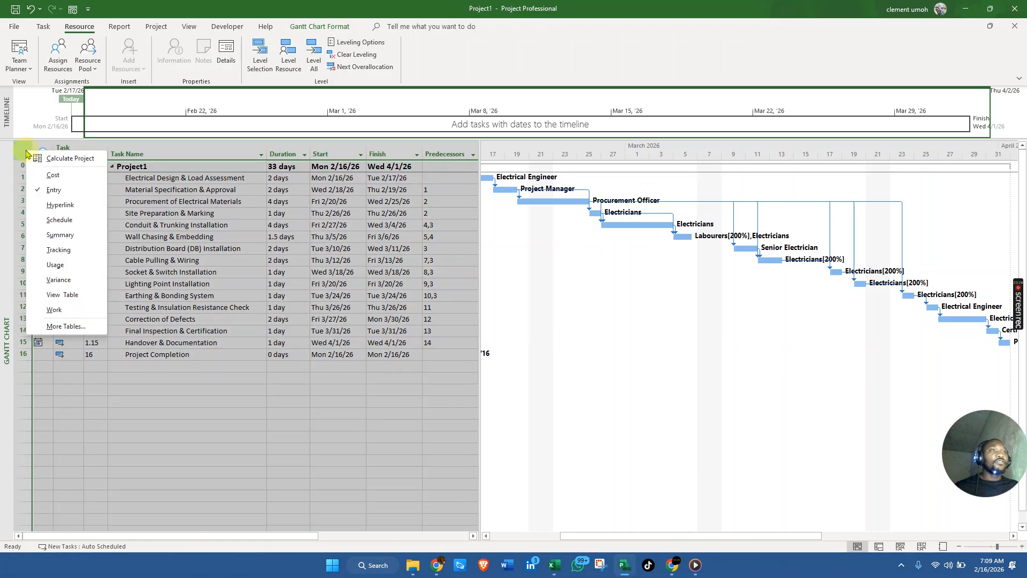
click(50, 177)
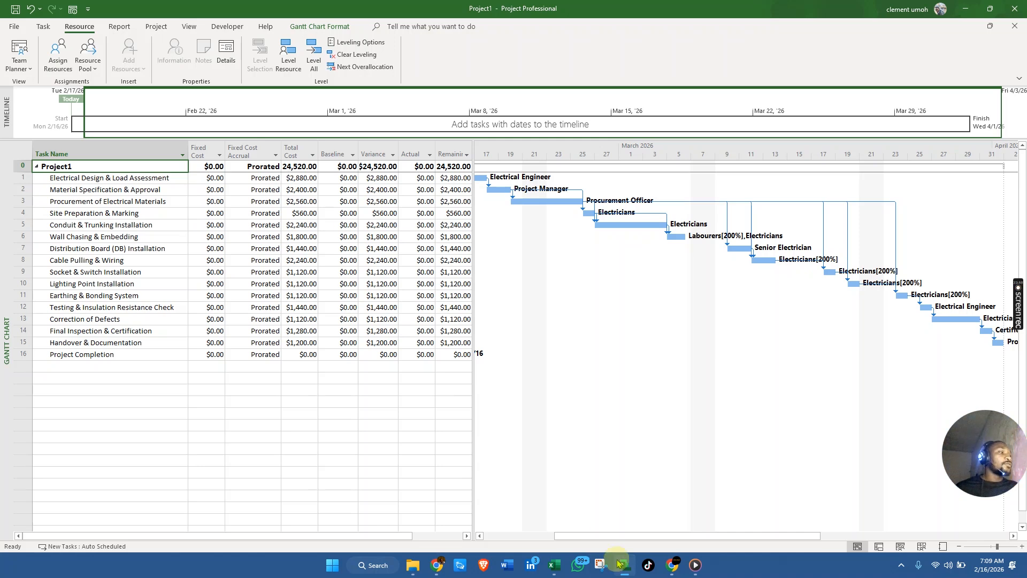
mouse_move(649, 541)
mouse_down()
mouse_move(576, 543)
mouse_move(692, 555)
mouse_move(653, 551)
mouse_up()
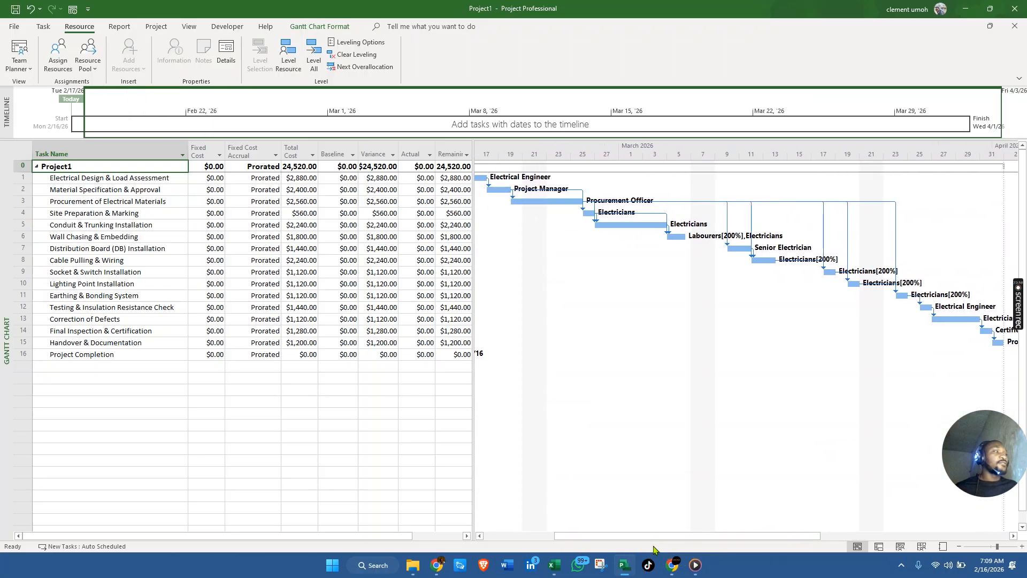
Try marking Procurement of Electrical Materials as 50% and 25% complete, and reset its progress to 0%.
click(43, 26)
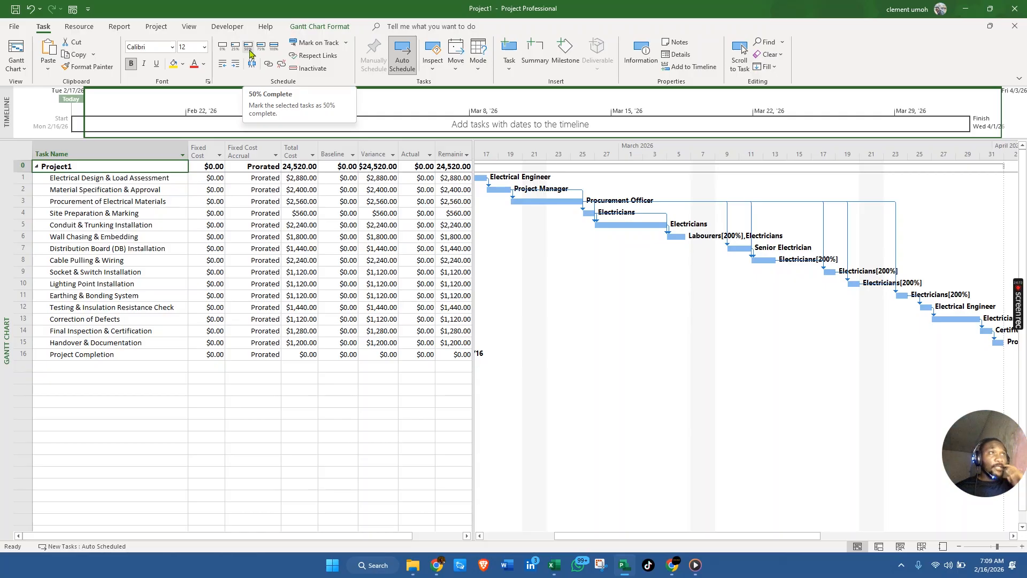
click(559, 201)
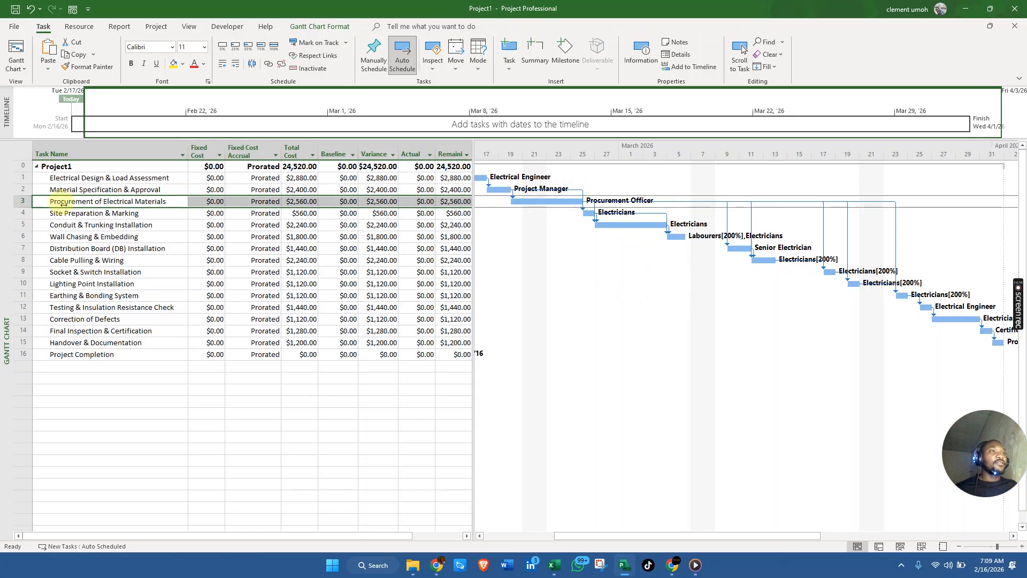
click(250, 50)
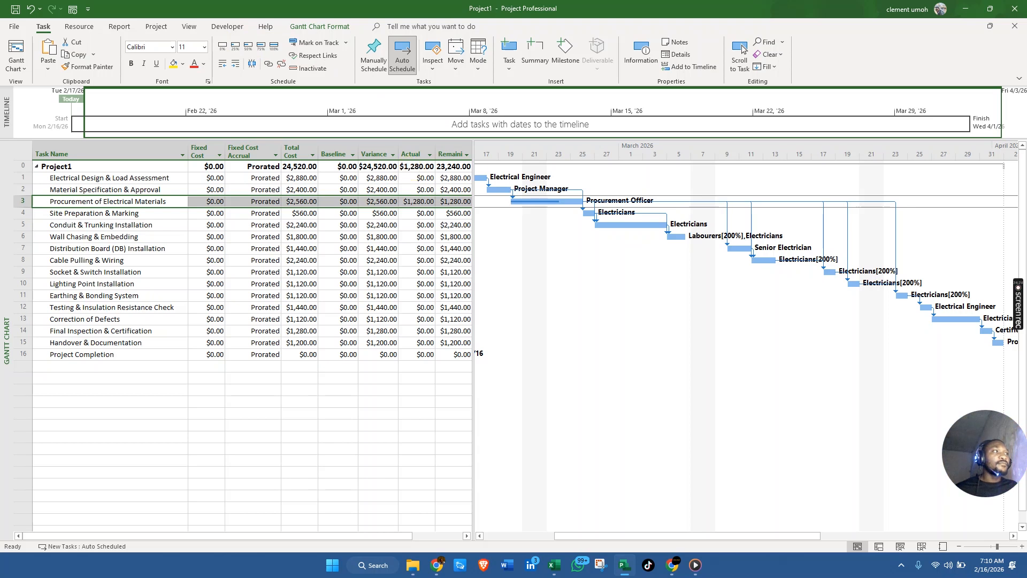
click(413, 170)
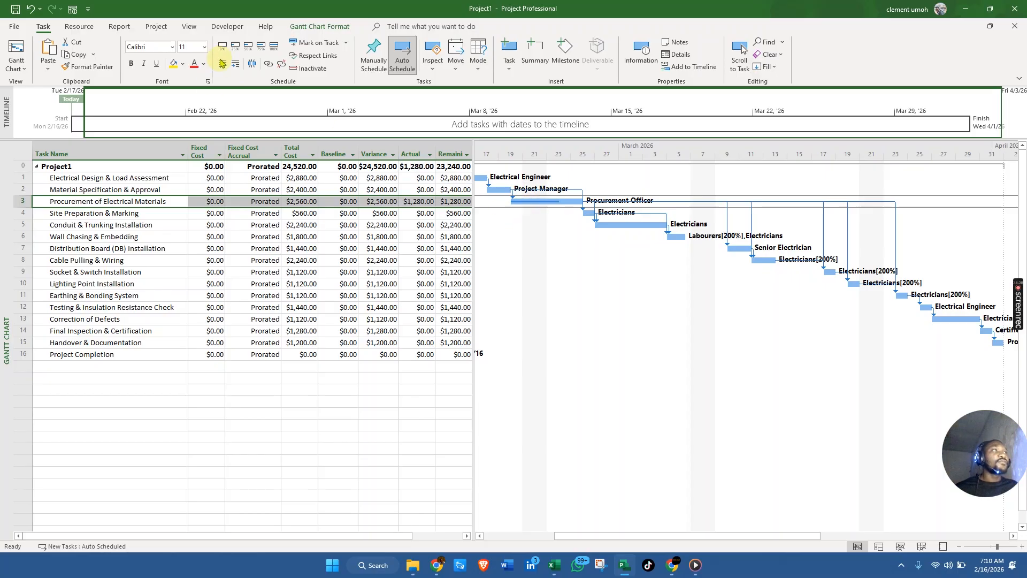
click(236, 49)
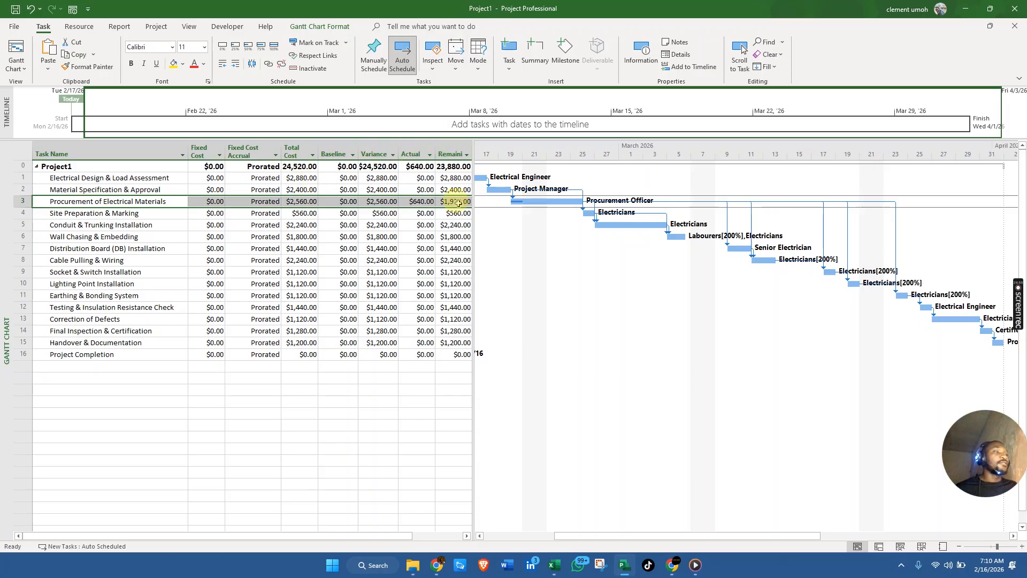
drag(472, 170, 479, 169)
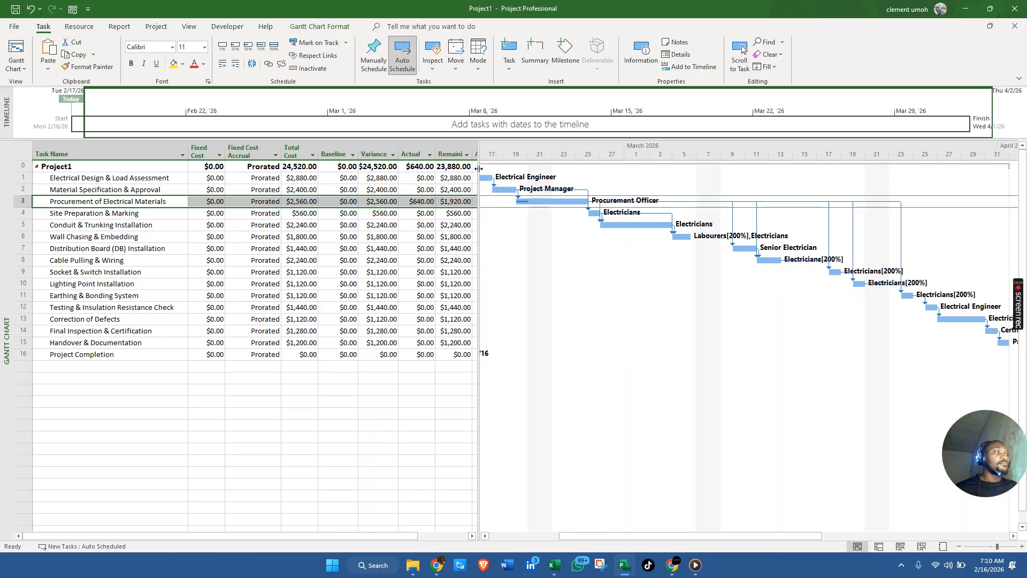
click(223, 46)
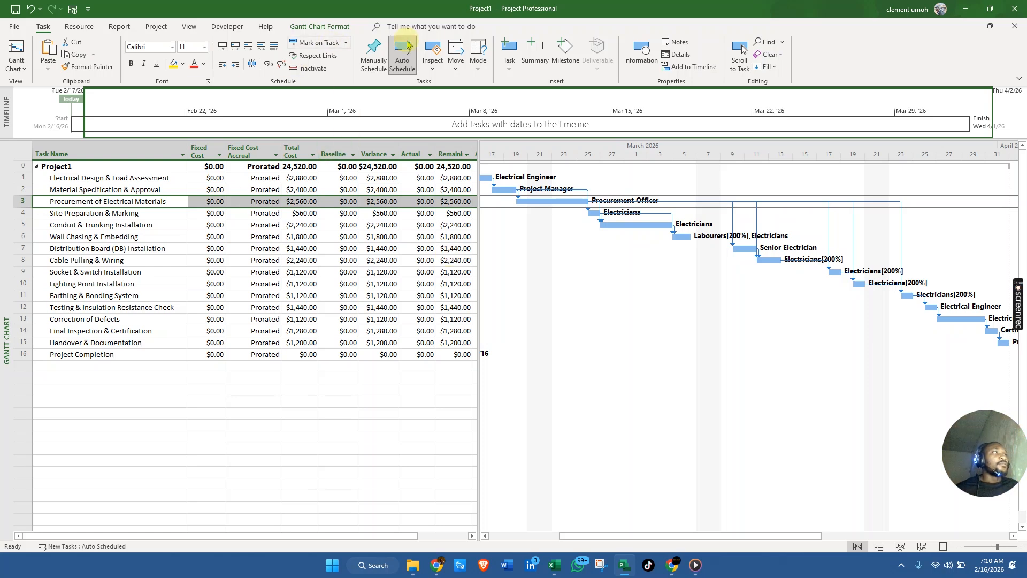
Turn on critical task highlighting in the Gantt Chart and inspect the bars across the timeline.
click(334, 26)
click(223, 45)
drag(674, 538, 745, 538)
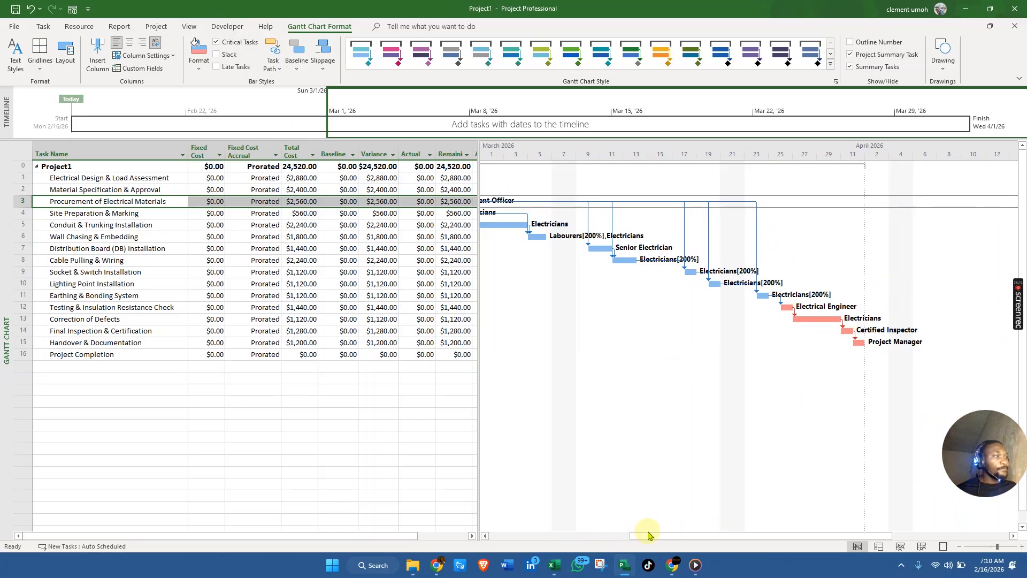
drag(648, 535, 566, 562)
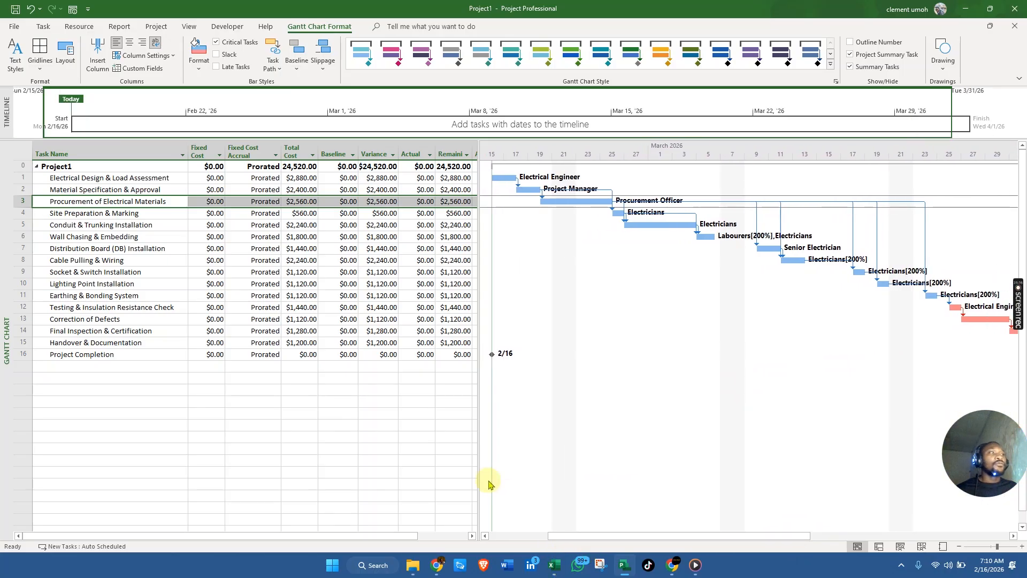
Switch to the electrical installation workbook in Excel and open the Materials_Equipment sheet.
key(alt+Tab)
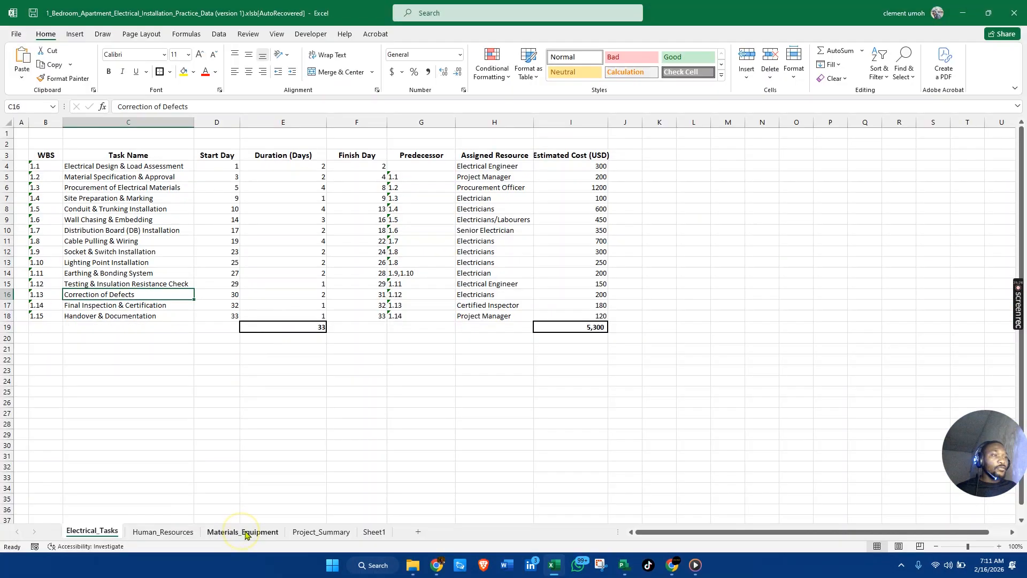
click(245, 532)
click(355, 232)
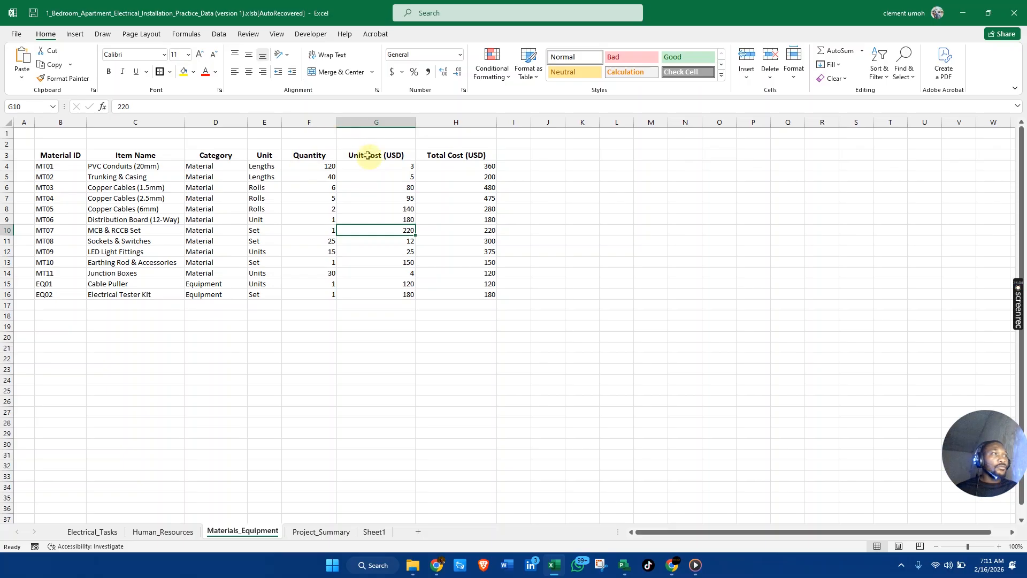
Examine the Quantity, Unit Cost (USD) and Total Cost (USD) columns for the listed materials and equipment.
click(315, 176)
key(Tab)
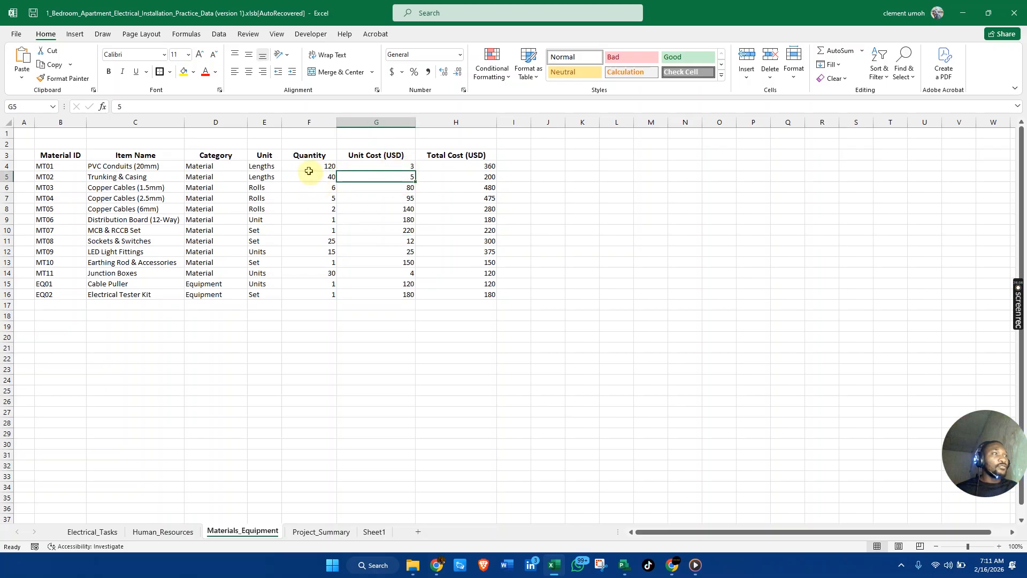
click(312, 156)
drag(312, 156, 373, 299)
click(348, 213)
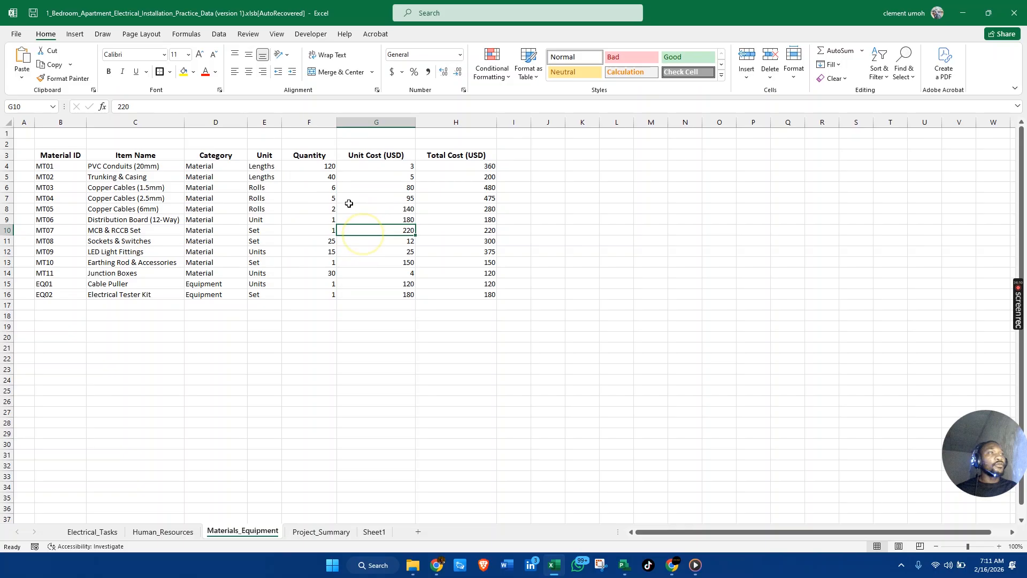
drag(321, 157, 330, 295)
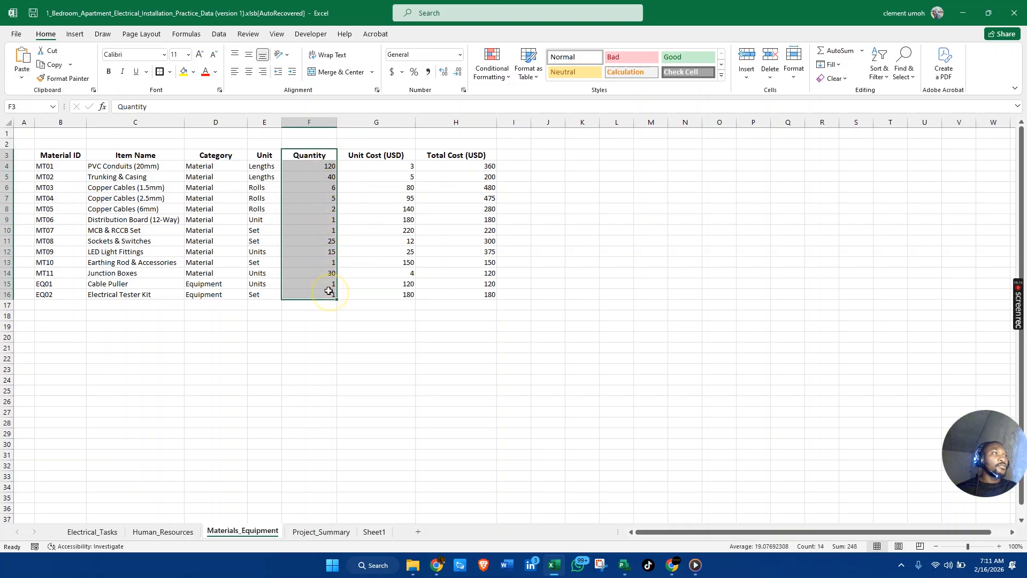
click(399, 154)
drag(407, 156, 398, 292)
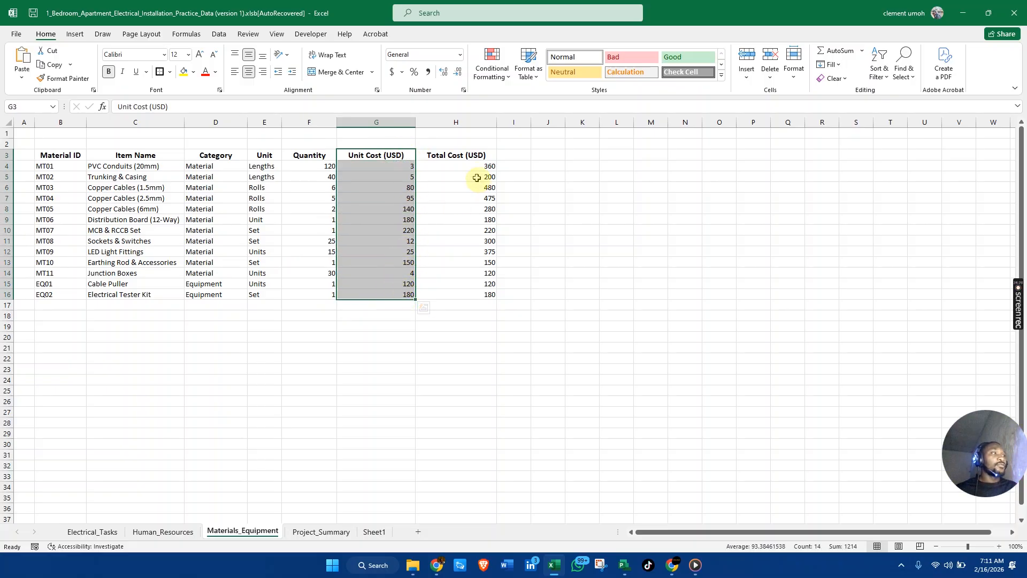
drag(487, 155, 485, 293)
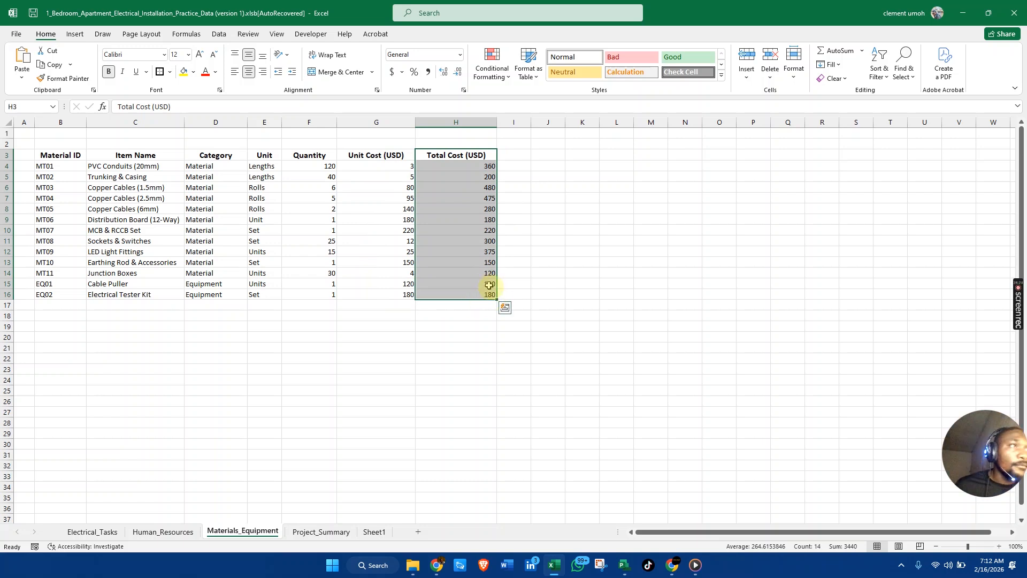
click(401, 320)
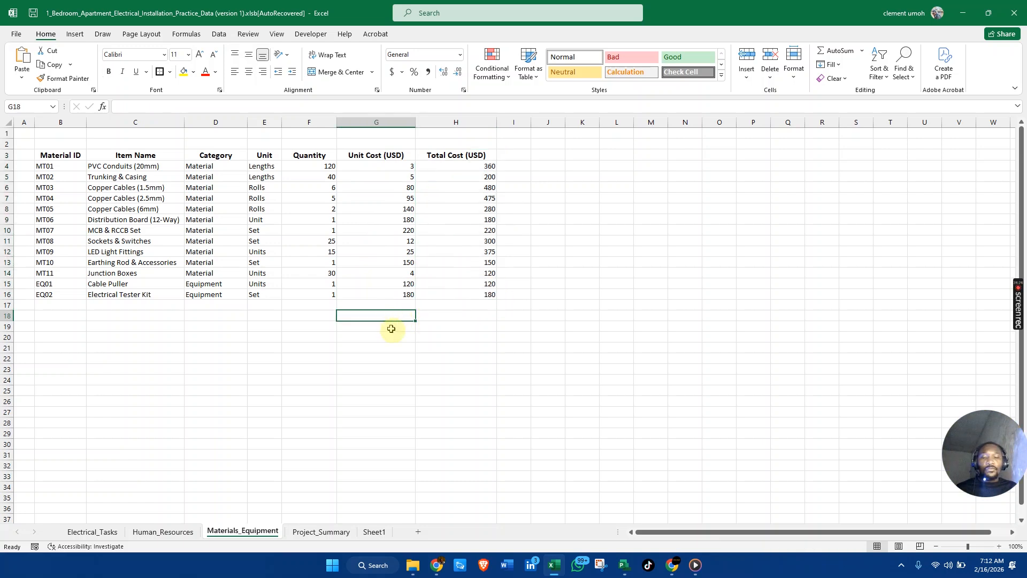
click(269, 536)
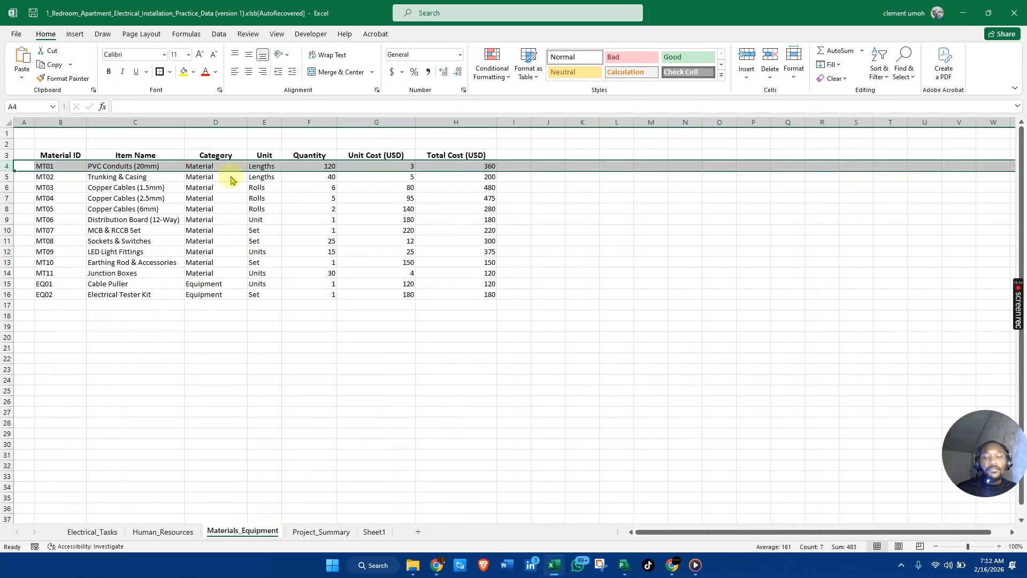
key(alt+Tab)
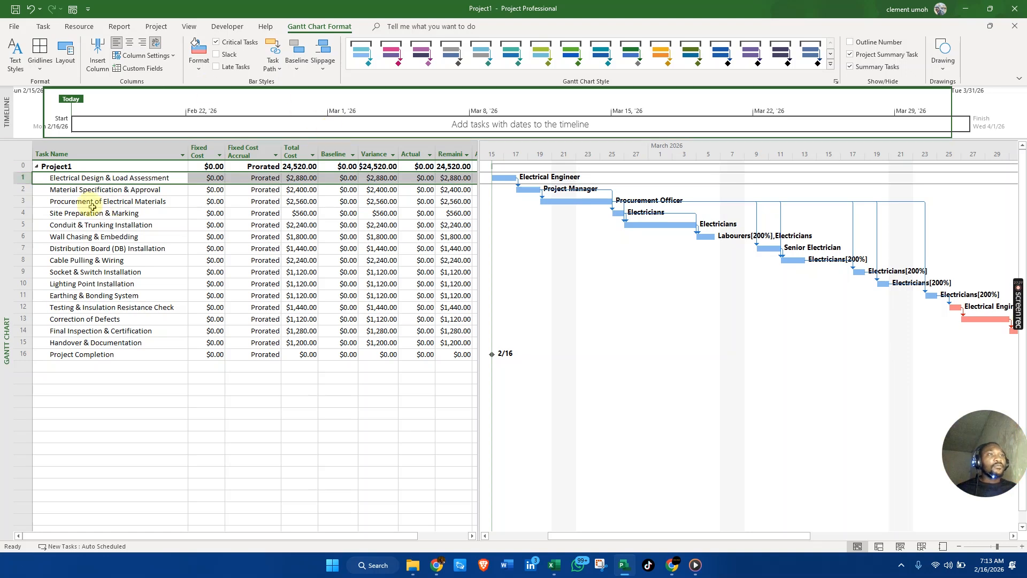
key(alt+Tab)
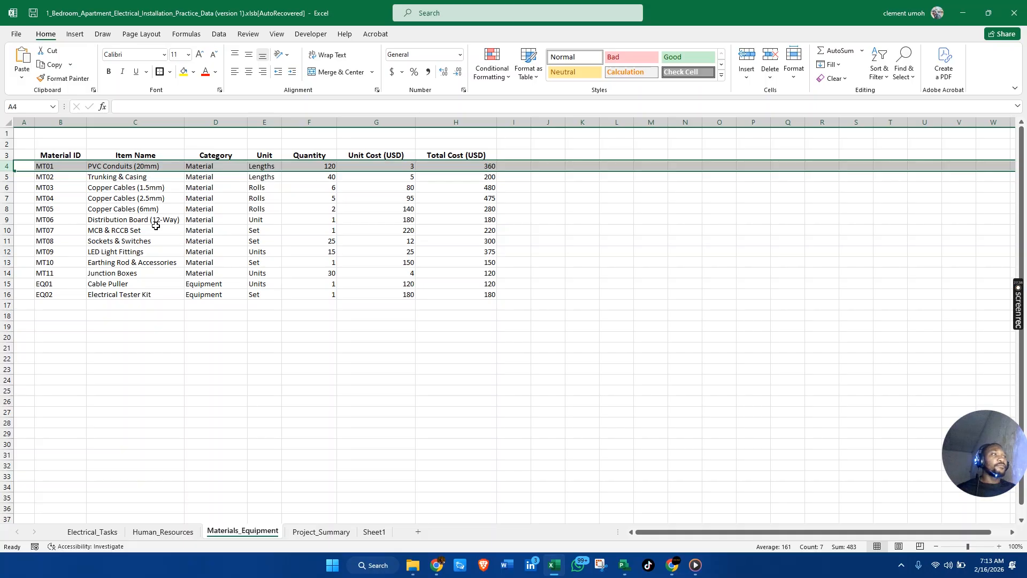
key(alt)
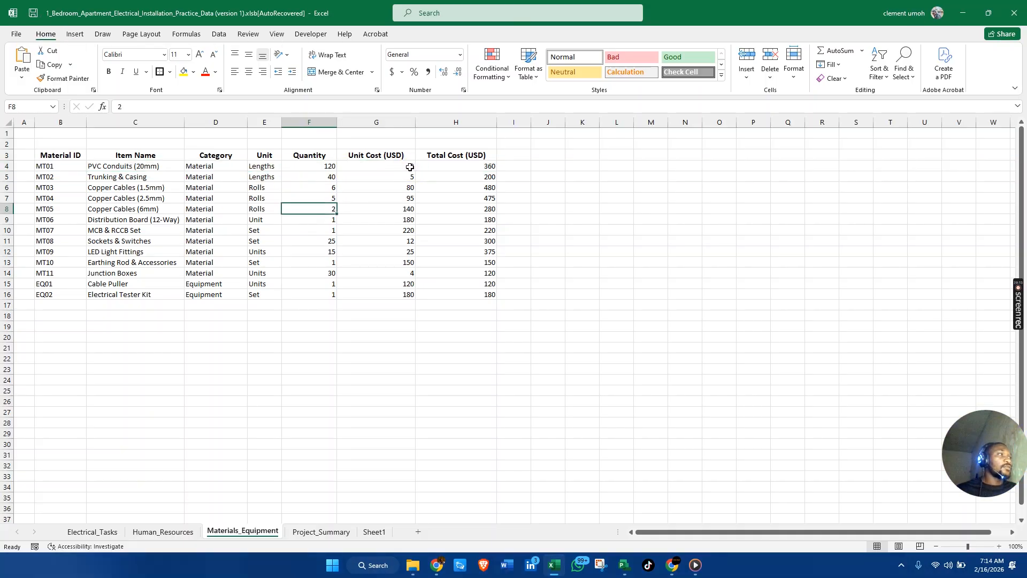
Copy the Unit Cost (USD) values in G4:G16 from Excel and select the Std. Rate cell of PVC Conduits (20mm) in Microsoft Project's Resource Sheet.
drag(409, 167, 401, 293)
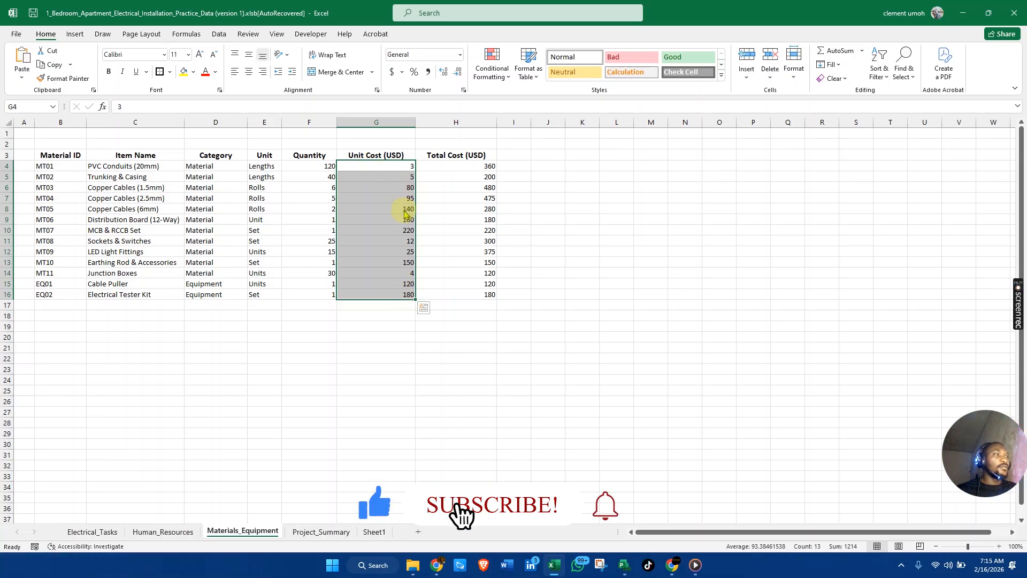
key(alt+Tab)
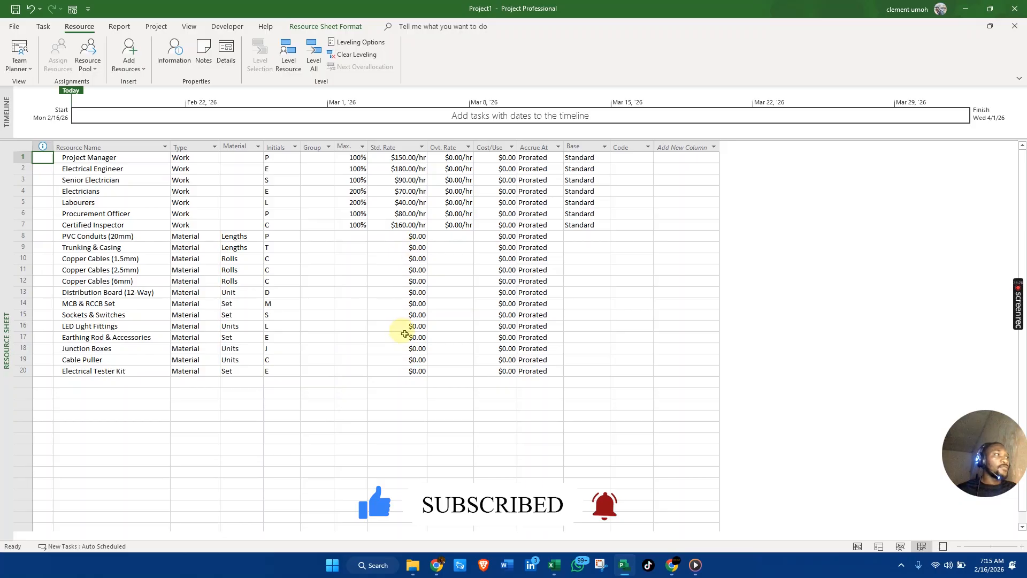
key(alt+Tab)
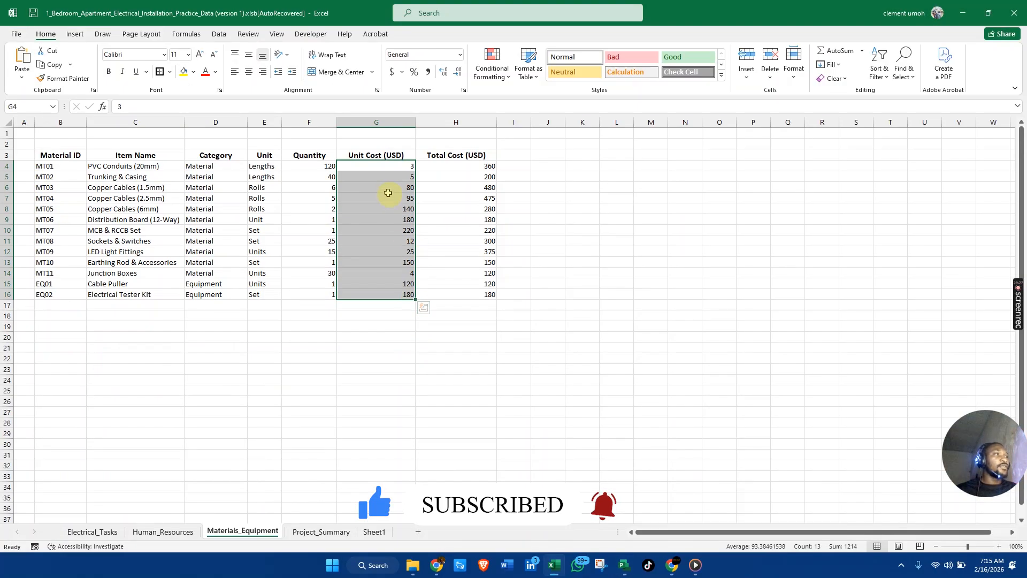
key(ctrl+c)
key(alt+Tab)
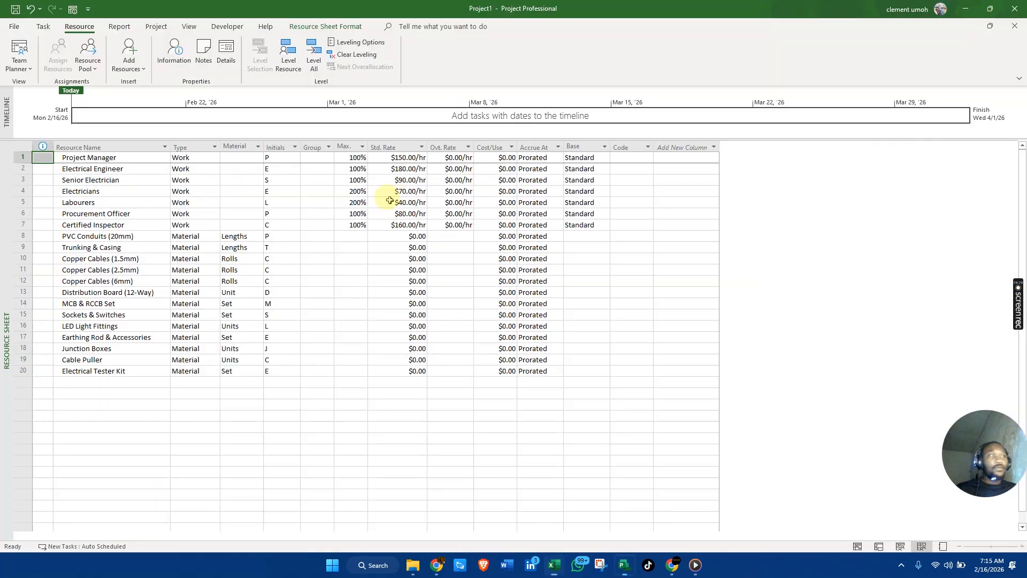
click(418, 238)
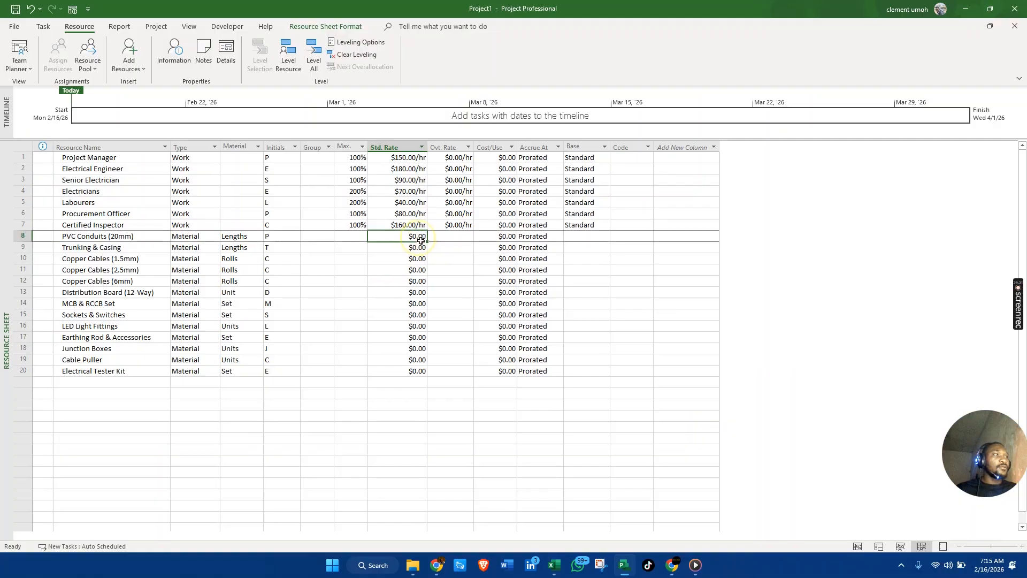
Paste the copied unit costs as standard rates for the material resources from PVC Conduits (20mm) to Electrical Tester Kit, checking them against the Excel sheet.
click(408, 257)
drag(410, 238, 405, 373)
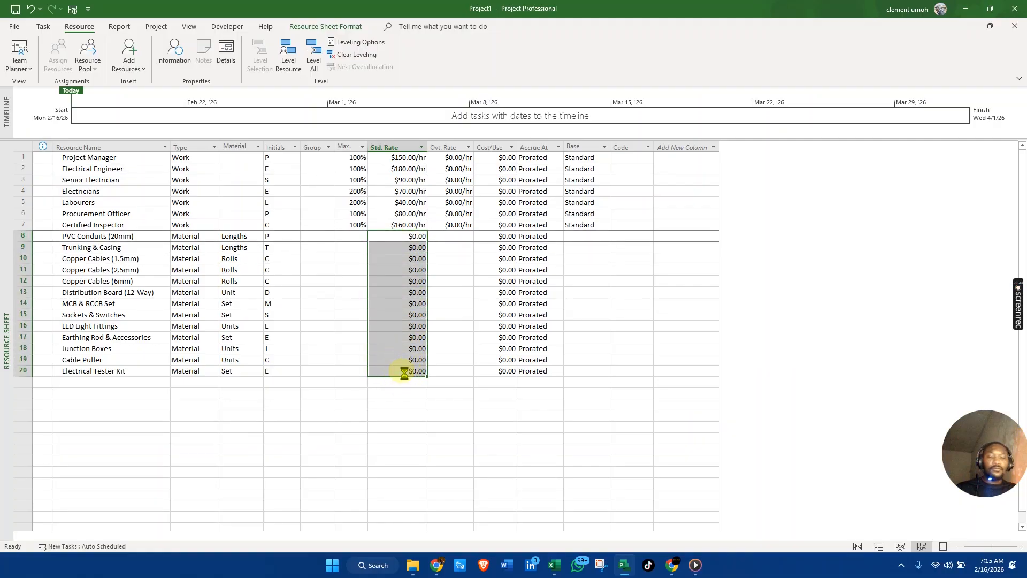
click(433, 336)
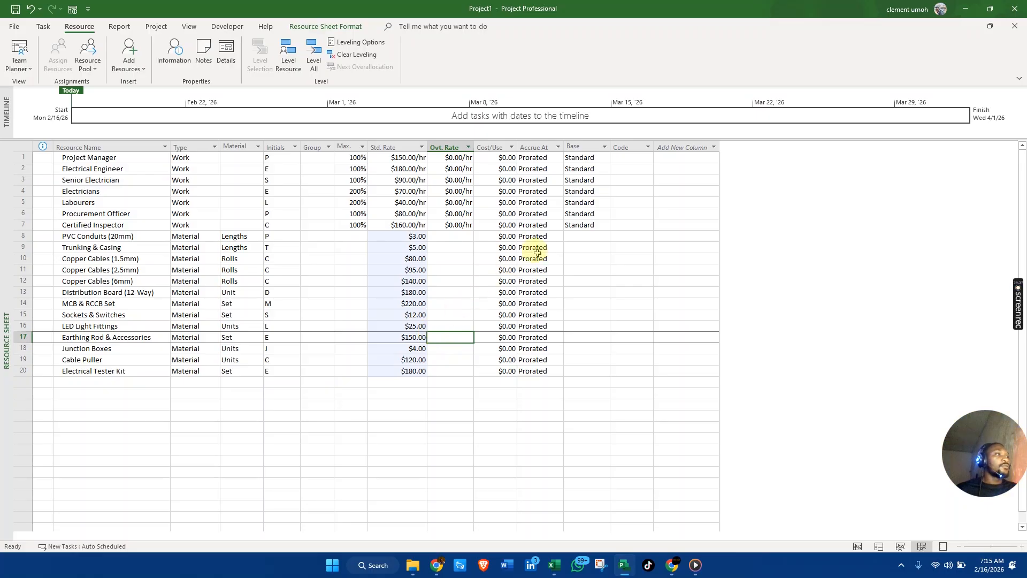
click(448, 317)
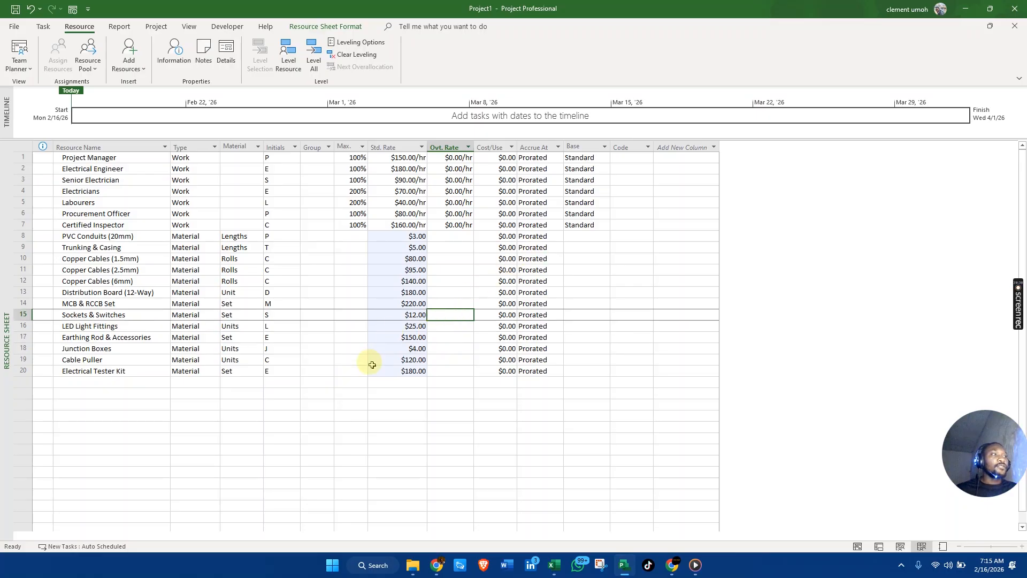
key(alt+Tab)
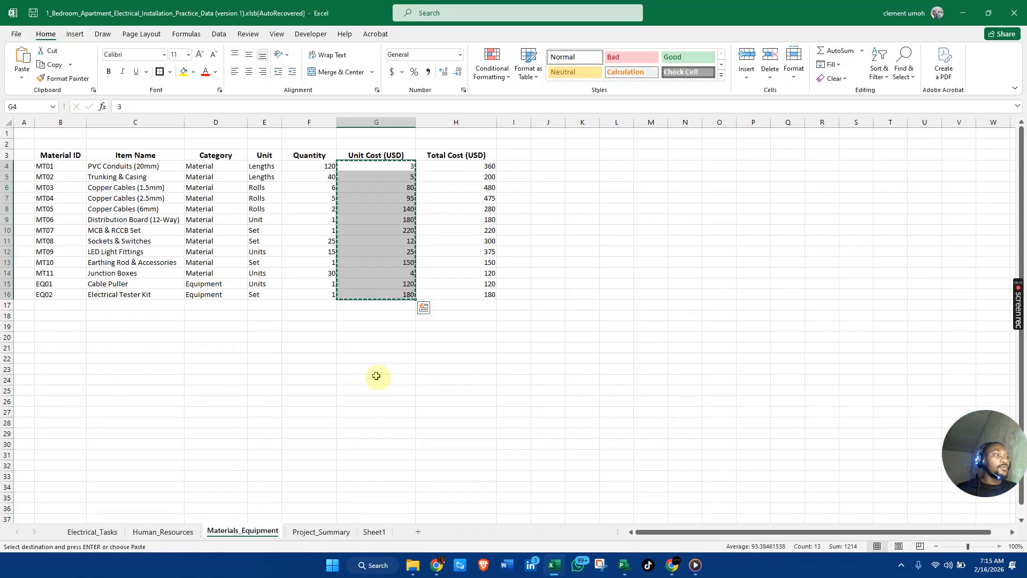
key(alt+Tab)
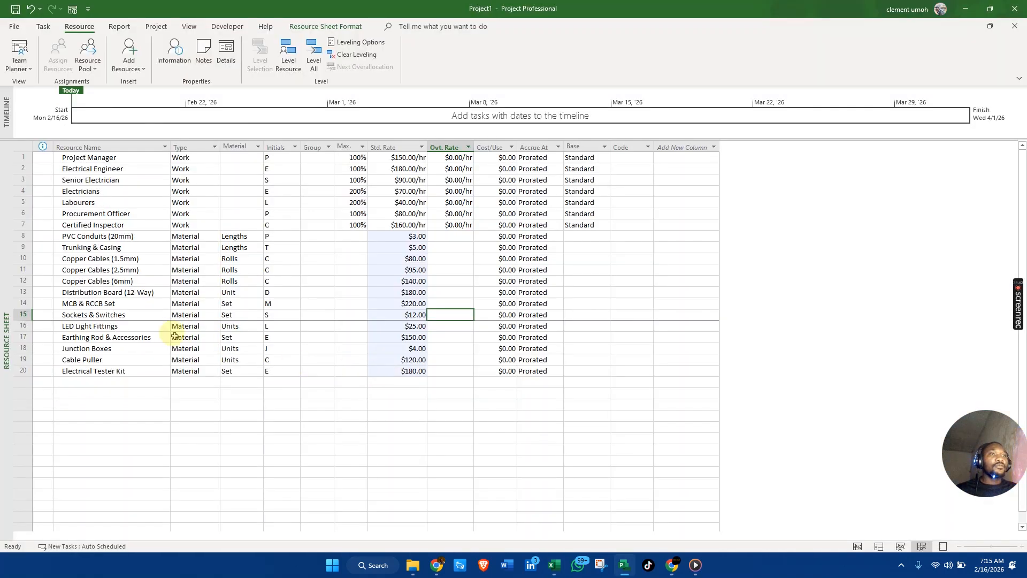
Switch to the Gantt Chart view and open the Assign Resources dialog, moving it beside the task table.
right_click(7, 273)
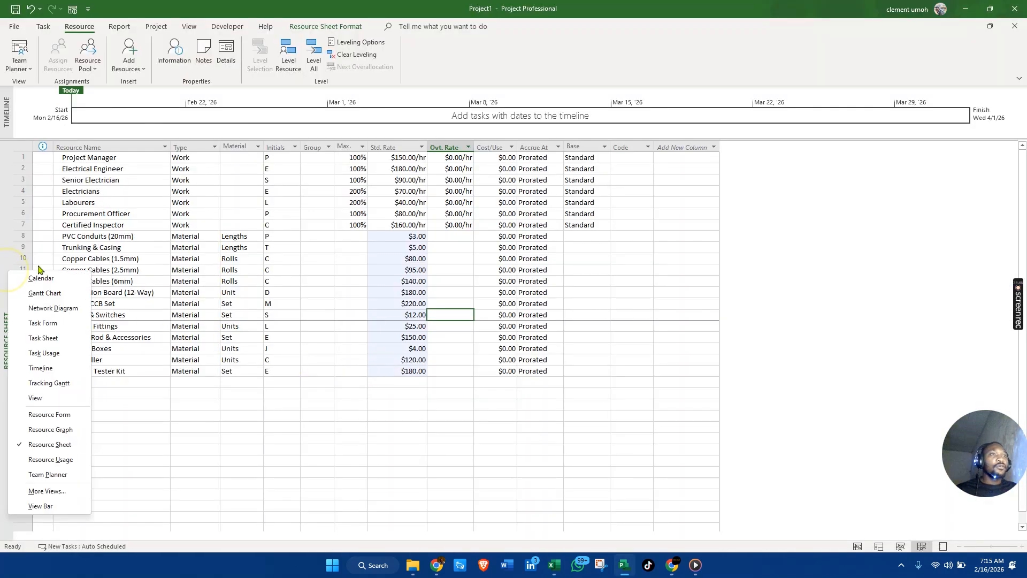
click(45, 293)
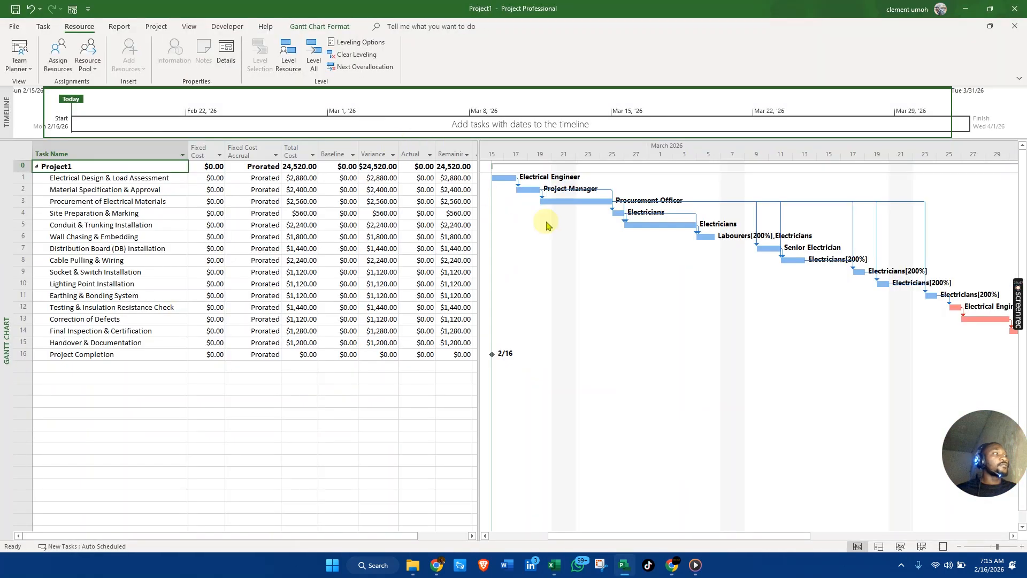
click(57, 53)
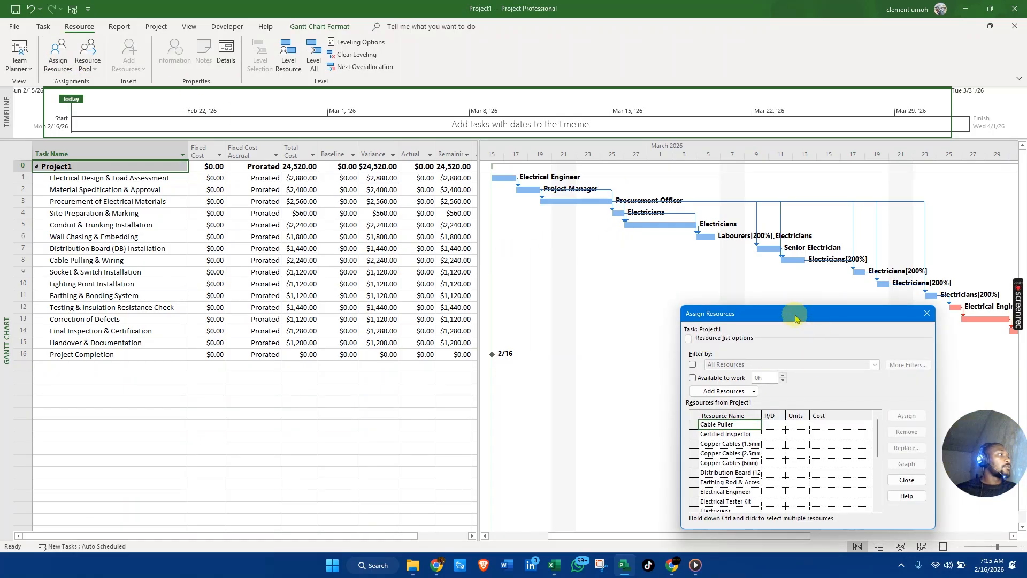
drag(785, 315, 722, 192)
Assign 120 lengths of PVC Conduits (20mm) to the Conduit & Trunking Installation task.
click(19, 225)
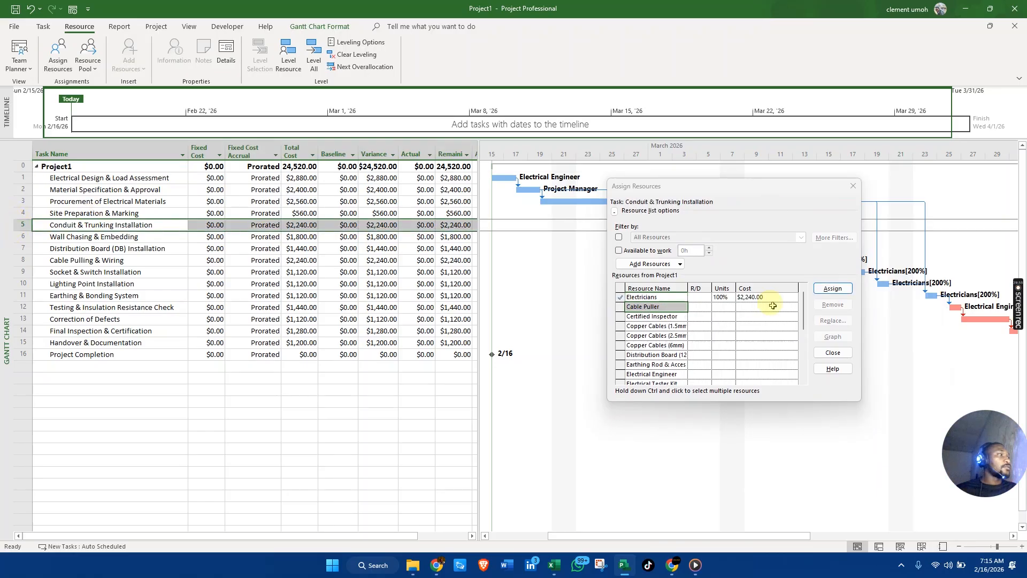
drag(806, 314, 765, 347)
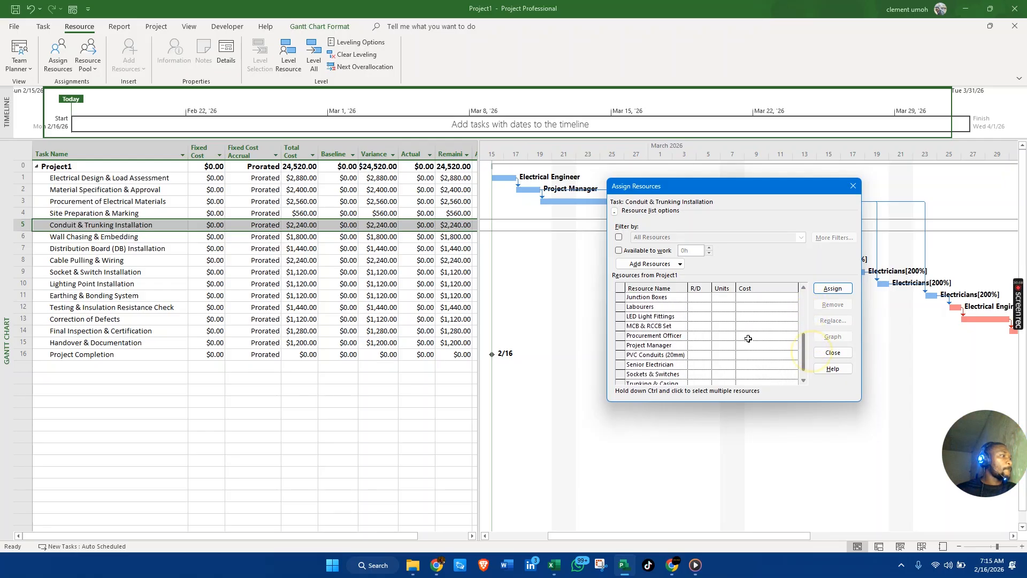
click(678, 356)
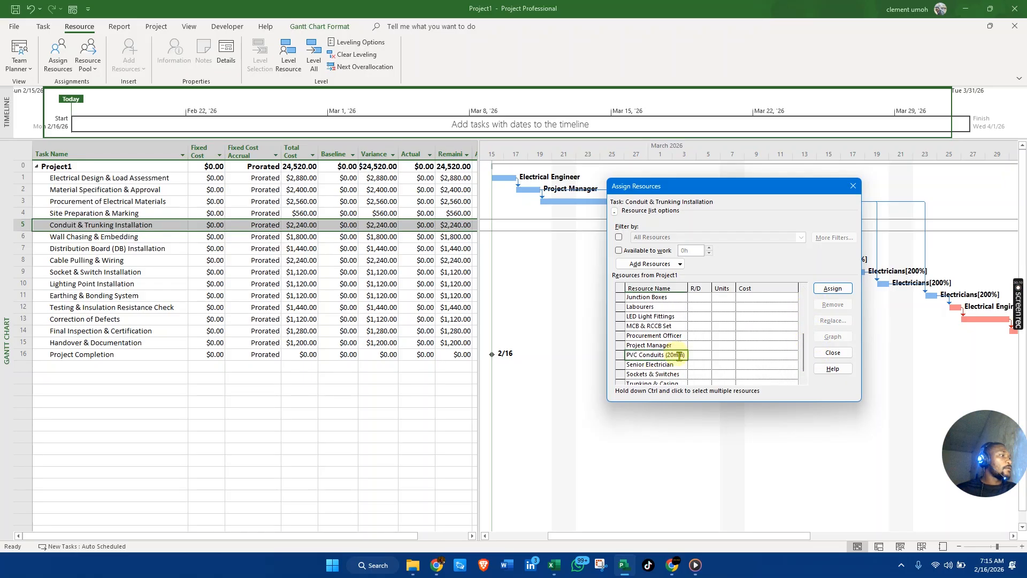
click(726, 356)
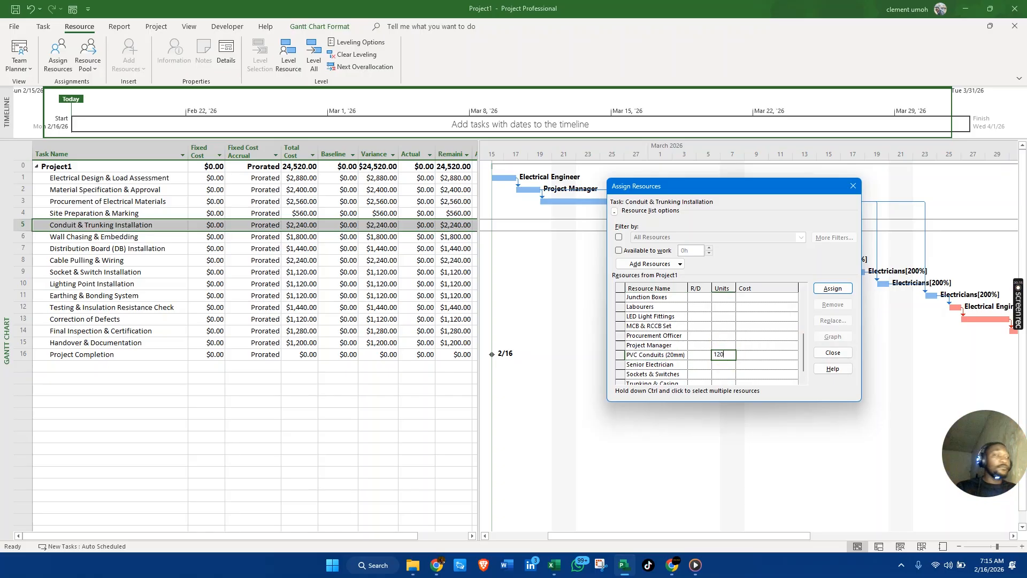
click(832, 288)
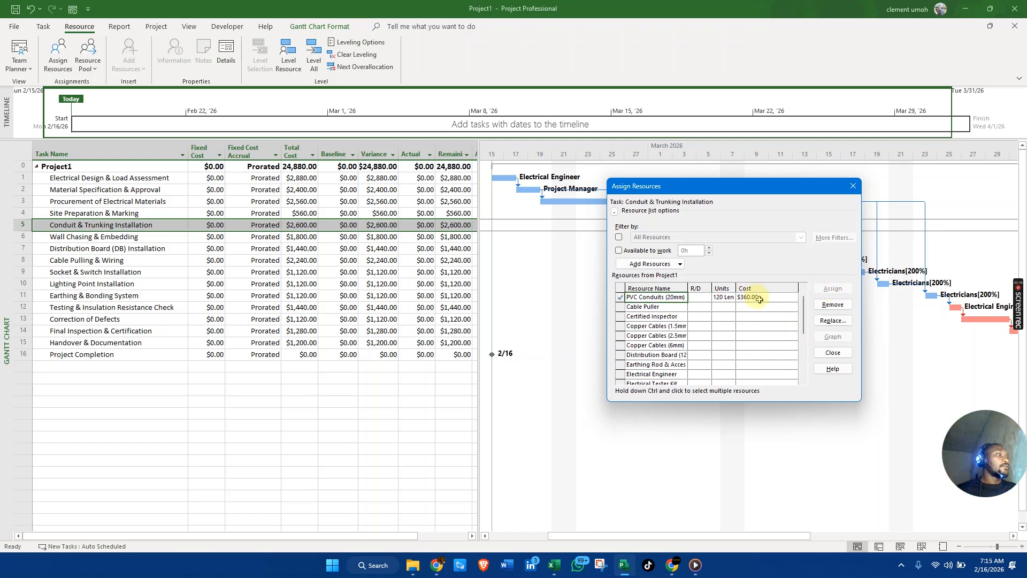
In the Excel materials sheet, check the total cost of PVC Conduits (20mm) and copy the unit cost of Trunking & Casing.
key(alt+Tab)
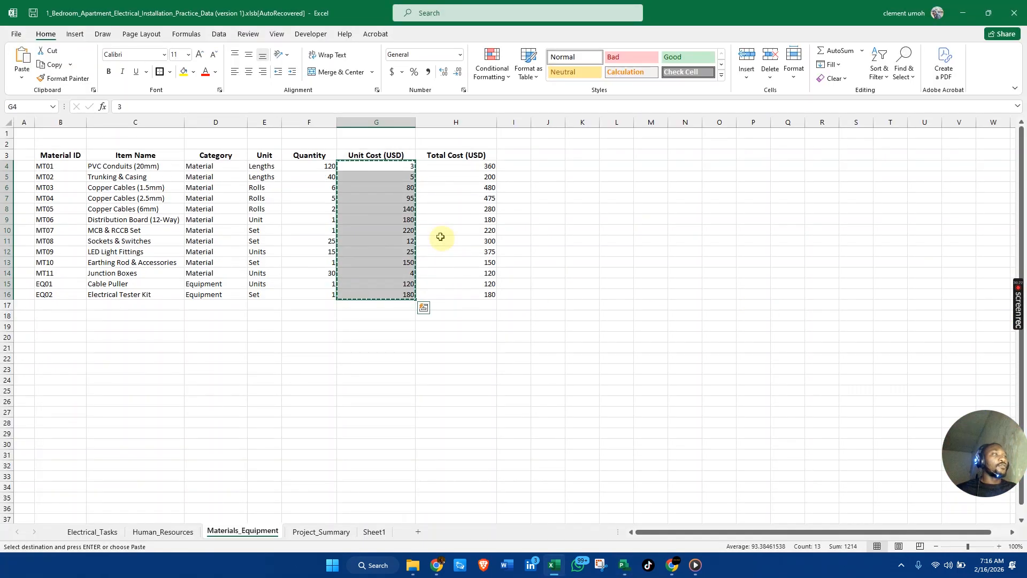
click(486, 166)
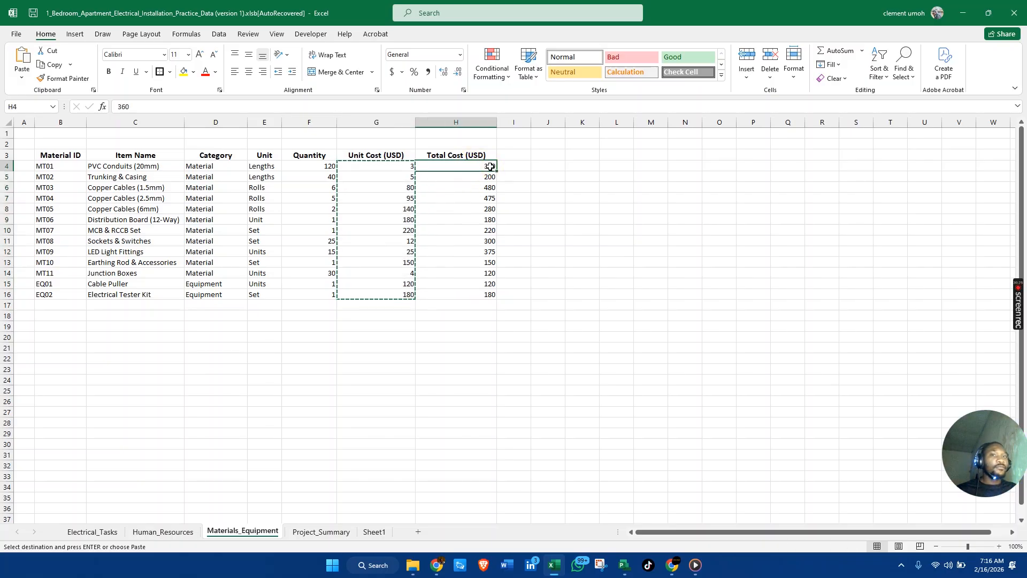
click(358, 176)
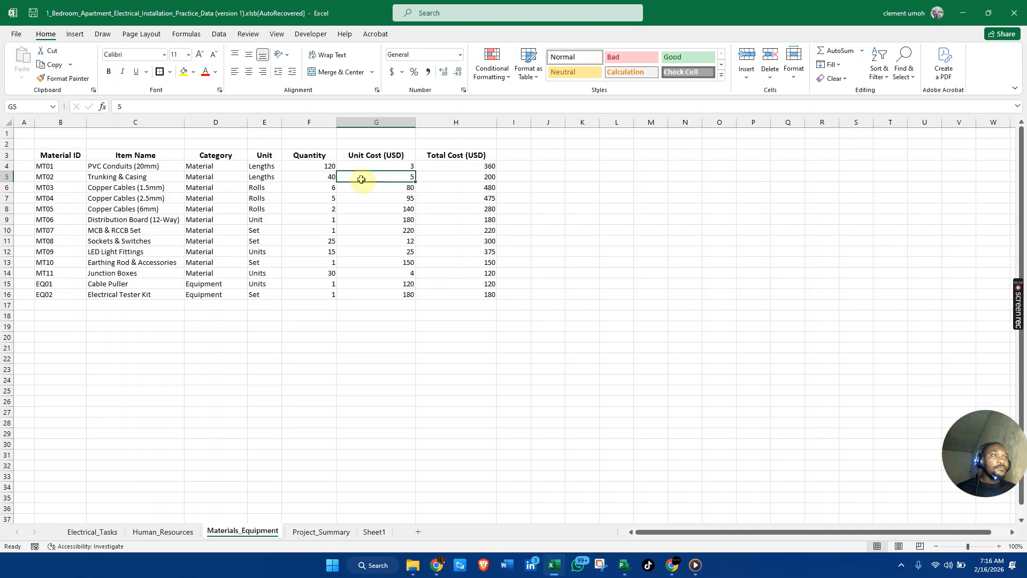
click(361, 179)
key(ctrl+c)
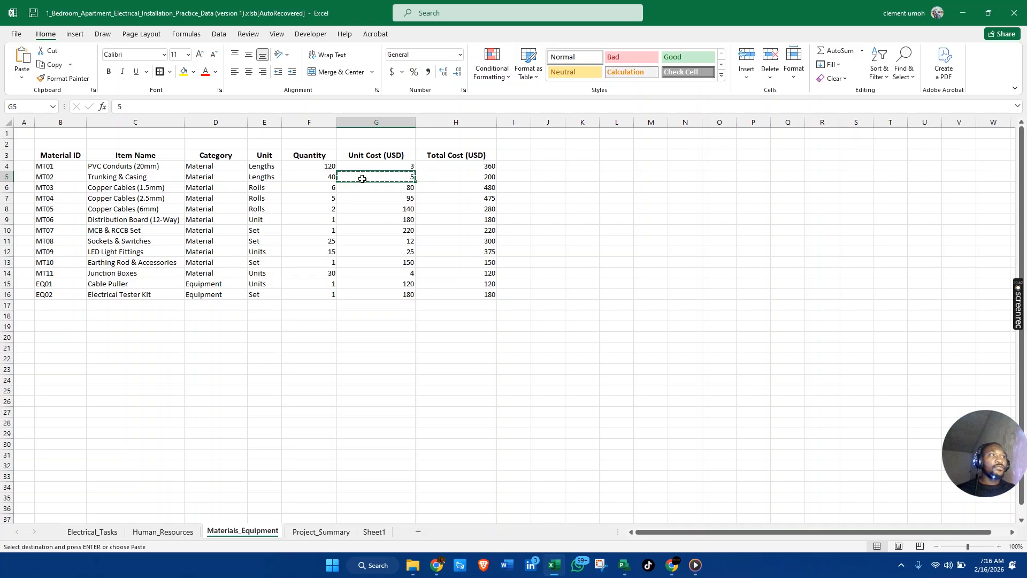
Return to Project and assign 5 lengths of Trunking & Casing to the Conduit & Trunking Installation task.
key(alt+Tab)
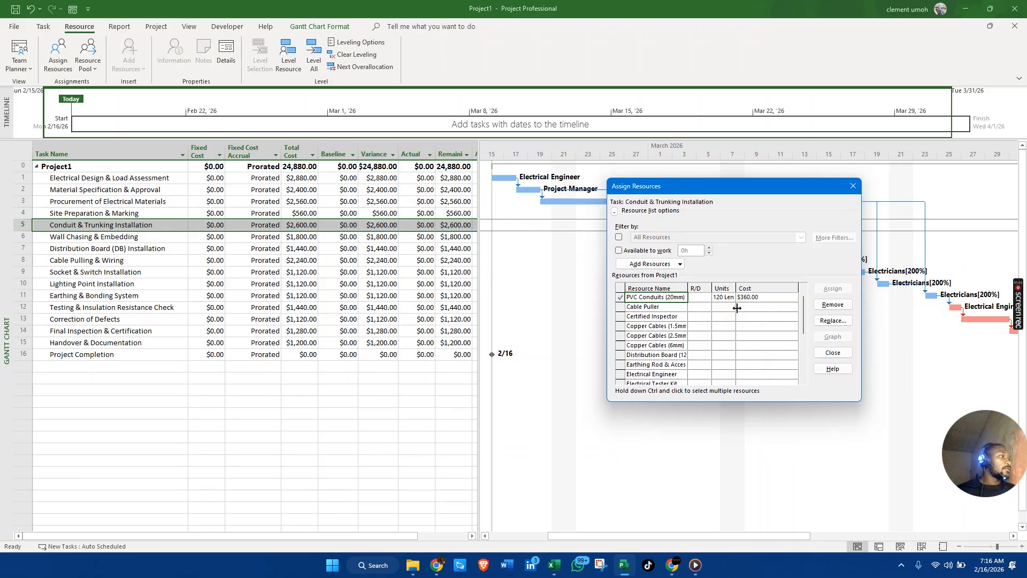
drag(803, 319, 803, 361)
click(721, 375)
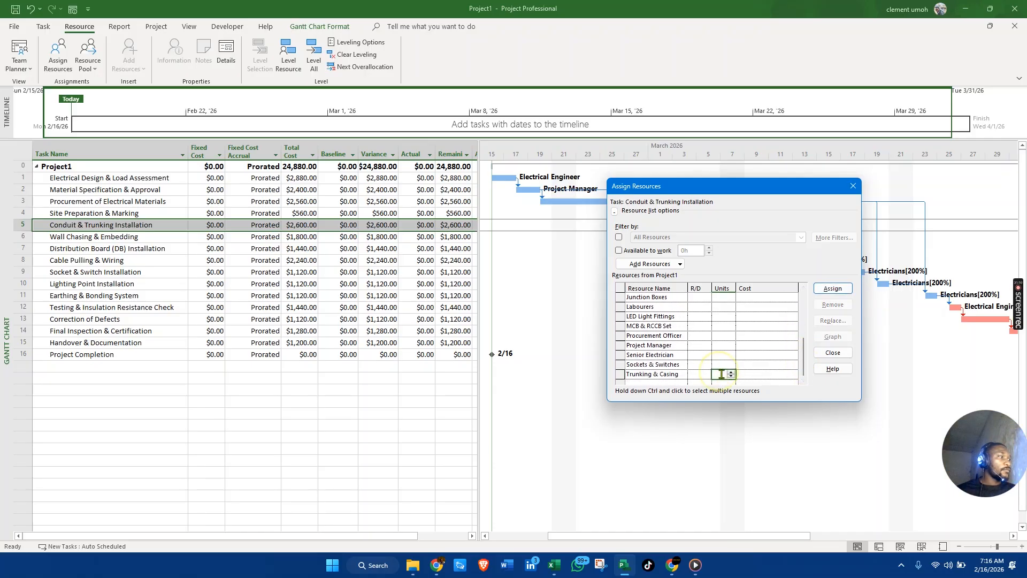
click(721, 374)
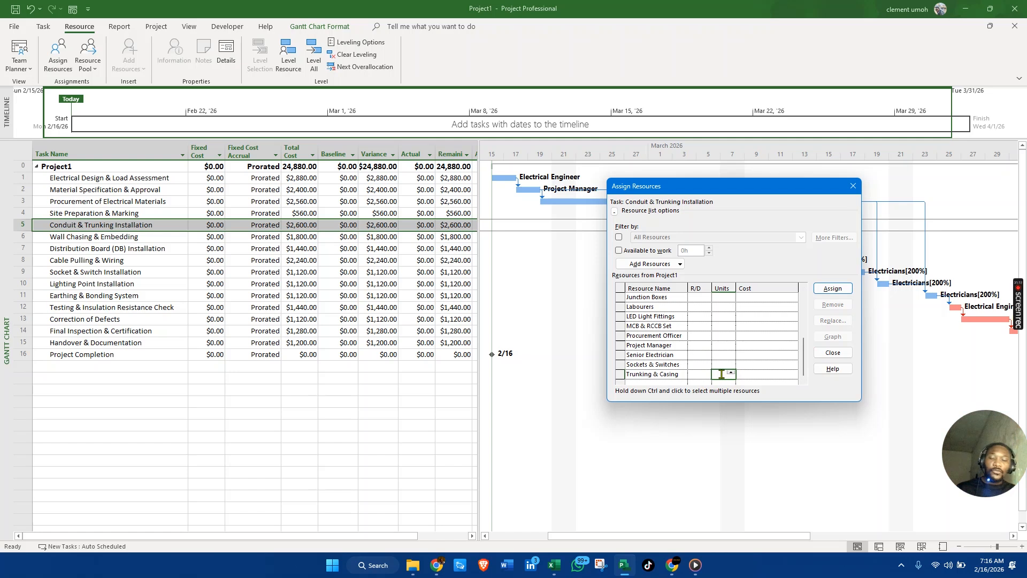
text(5)
click(832, 289)
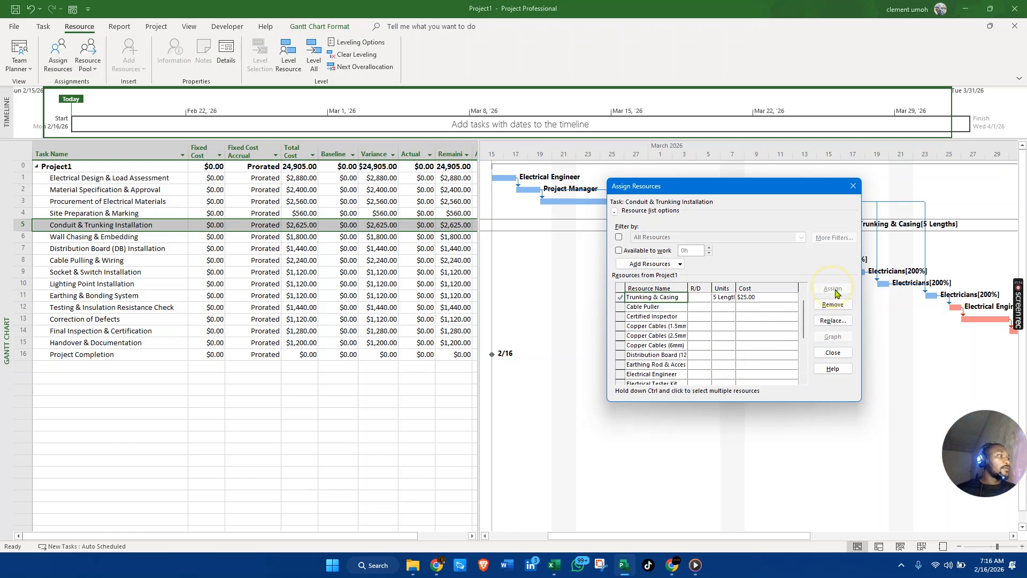
Review the Conduit & Trunking Installation assignments on the Gantt bar and change Trunking & Casing to 40 lengths.
drag(652, 187, 383, 267)
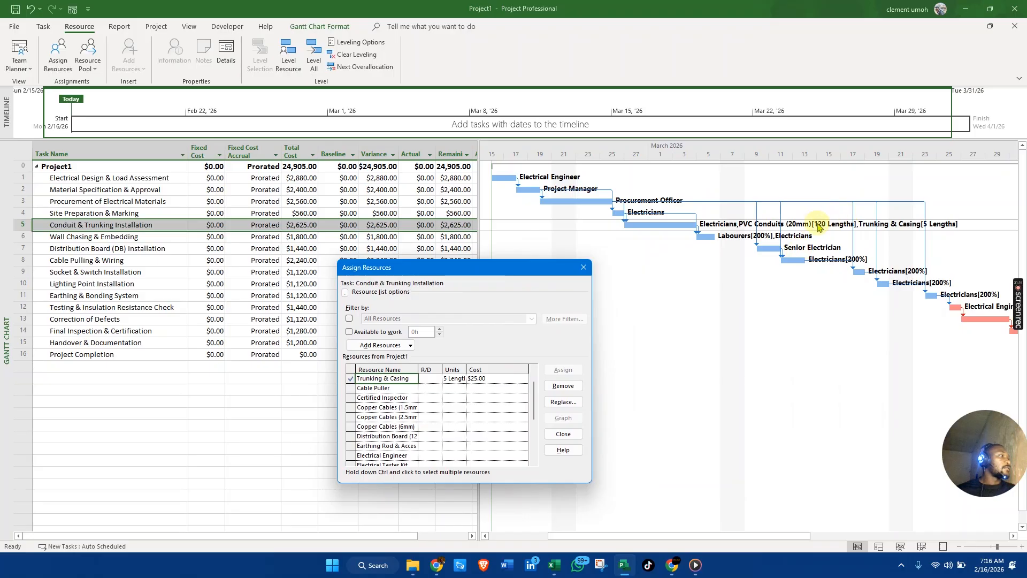
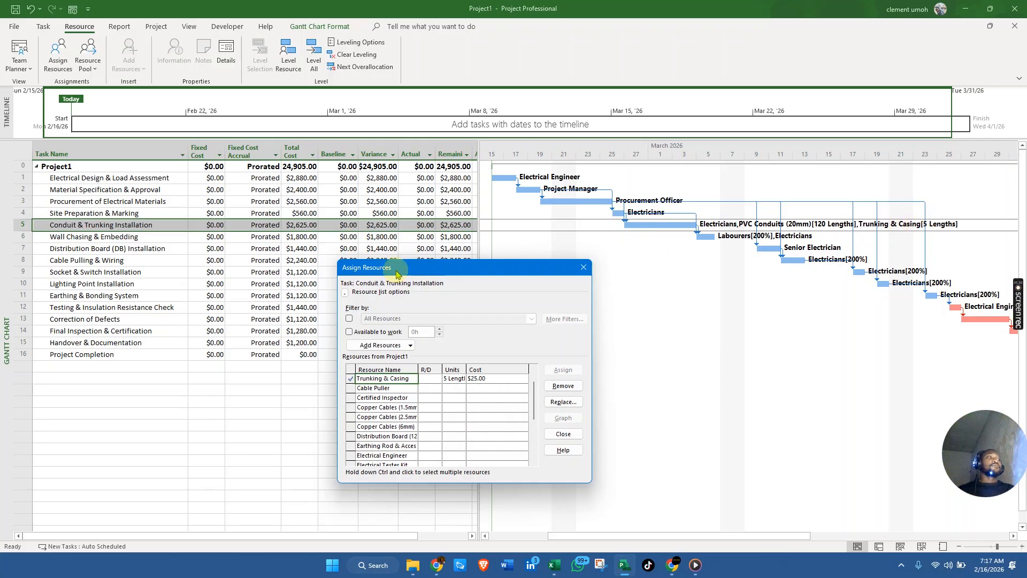
drag(478, 283, 700, 194)
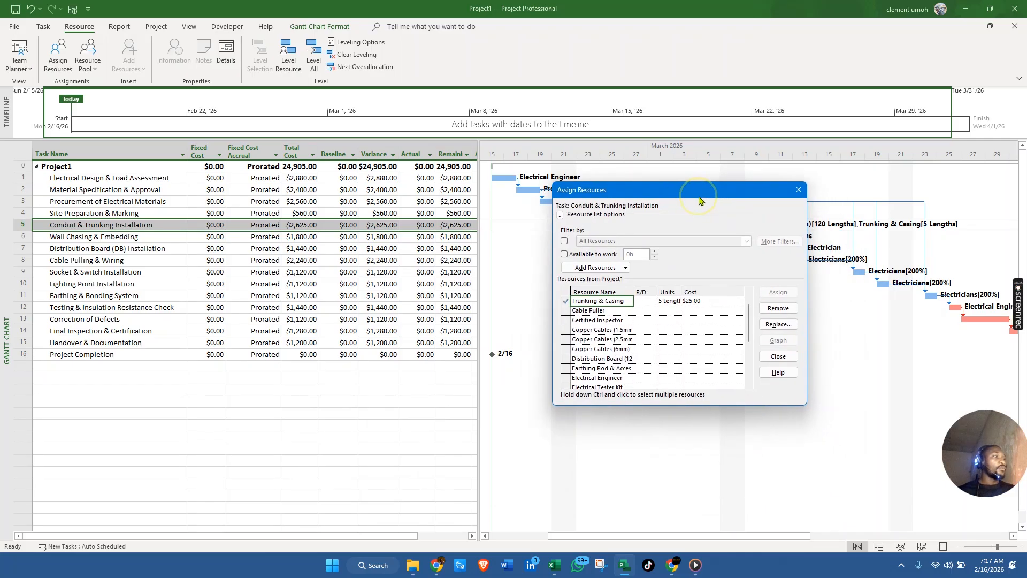
click(22, 262)
key(alt+Tab)
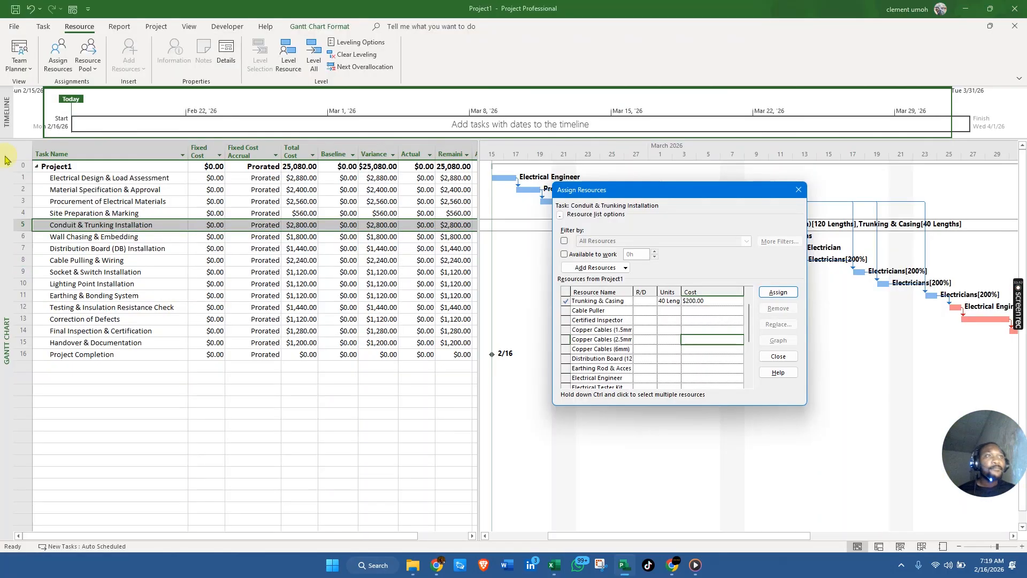
Assign 6 rolls of Copper Cables (1.5mm) to Cable Pulling & Wiring, using the Excel quantity and checking the cost against the sheet.
key(alt+Tab)
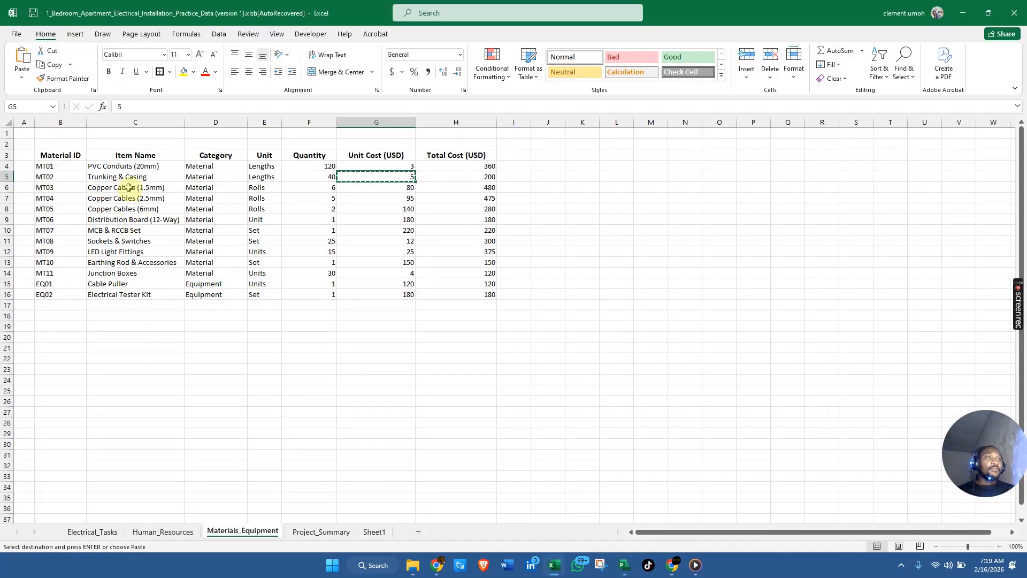
click(328, 188)
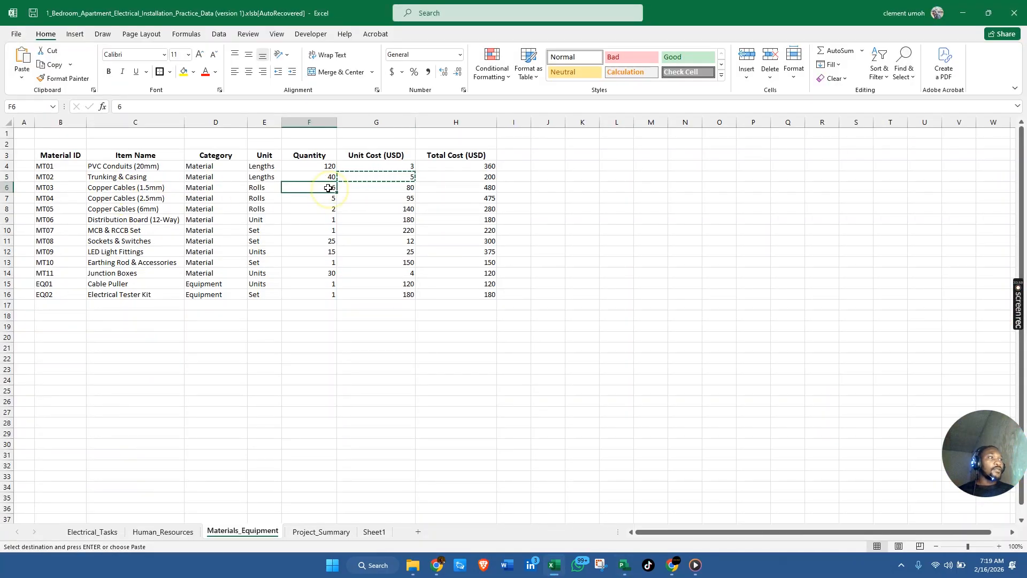
key(alt+Tab)
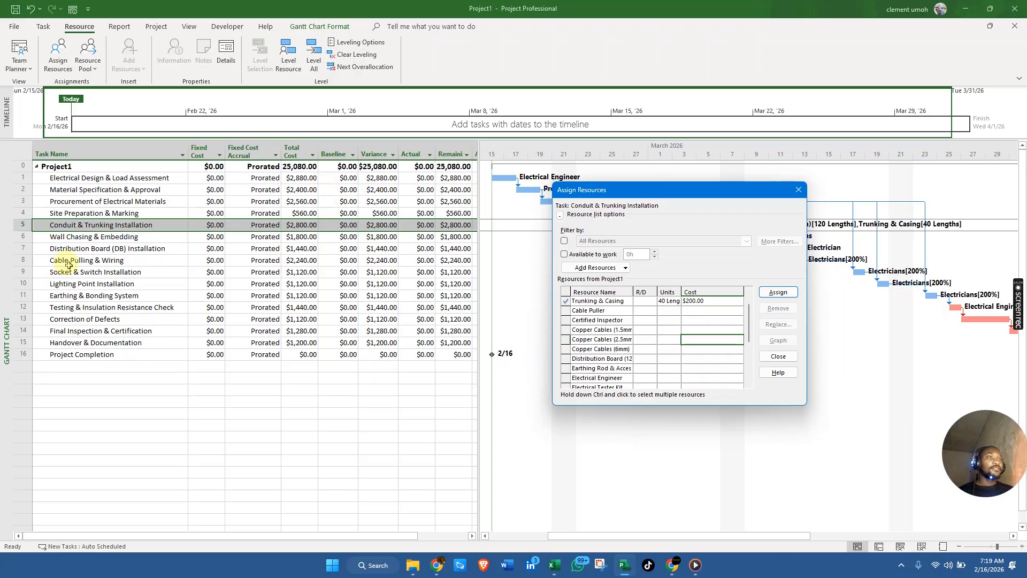
click(22, 254)
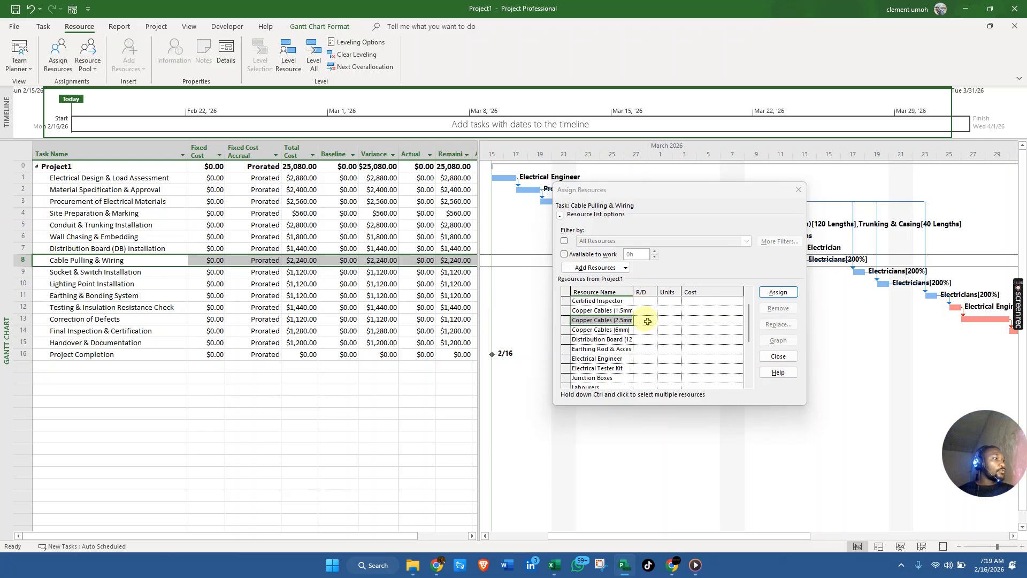
click(625, 311)
click(663, 309)
text(6)
click(766, 292)
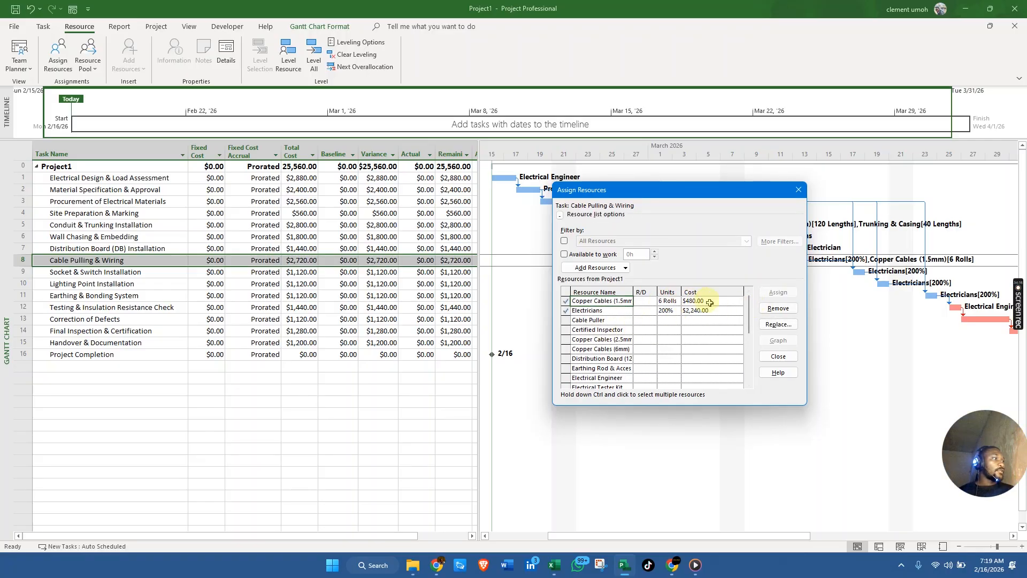
key(alt+Tab)
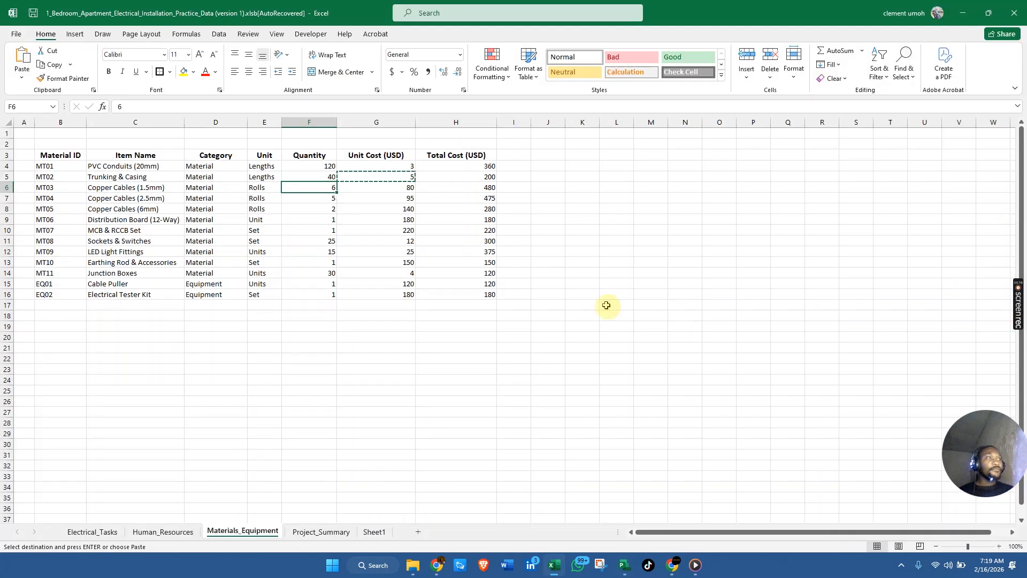
click(481, 188)
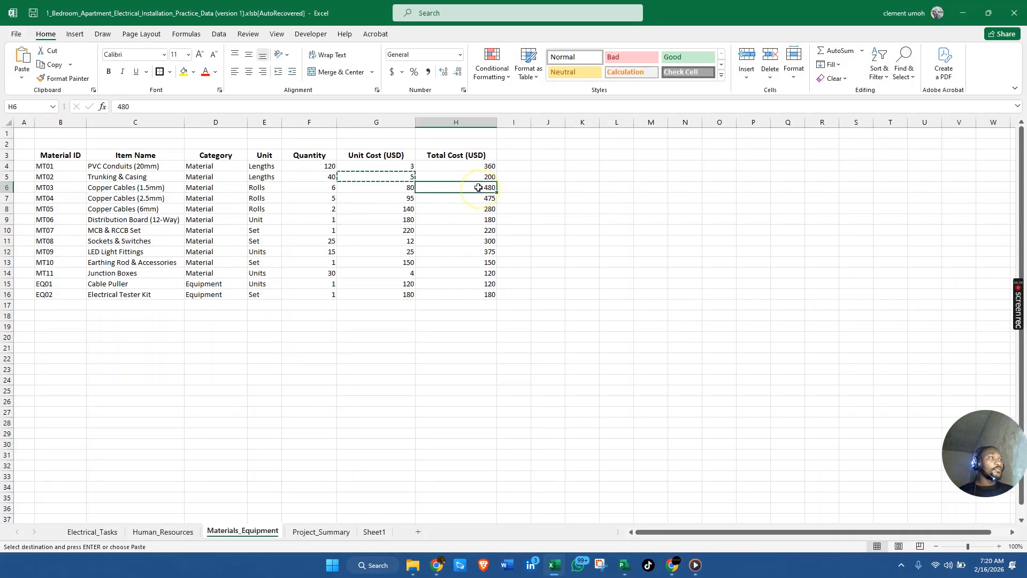
Check the Copper Cables (2.5mm) quantity in Excel, switch to Project and assign 5 rolls of it to Socket & Switch Installation.
click(326, 198)
key(alt+Tab)
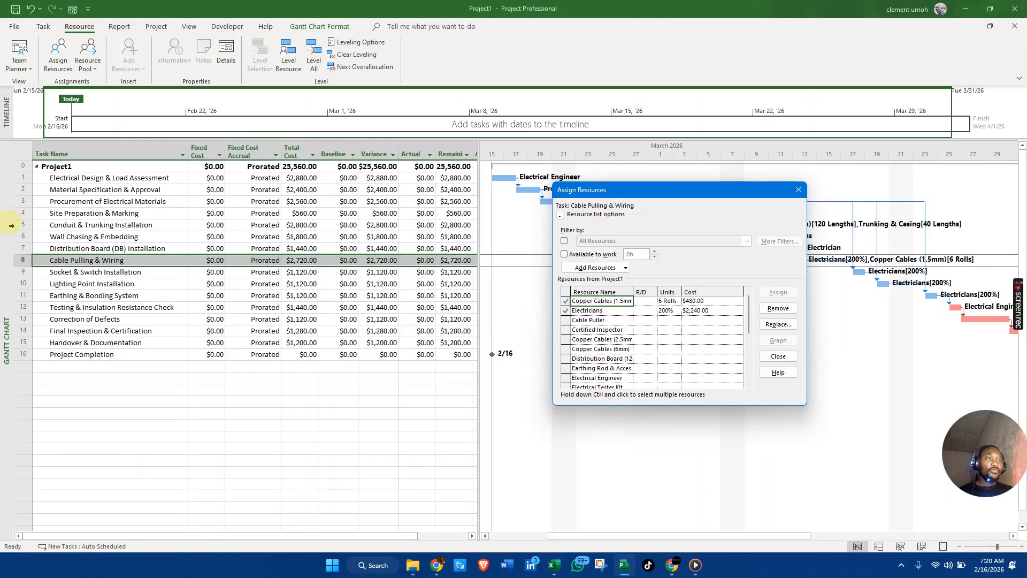
click(24, 272)
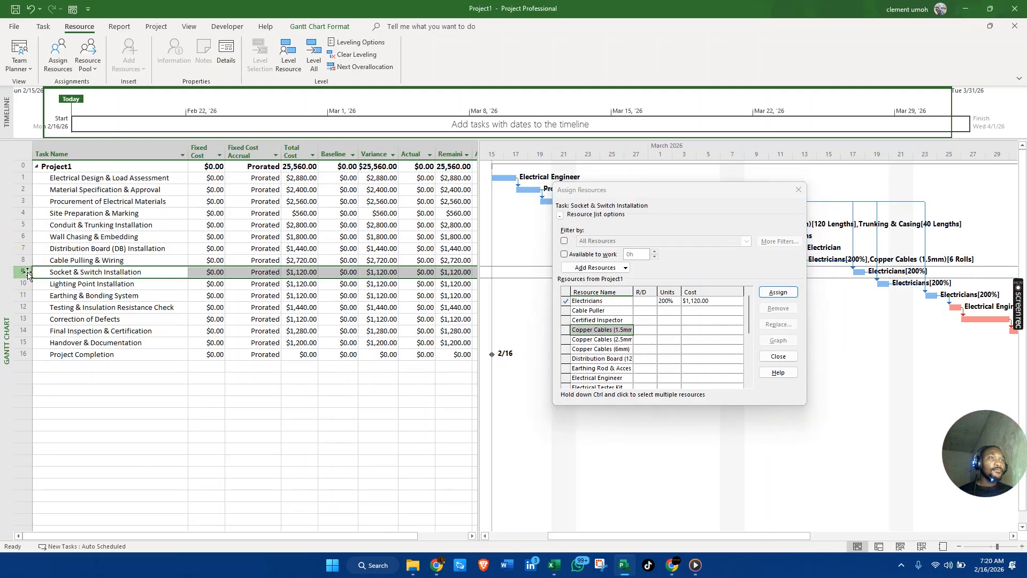
click(642, 340)
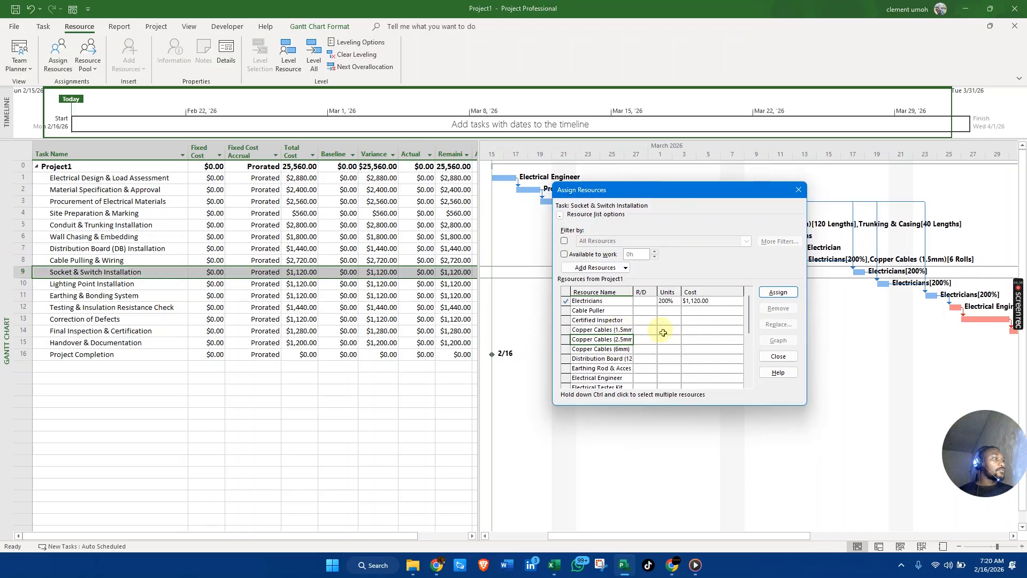
click(675, 339)
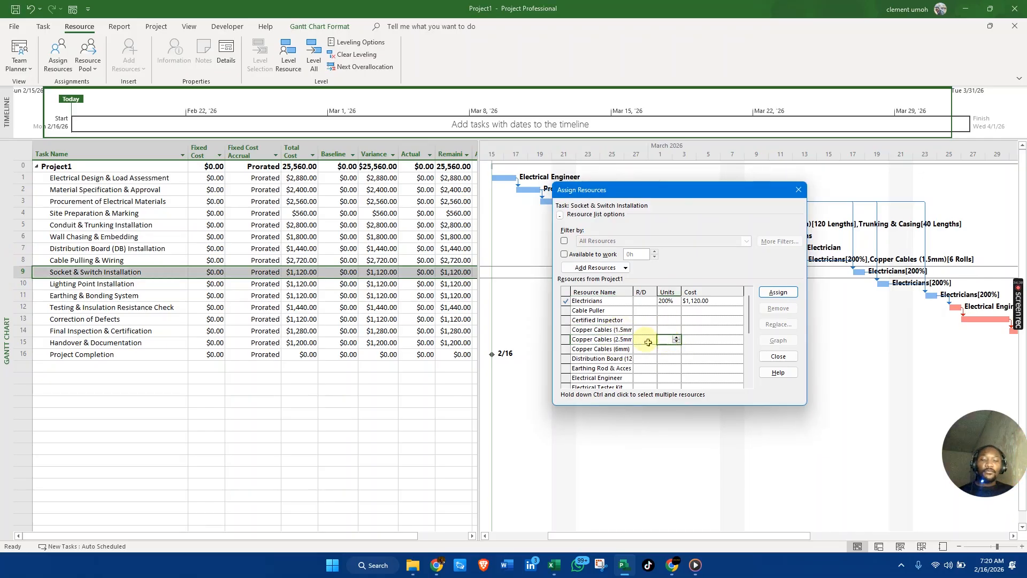
text(5)
click(778, 292)
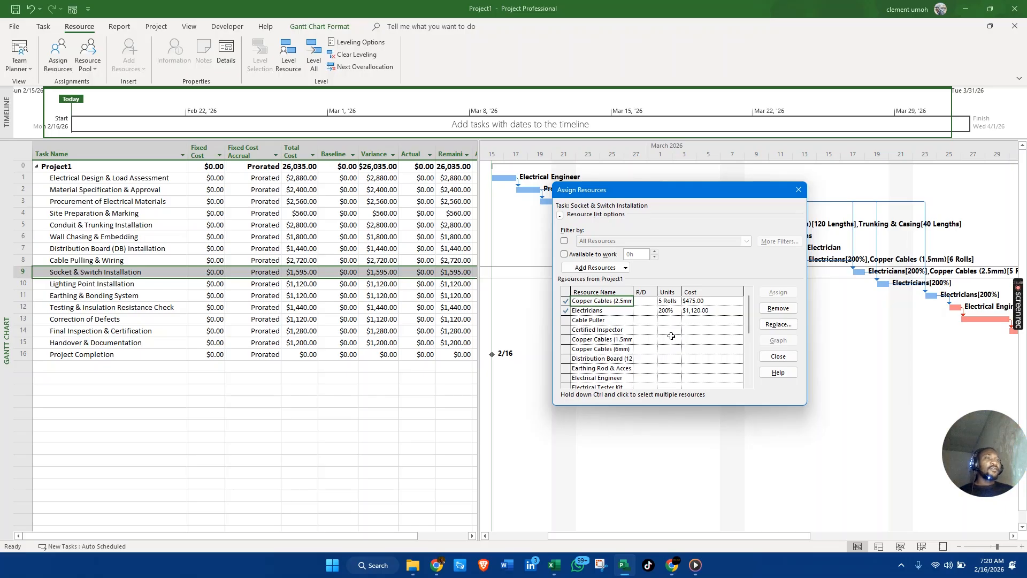
Assign 5 rolls of Copper Cables (1.5mm) to Lighting Point Installation and remove that cable from Cable Pulling & Wiring.
click(151, 284)
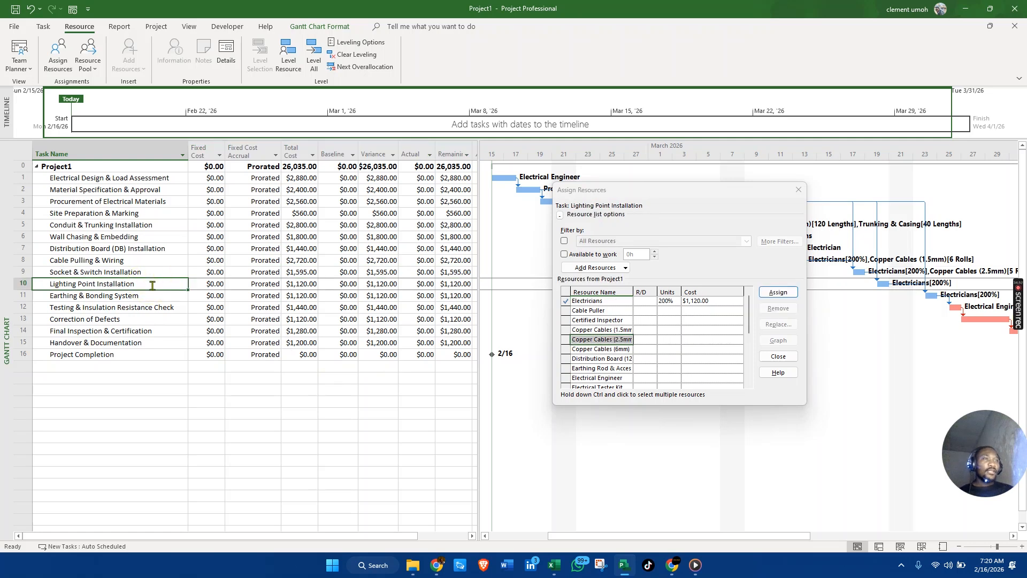
click(623, 330)
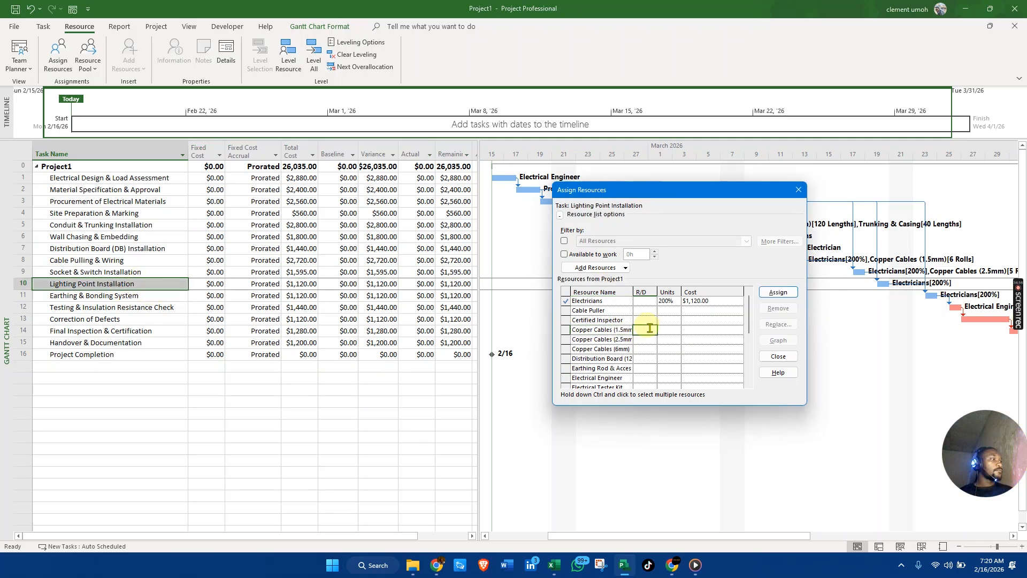
click(663, 330)
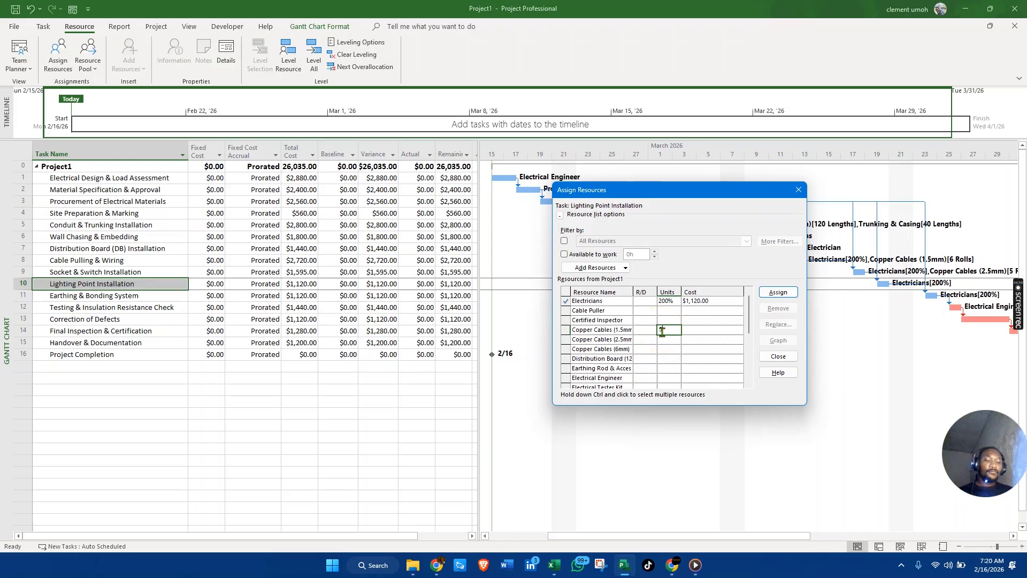
text(5)
click(778, 292)
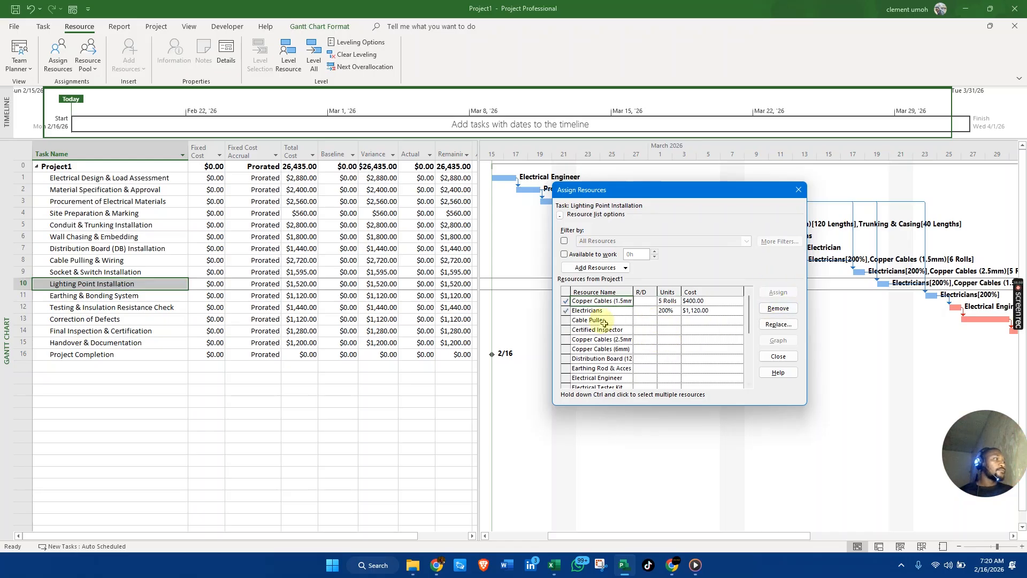
click(88, 262)
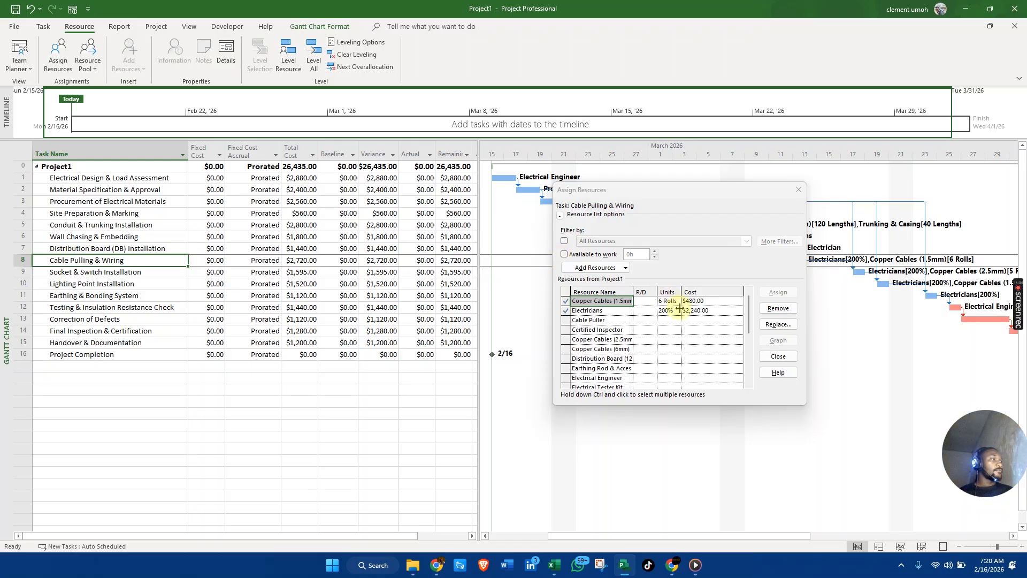
click(778, 308)
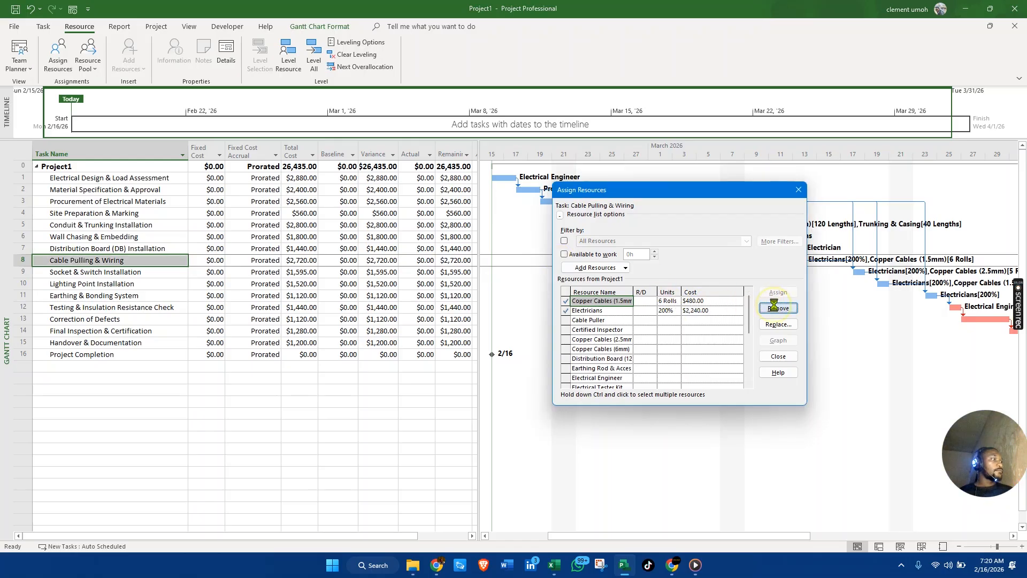
Set the Copper Cables (1.5mm) quantity on Lighting Point Installation to 6 rolls.
click(70, 282)
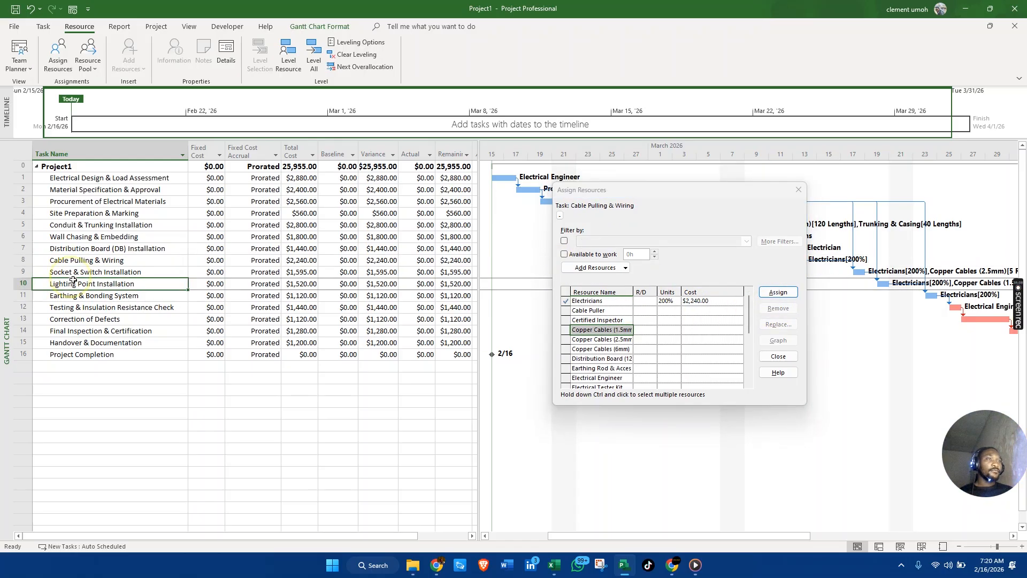
click(668, 301)
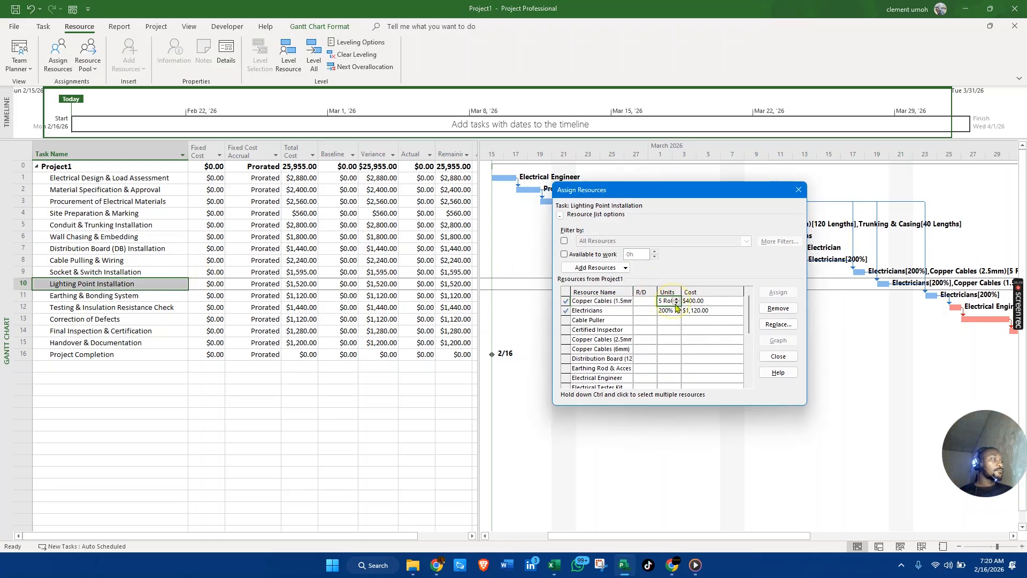
key(BackSpace)
key(BackSpace)
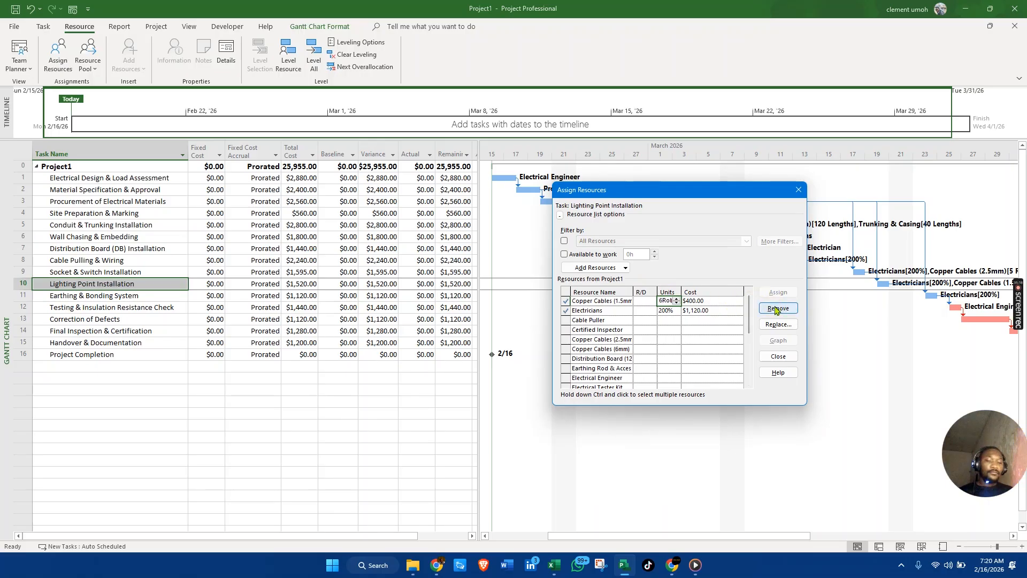
text(6)
click(716, 340)
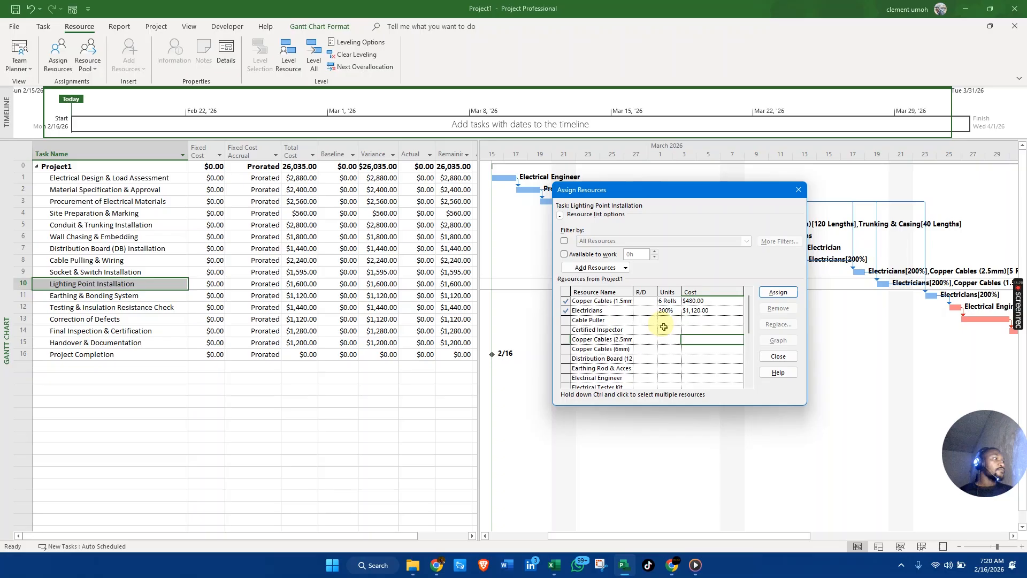
Switch to the Excel materials sheet and look up the quantity of Copper Cables (6mm).
click(153, 304)
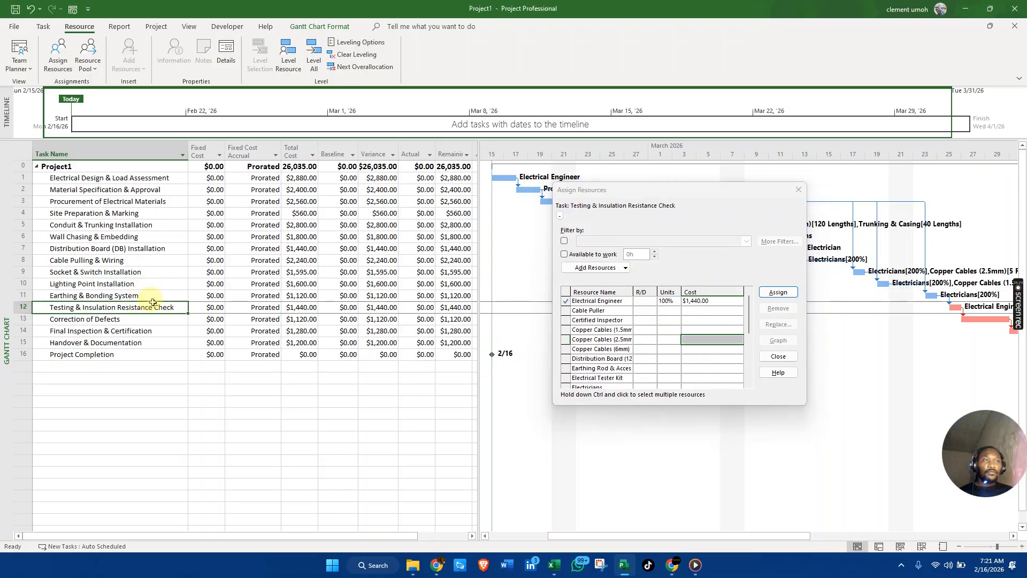
click(163, 293)
key(alt+Tab)
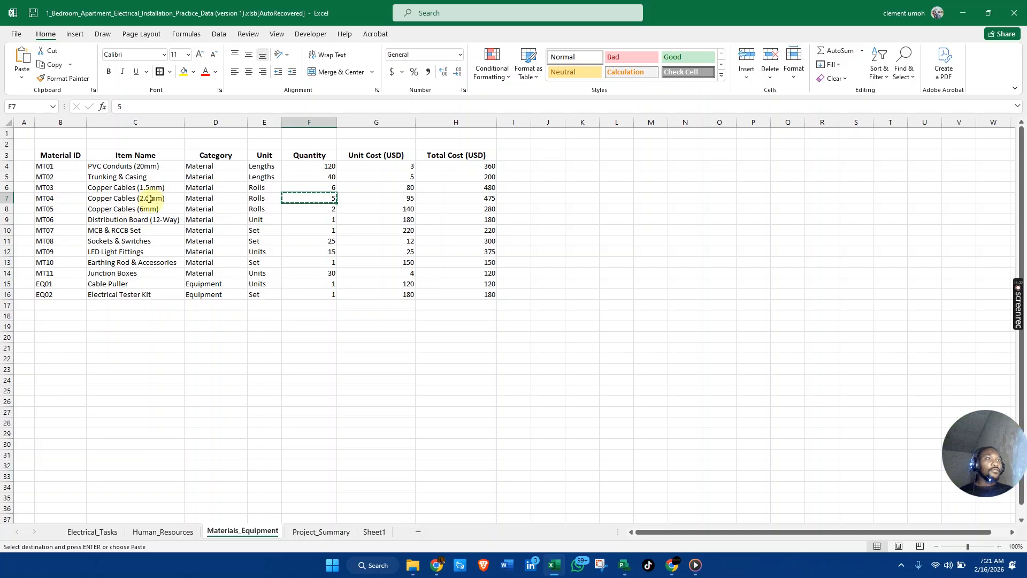
click(154, 212)
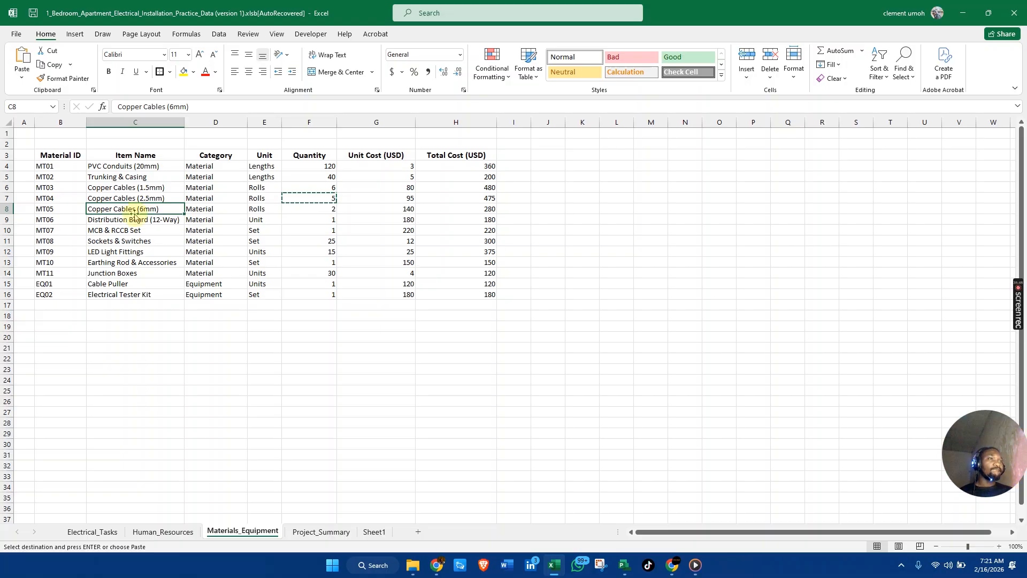
click(315, 208)
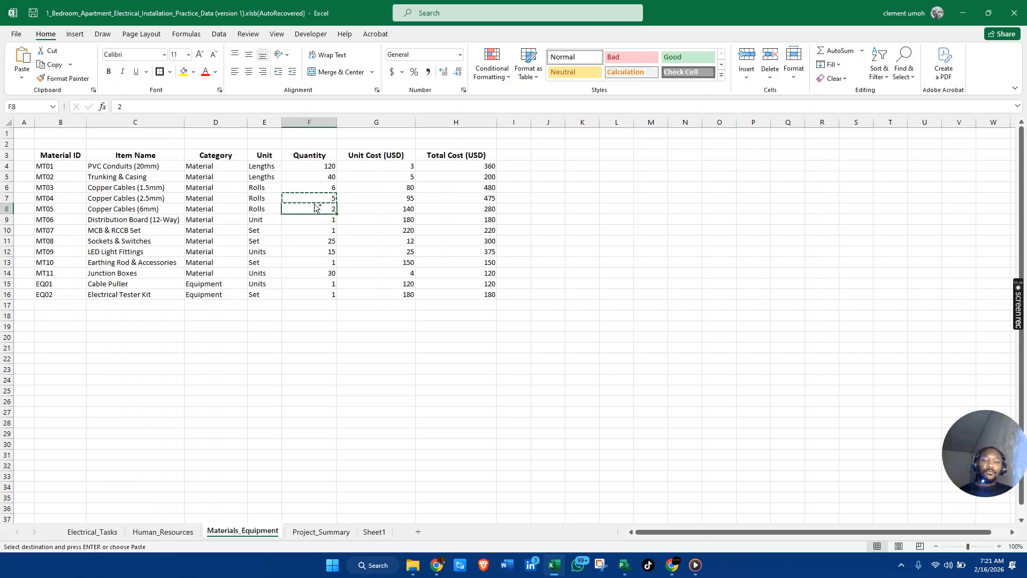
Return to Project and assign 2 rolls of Copper Cables (6mm) to Cable Pulling & Wiring, rechecking the quantity in Excel.
key(alt+Tab)
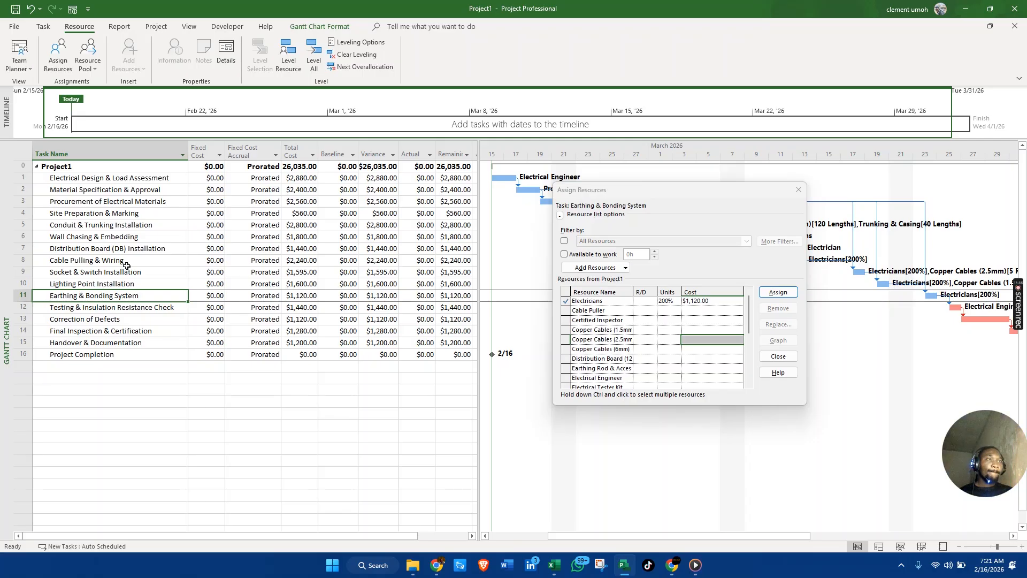
click(69, 261)
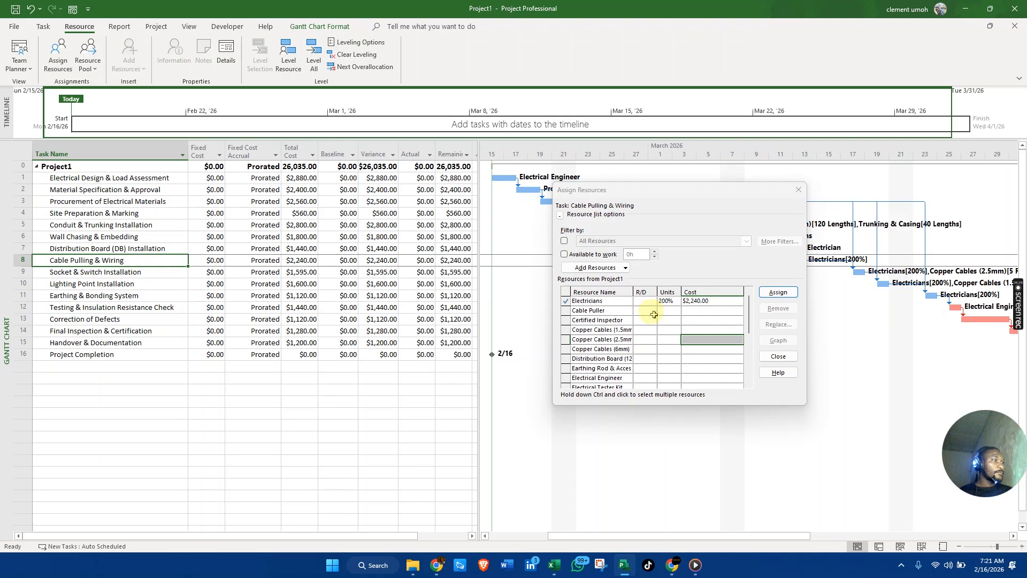
click(623, 348)
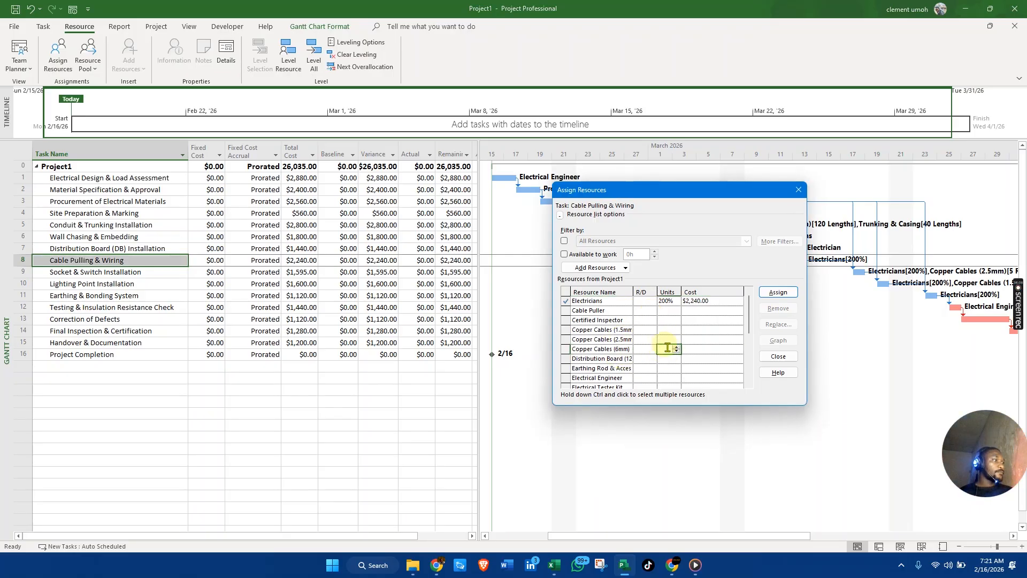
key(alt+Tab)
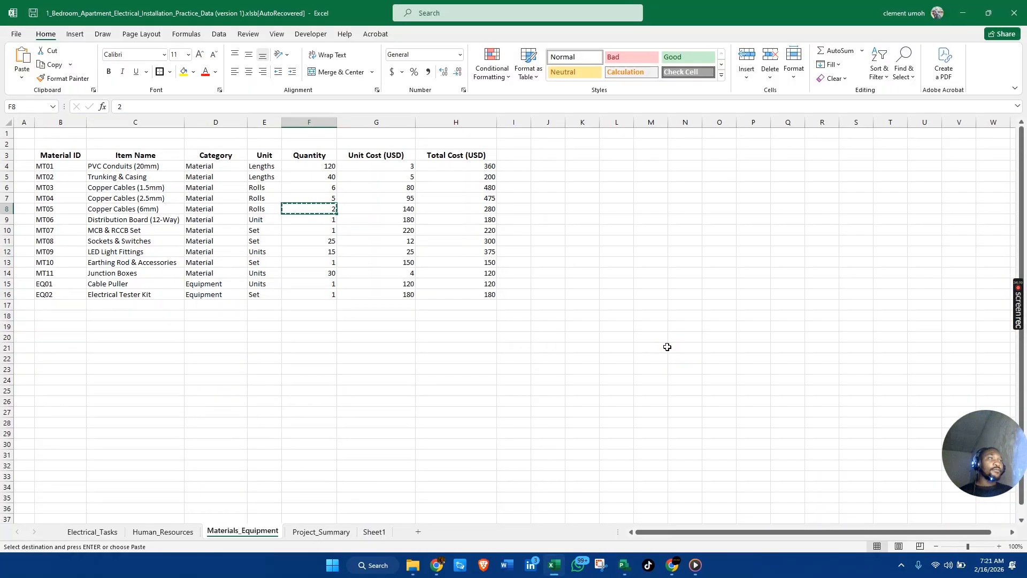
key(alt+Tab)
click(667, 348)
text(2)
click(784, 293)
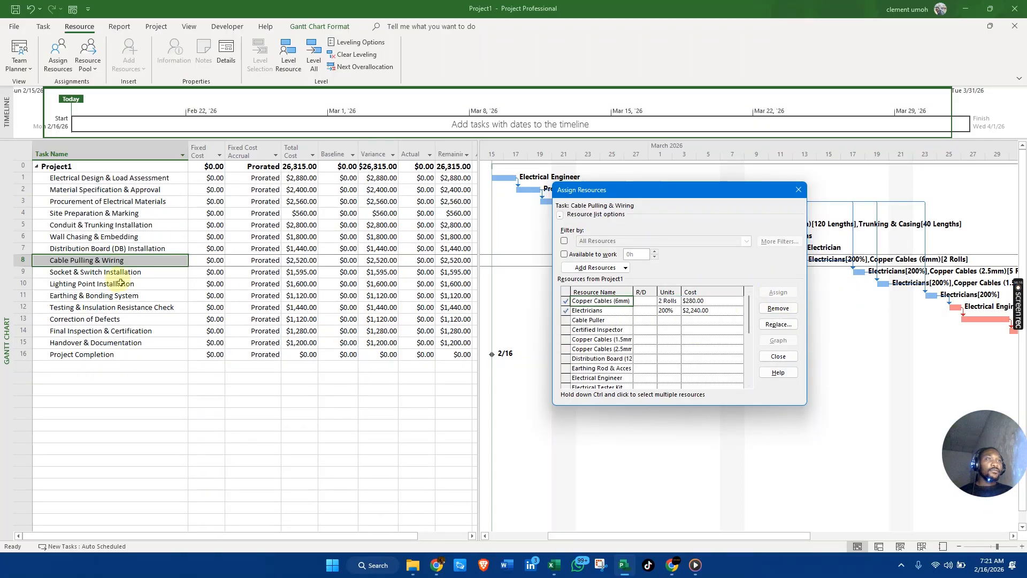
Check the Distribution Board (12-Way) quantity in Excel and assign 1 unit to Distribution Board (DB) Installation in Project.
key(alt+Tab)
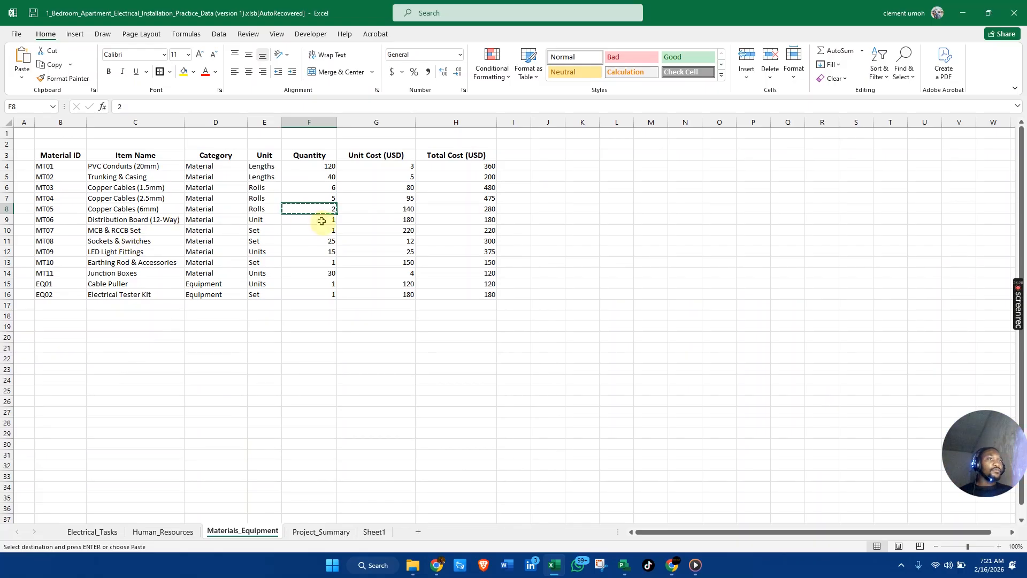
key(alt+Tab)
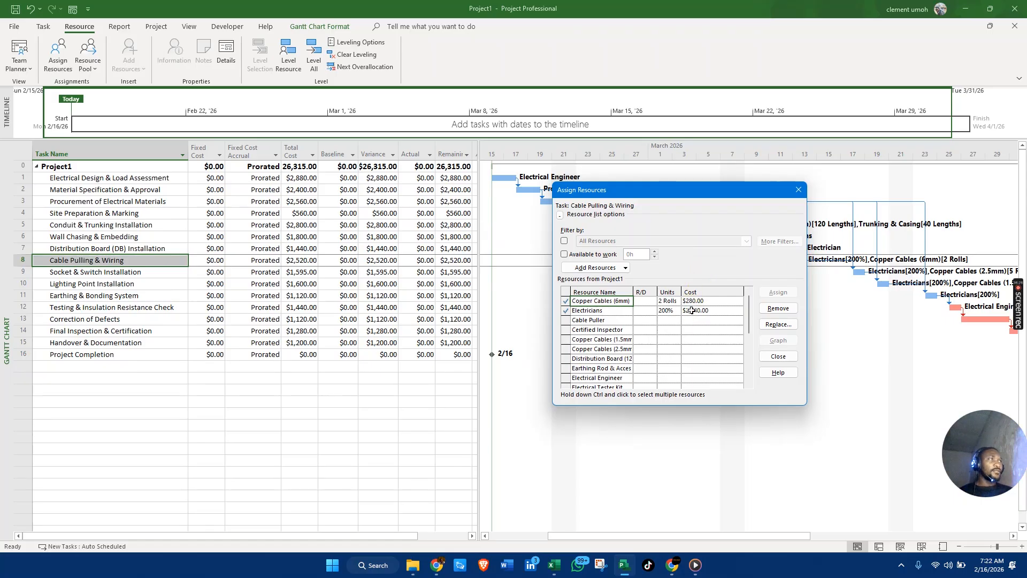
click(92, 248)
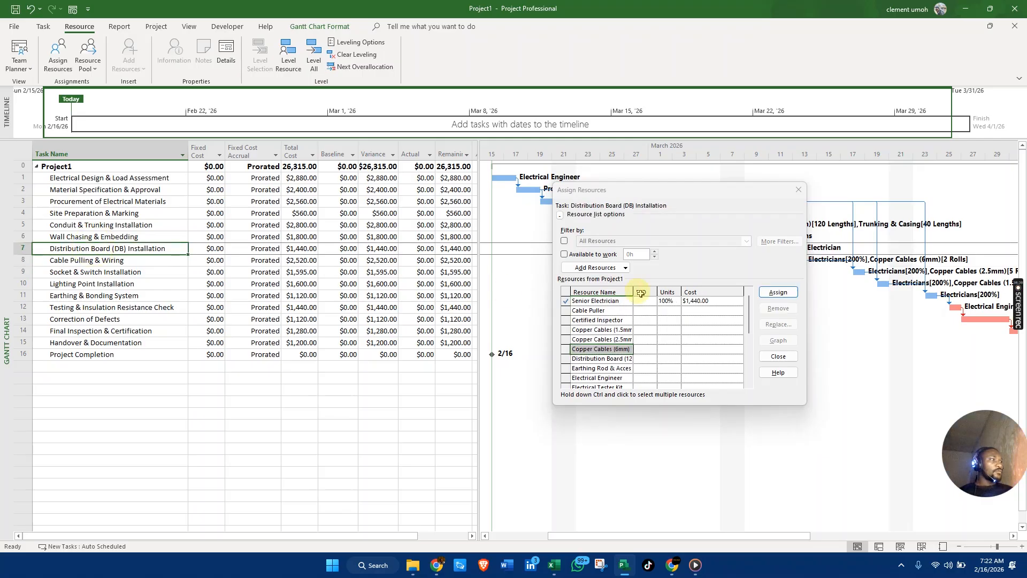
click(623, 359)
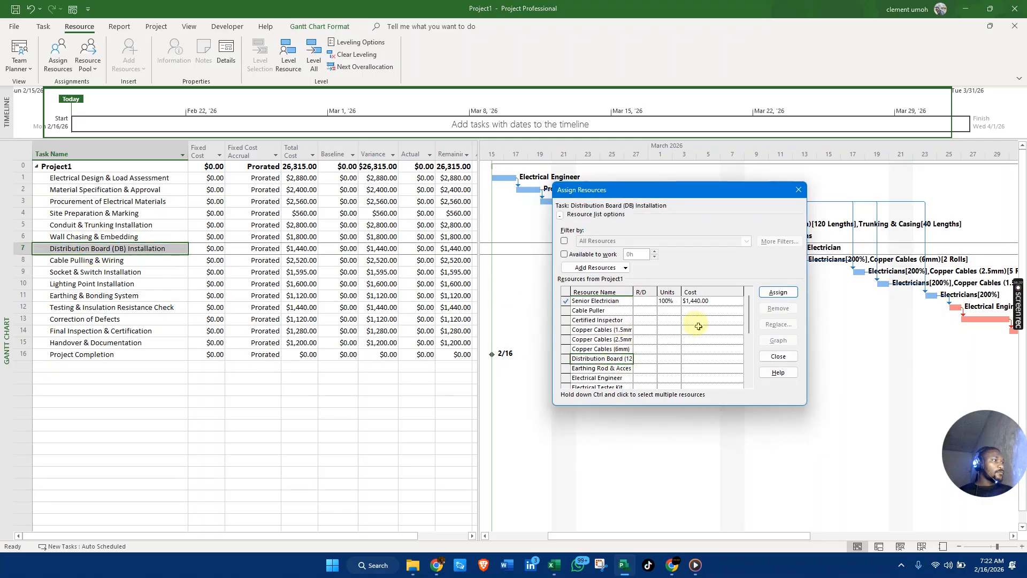
click(666, 354)
text(1)
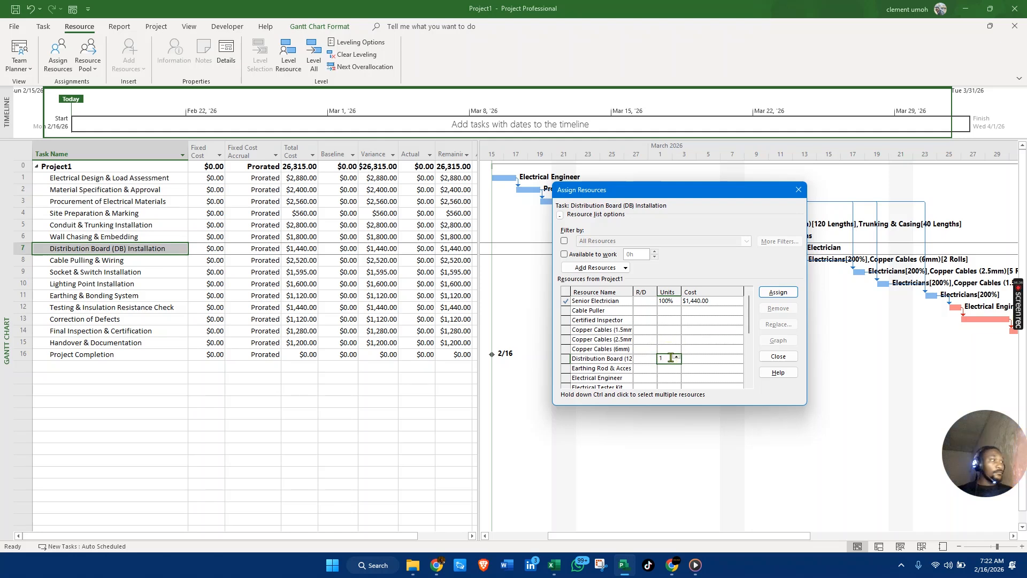
key(Return)
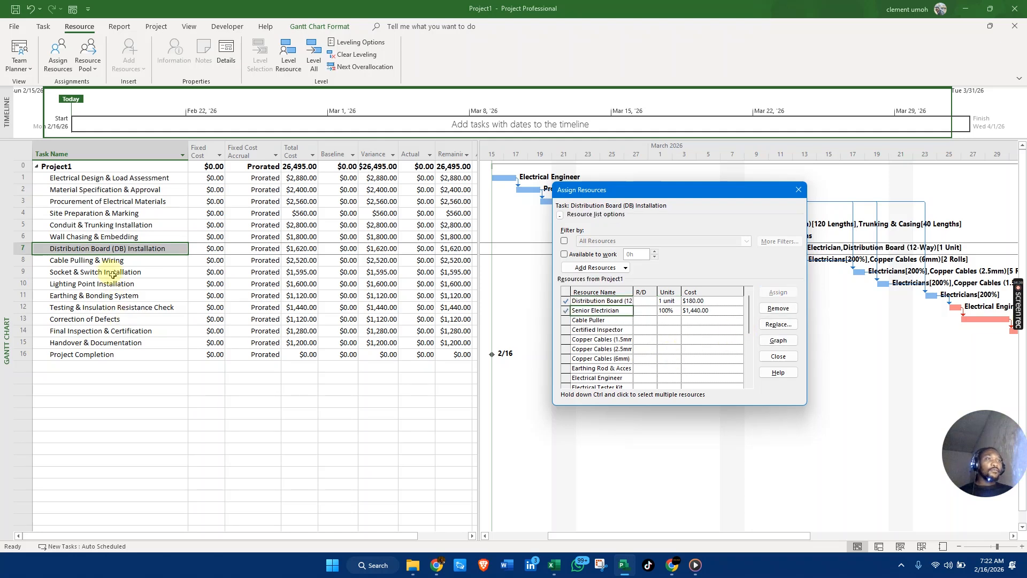
Look up the MCB & RCCB Set quantity in Excel and assign 1 set to Distribution Board (DB) Installation in Project.
key(alt+Tab)
key(ctrl+c)
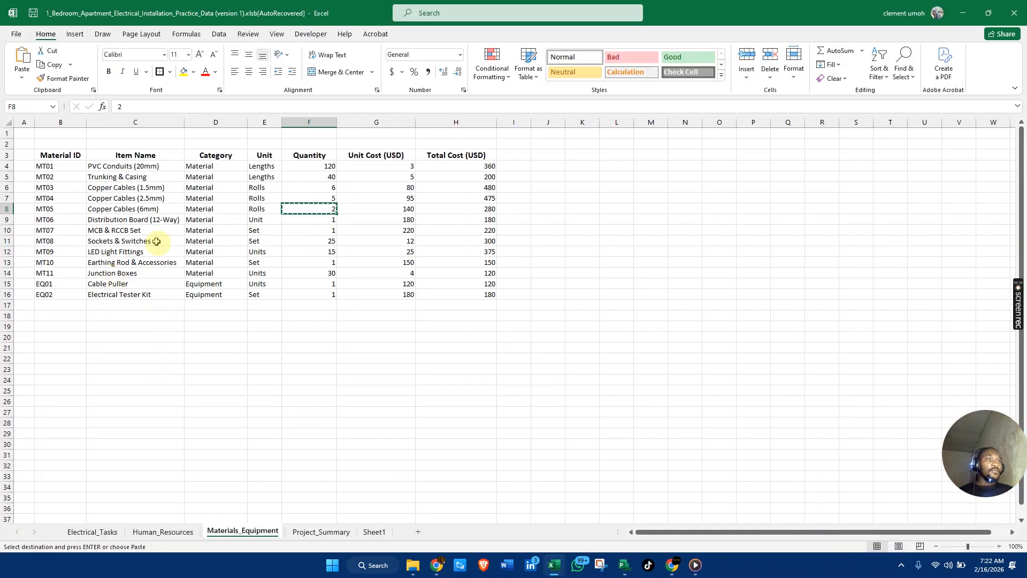
click(144, 241)
click(149, 228)
click(311, 230)
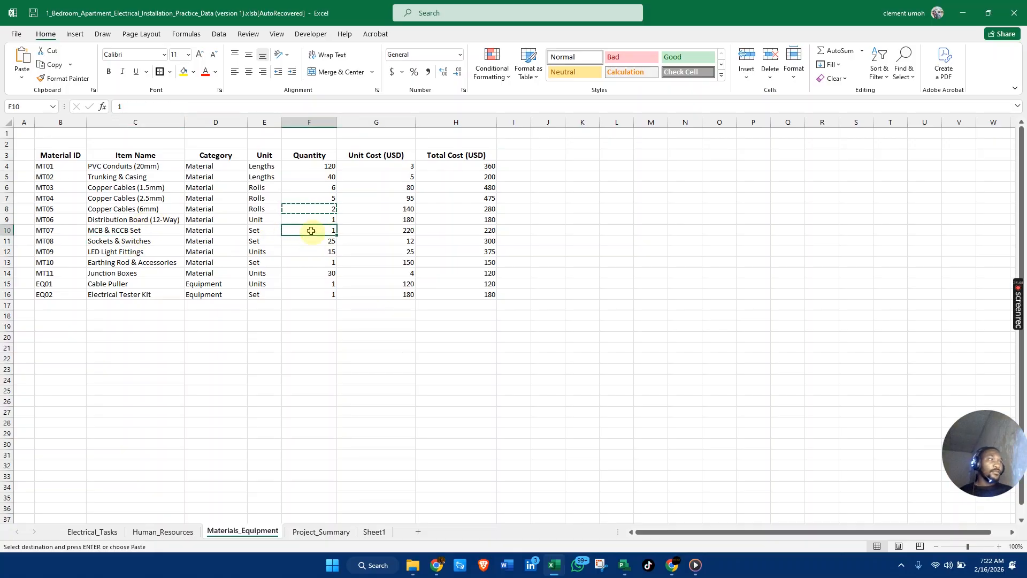
key(alt+Tab)
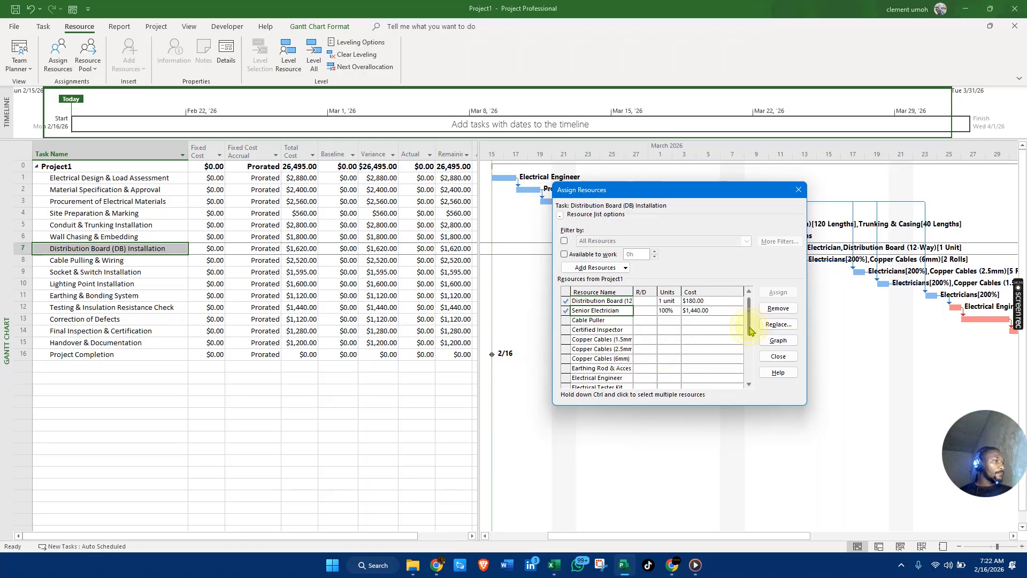
drag(749, 331, 749, 355)
click(667, 359)
click(667, 359)
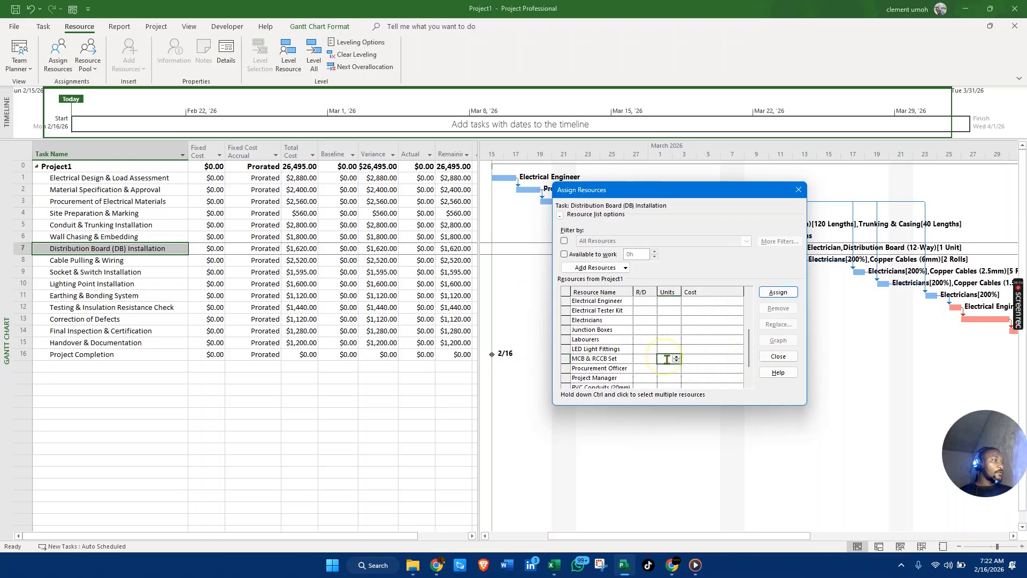
click(777, 293)
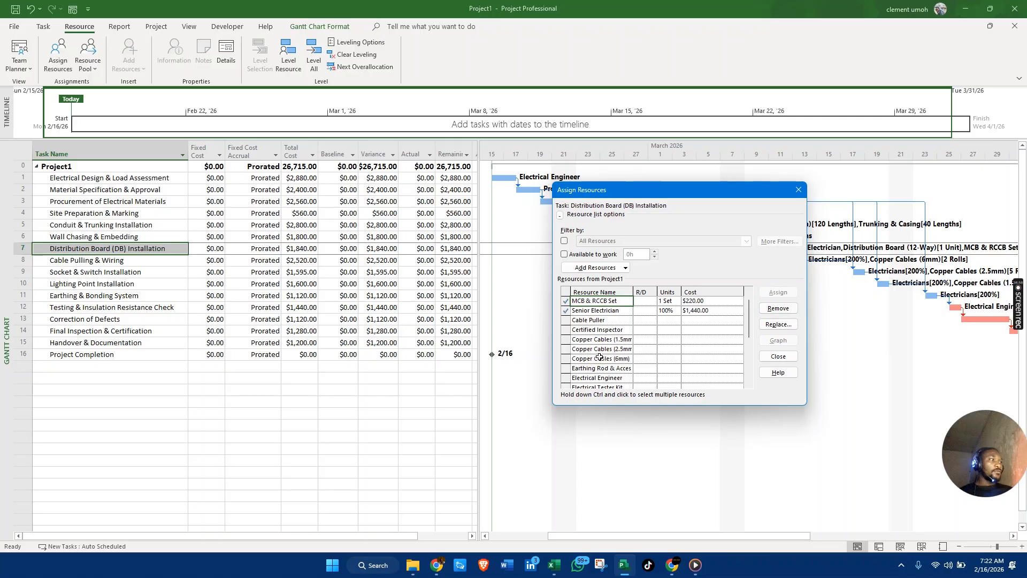
Switch to the Excel materials sheet, copy the Sockets & Switches quantity, and return to the Project schedule.
key(alt+Tab)
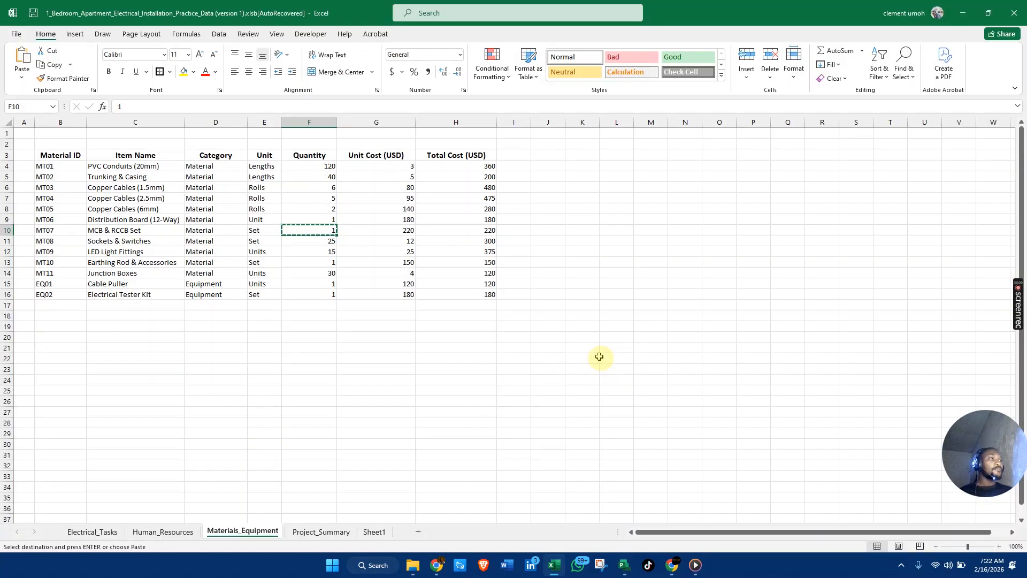
click(599, 356)
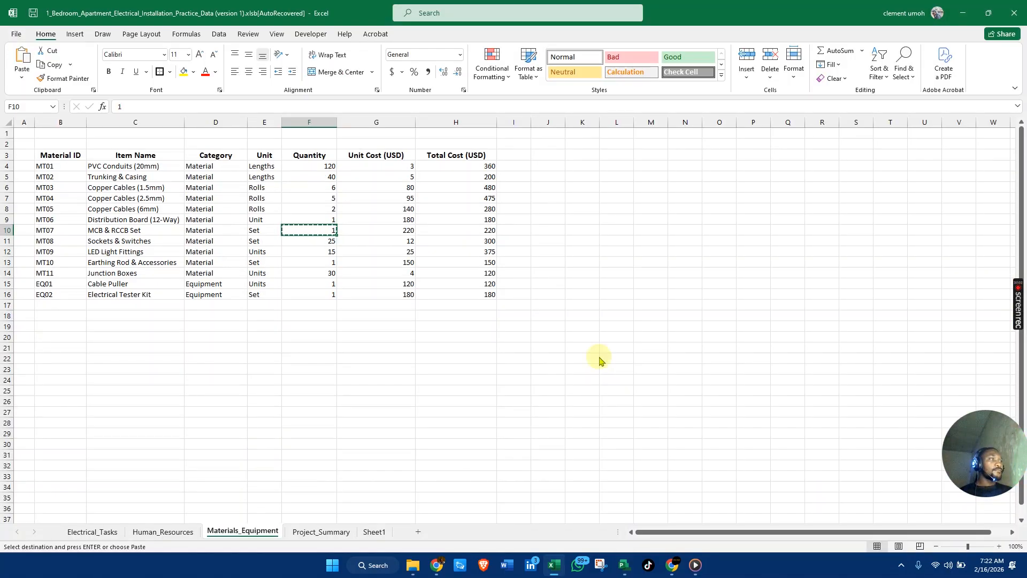
key(alt+Tab)
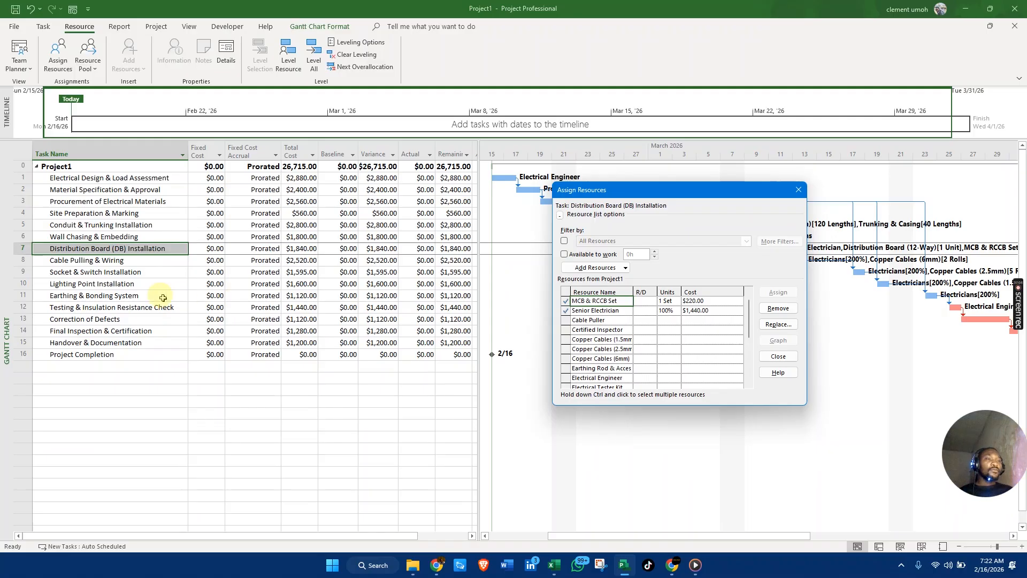
key(alt+Tab)
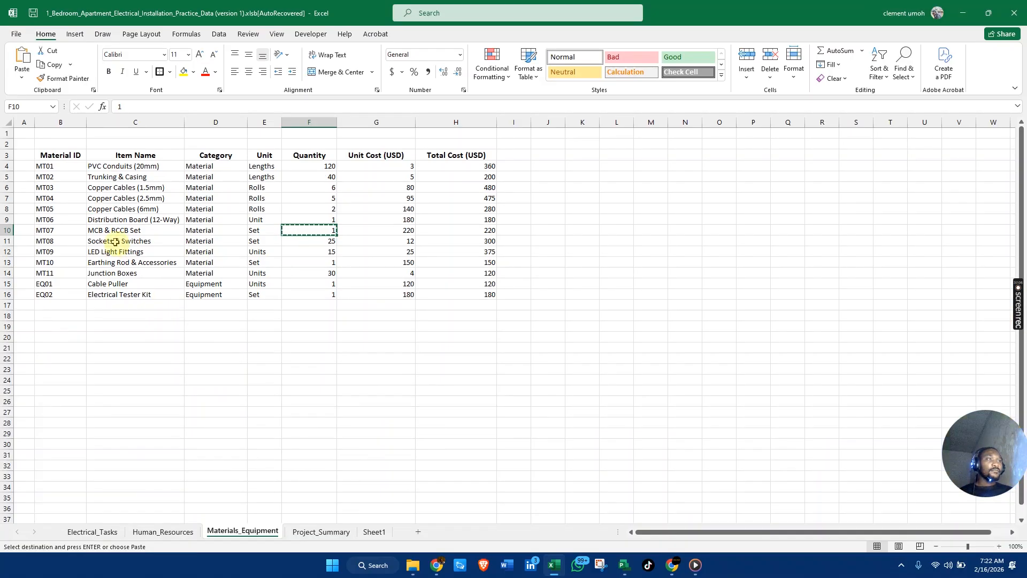
click(138, 248)
click(153, 238)
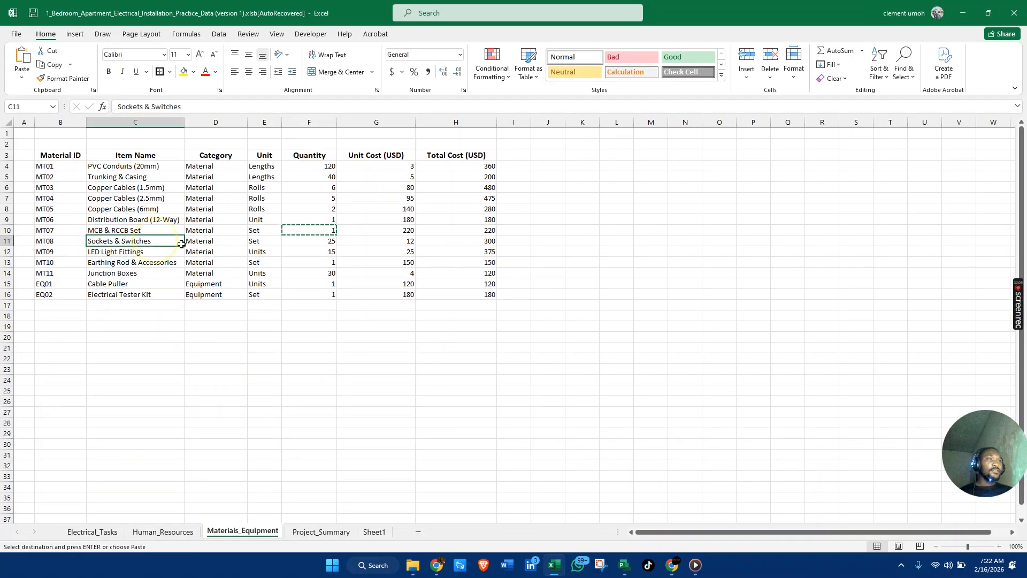
click(320, 241)
key(ctrl+c)
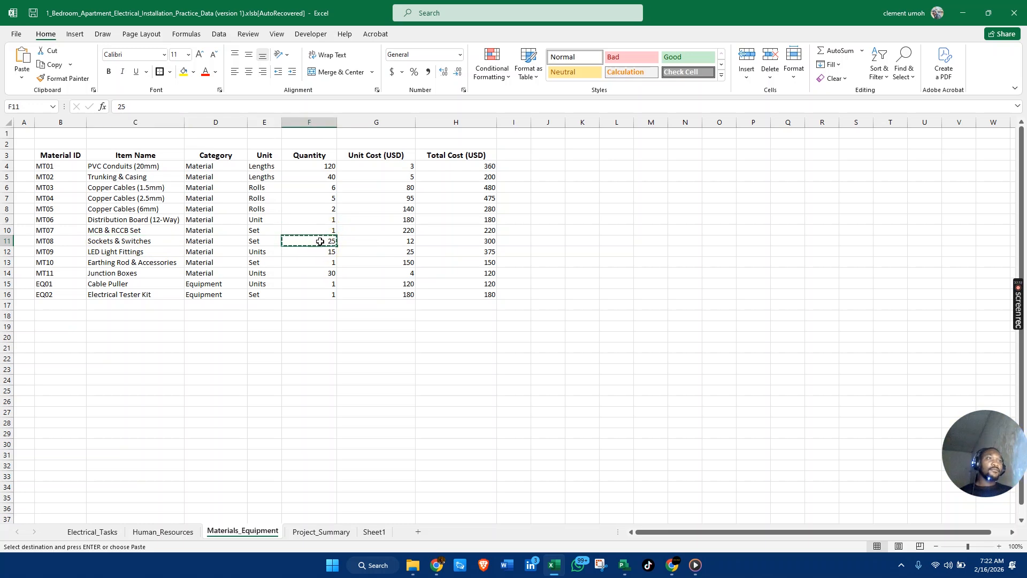
key(alt+Tab)
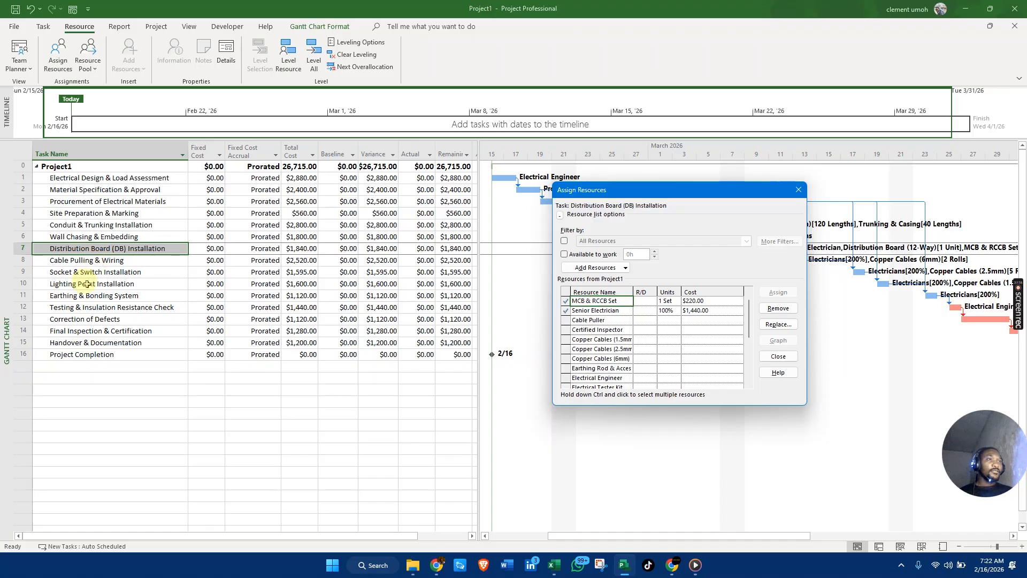
Assign 25 sets of Sockets & Switches to the Socket & Switch Installation task and close the resource assignment dialog.
click(92, 273)
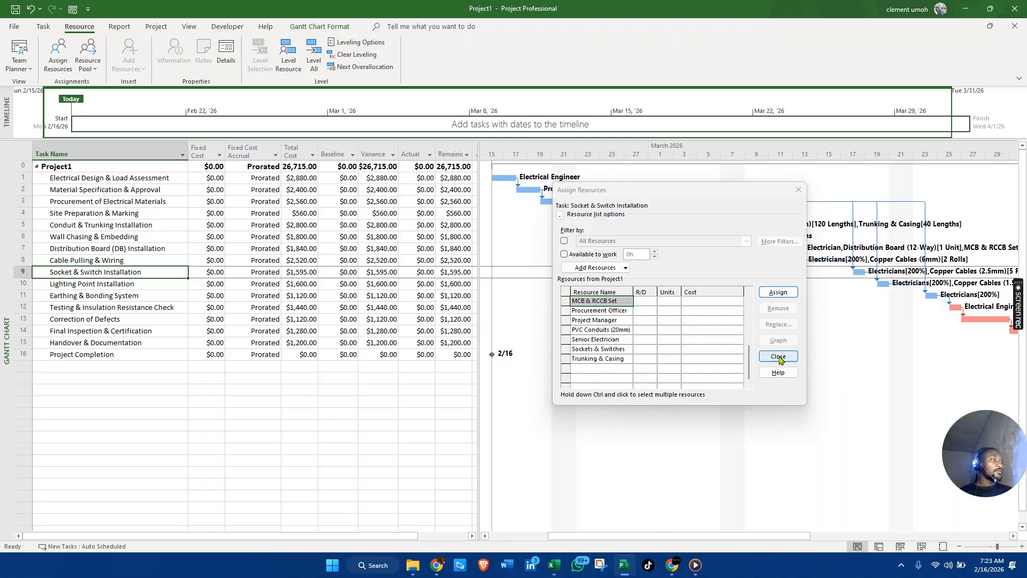
click(672, 349)
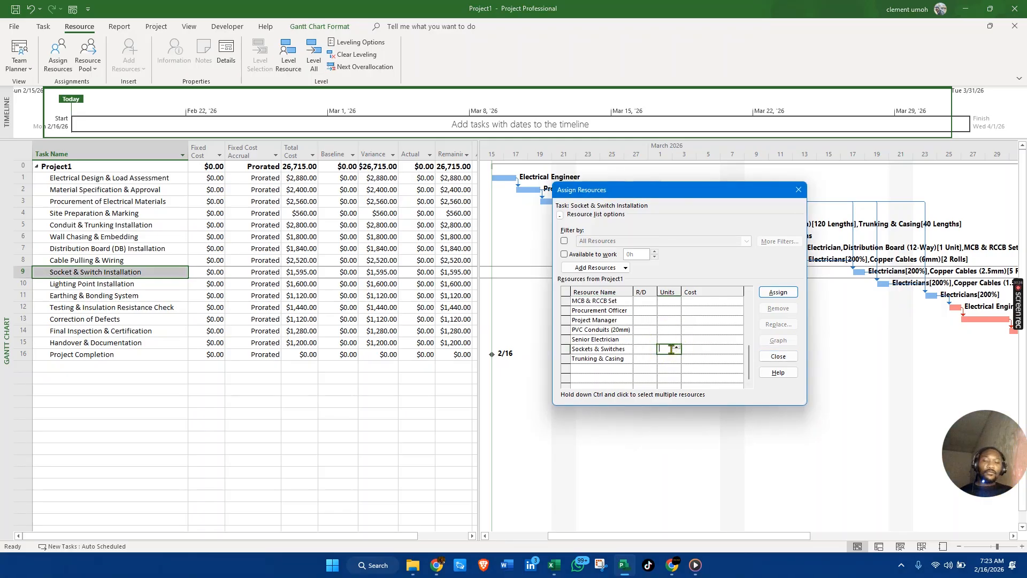
text(25)
click(775, 293)
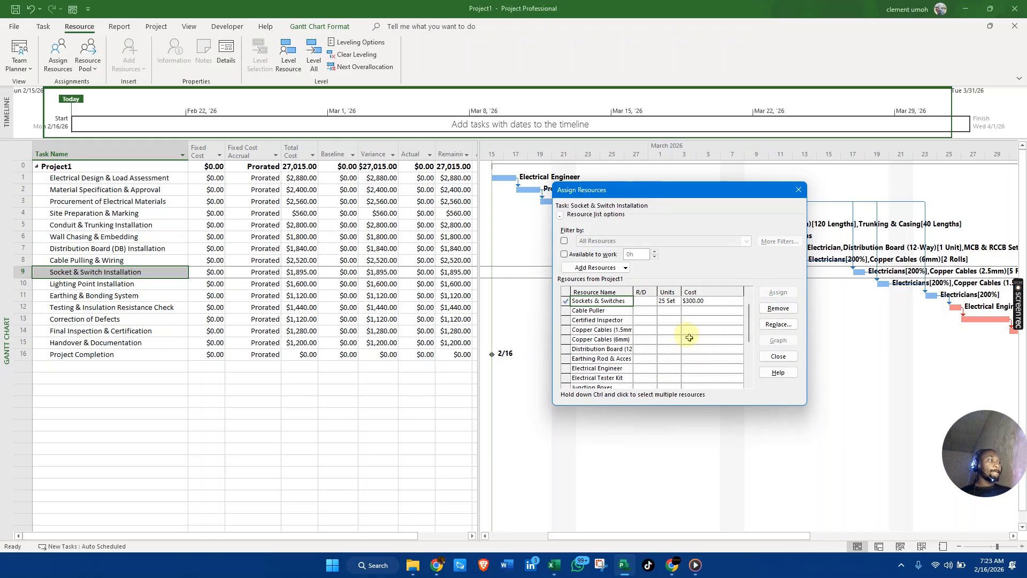
click(798, 189)
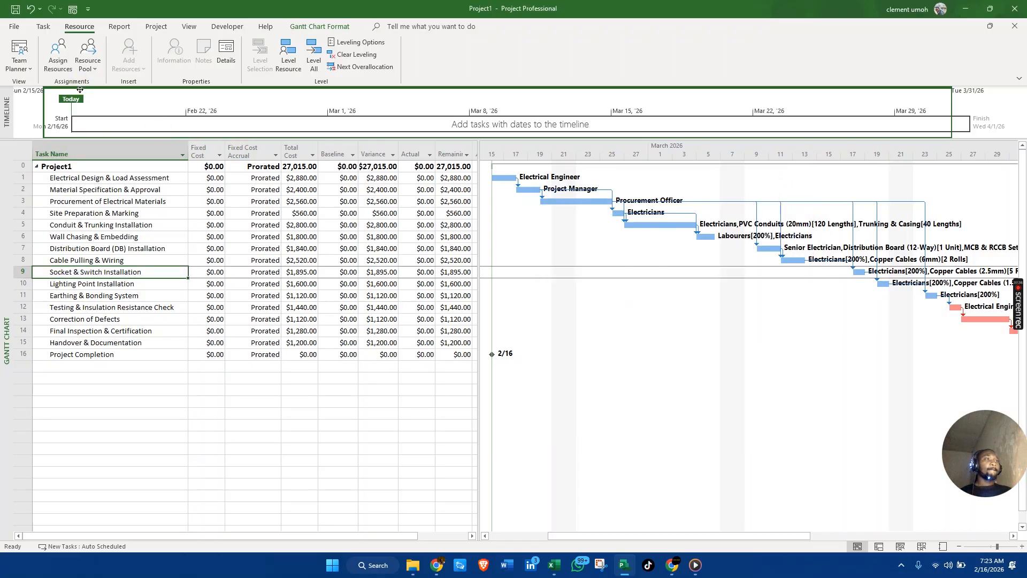
Replace the cost table with the task table showing WBS, durations, dates and predecessors.
click(28, 149)
click(56, 188)
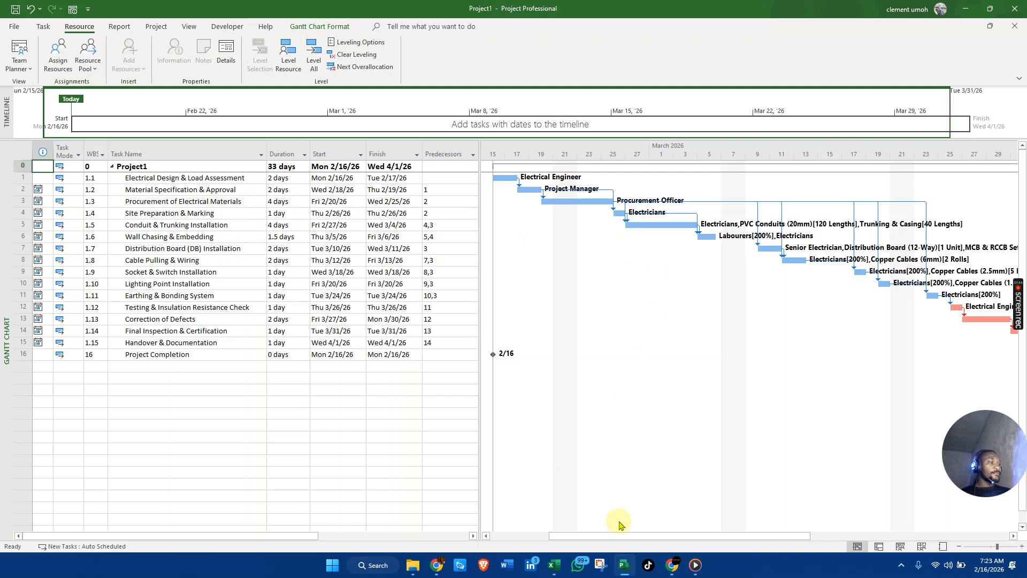
drag(615, 536, 675, 546)
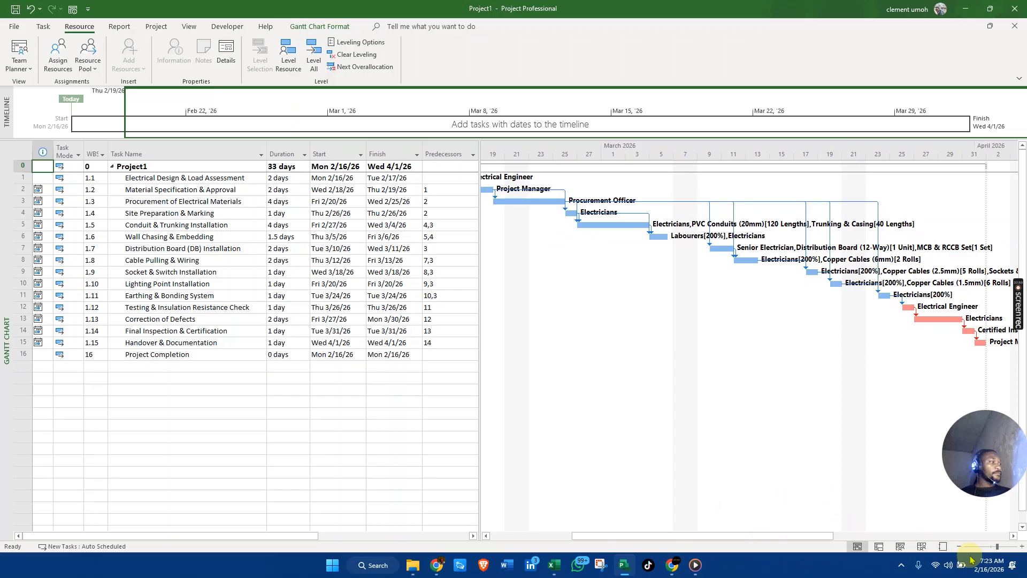
Reopen Assign Resources and check the resources assigned to the Socket & Switch Installation task.
click(119, 309)
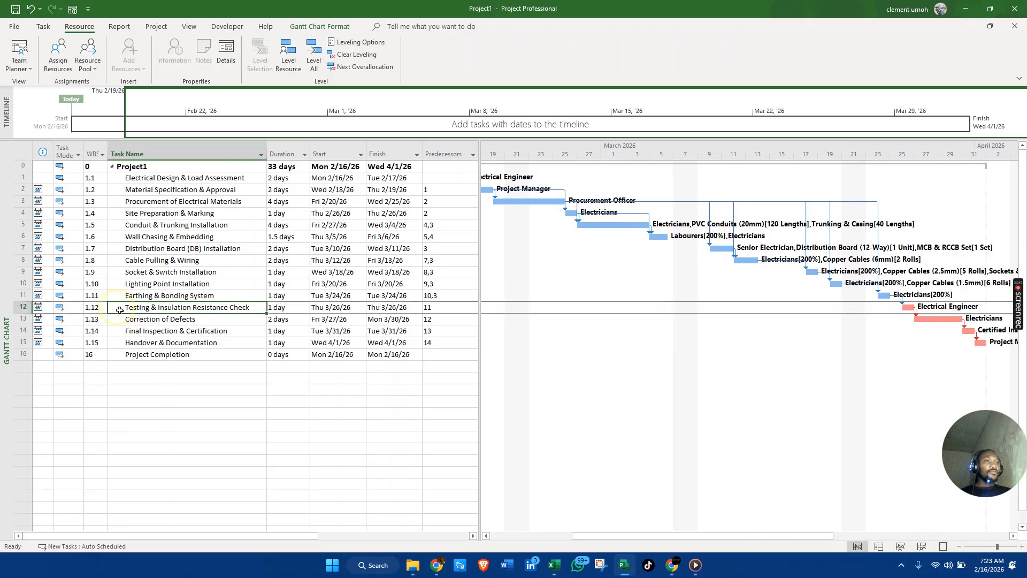
click(57, 53)
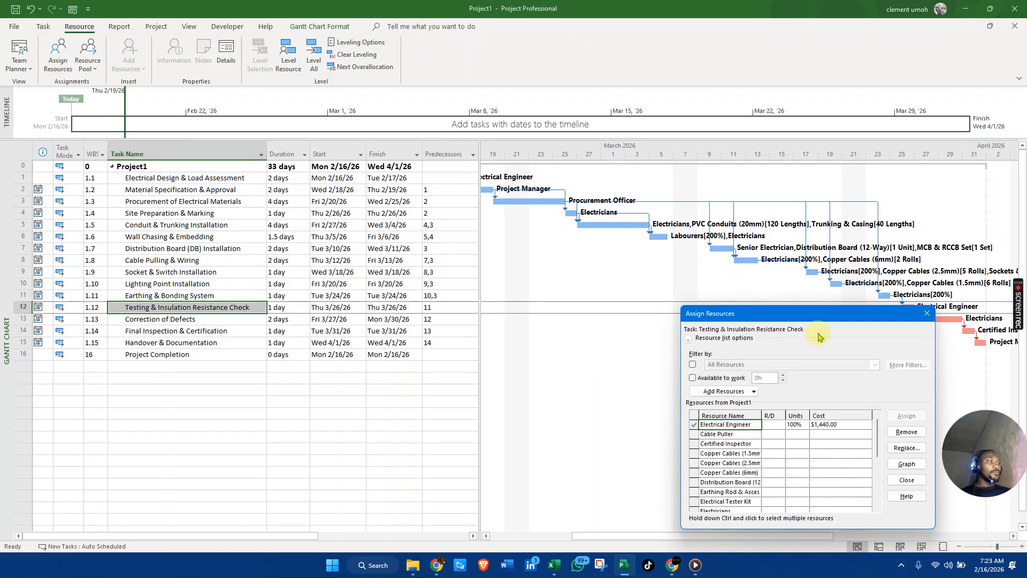
drag(810, 315, 754, 199)
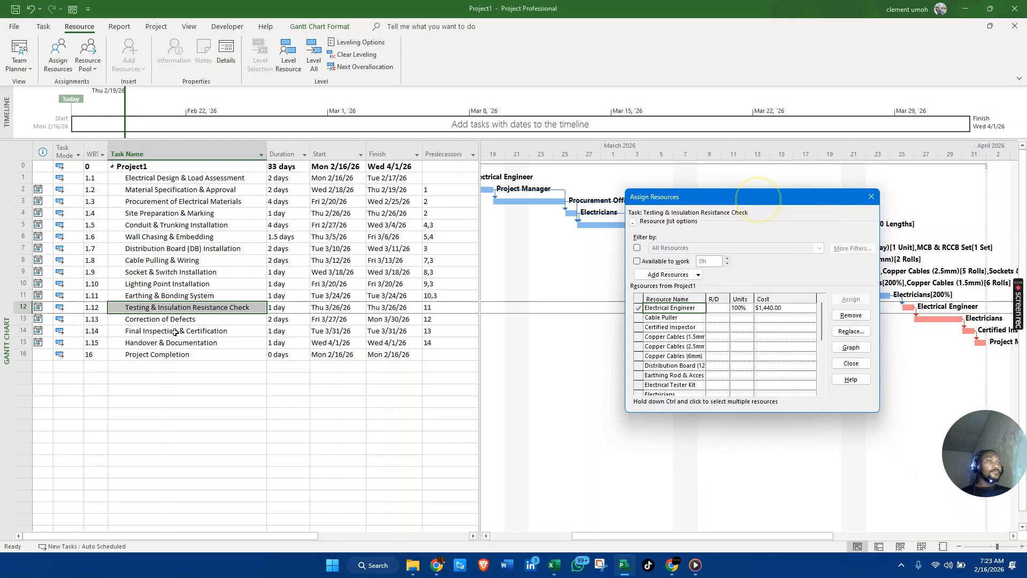
click(22, 272)
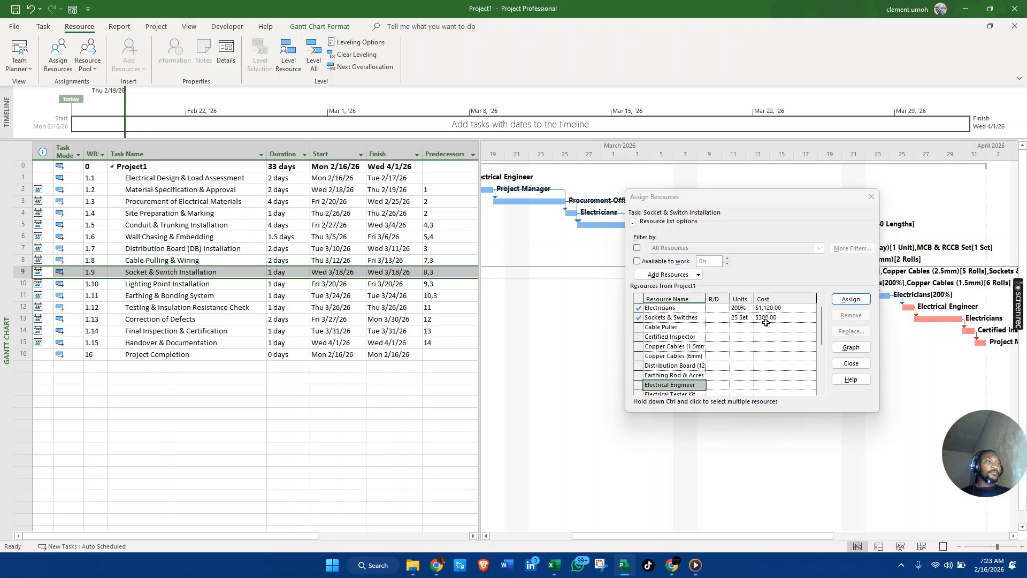
Switch to the Excel materials sheet and copy the LED Light Fittings quantity.
key(alt+Tab)
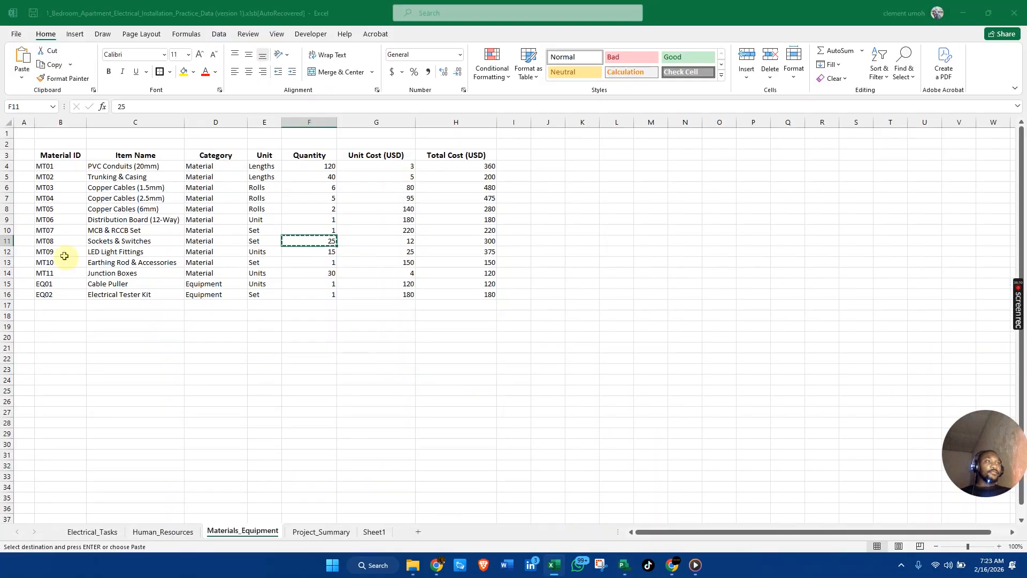
click(98, 253)
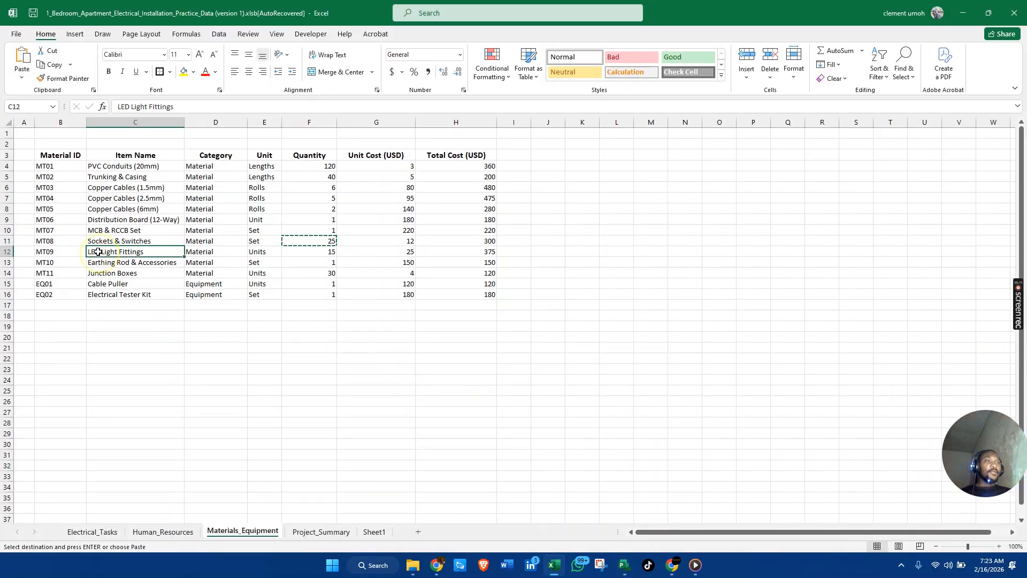
click(305, 252)
key(ctrl+c)
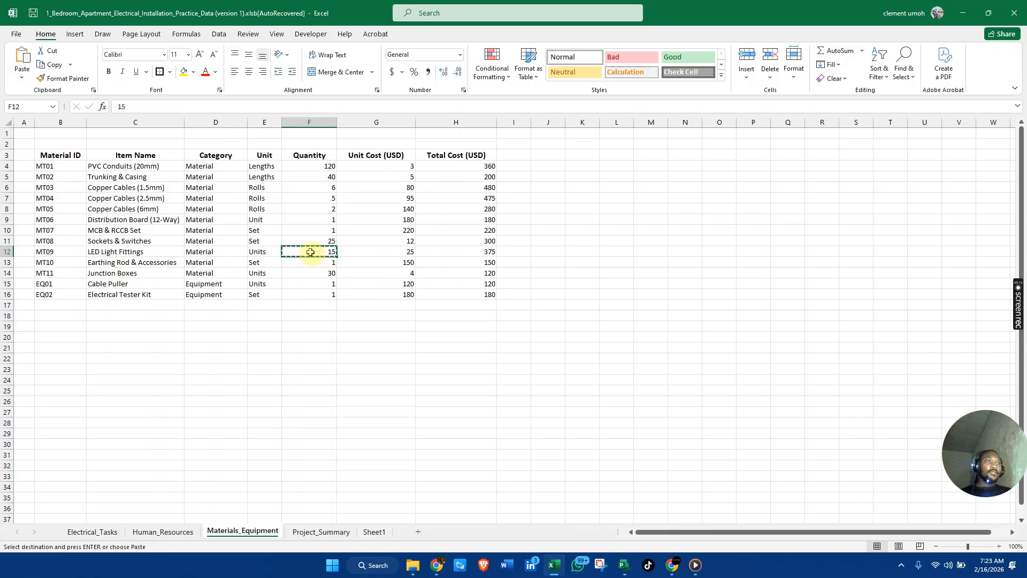
Return to Project and assign 15 units of LED Light Fittings to the Lighting Point Installation task.
key(alt+Tab)
click(199, 285)
drag(818, 326, 820, 347)
click(740, 366)
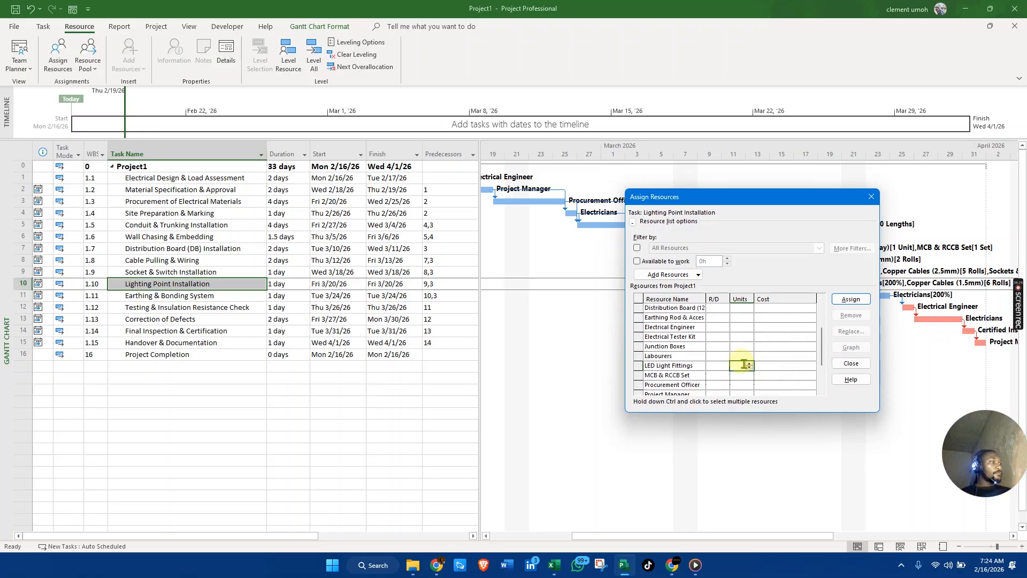
click(743, 363)
click(851, 298)
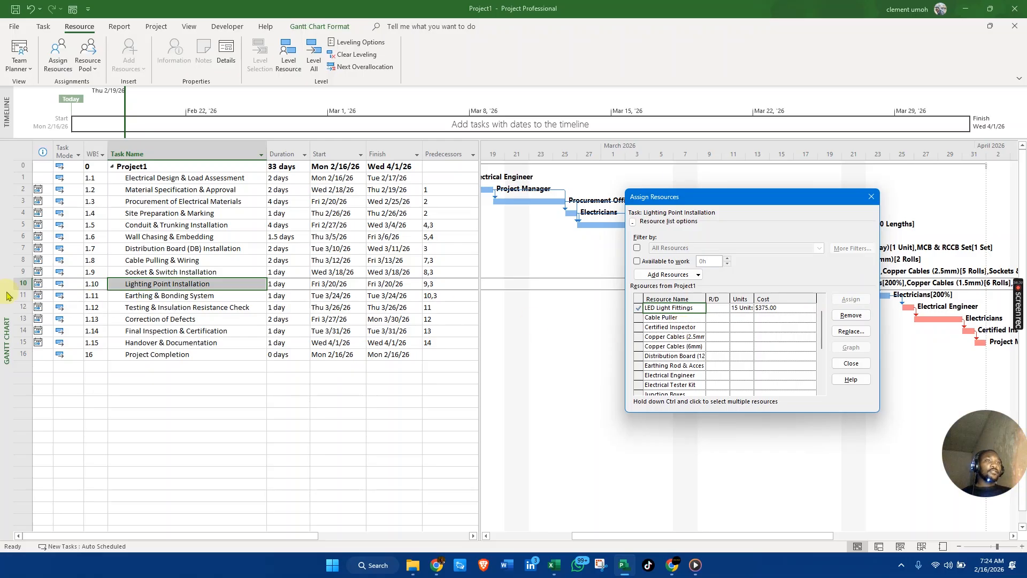
Select the Earthing & Bonding System task, copy the Earthing Rod & Accessories quantity in Excel, and return to Project.
click(23, 296)
key(alt+Tab)
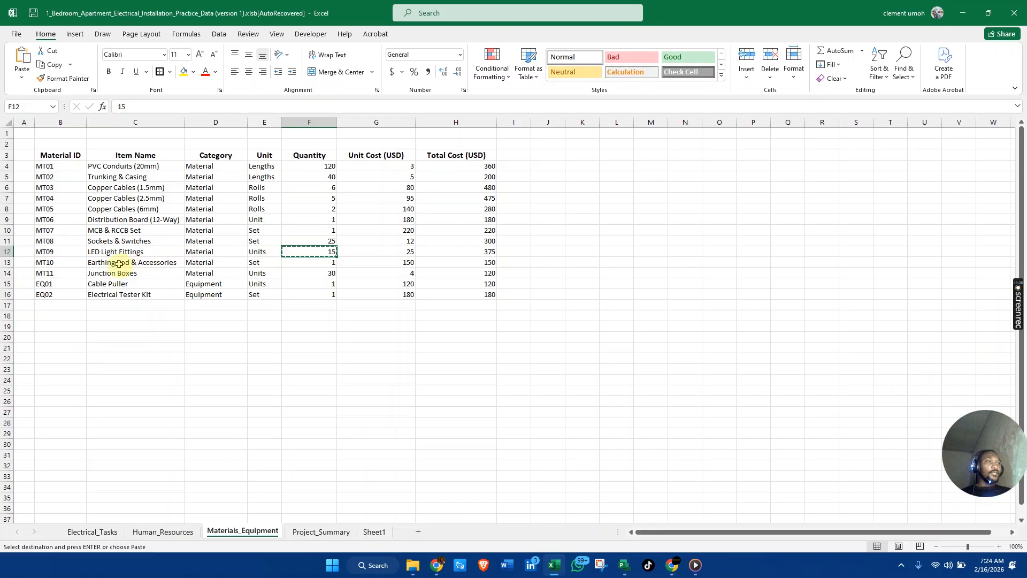
click(317, 262)
key(ctrl+c)
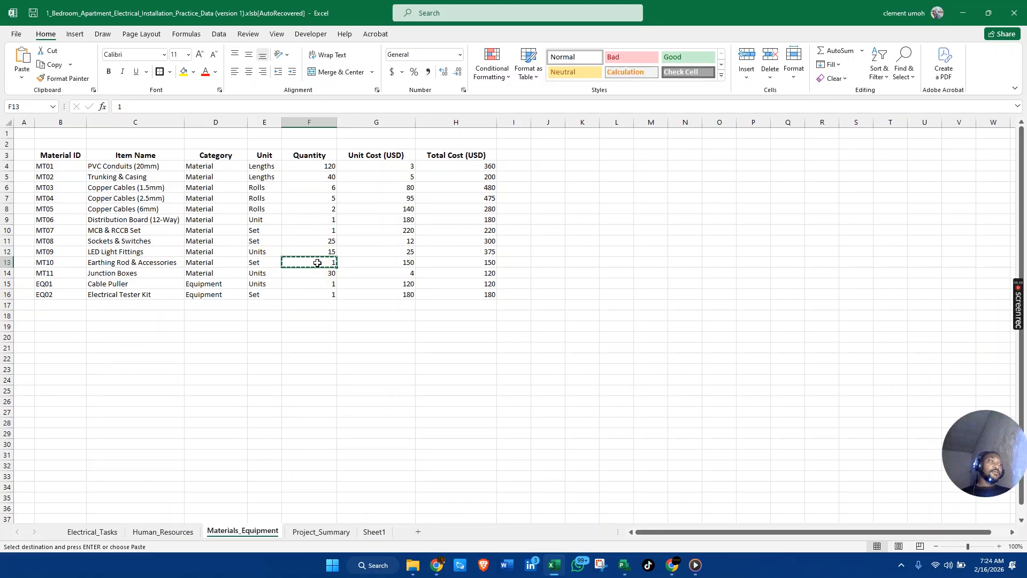
key(super+Tab)
key(super)
key(super)
key(super+Tab)
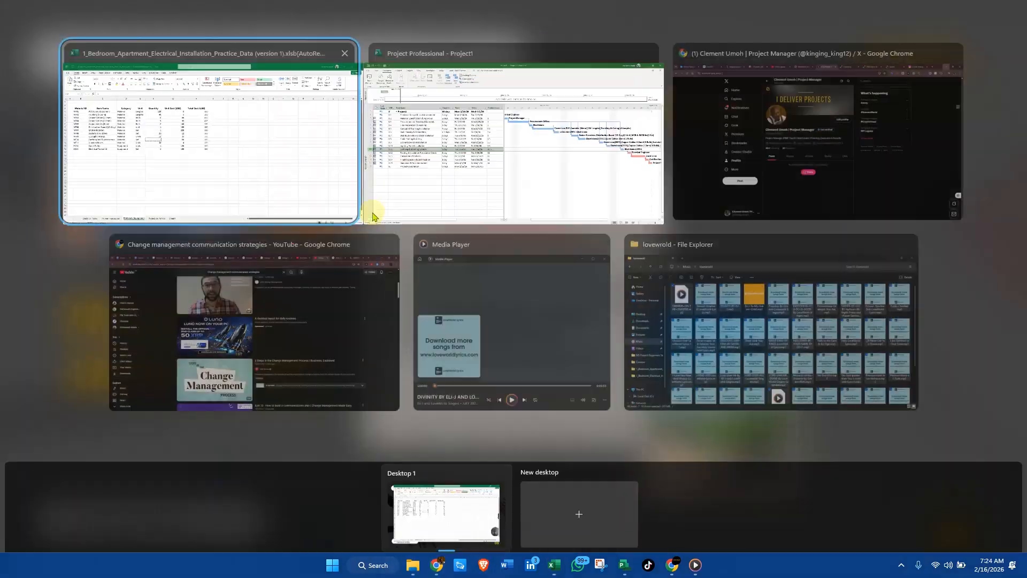
click(467, 188)
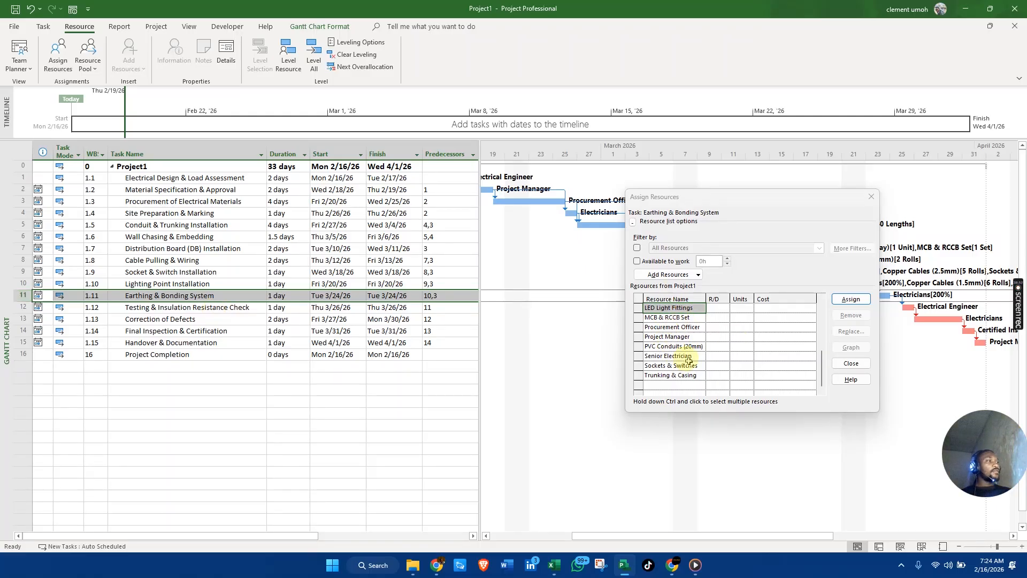
Reopen Assign Resources for the Earthing & Bonding System task and assign 1 set of Earthing Rod & Accessories.
click(851, 363)
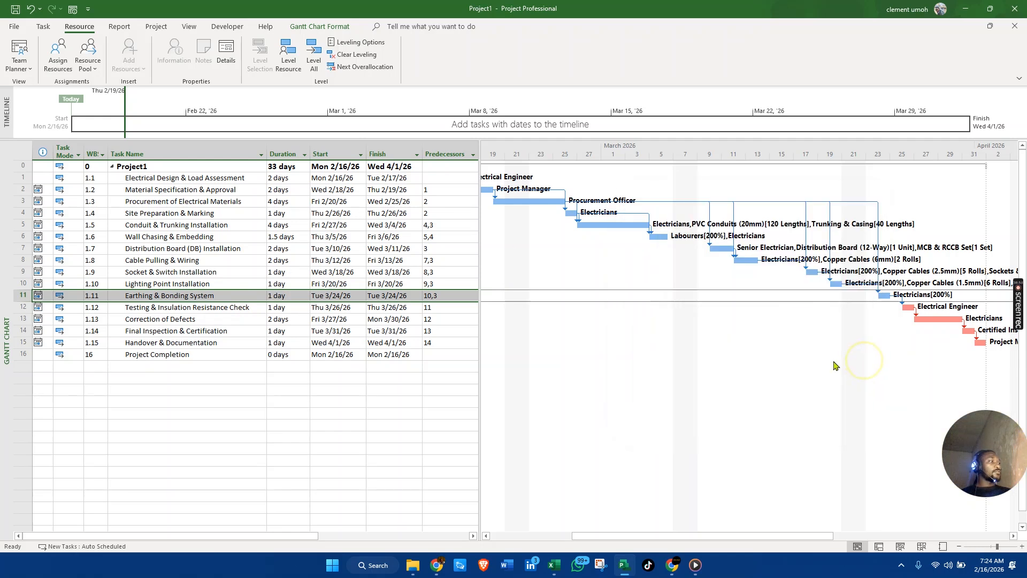
click(59, 52)
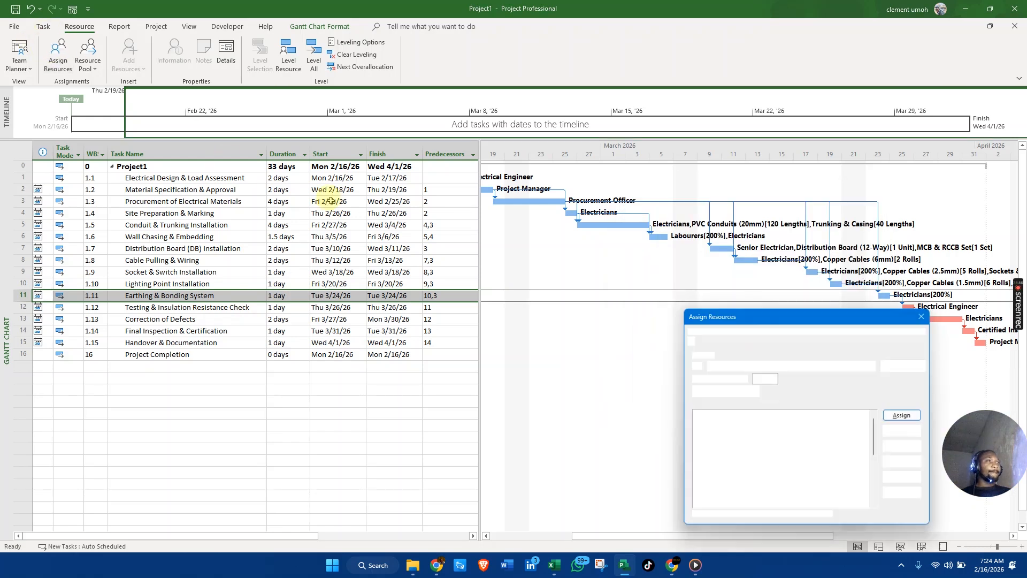
drag(791, 314, 723, 175)
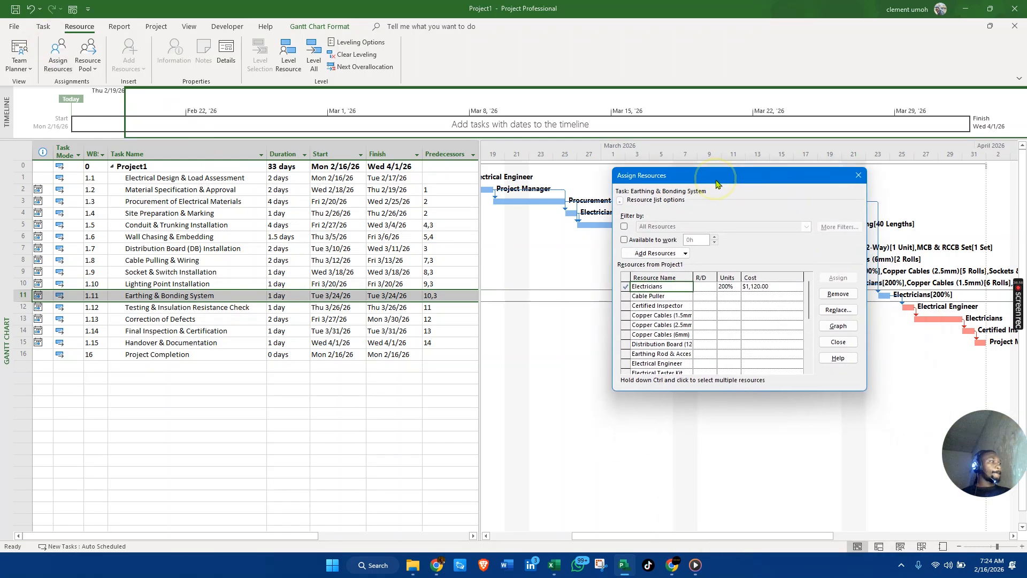
scroll(809, 314, down, 1)
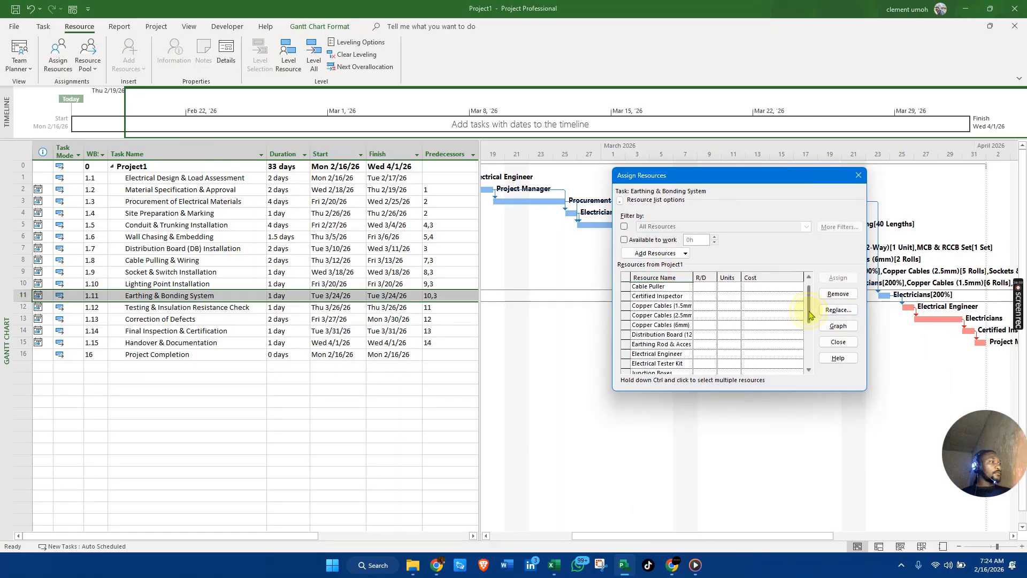
click(730, 344)
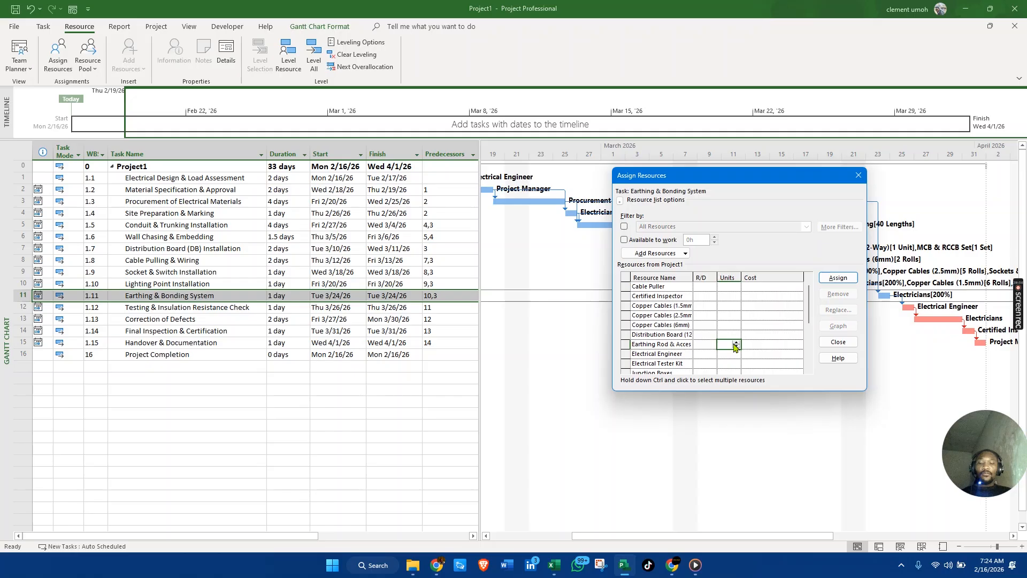
text(1)
click(838, 277)
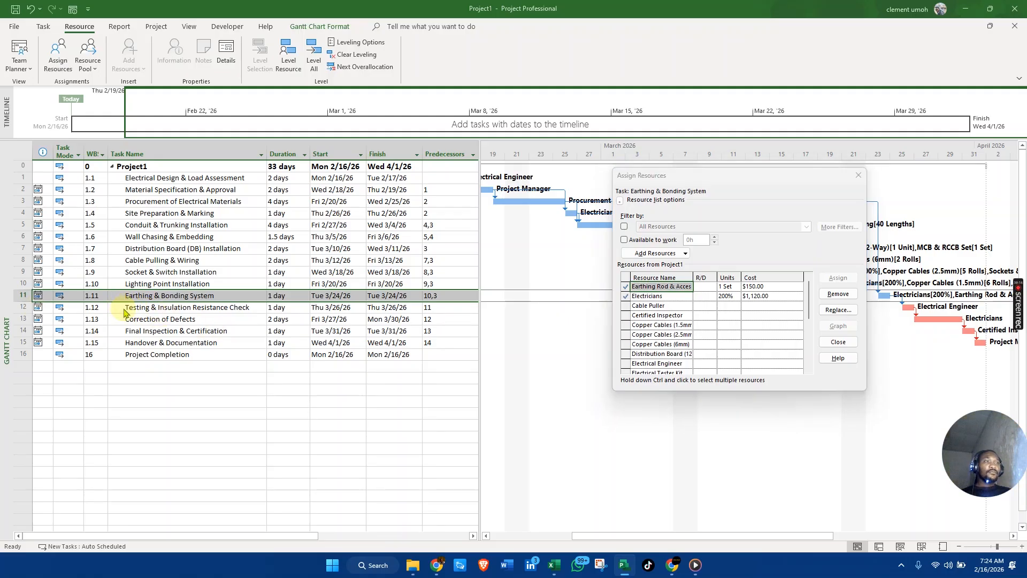
Copy the Junction Boxes quantity from the Excel materials sheet and return to the Project schedule.
key(alt+Tab)
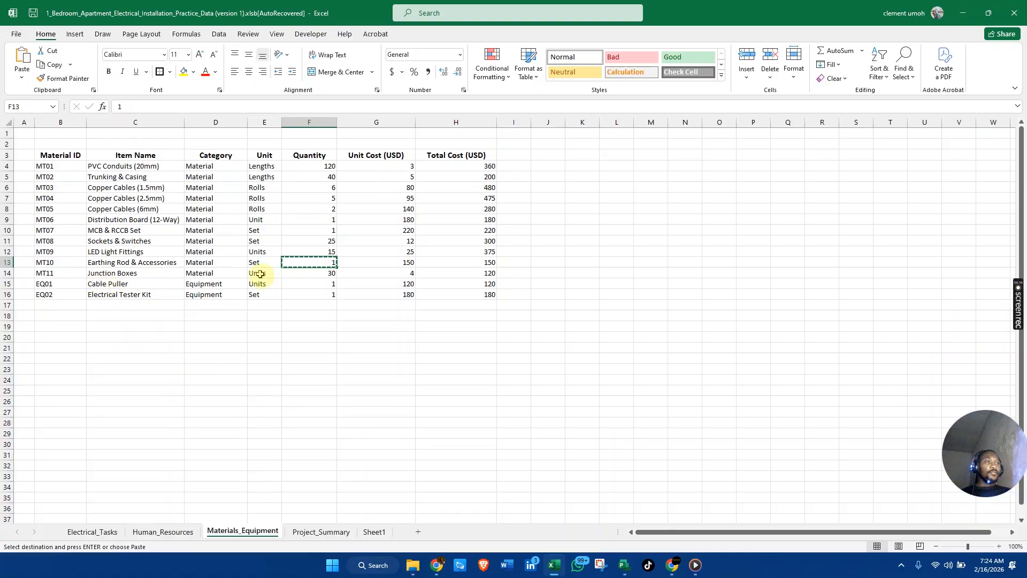
click(323, 273)
key(ctrl+c)
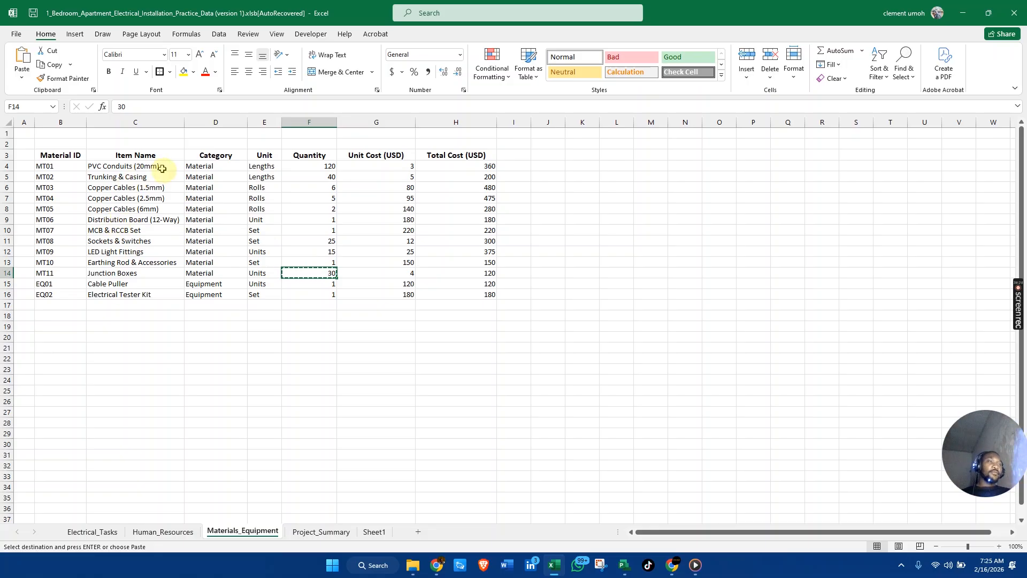
key(alt+Tab)
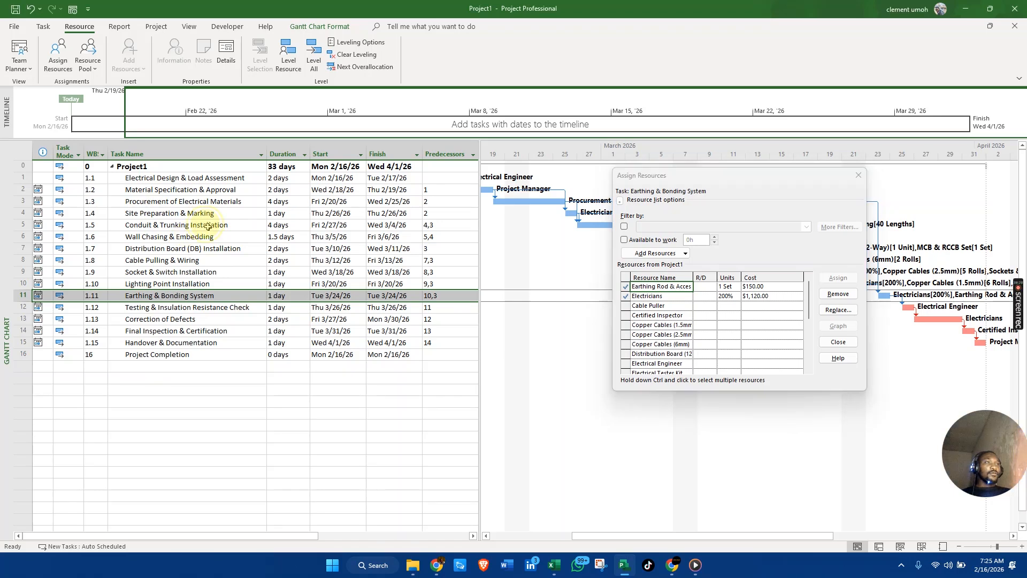
Assign 30 units of Junction Boxes to the Conduit & Trunking Installation task.
click(209, 226)
drag(810, 309, 809, 335)
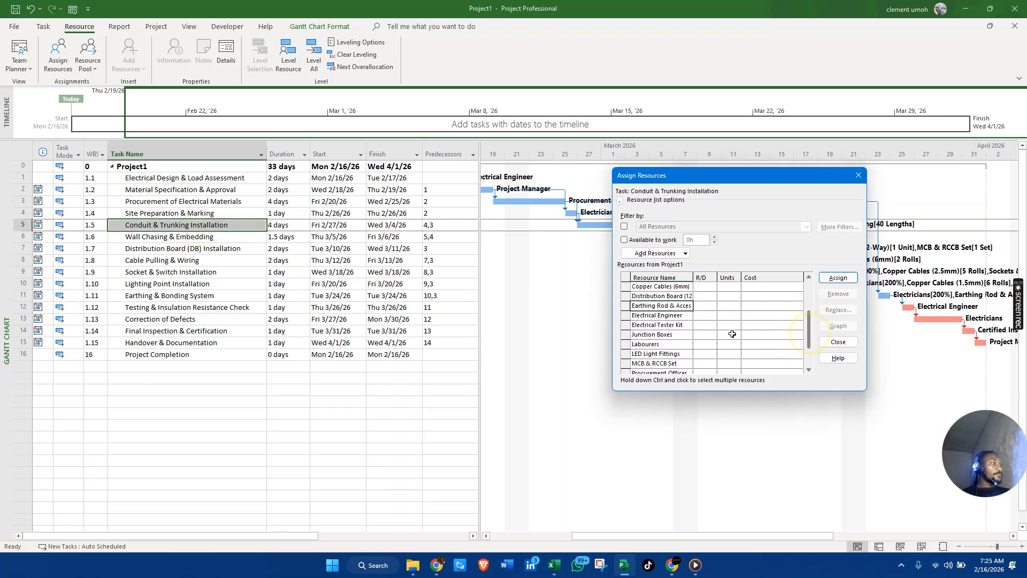
click(675, 336)
click(723, 336)
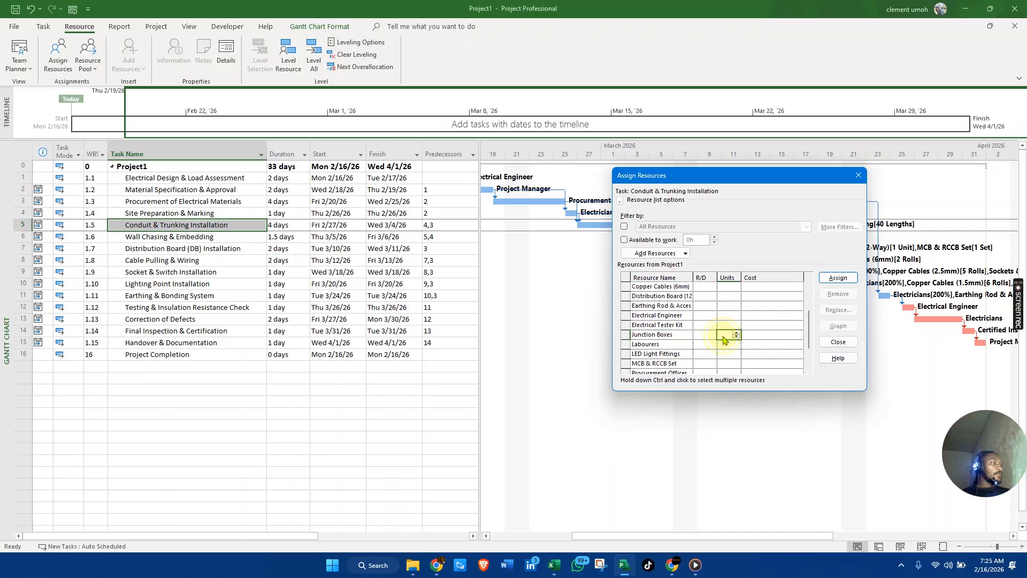
double_click(724, 336)
click(649, 382)
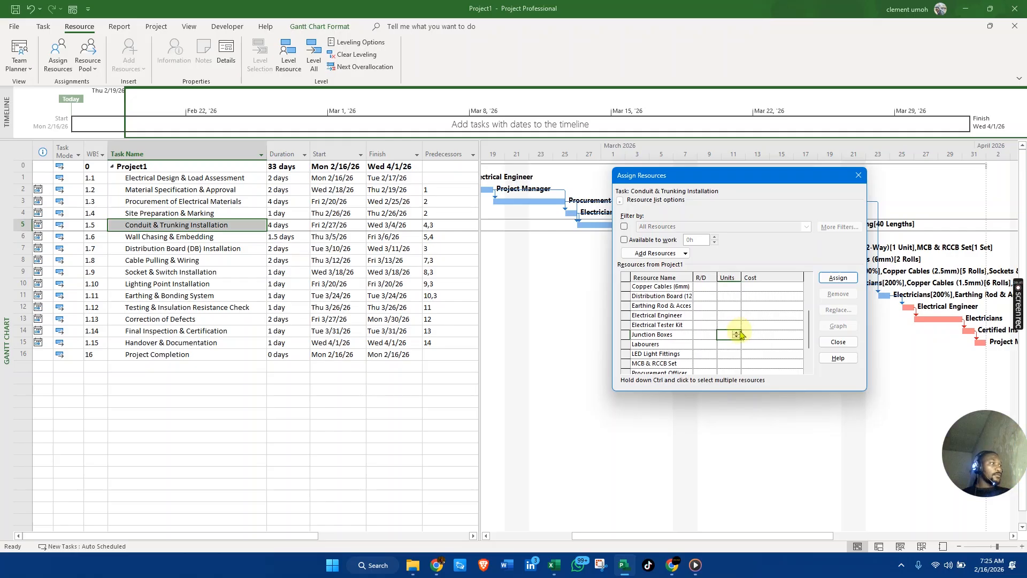
text(30)
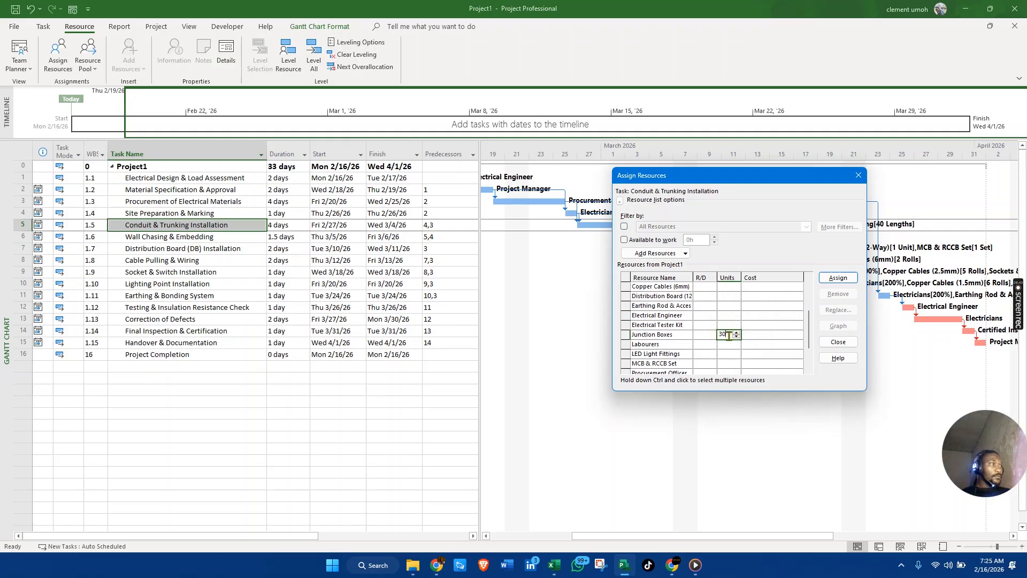
click(838, 278)
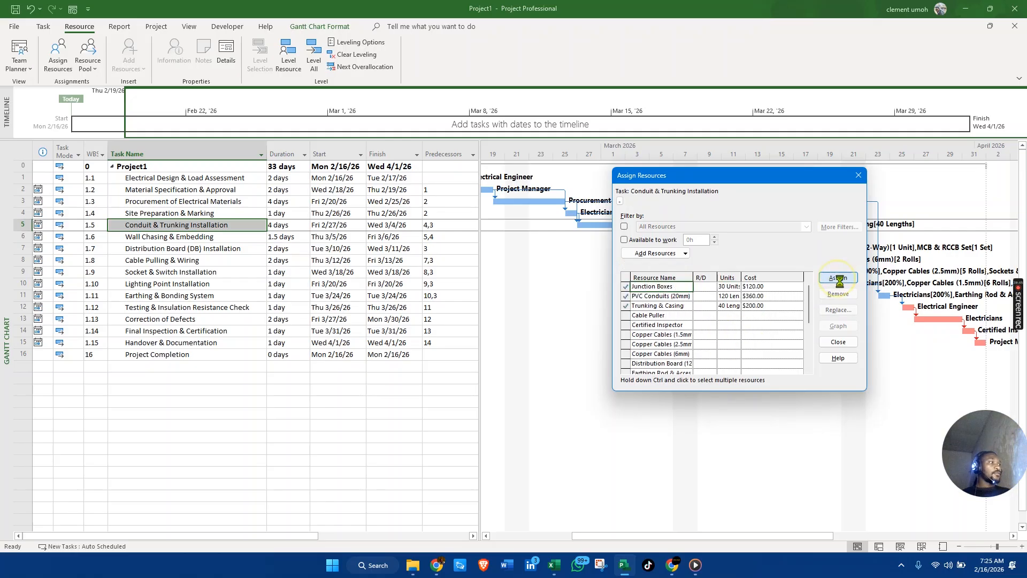
Copy the Cable Puller quantity from the Excel materials sheet and return to the Project schedule.
key(alt+Tab)
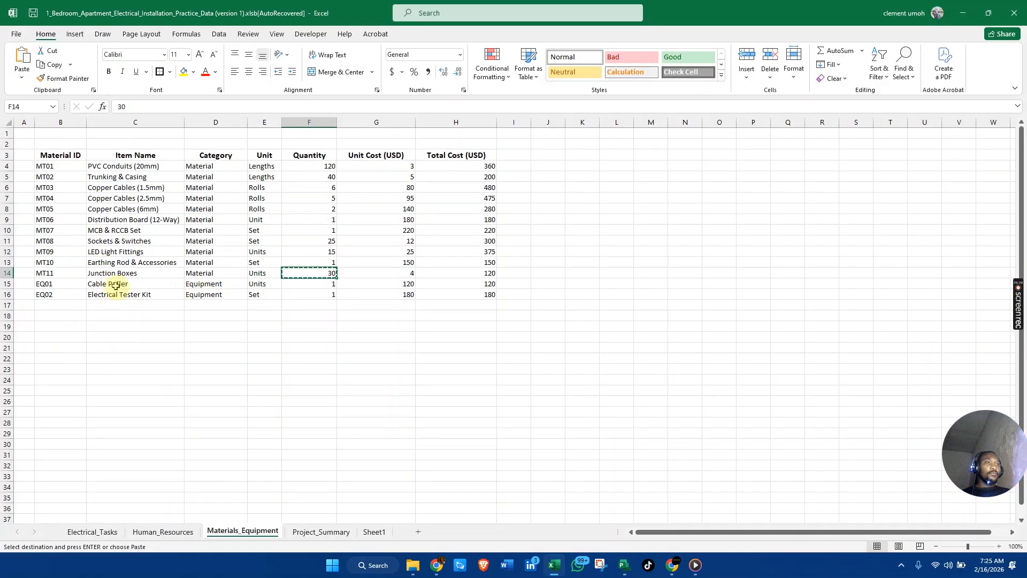
click(309, 284)
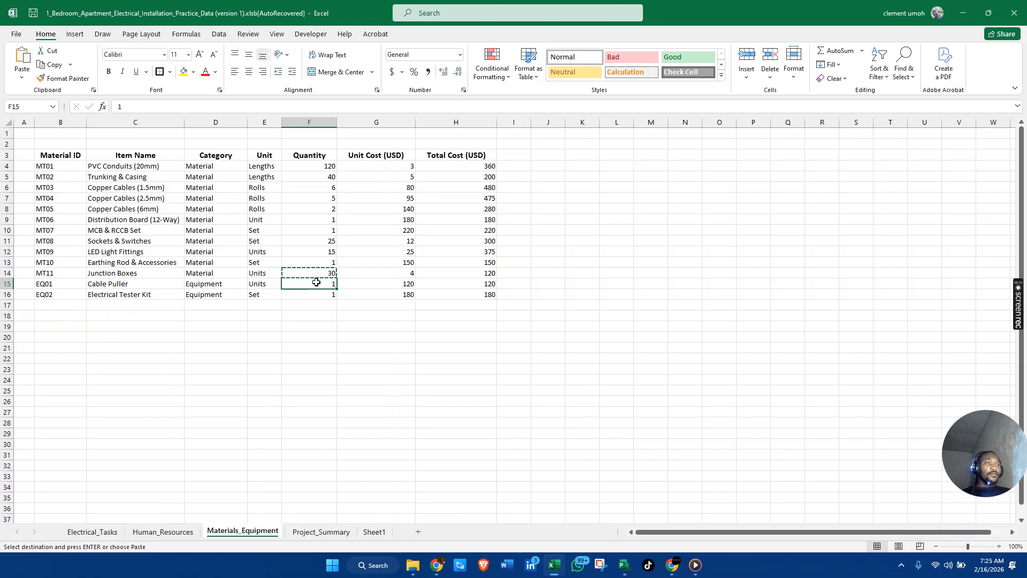
key(ctrl+c)
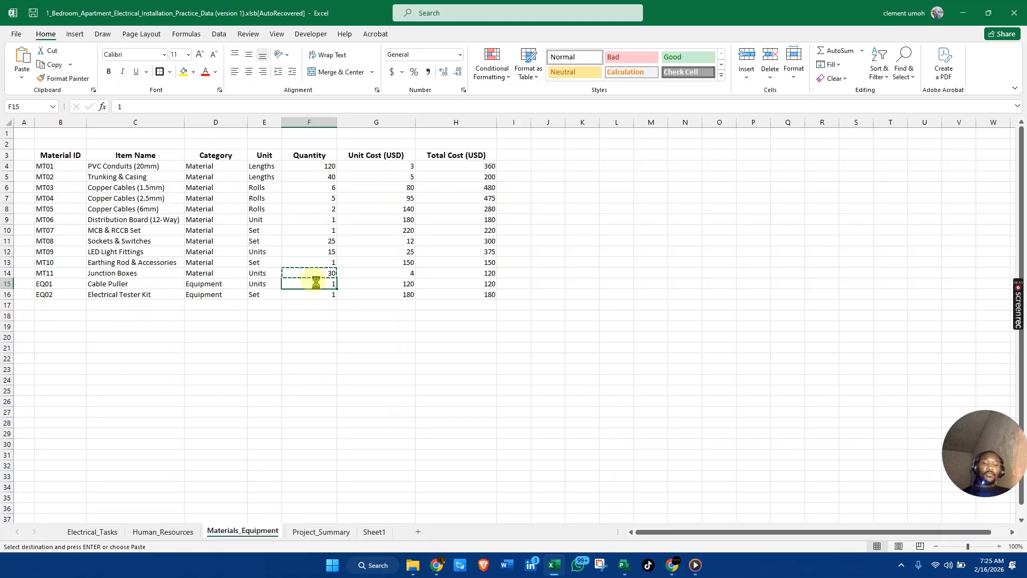
key(alt+Tab)
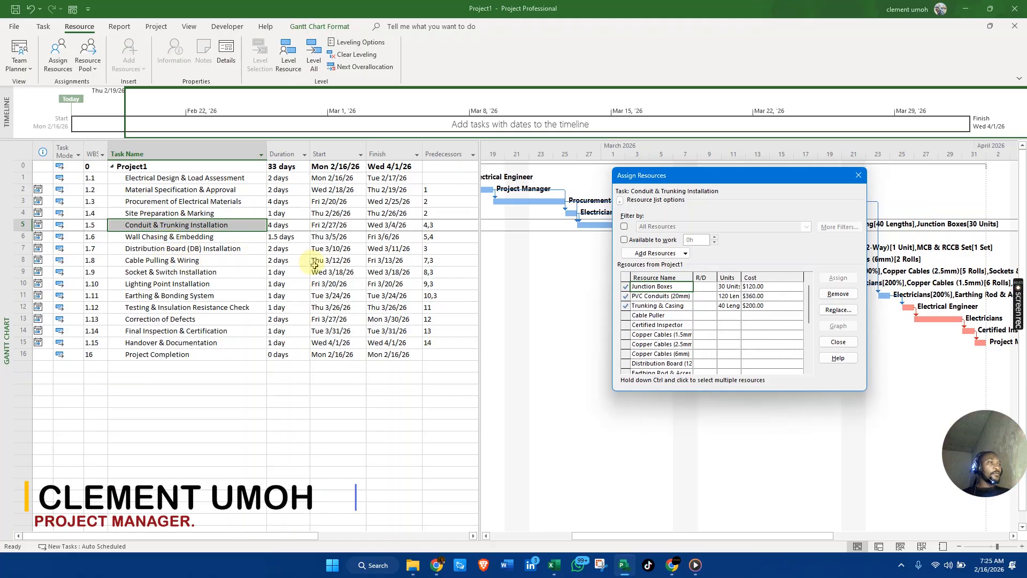
Assign 1 unit of Cable Puller to the Cable Pulling & Wiring task.
click(22, 260)
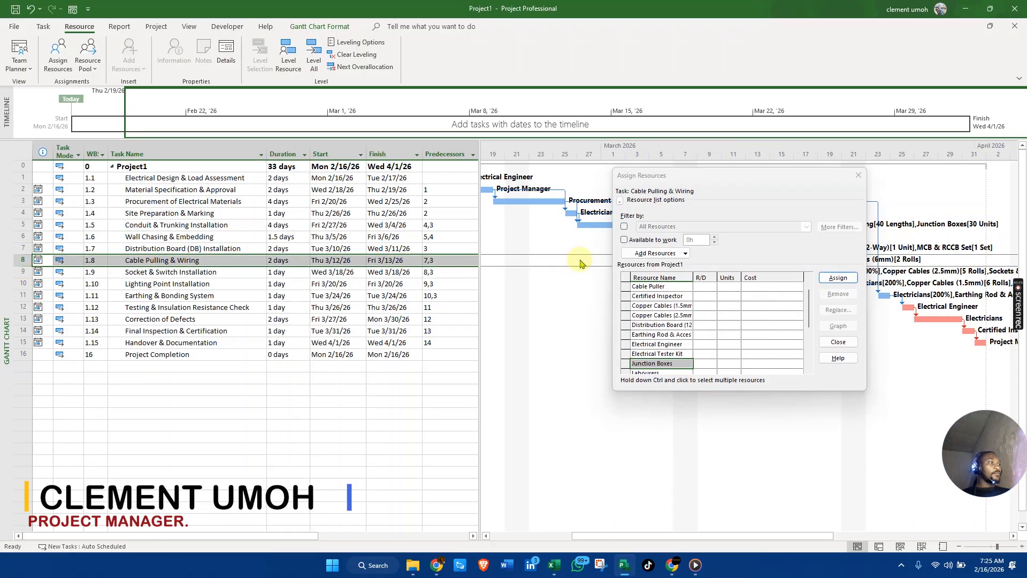
click(729, 290)
text(1)
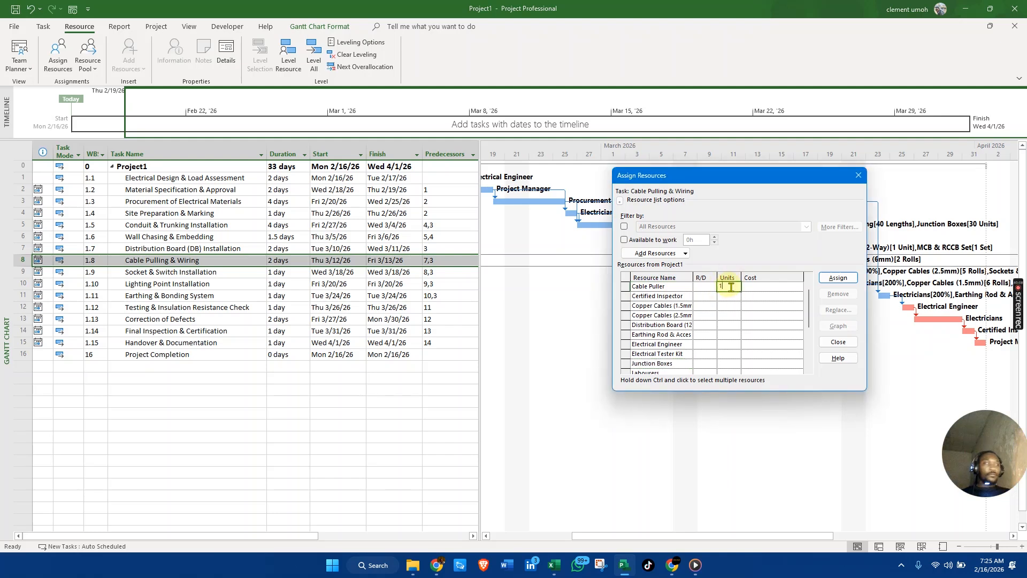
click(837, 277)
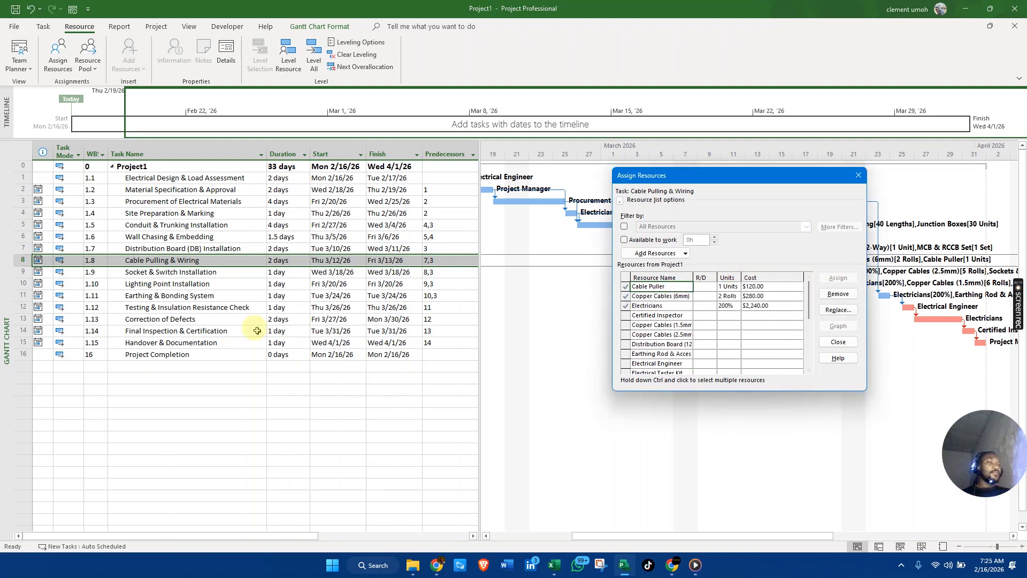
Copy the Electrical Tester Kit quantity from the materials sheet in Excel and switch back to Project.
key(alt+Tab)
key(alt+Tab)
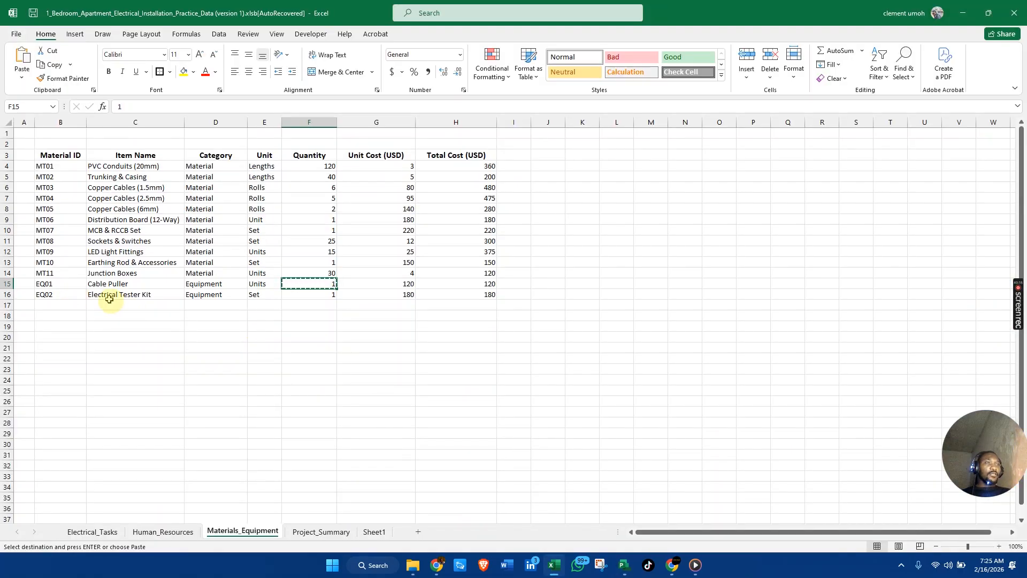
click(315, 292)
key(ctrl+c)
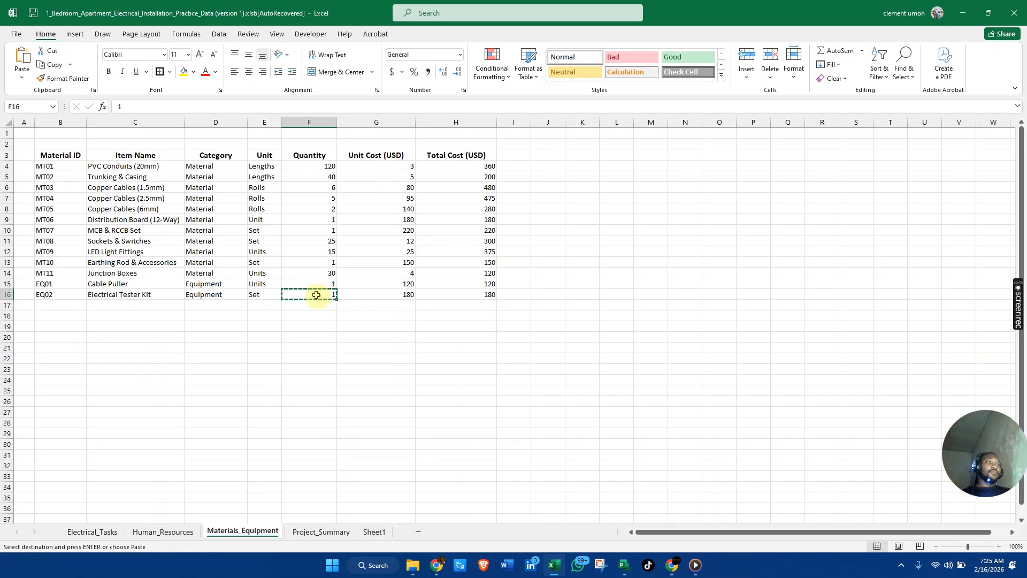
key(alt+Tab)
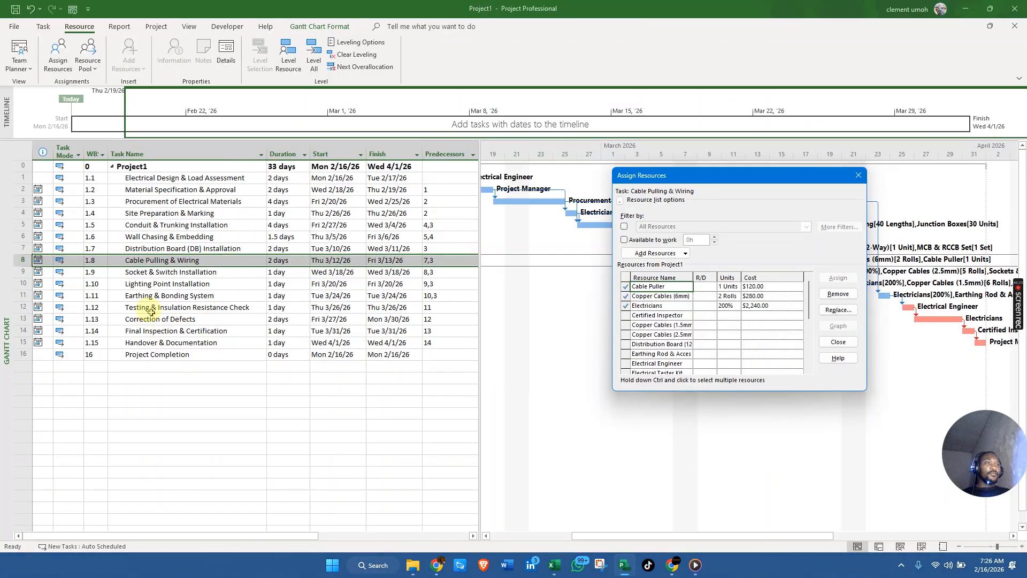
Assign 1 set of Electrical Tester Kit to the Testing & Insulation Resistance Check task.
click(168, 309)
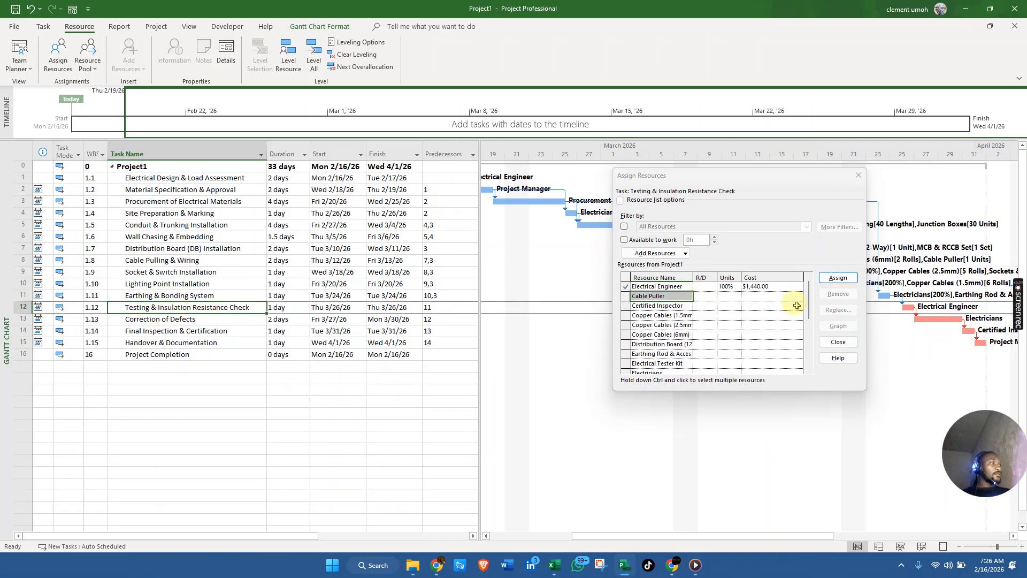
mouse_move(810, 306)
mouse_down()
mouse_move(813, 353)
mouse_move(811, 322)
mouse_up()
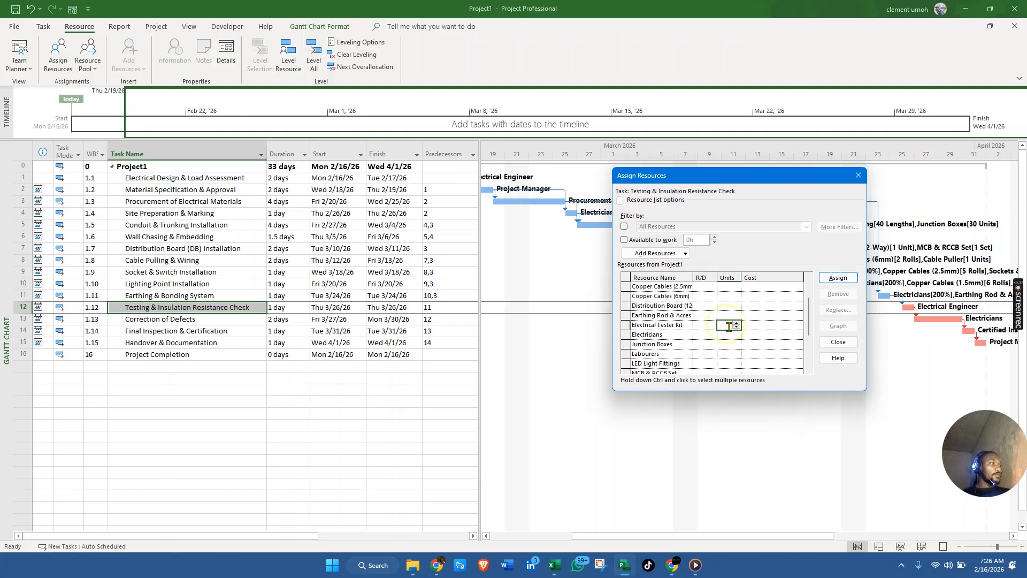
click(838, 278)
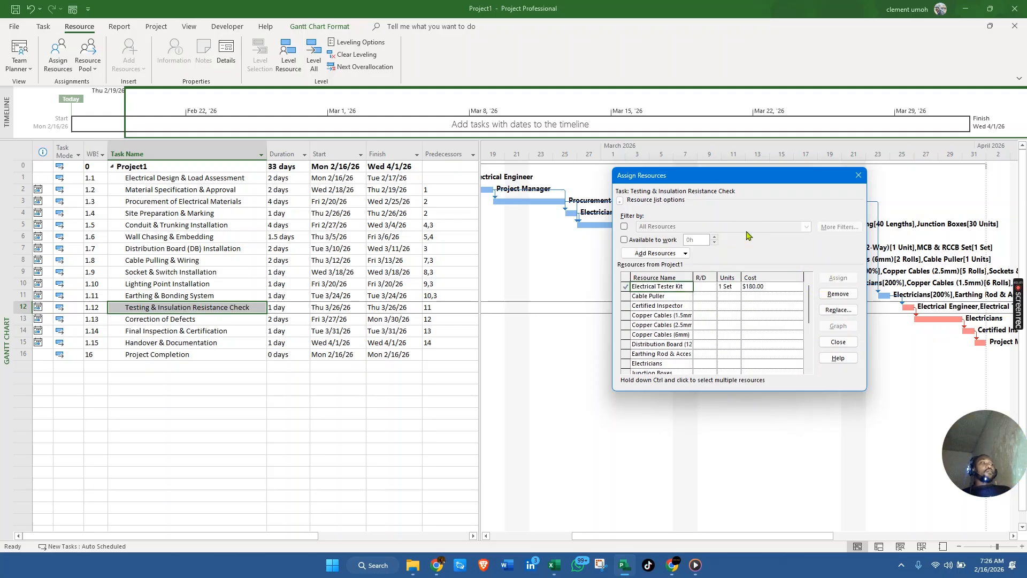
Check the materials list in Excel, return to Project, and show the Cost table beside the Gantt chart.
key(alt+Tab)
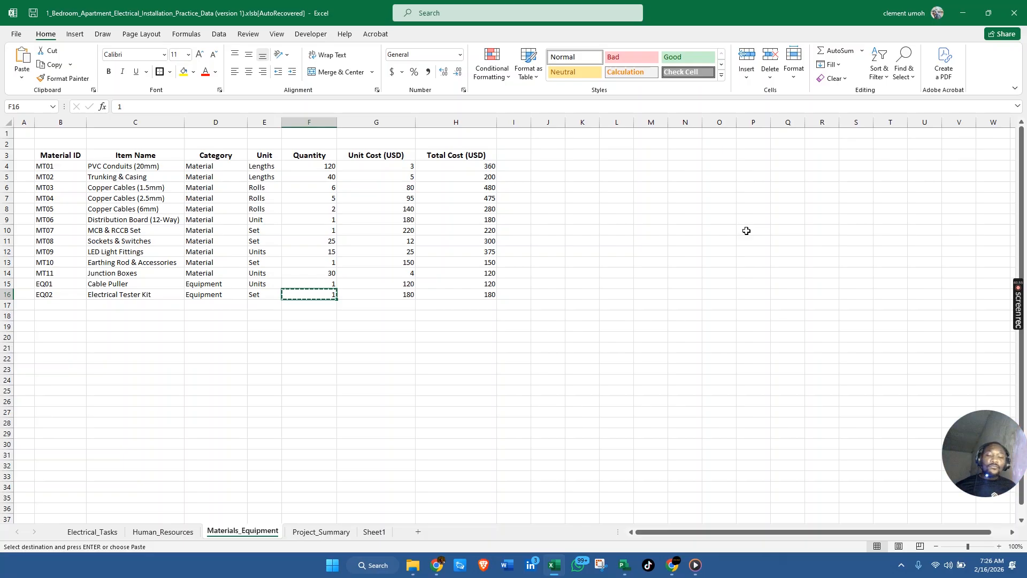
key(alt+Tab)
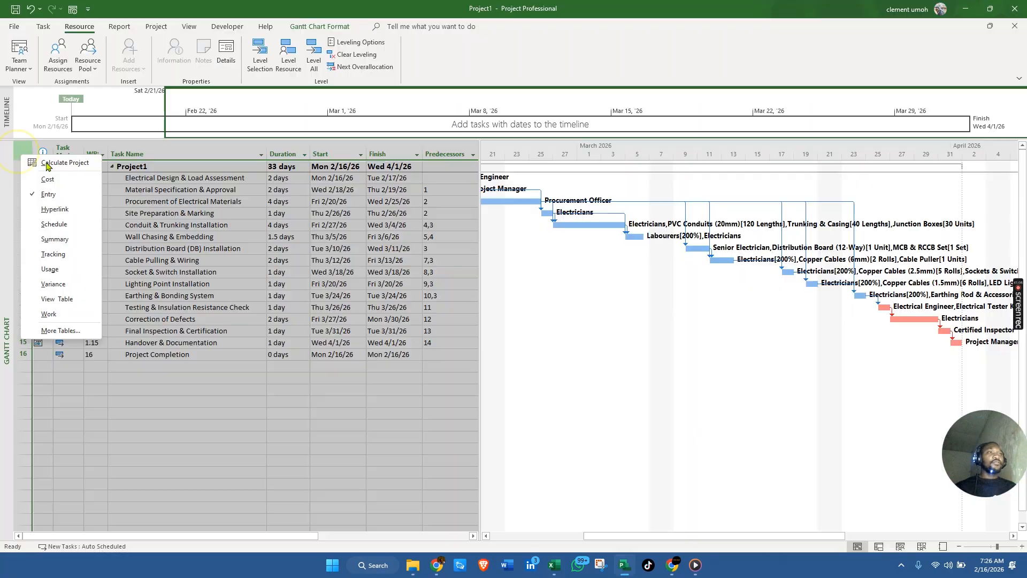
click(78, 184)
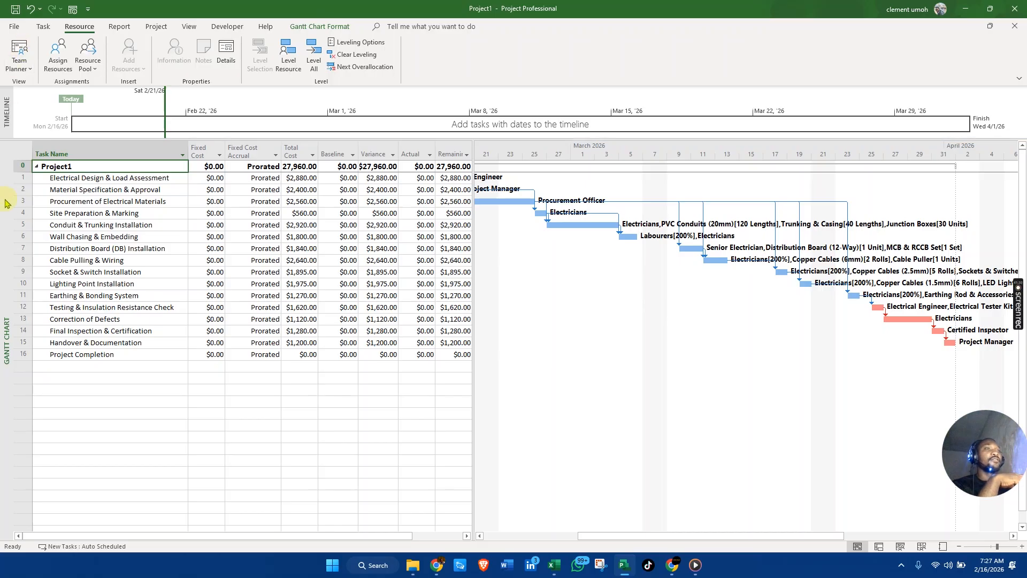
Switch the project to the Team Planner view and bring the February and March assignments into sight.
right_click(6, 227)
click(27, 150)
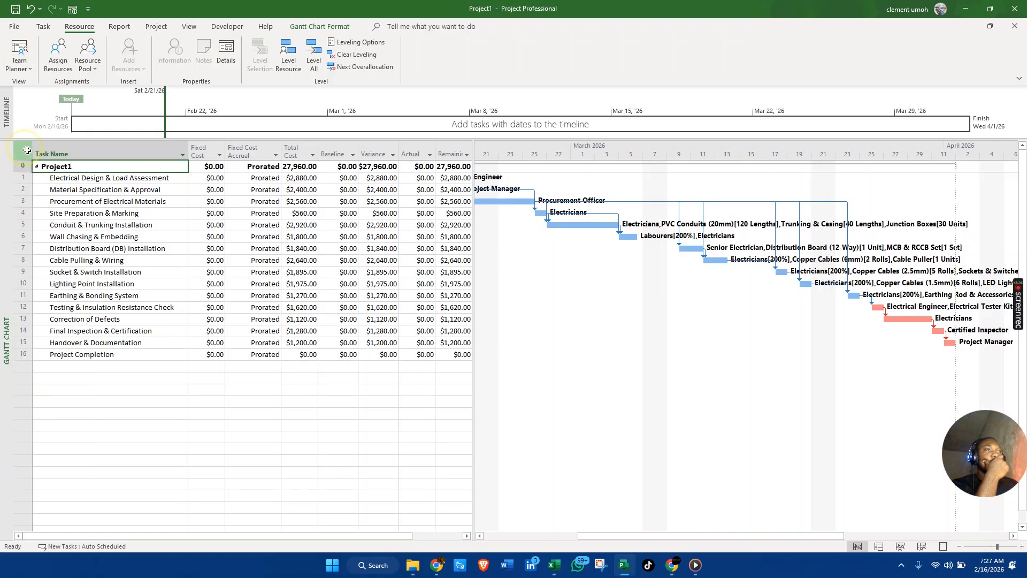
right_click(27, 151)
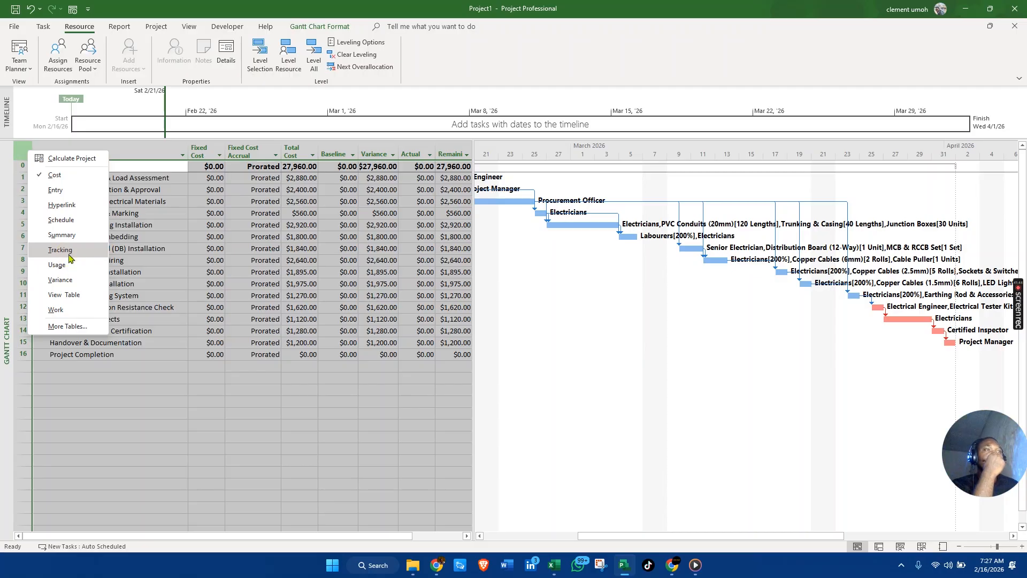
right_click(8, 256)
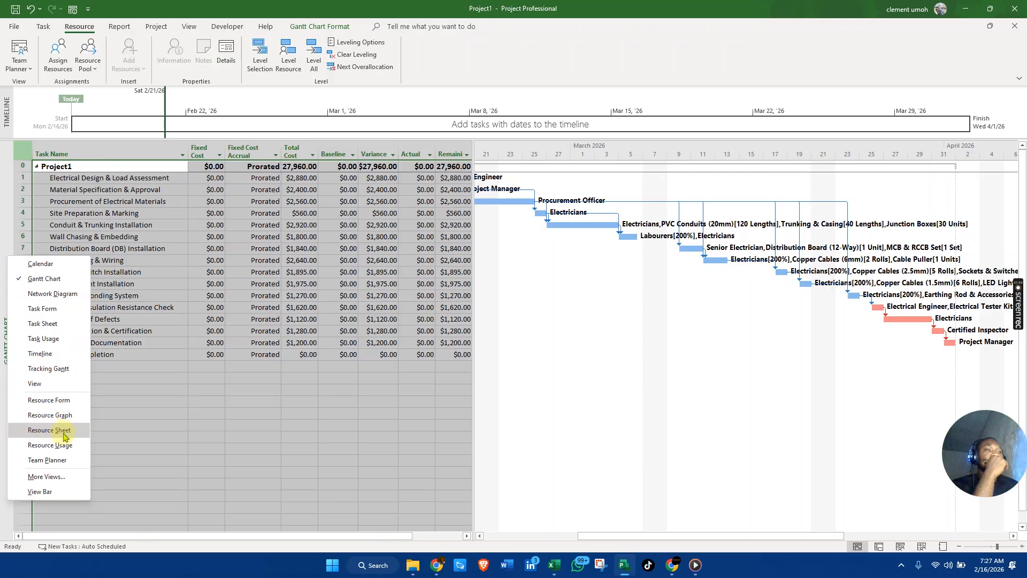
click(56, 458)
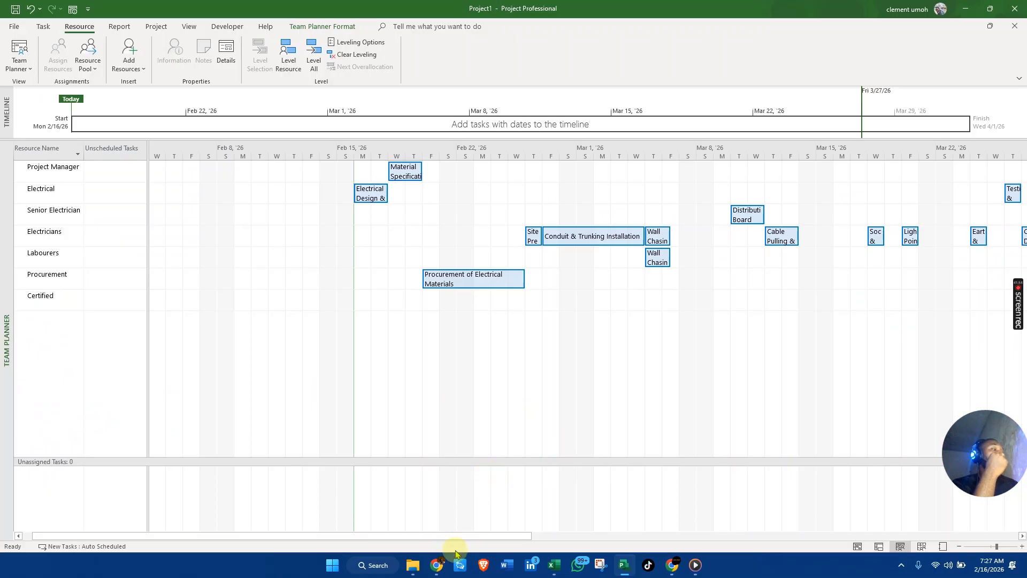
drag(467, 537, 374, 486)
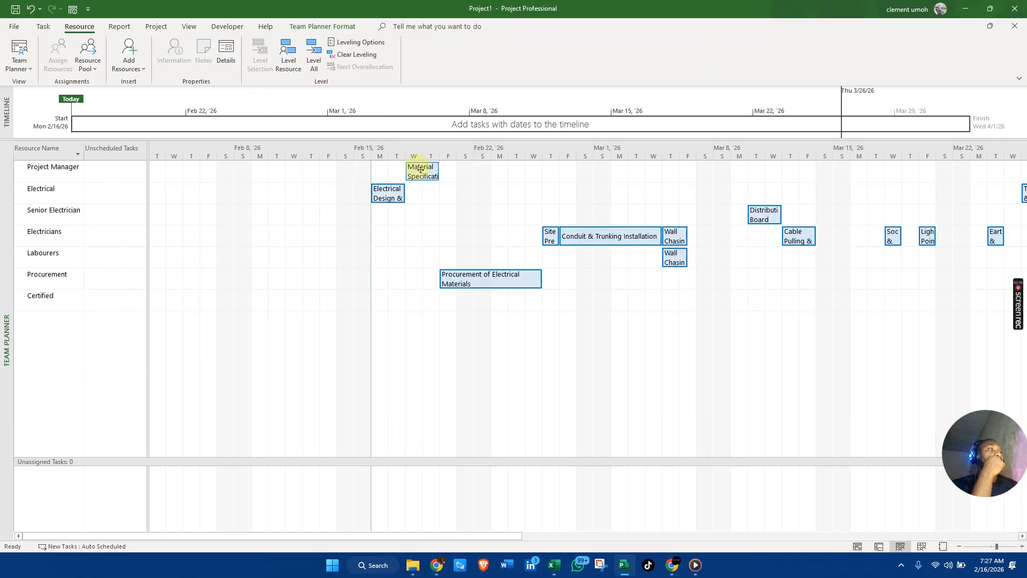
Examine the assignments of the project manager, electrical engineer and electricians in the Team Planner, including each task's schedule details.
mouse_move(433, 164)
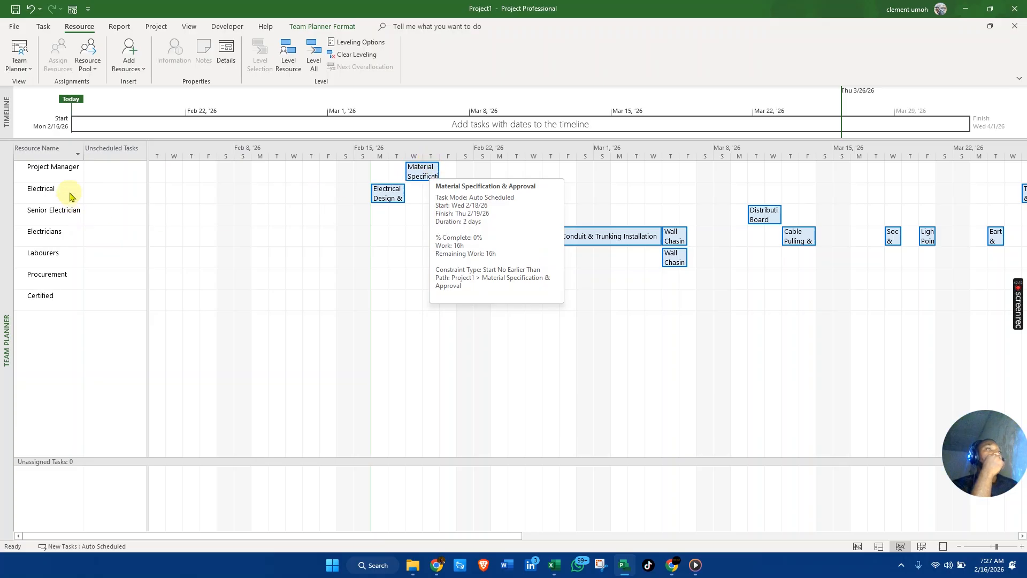
click(384, 191)
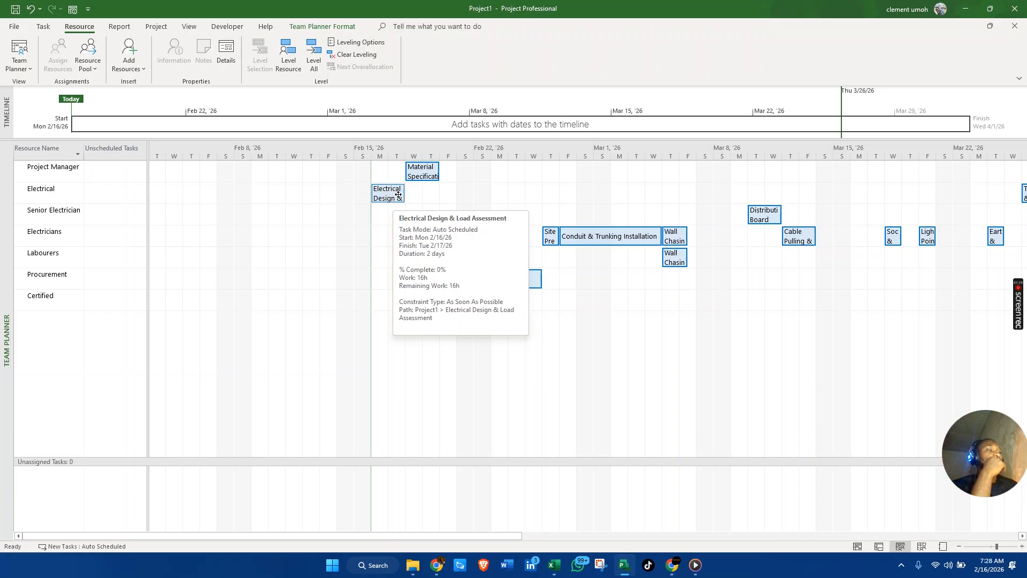
click(423, 171)
click(595, 237)
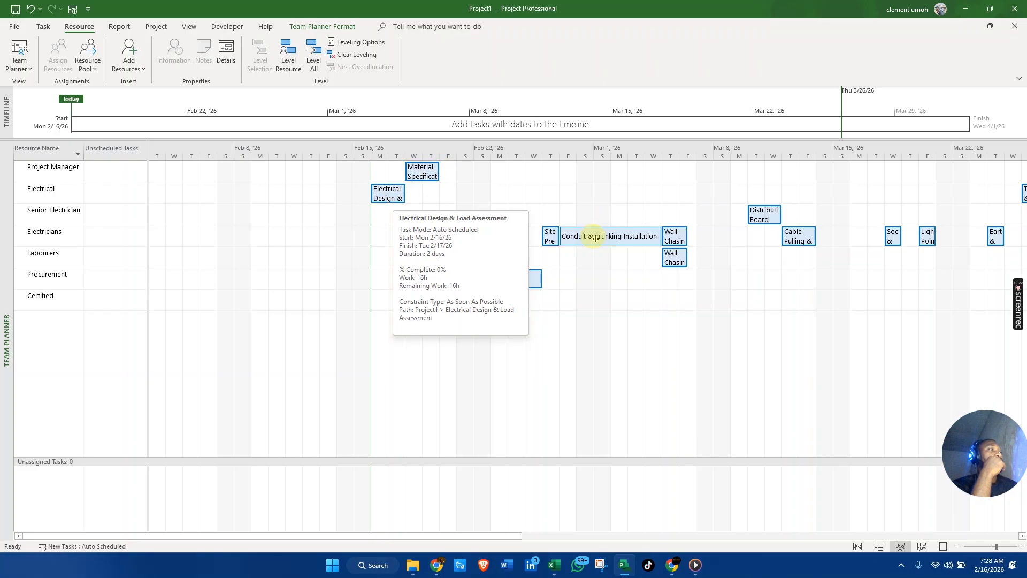
click(543, 235)
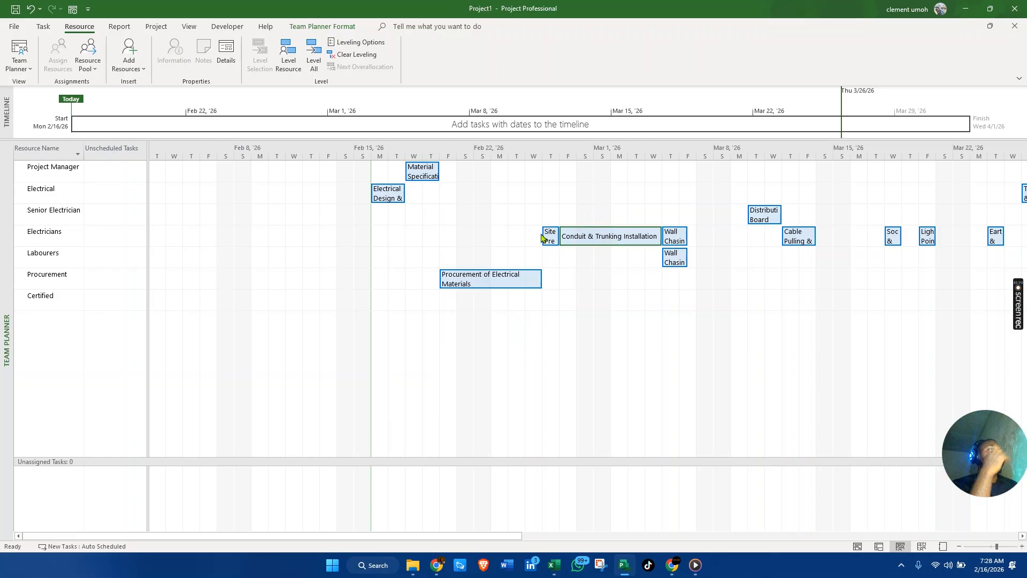
click(543, 238)
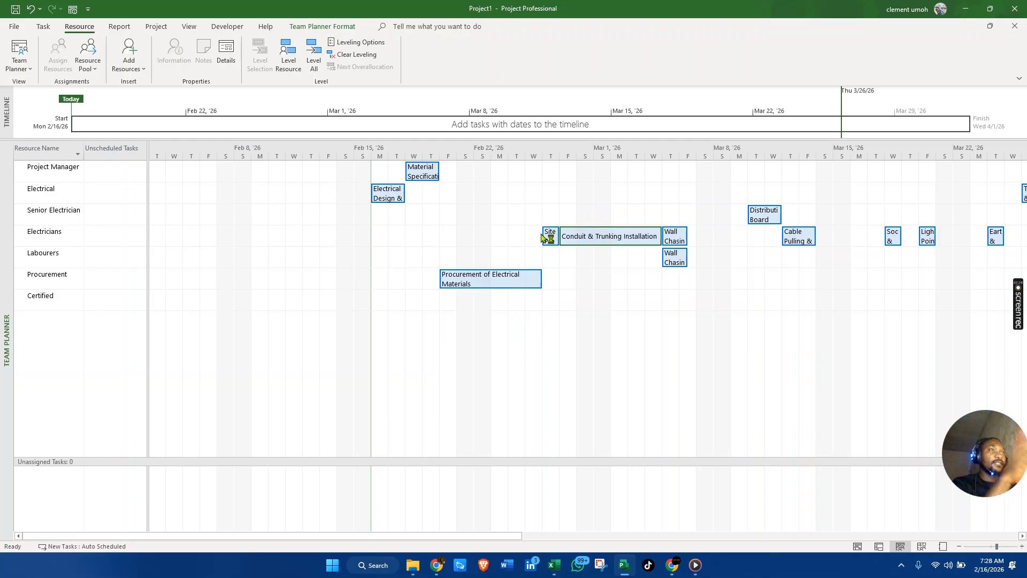
click(159, 184)
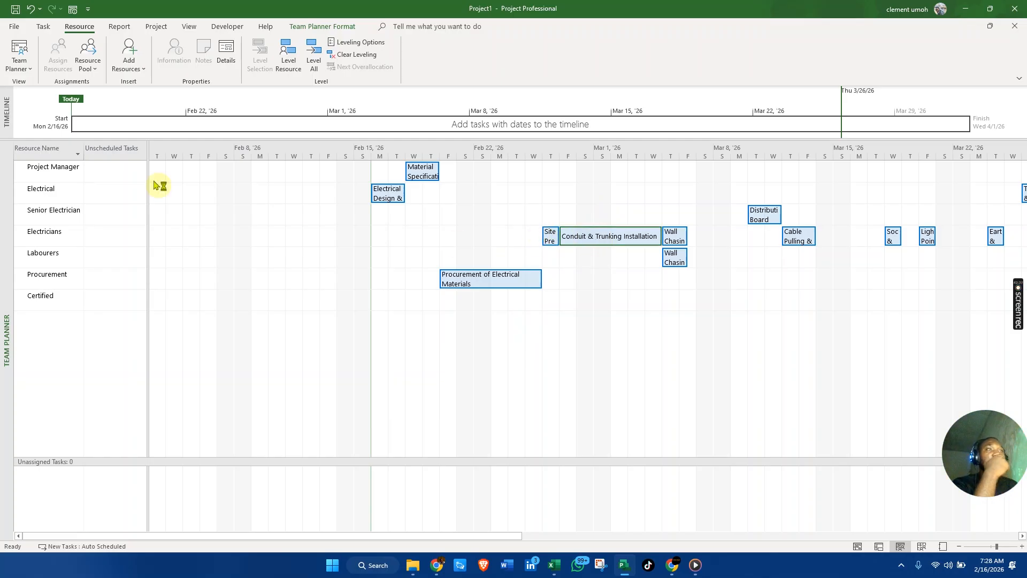
Switch to the Calendar view and look over how the tasks are spread across February and March 2026.
right_click(7, 182)
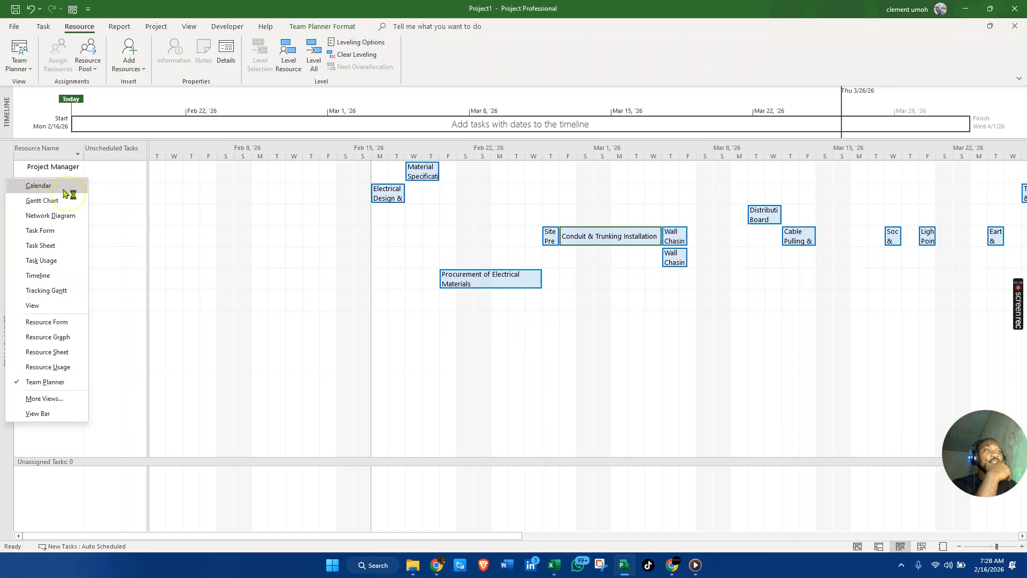
click(38, 186)
click(805, 298)
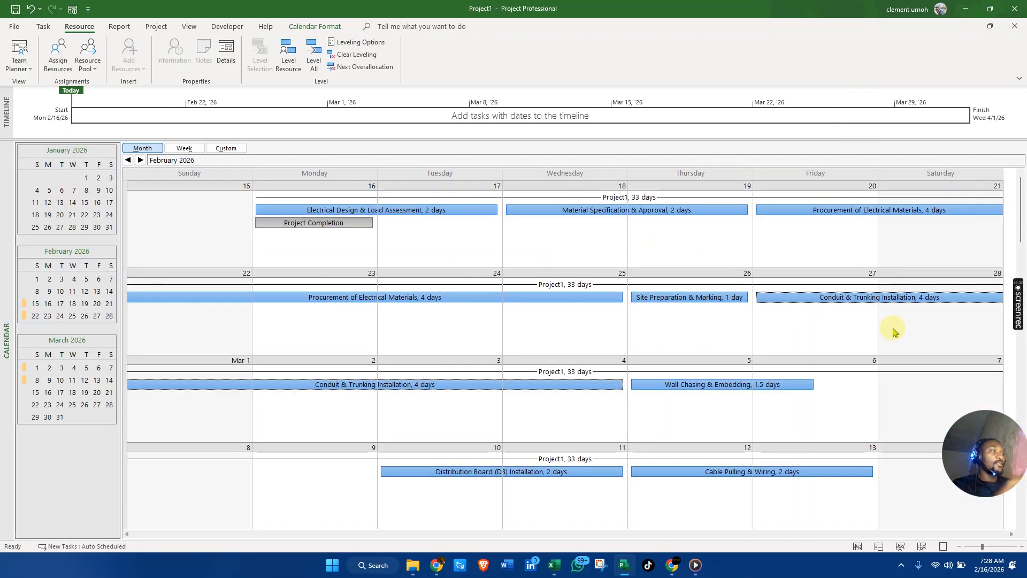
scroll(895, 334, down, 1)
click(806, 423)
scroll(933, 341, up, 1)
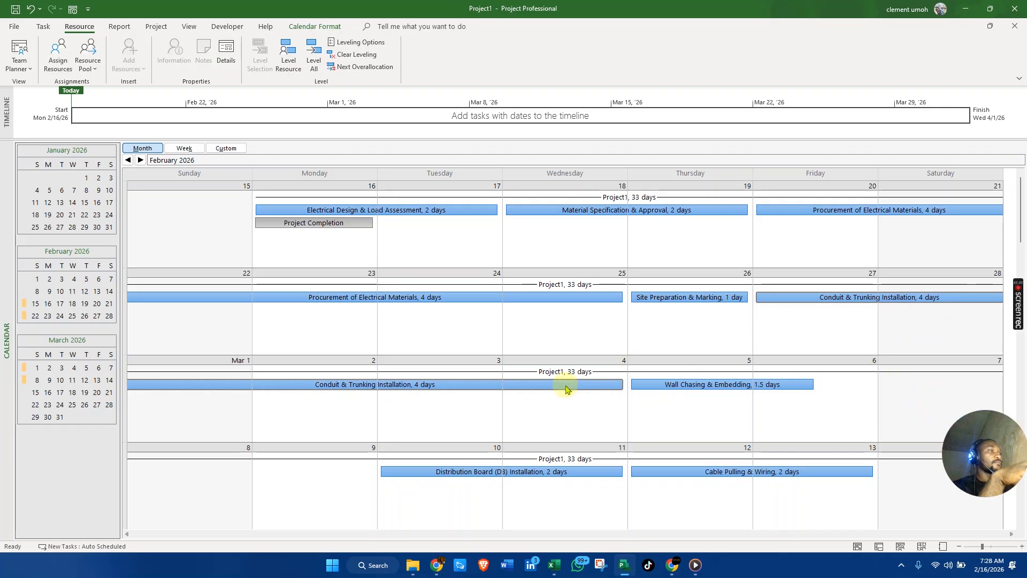
Review the project's February to April 2026 schedule in the Calendar view, comparing the month and week layouts.
scroll(567, 390, down, 1)
scroll(567, 390, down, 4)
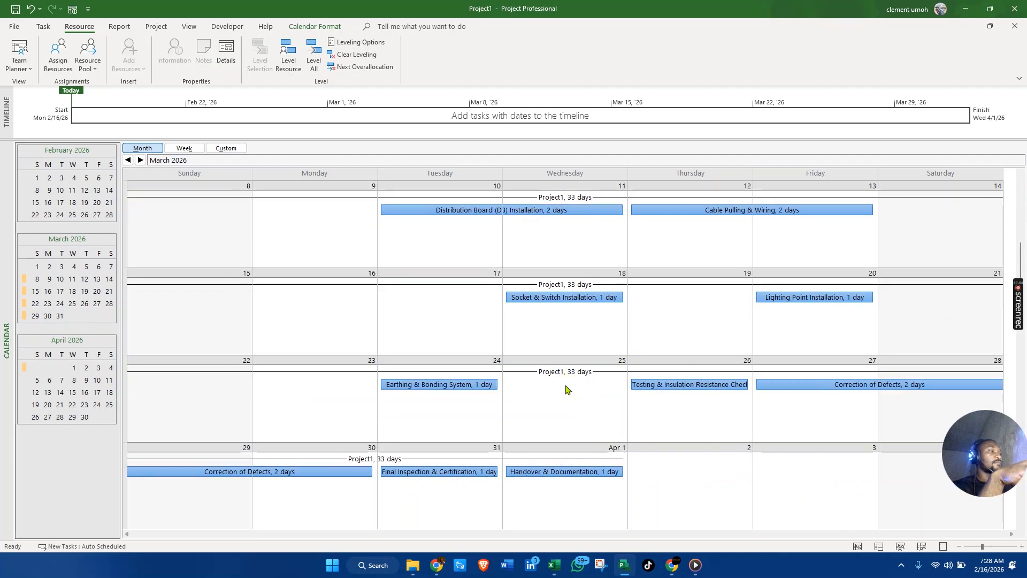
scroll(567, 390, up, 8)
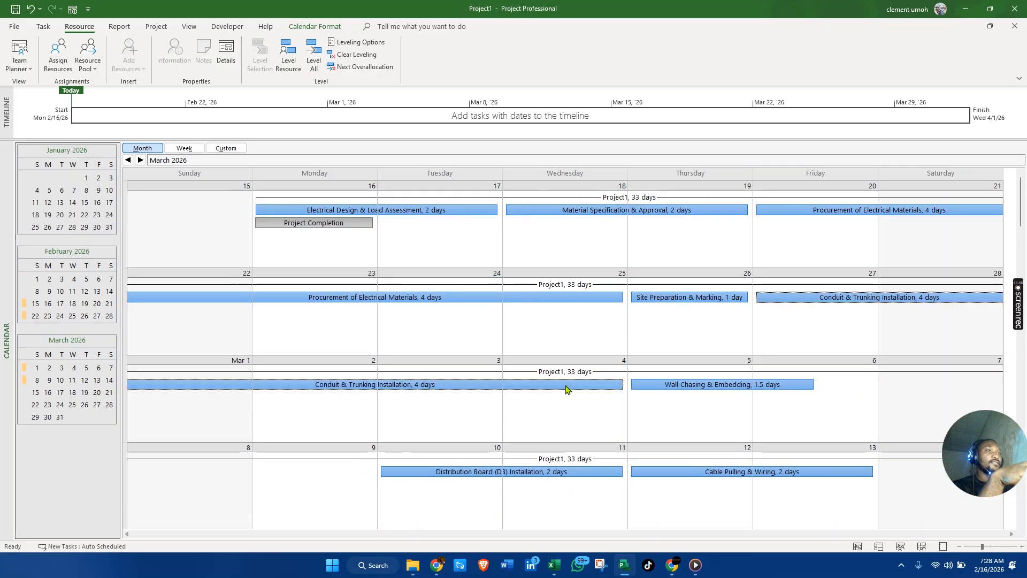
scroll(569, 389, down, 6)
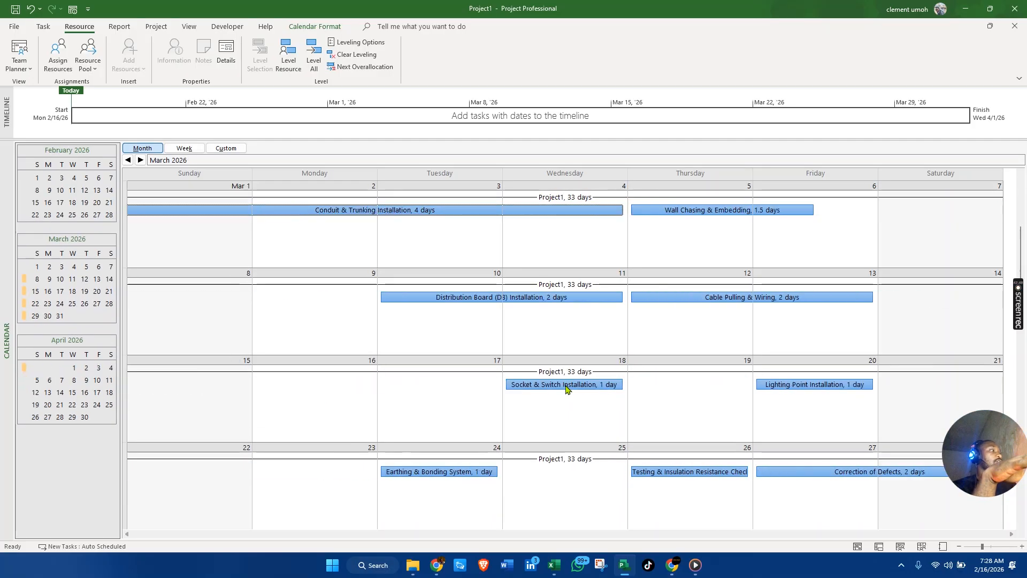
click(184, 149)
scroll(485, 248, up, 4)
scroll(484, 247, up, 3)
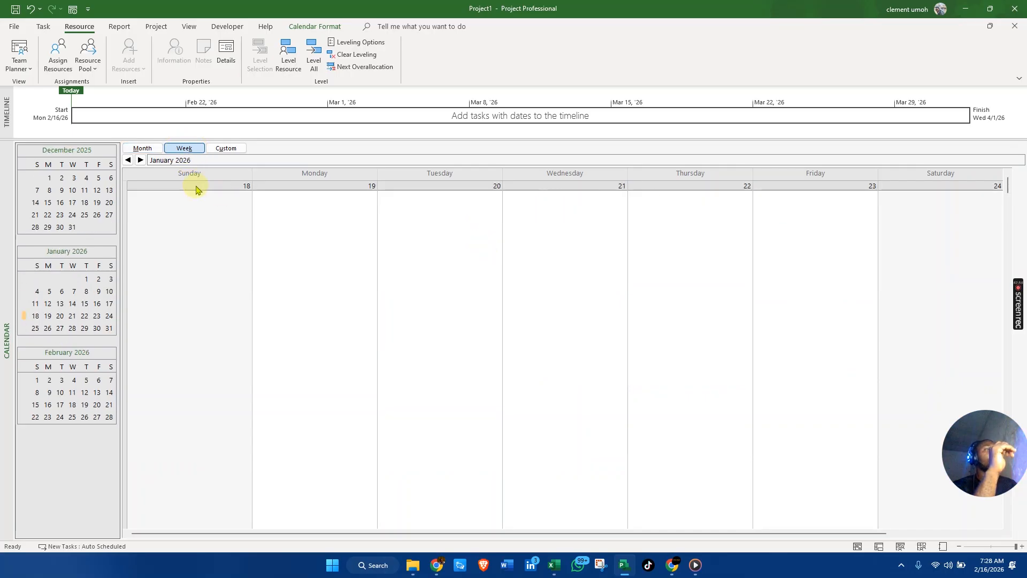
click(140, 148)
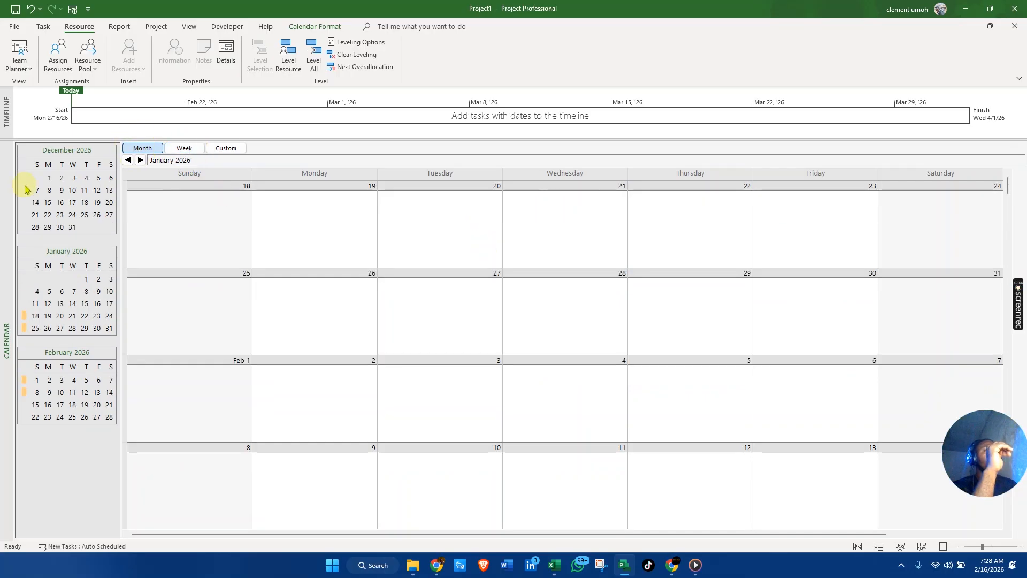
Switch the project to the Tracking Gantt view and bring the first task bars into sight.
right_click(5, 195)
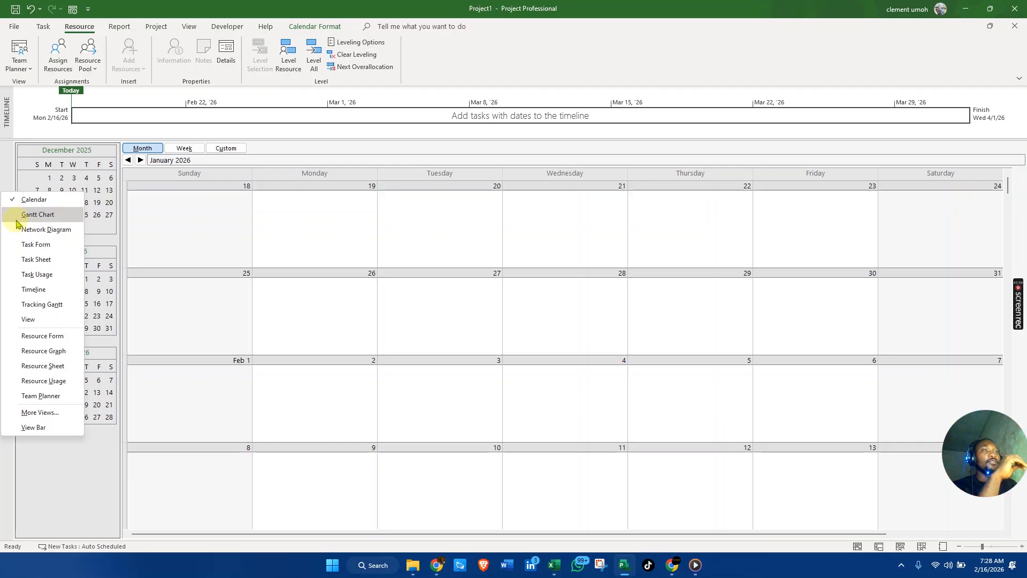
click(43, 304)
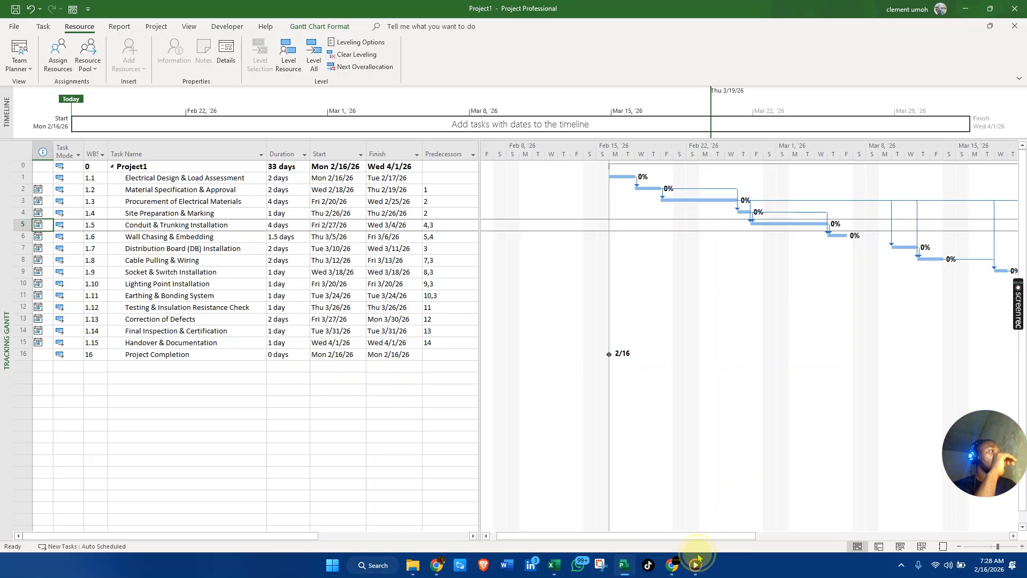
mouse_move(676, 536)
mouse_down()
mouse_move(806, 541)
mouse_move(642, 529)
mouse_up()
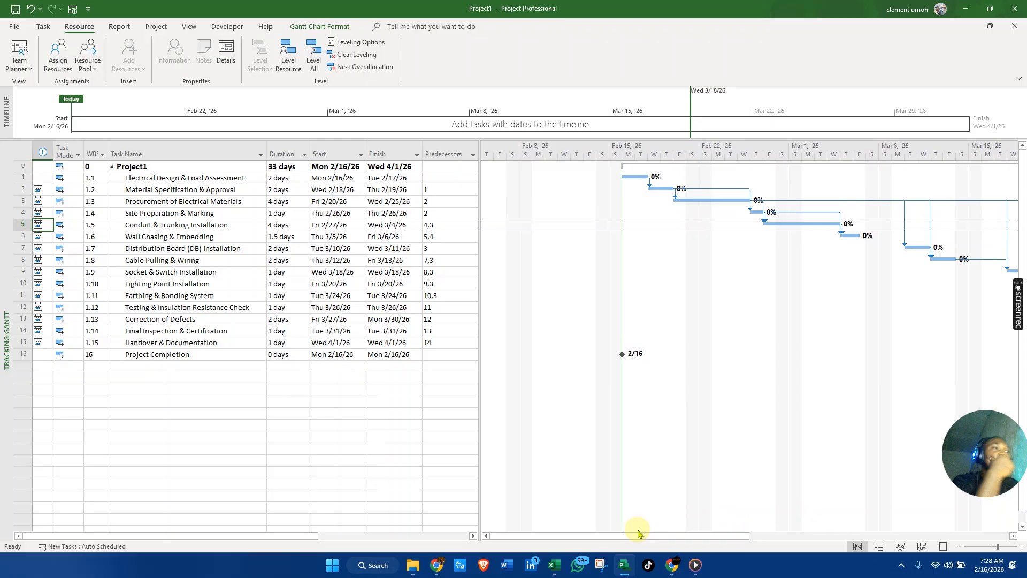
Mark the Electrical Design & Load Assessment task as 100% complete.
click(217, 181)
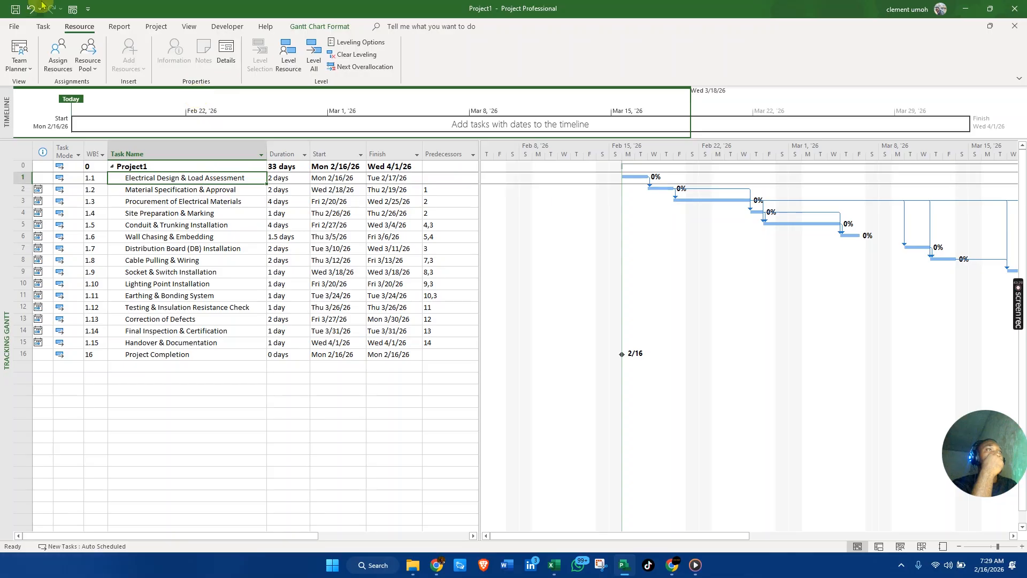
click(43, 26)
click(275, 47)
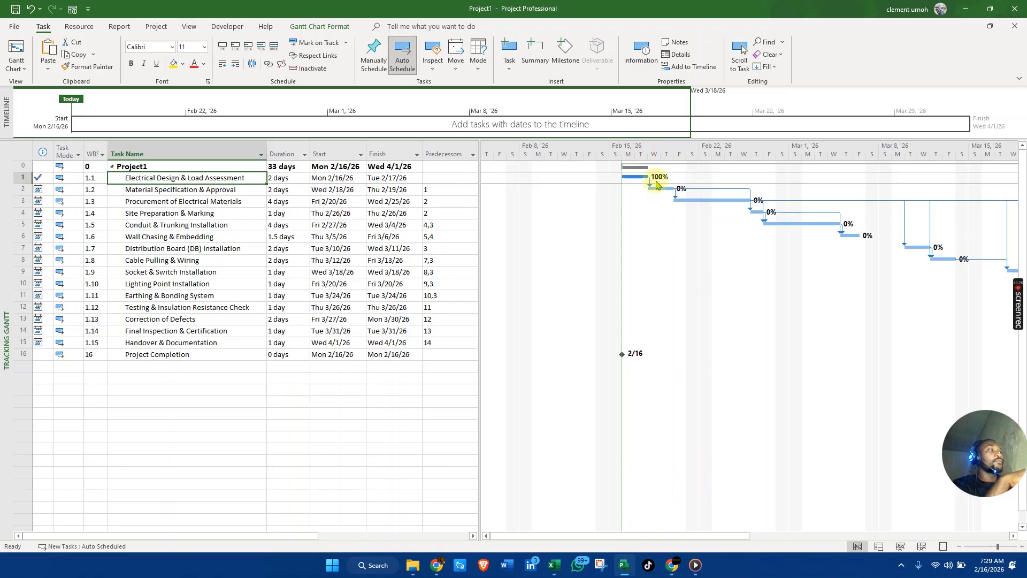
Show the Cost table beside the Tracking Gantt and widen its Total Cost, Variance, Actual and Remaining columns and the table area.
right_click(19, 149)
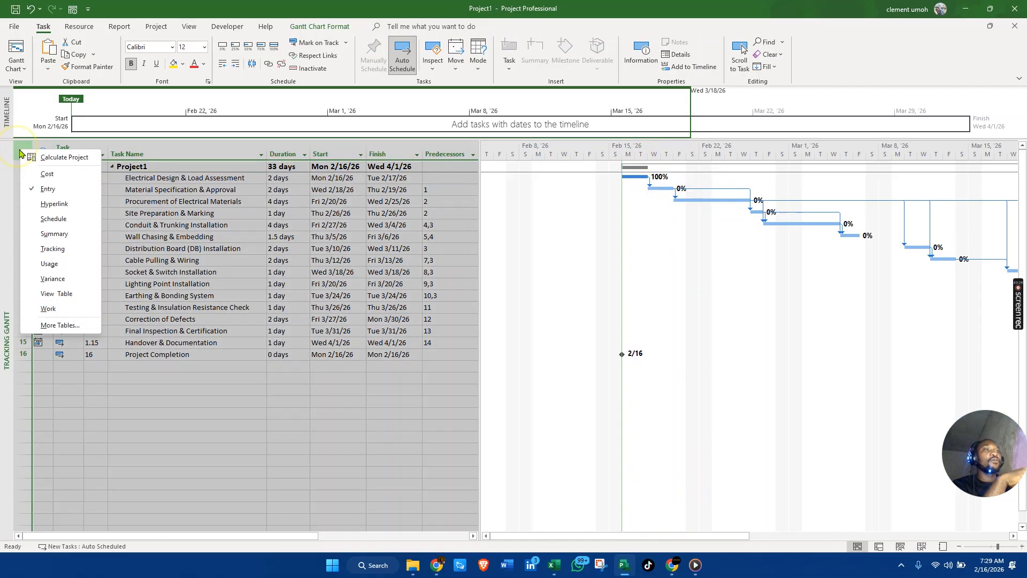
click(48, 175)
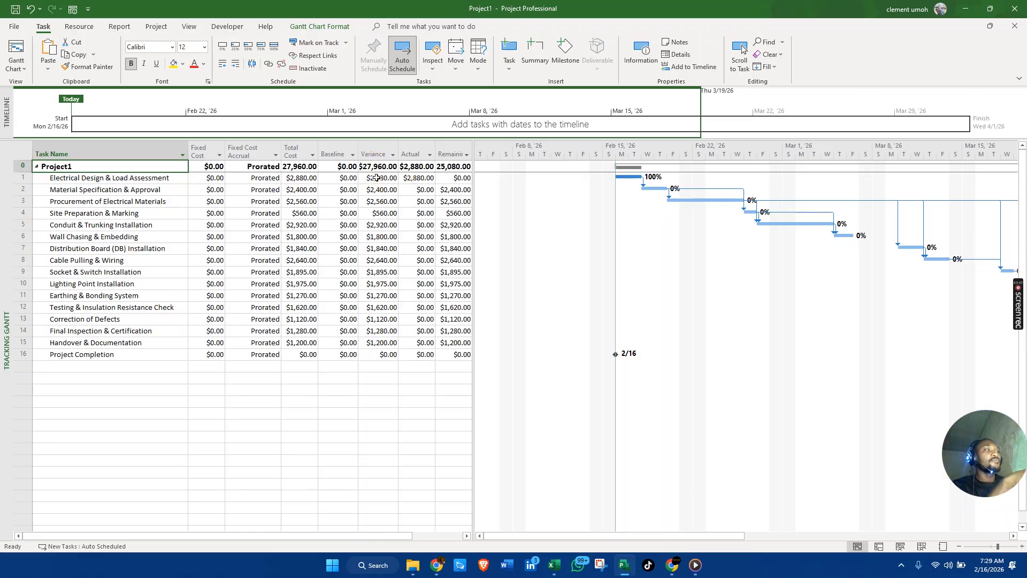
mouse_move(474, 151)
mouse_down()
mouse_move(492, 150)
mouse_move(479, 149)
mouse_up()
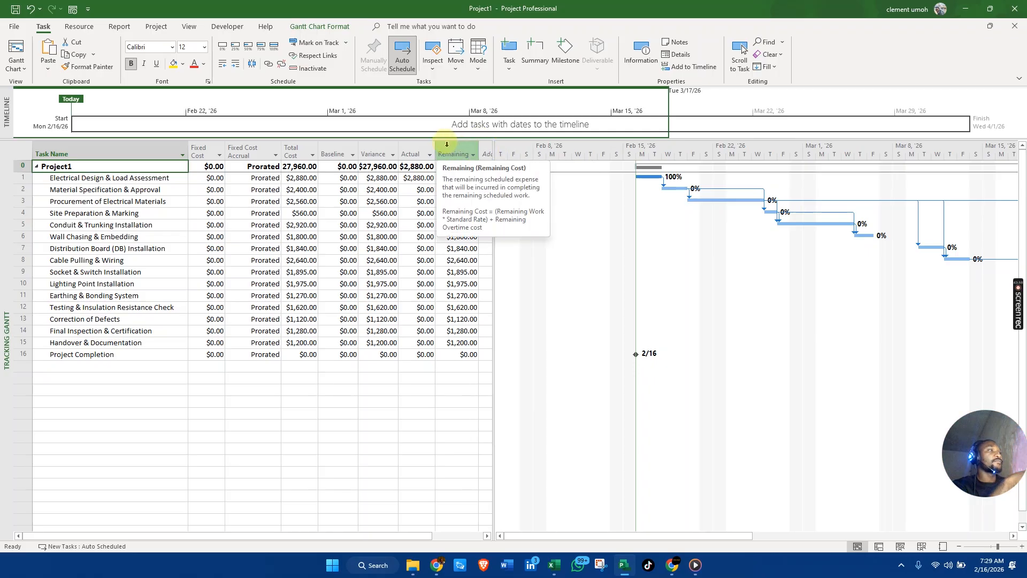
drag(397, 152, 404, 150)
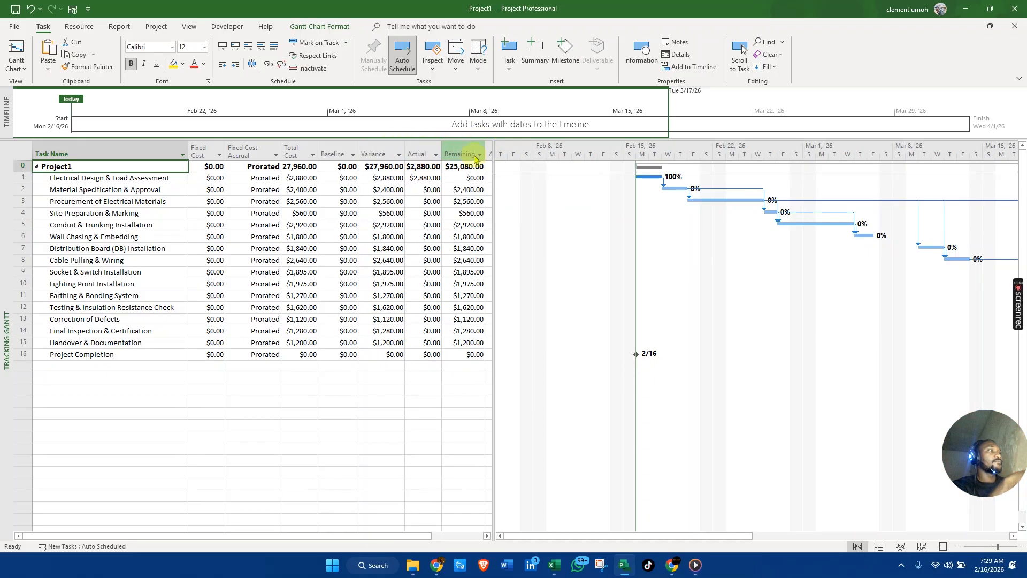
drag(442, 150, 445, 151)
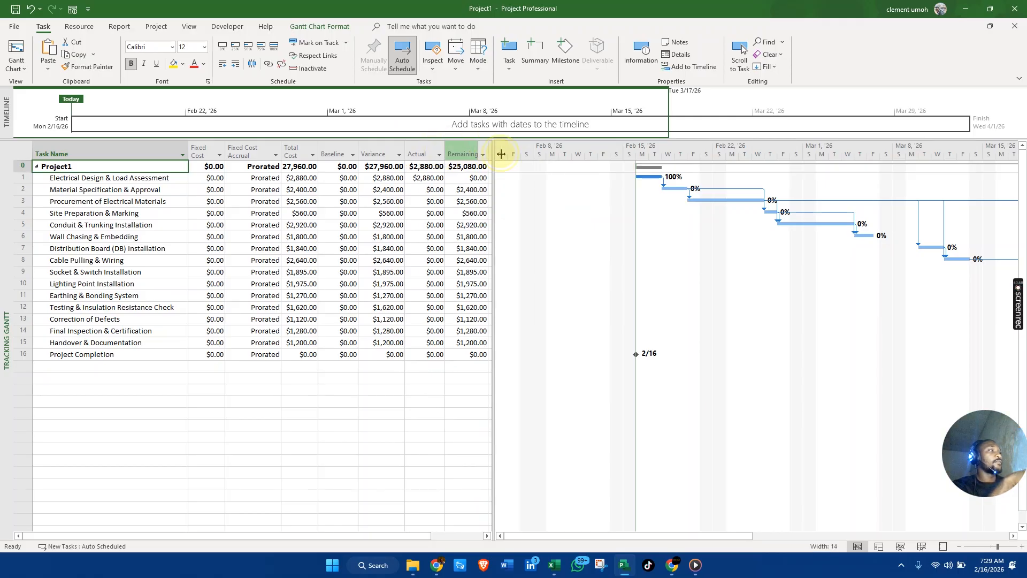
drag(489, 155, 498, 152)
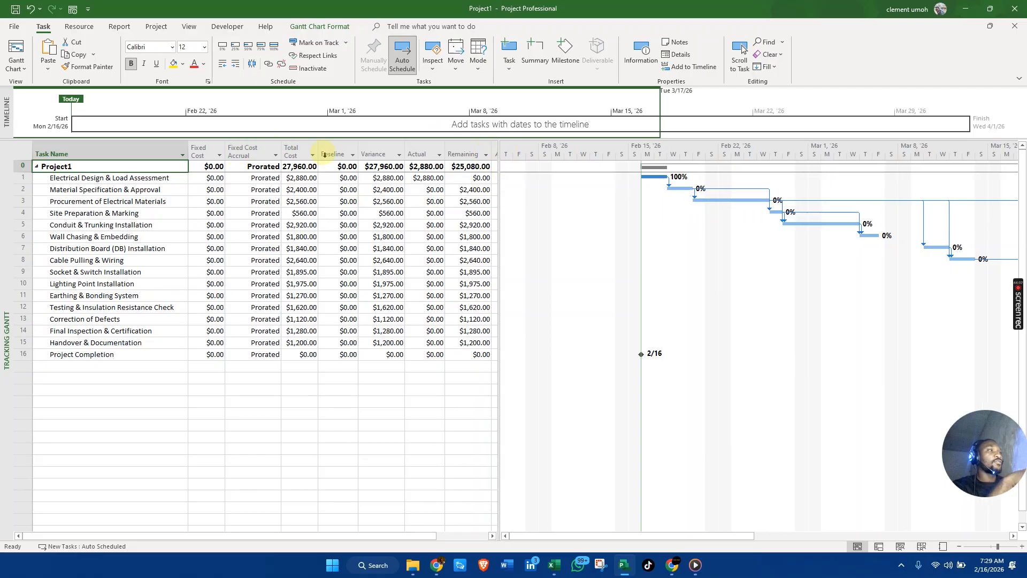
drag(318, 152, 328, 153)
drag(497, 152, 514, 152)
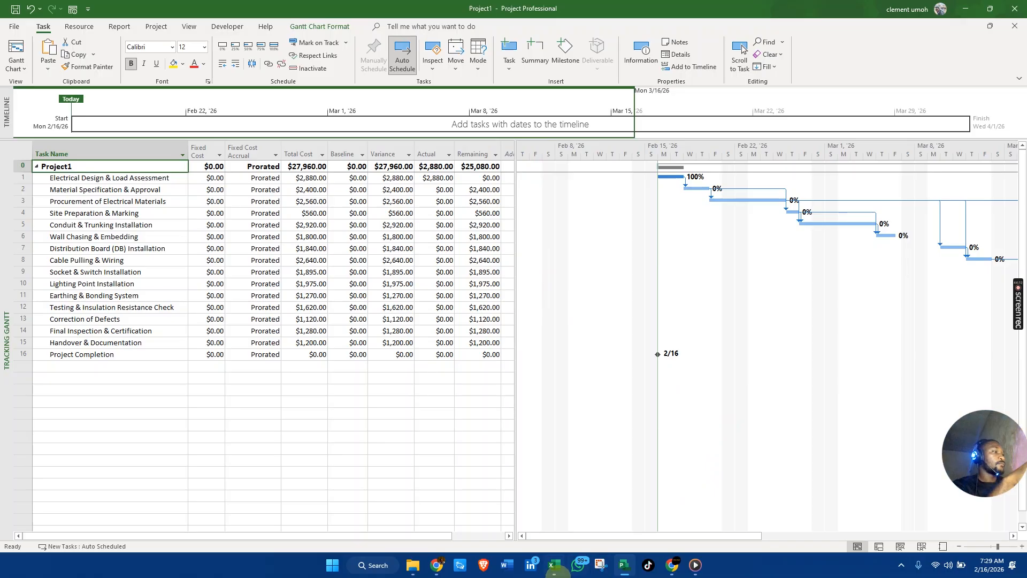
Set the Material Specification & Approval task's progress to 100%, and change it to 75% complete.
drag(662, 542, 719, 553)
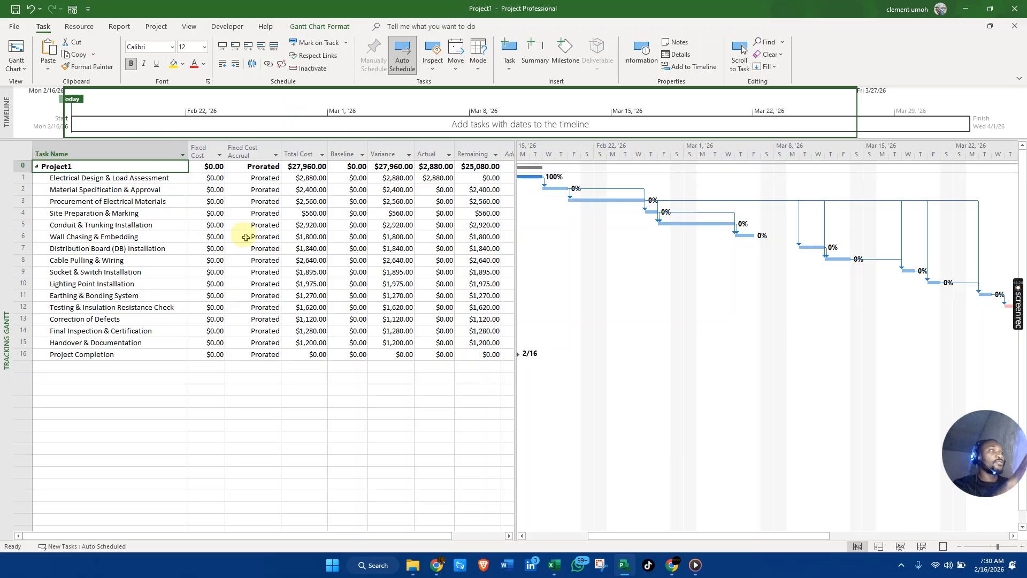
click(129, 199)
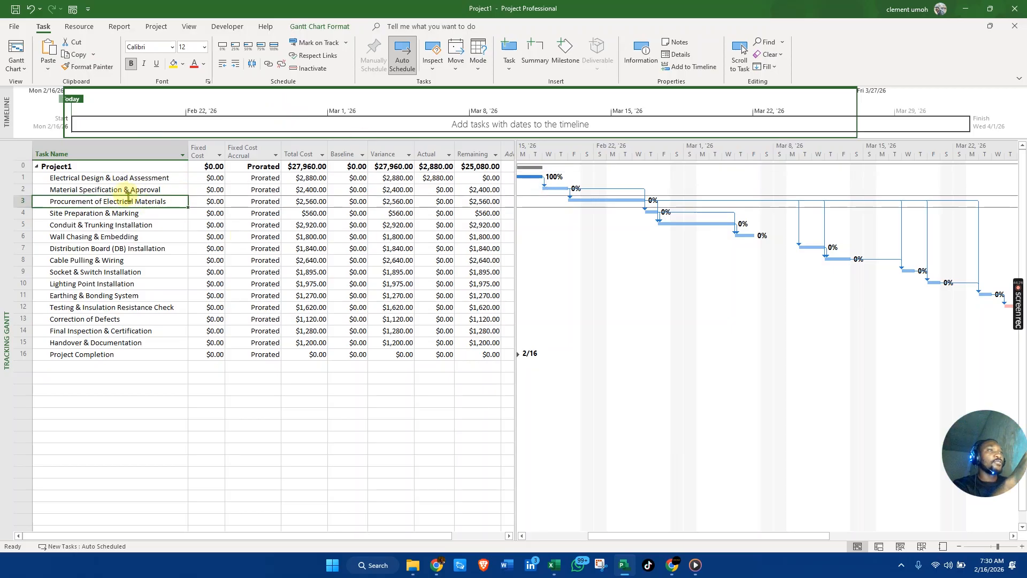
click(129, 193)
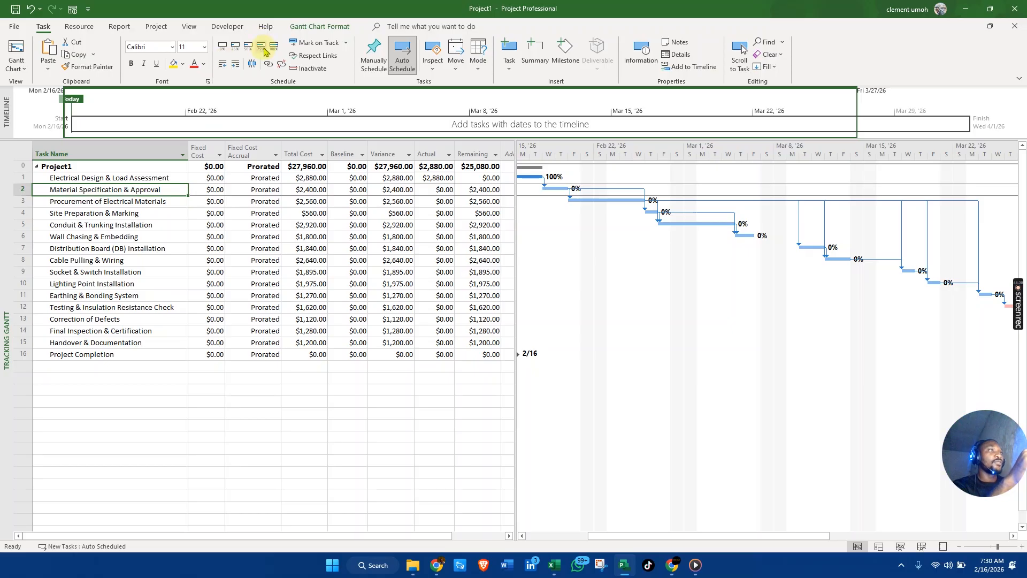
click(276, 50)
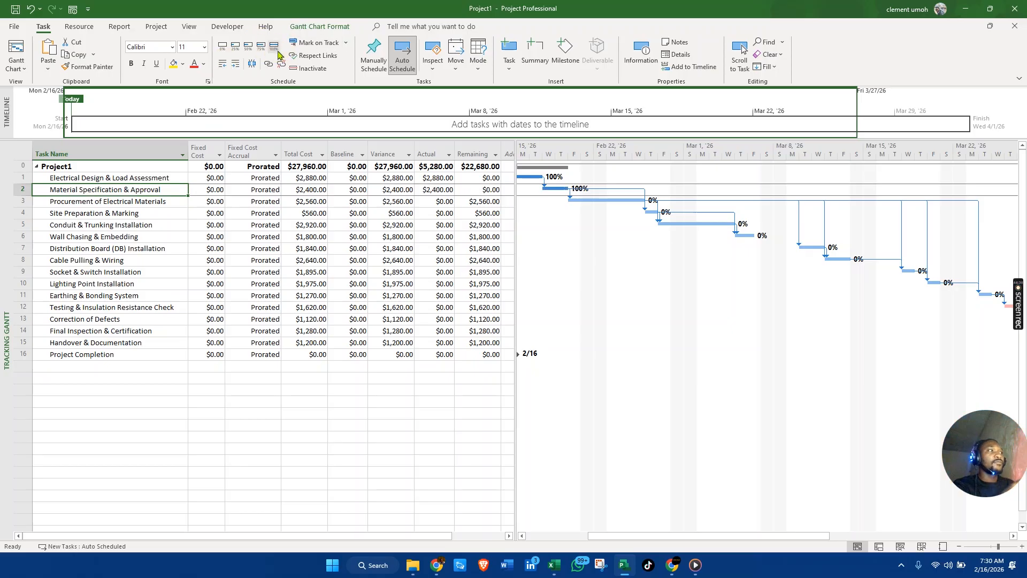
click(263, 48)
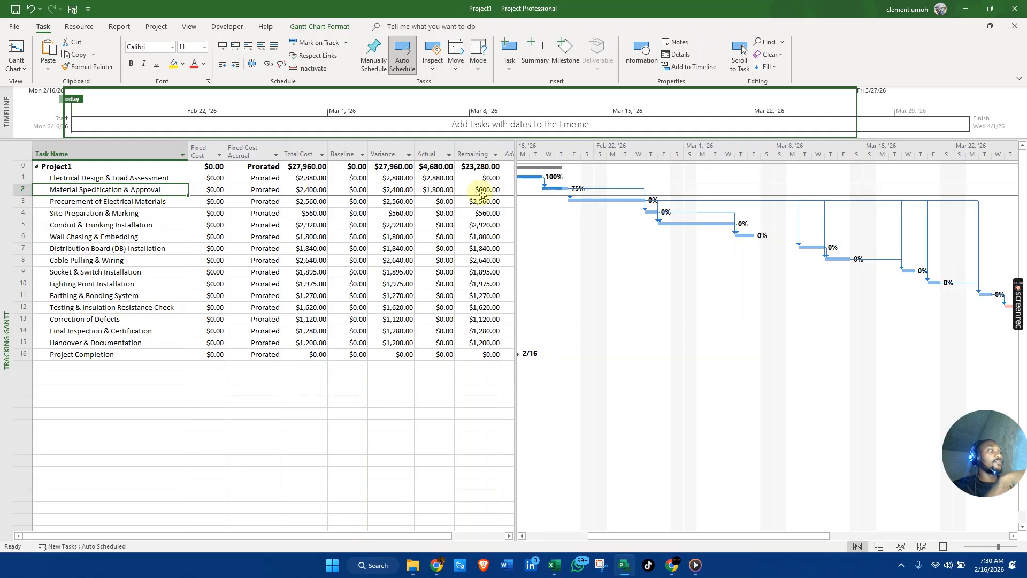
Mark Procurement of Electrical Materials as 75% complete and Site Preparation & Marking as 100% complete.
click(87, 200)
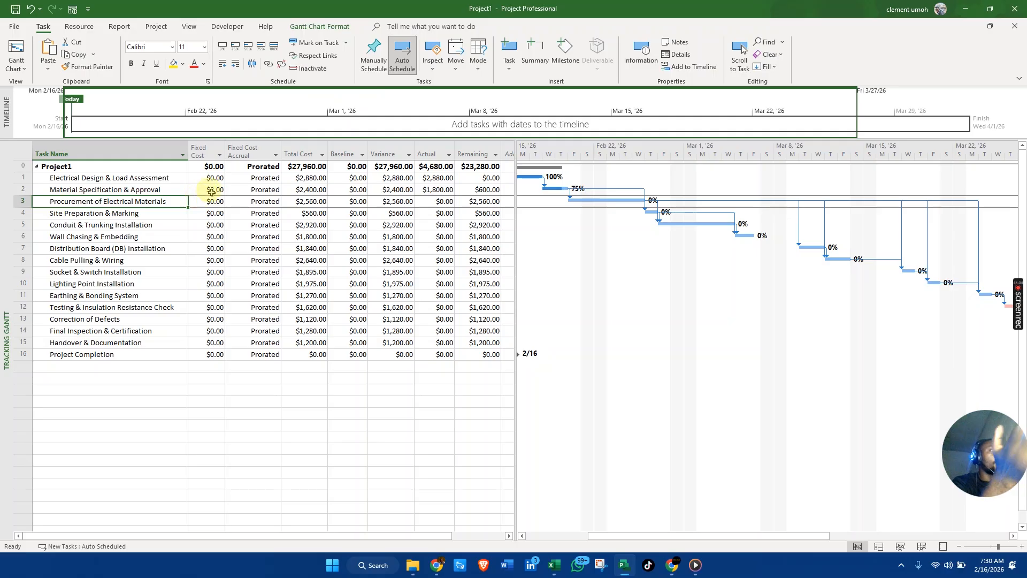
click(262, 48)
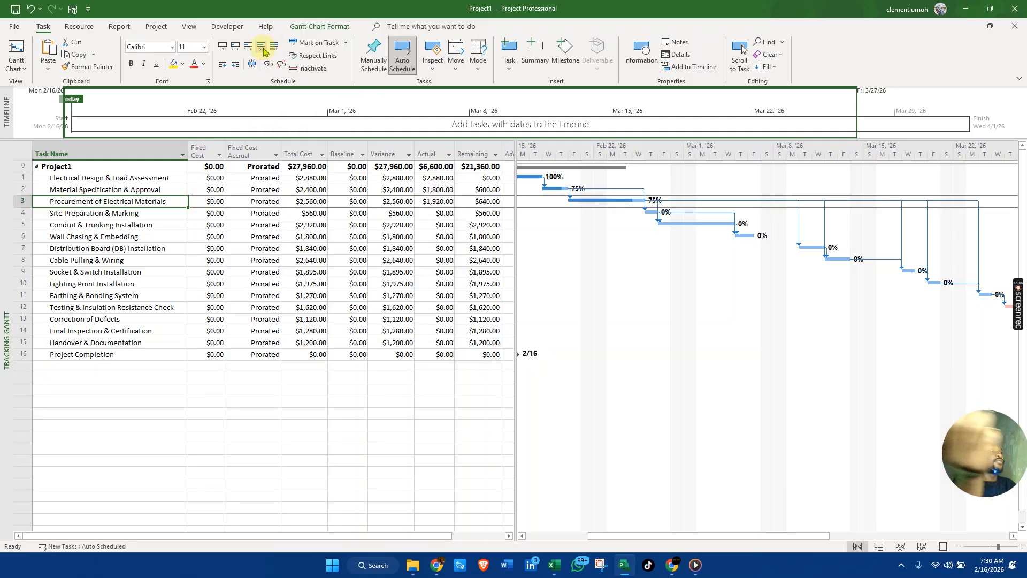
click(124, 214)
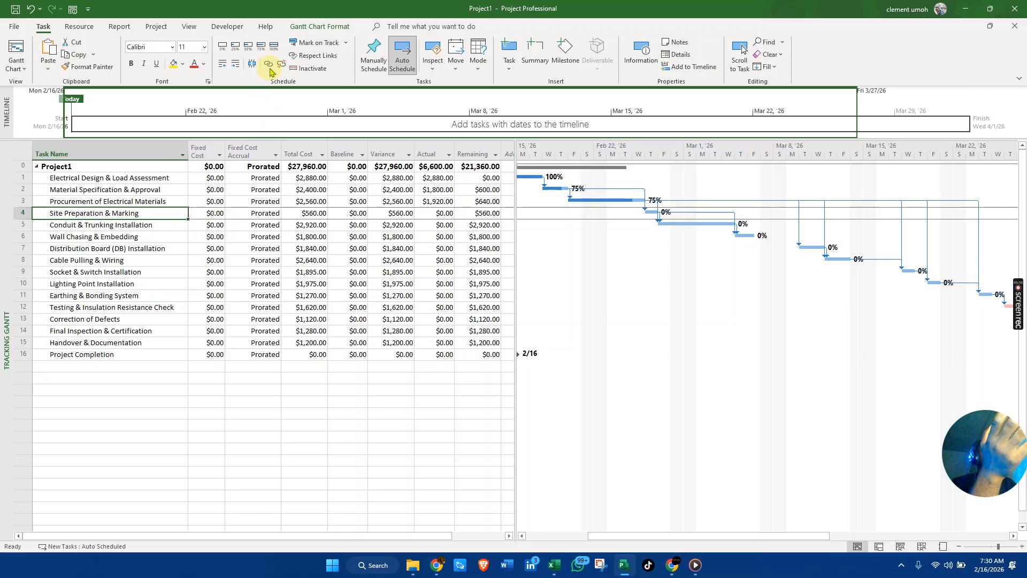
click(276, 48)
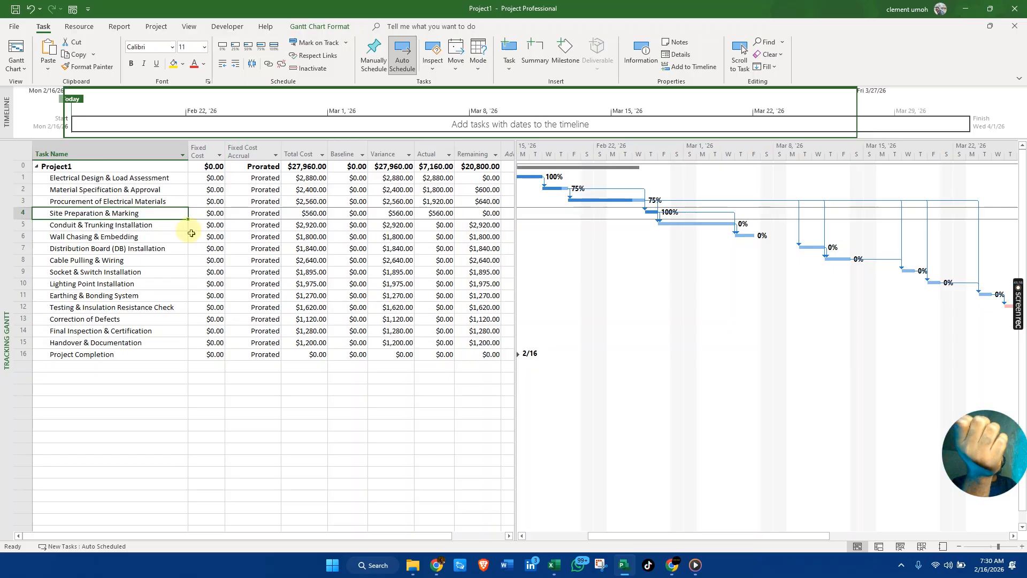
Mark Conduit & Trunking Installation as 50% complete and Wall Chasing & Embedding as 100% complete.
click(154, 225)
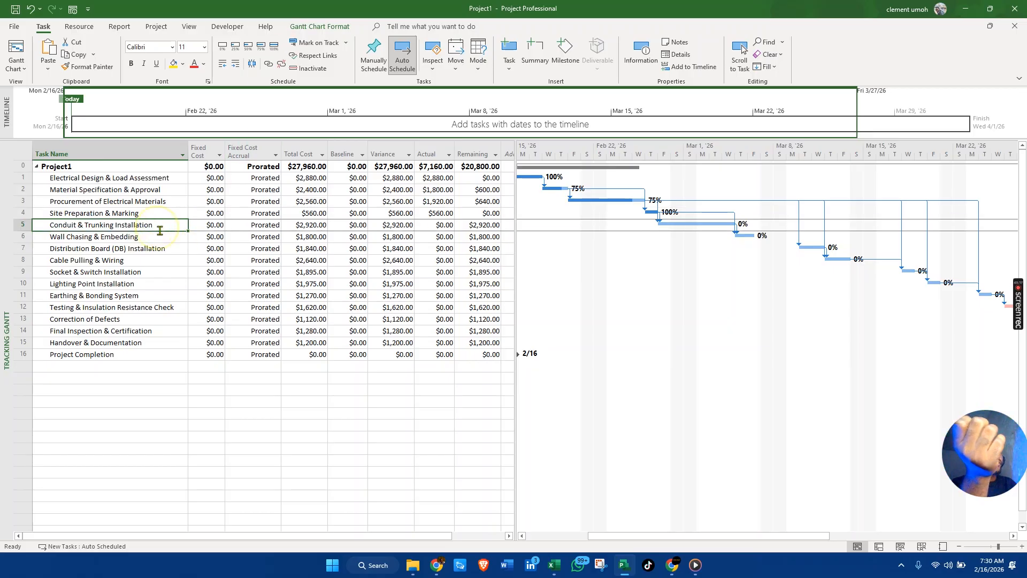
click(251, 52)
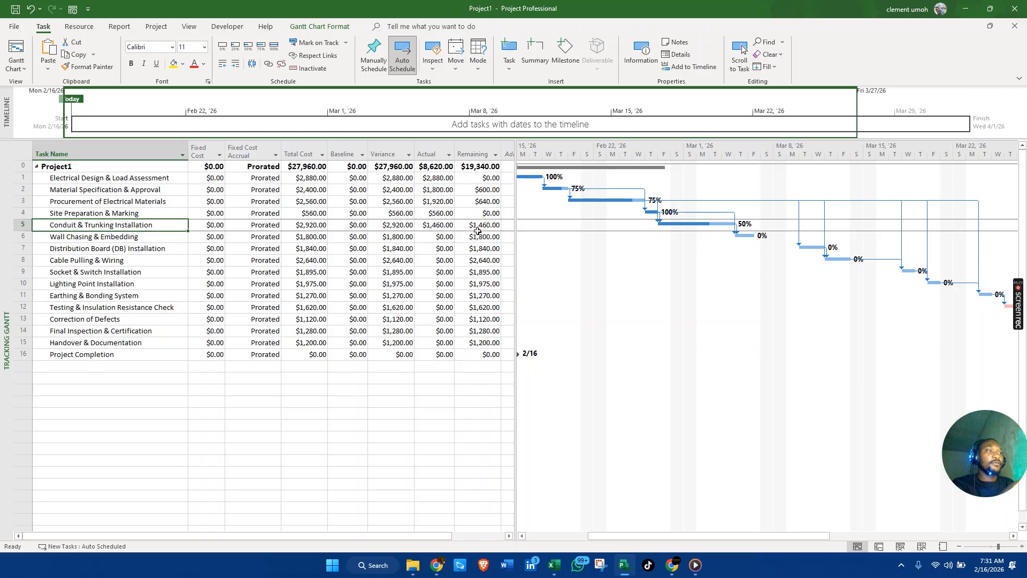
click(139, 237)
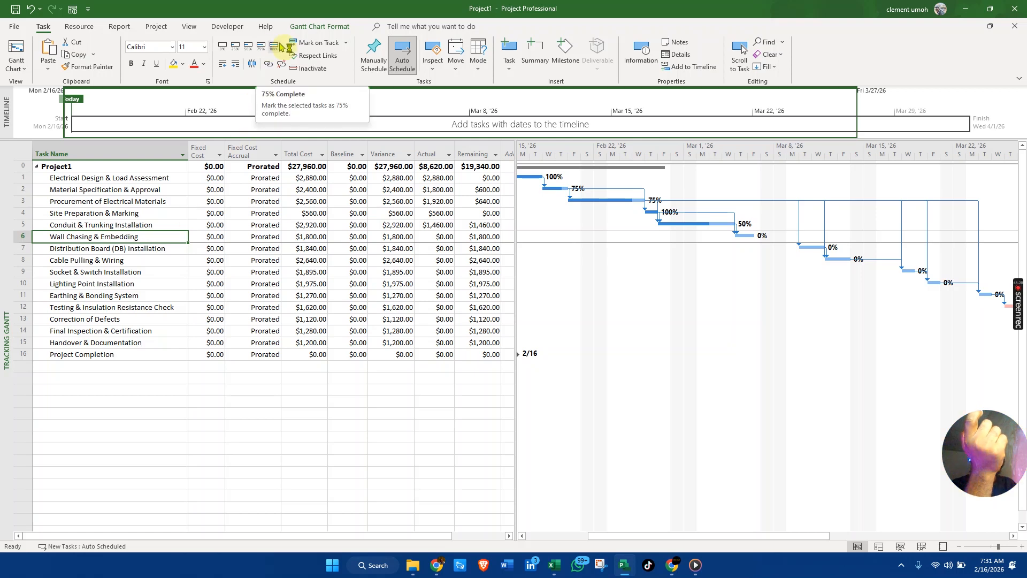
click(280, 47)
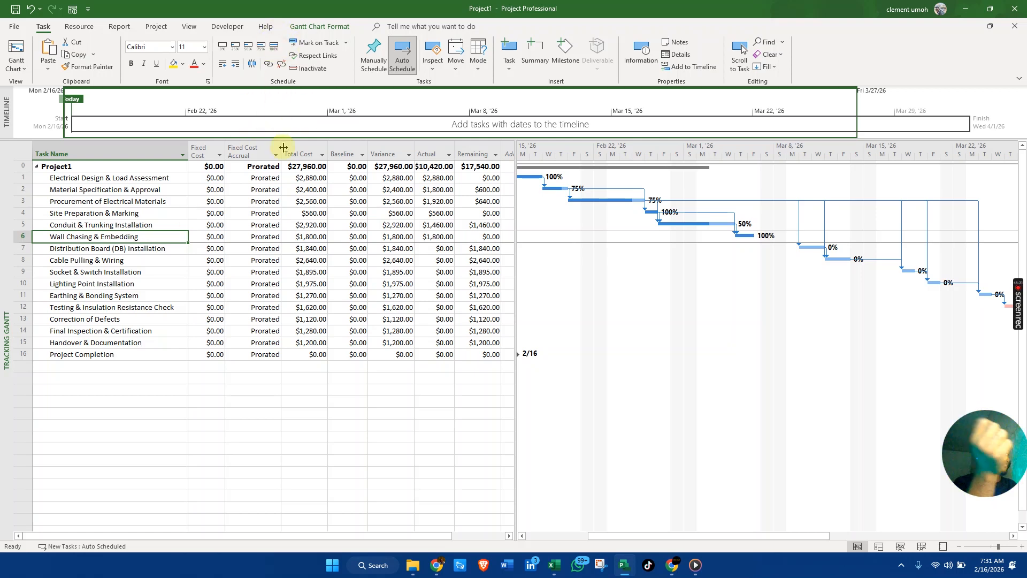
Mark Distribution Board (DB) Installation as 50% complete and Cable Pulling & Wiring as 75% complete.
click(88, 253)
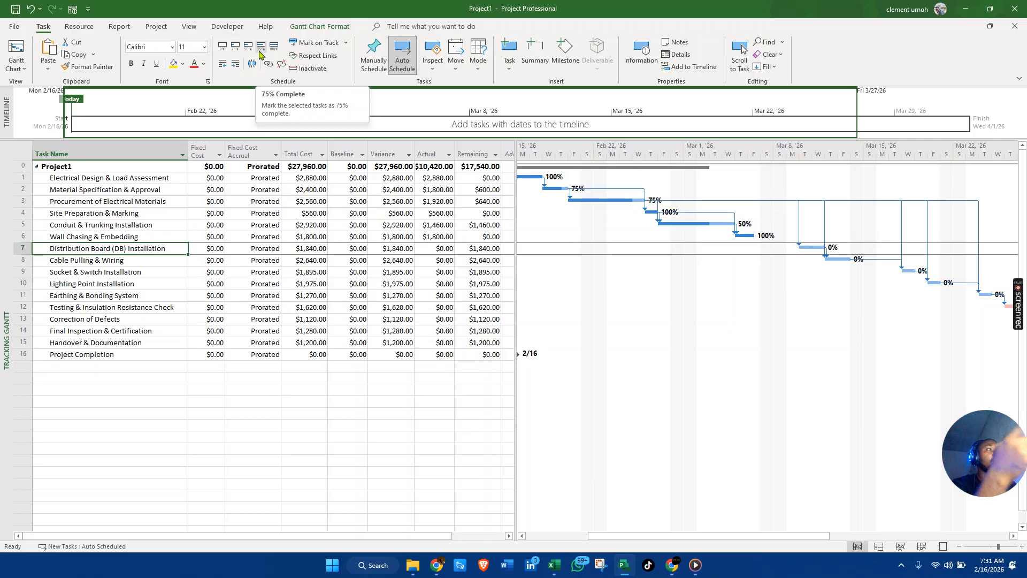
click(248, 52)
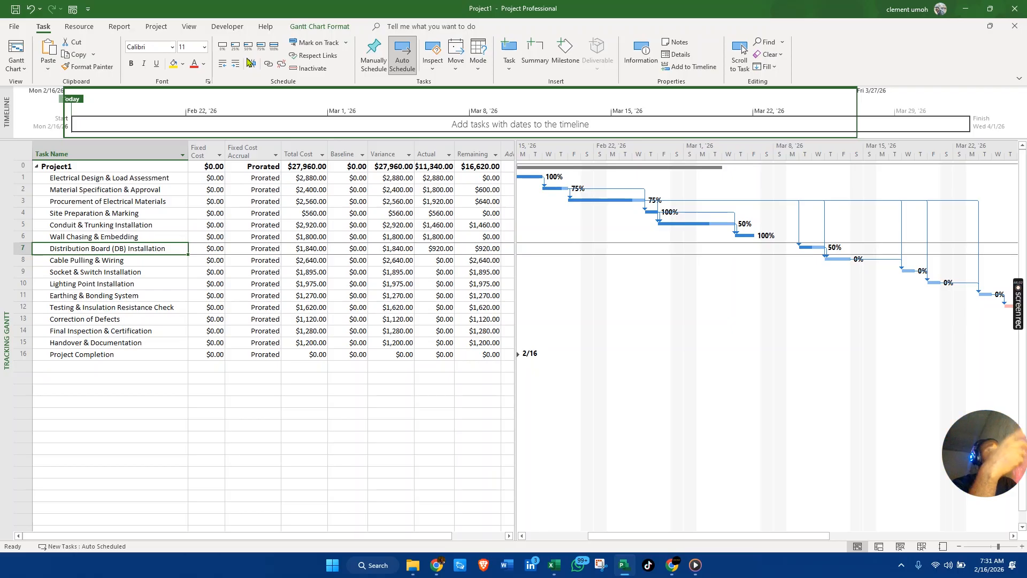
click(141, 259)
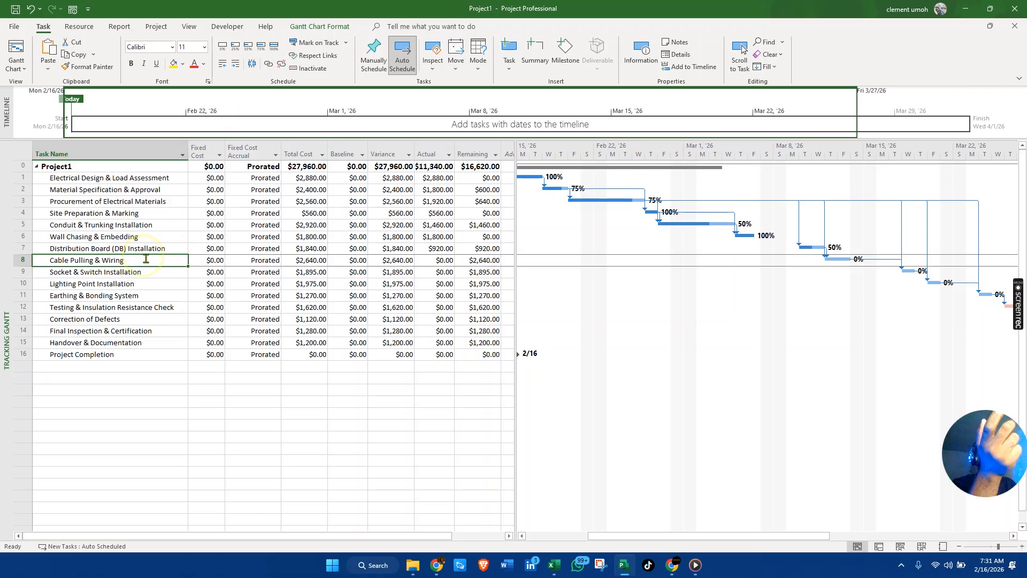
click(260, 46)
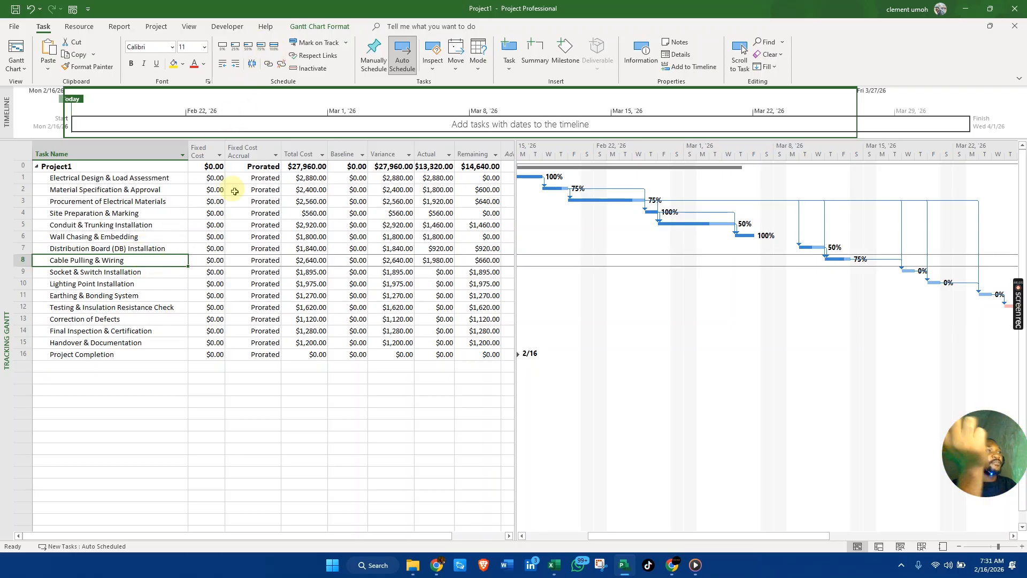
Mark Socket & Switch Installation and Lighting Point Installation as 50% complete.
click(152, 273)
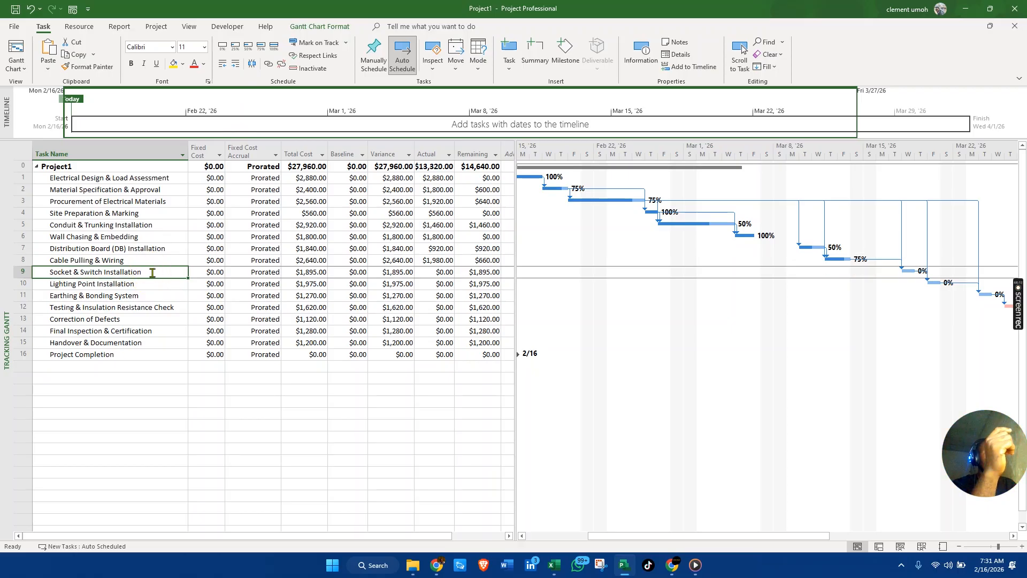
click(168, 274)
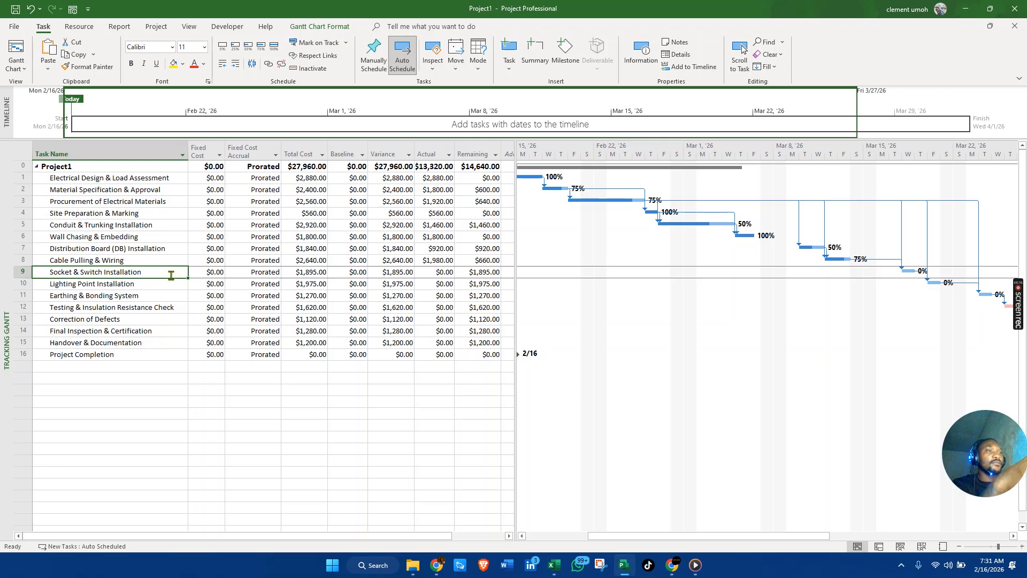
click(248, 46)
click(169, 282)
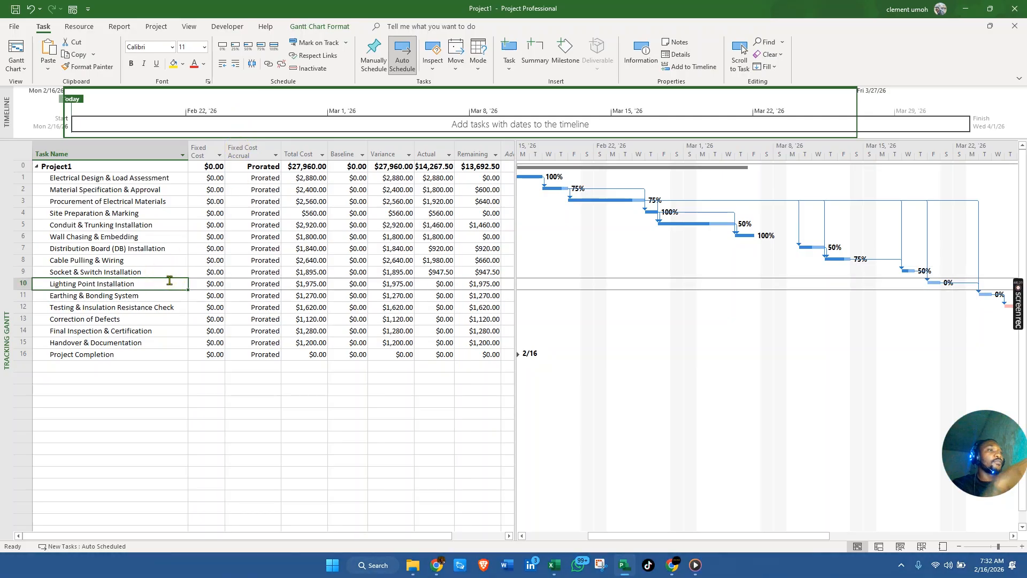
click(247, 46)
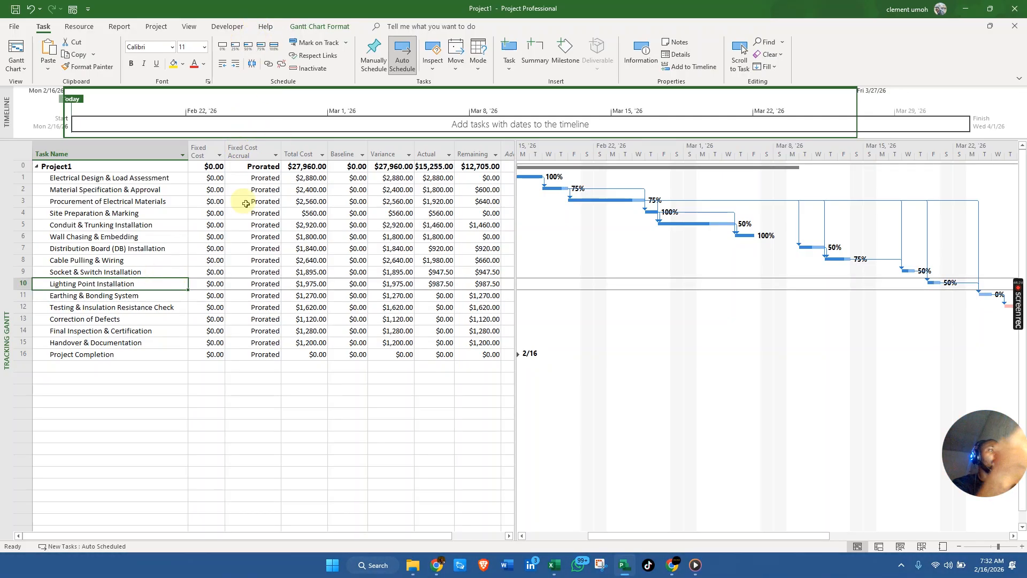
Mark Earthing & Bonding System as 100% complete and Testing & Insulation Resistance Check as 75% complete.
click(170, 296)
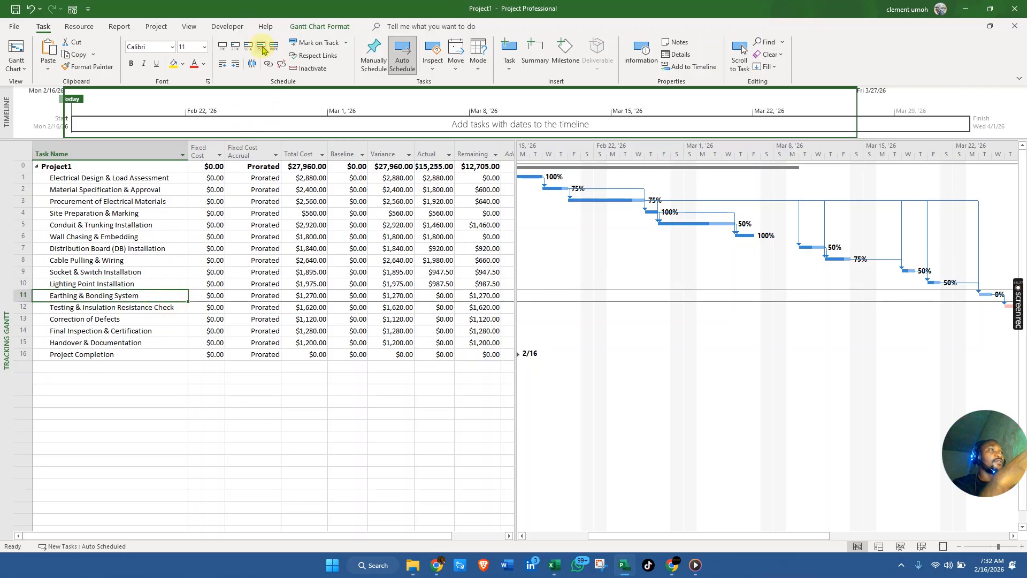
click(274, 46)
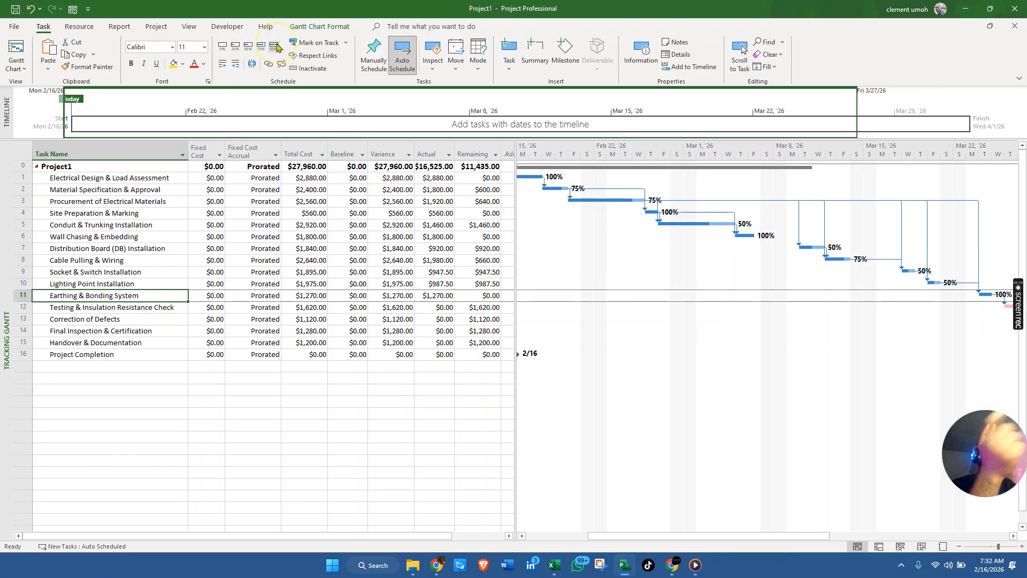
click(146, 307)
click(260, 45)
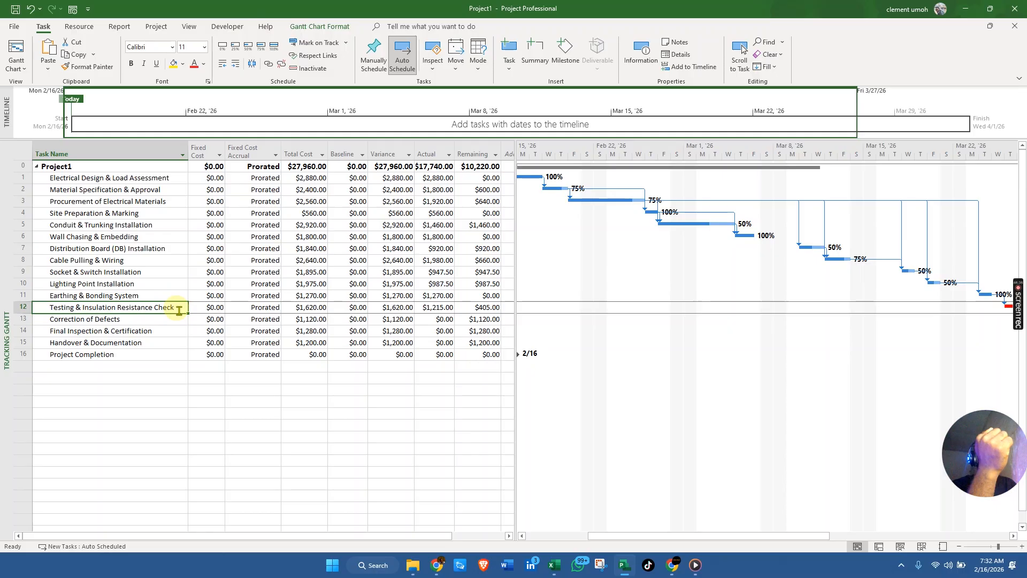
Mark Correction of Defects as 25% complete and Final Inspection & Certification as 100% complete.
click(163, 319)
click(235, 47)
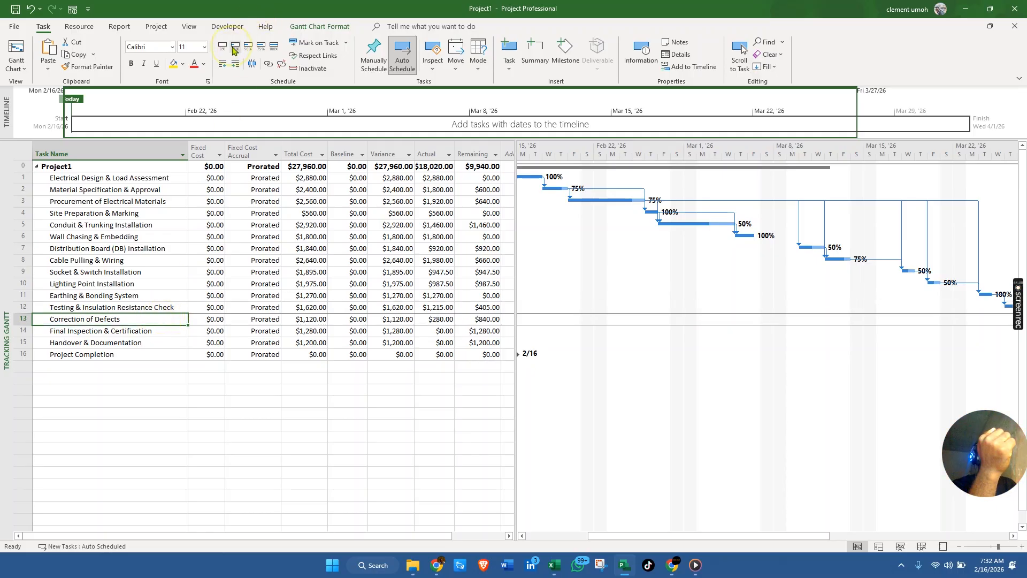
click(178, 331)
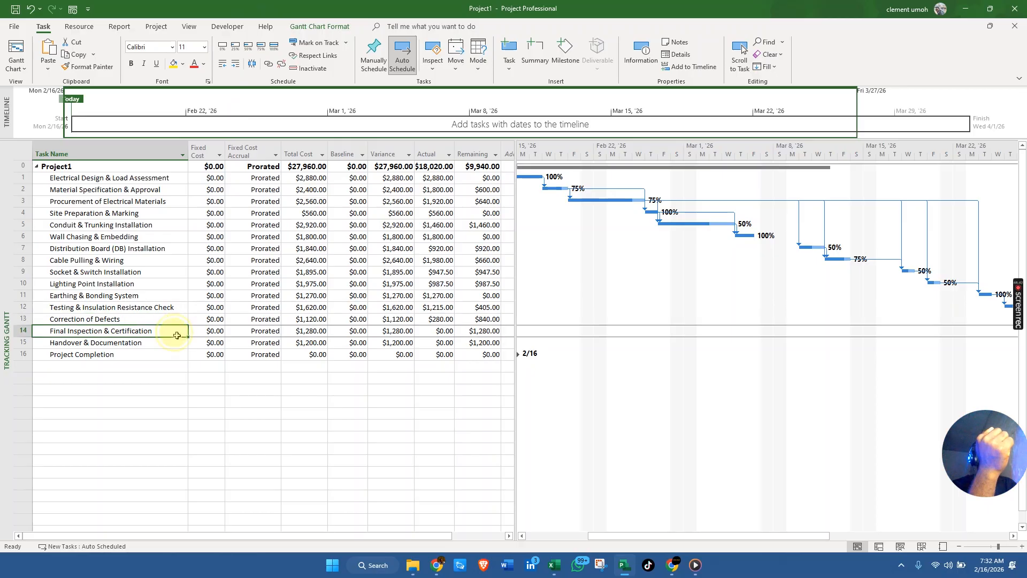
click(274, 48)
Mark Handover & Documentation as 75% complete and review the progress bars through the end of the project.
click(112, 344)
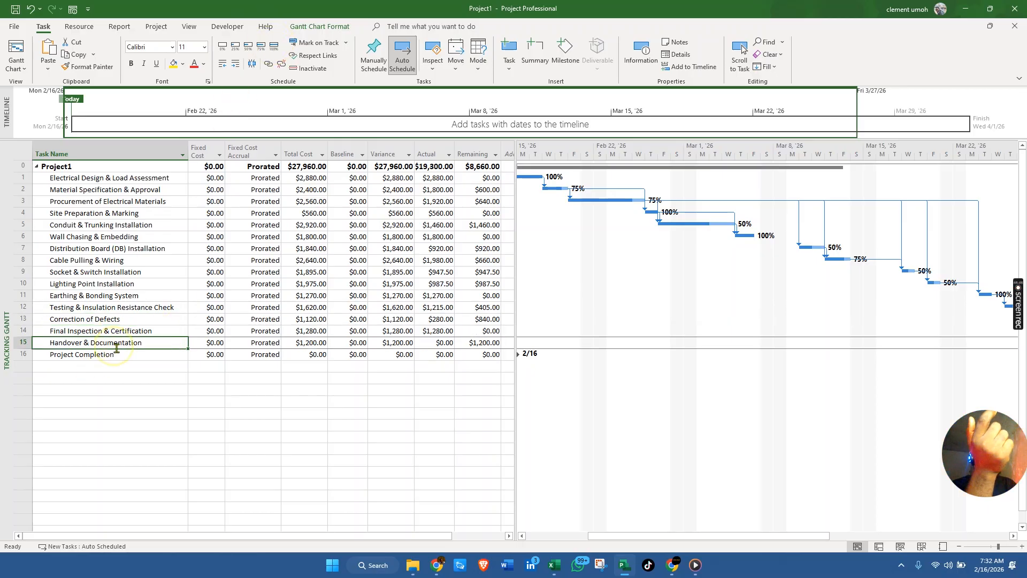
click(261, 48)
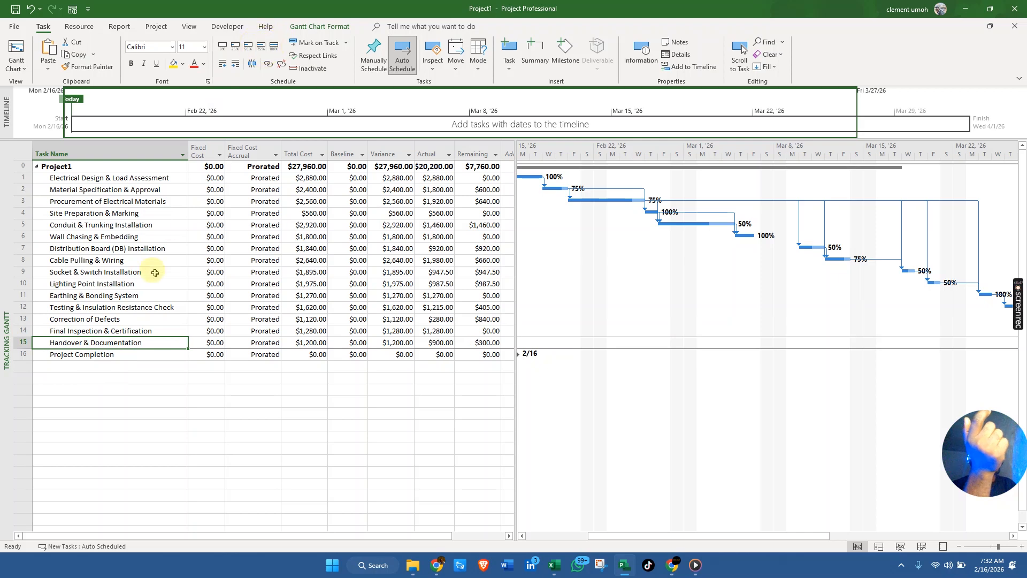
click(119, 354)
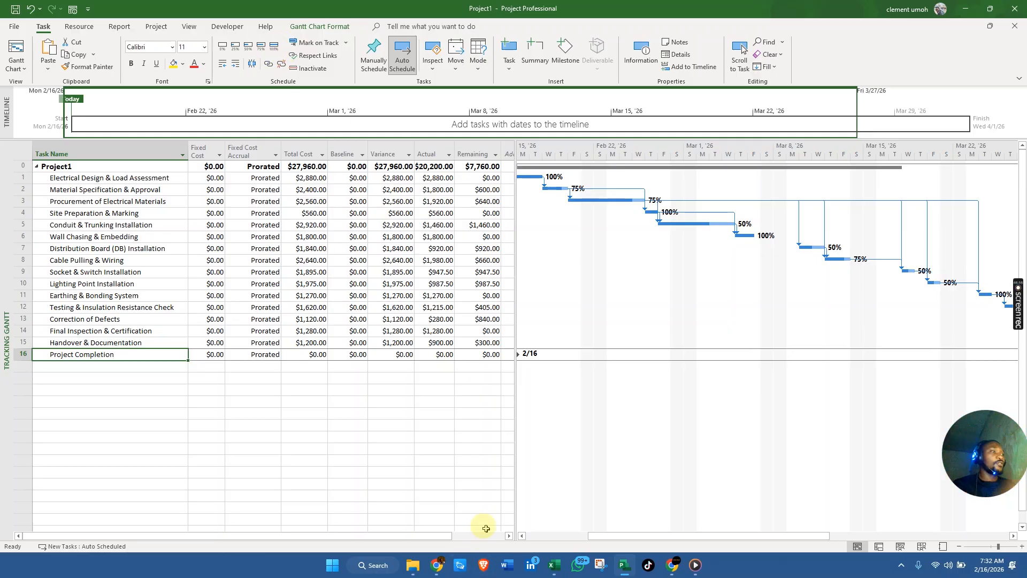
drag(647, 537, 746, 539)
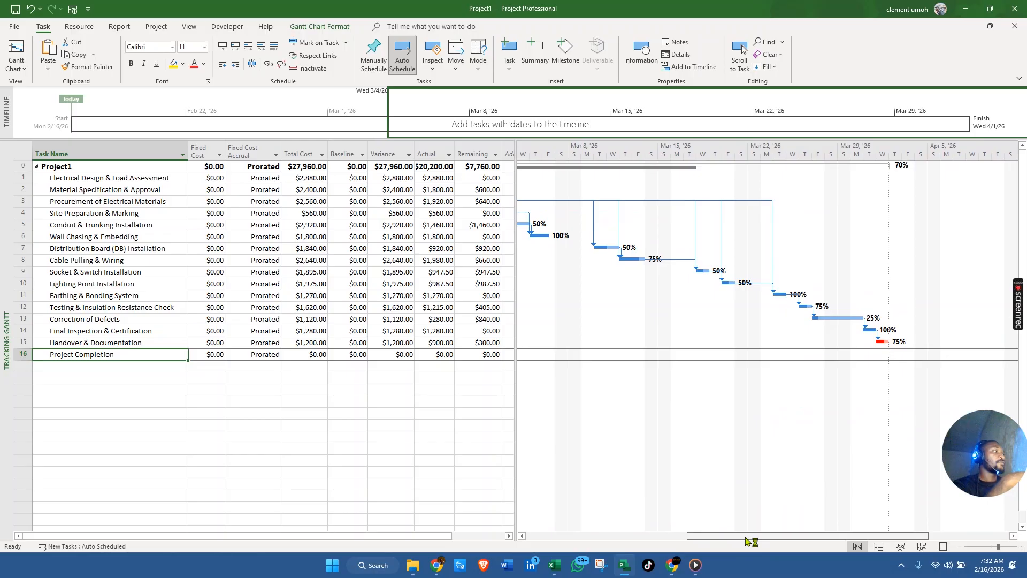
click(746, 538)
drag(746, 541, 642, 563)
Display the Entry table in the Gantt Chart view and check the tasks' completion indicators.
click(25, 150)
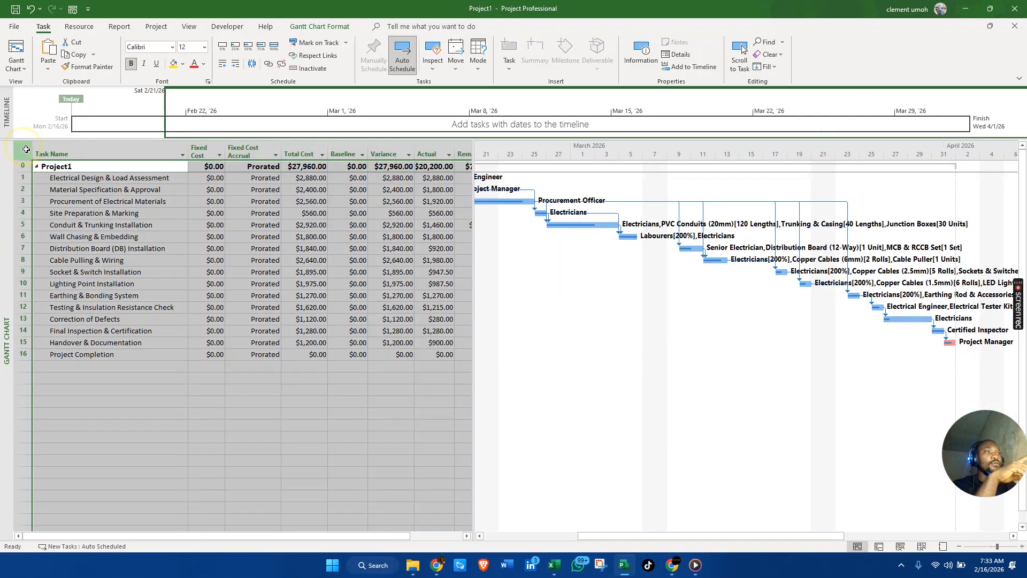
right_click(25, 149)
click(53, 189)
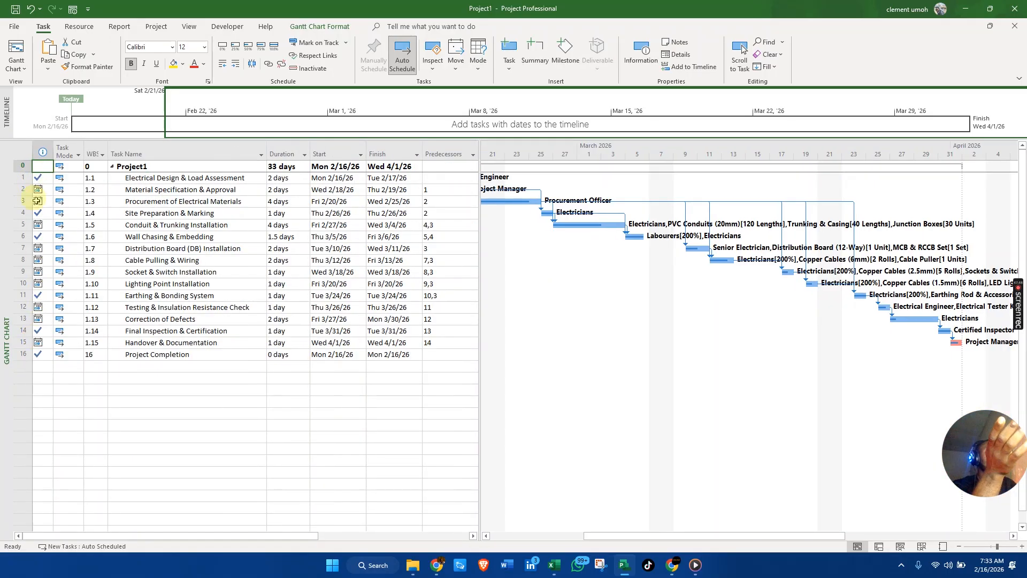
click(44, 181)
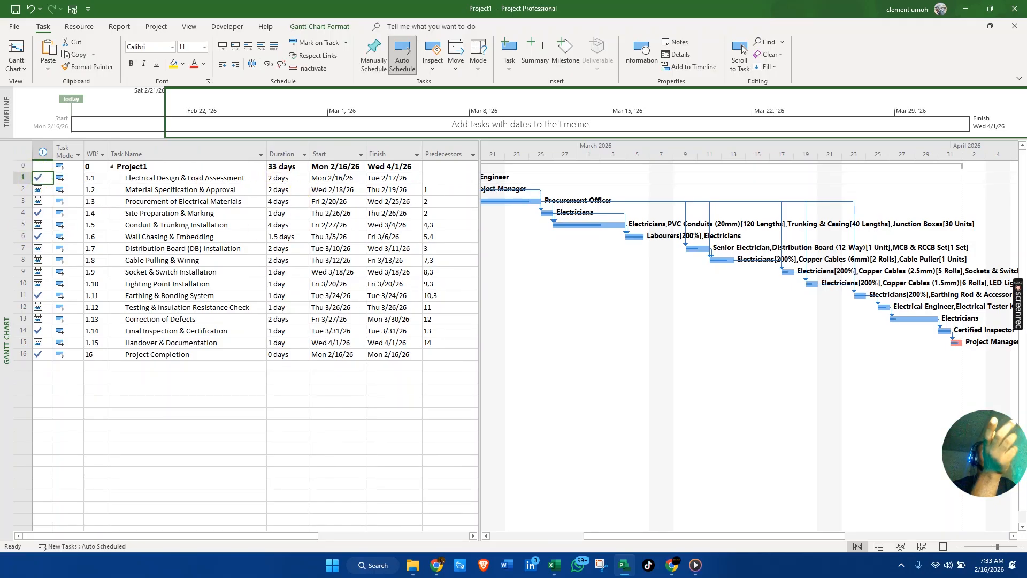
Return to the Tracking Gantt view and check the remaining costs of the fully completed tasks.
right_click(5, 235)
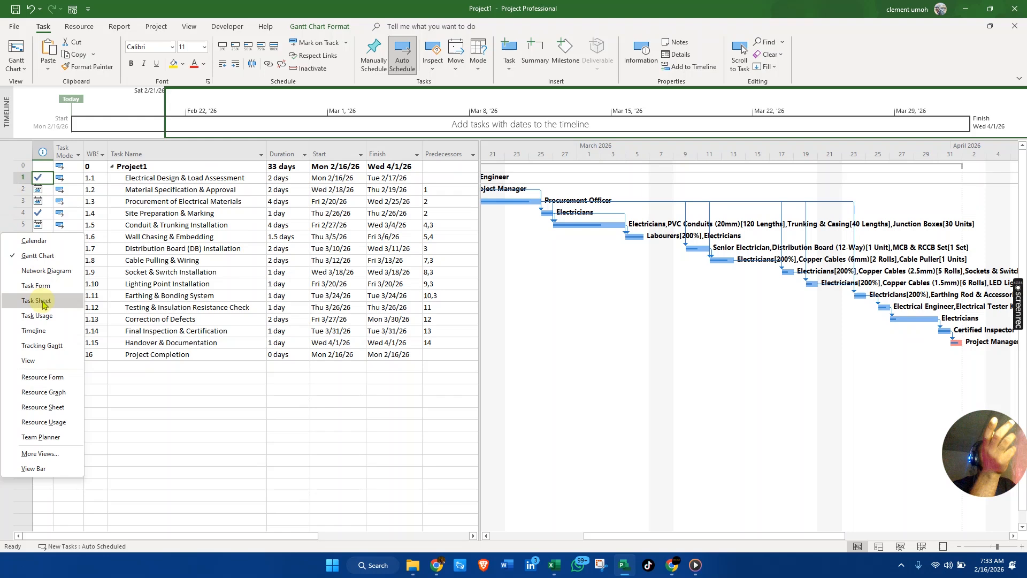
click(47, 345)
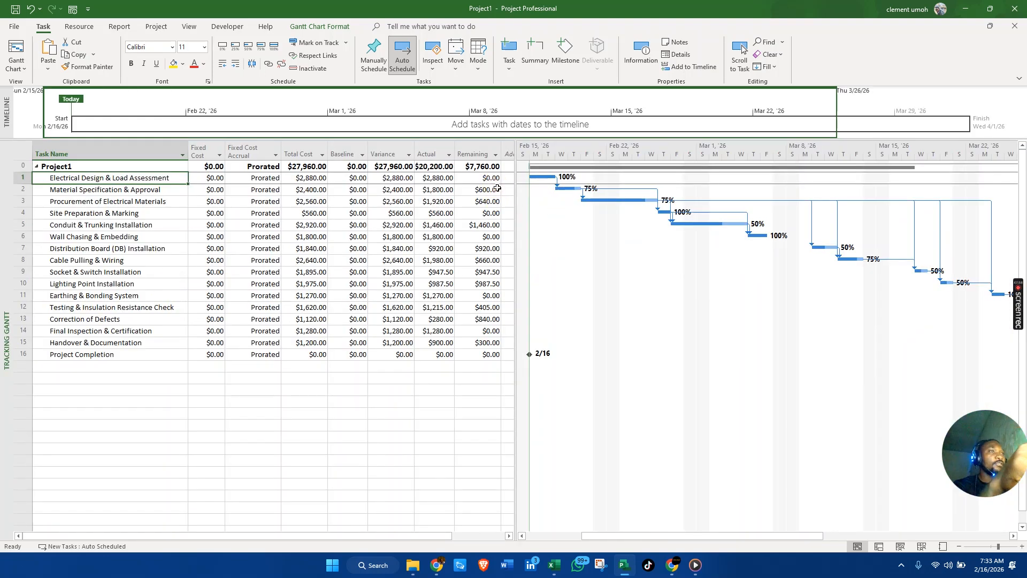
click(467, 216)
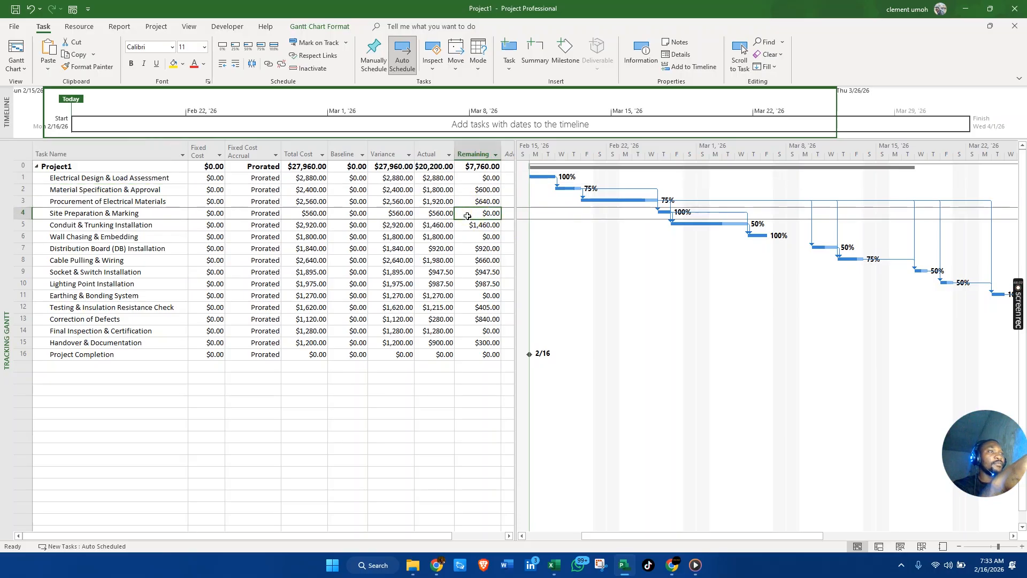
click(475, 236)
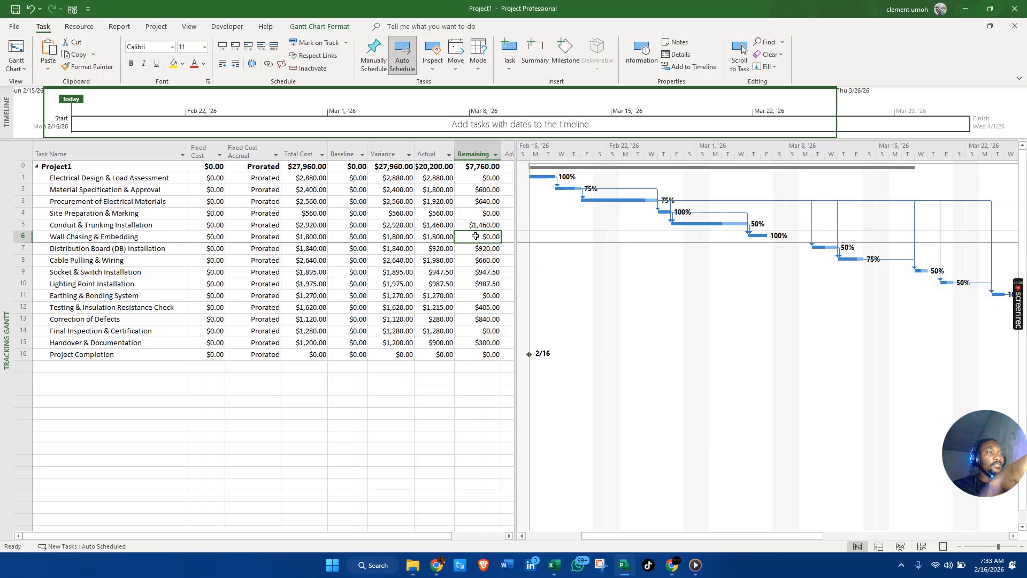
click(479, 300)
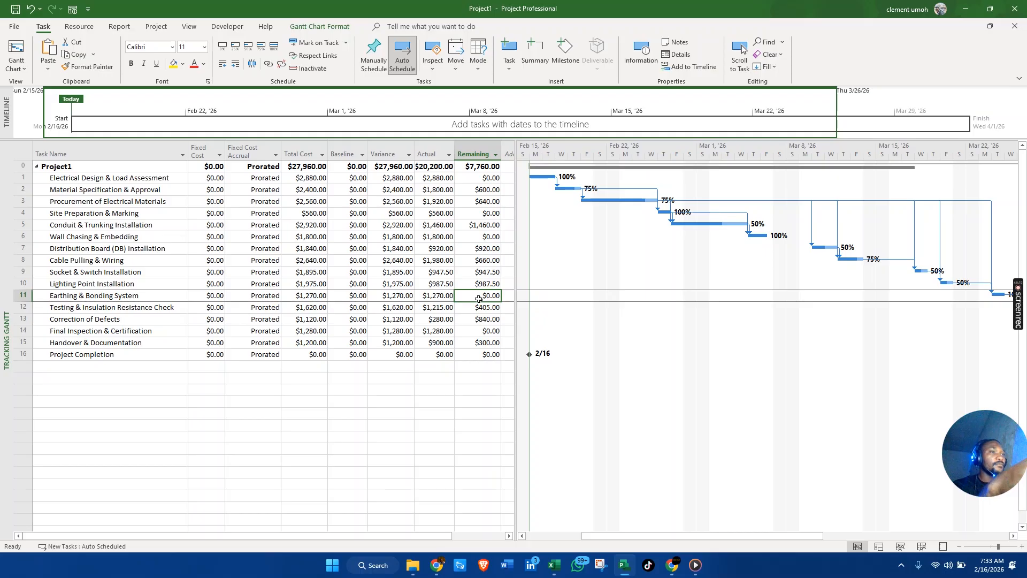
click(478, 331)
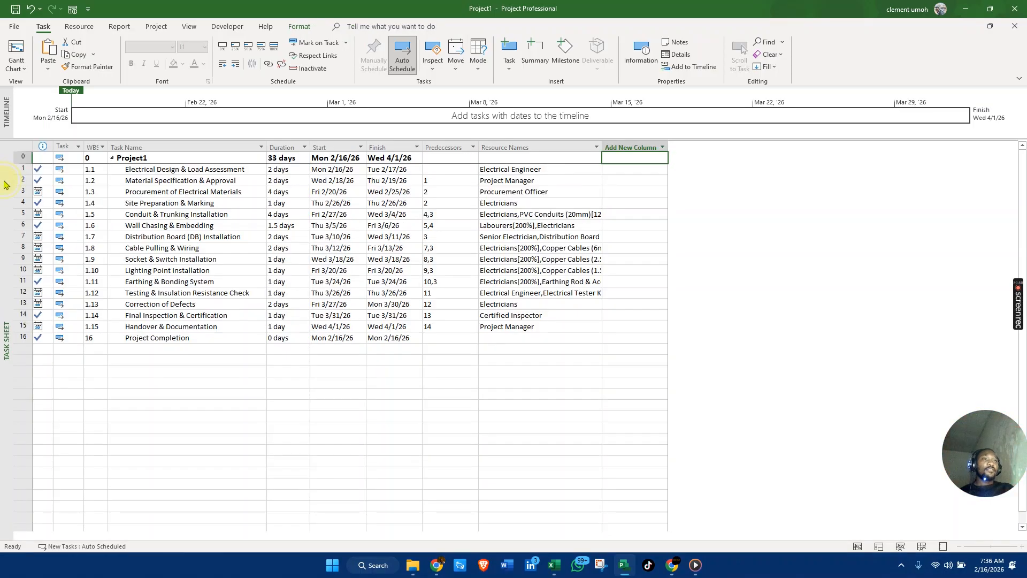
Switch to the Gantt Chart view and apply the Variance table.
right_click(7, 187)
click(41, 203)
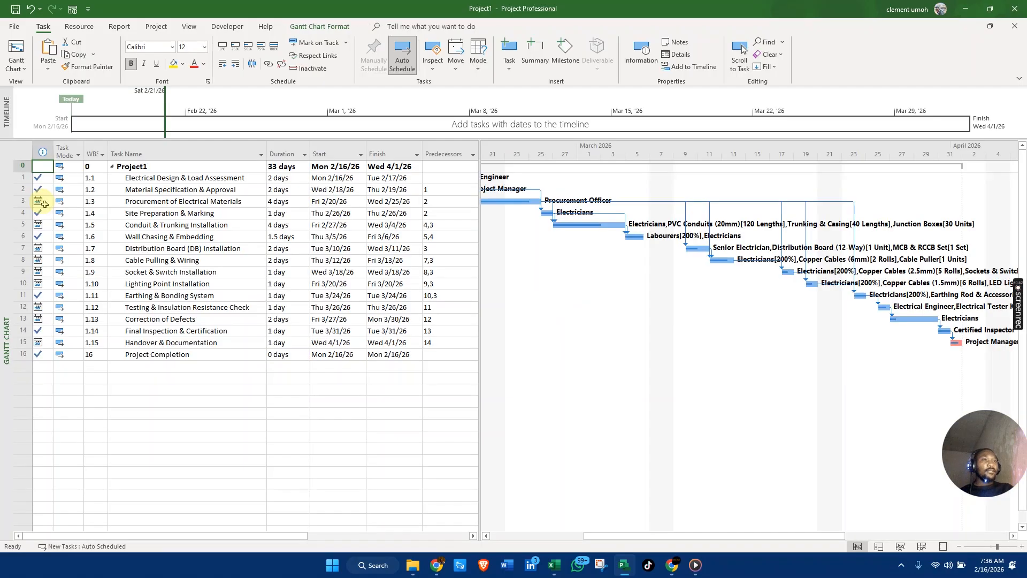
right_click(21, 155)
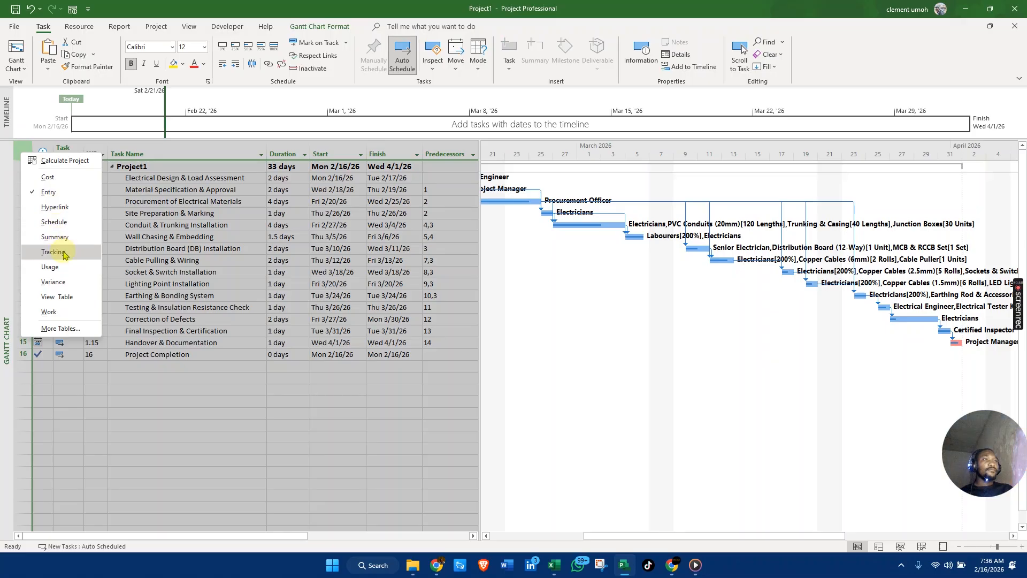
click(59, 282)
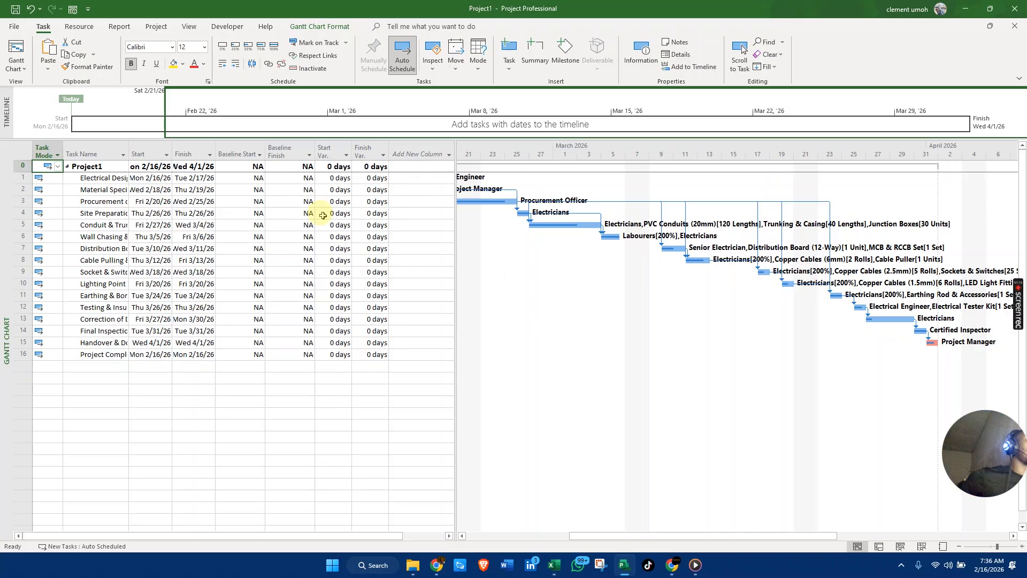
Widen the Task Name column to show full names and enlarge the table area to reveal the Finish Variance column.
click(332, 28)
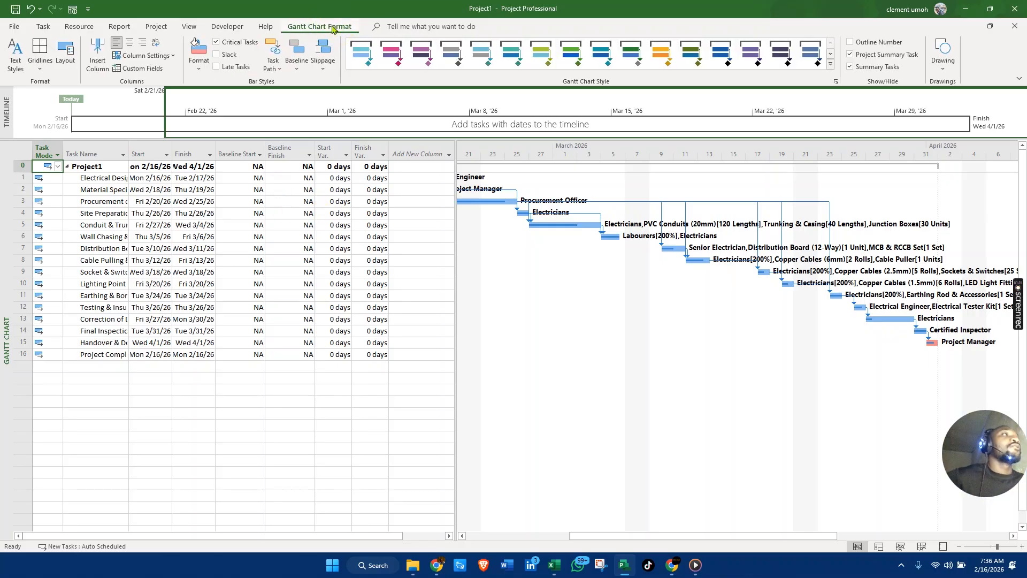
click(149, 30)
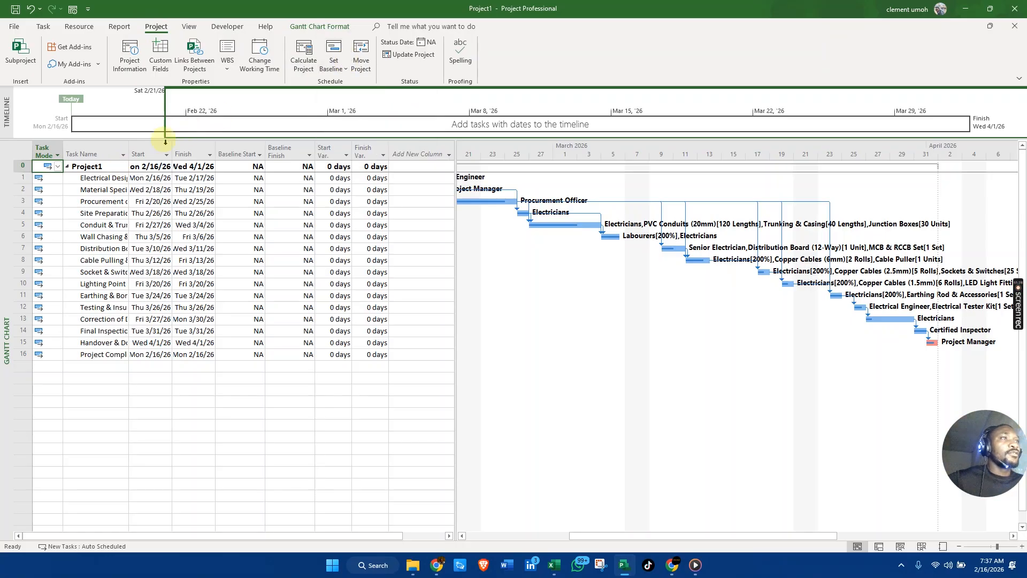
drag(130, 156, 238, 167)
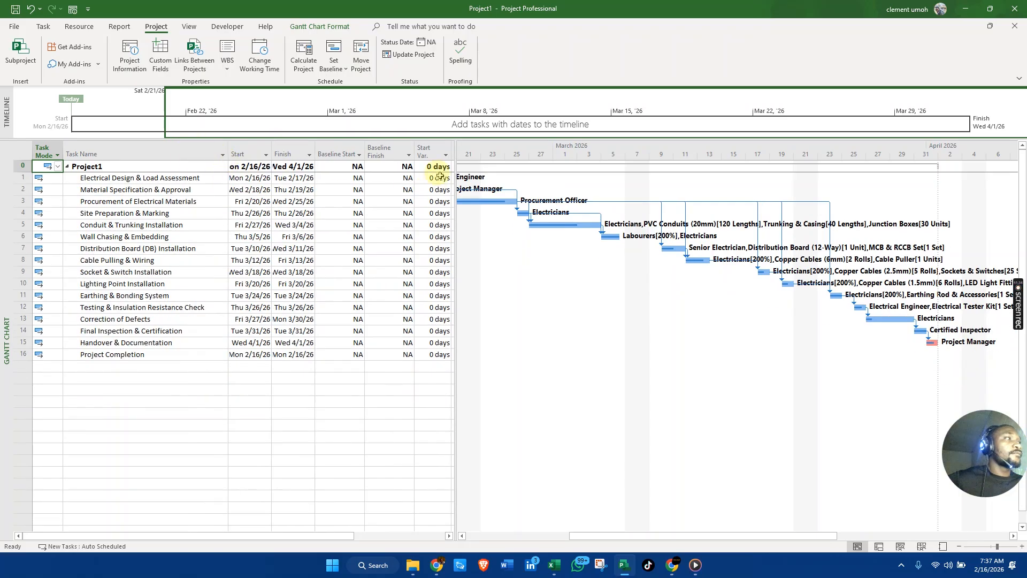
drag(455, 154, 503, 155)
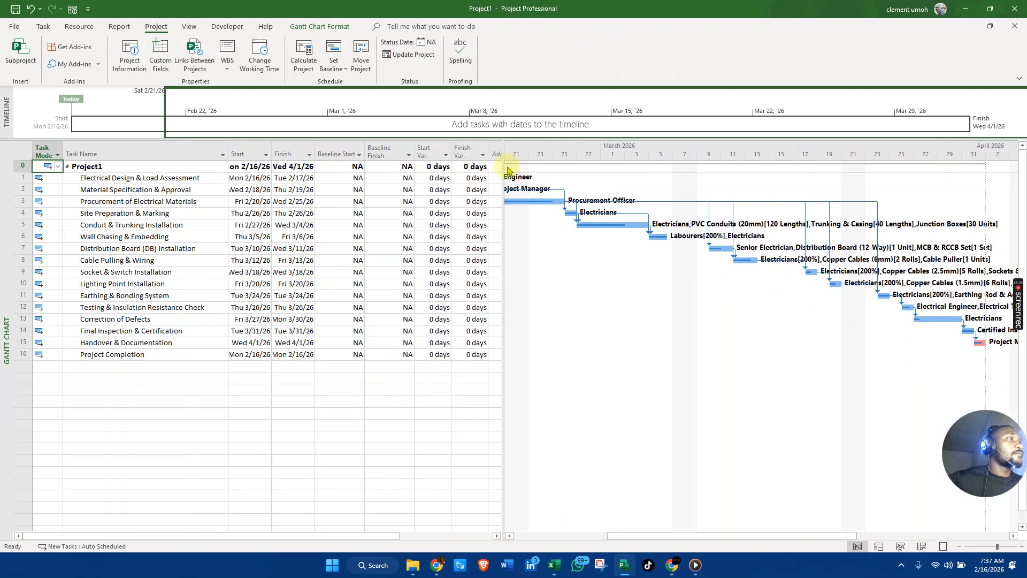
drag(717, 536, 686, 530)
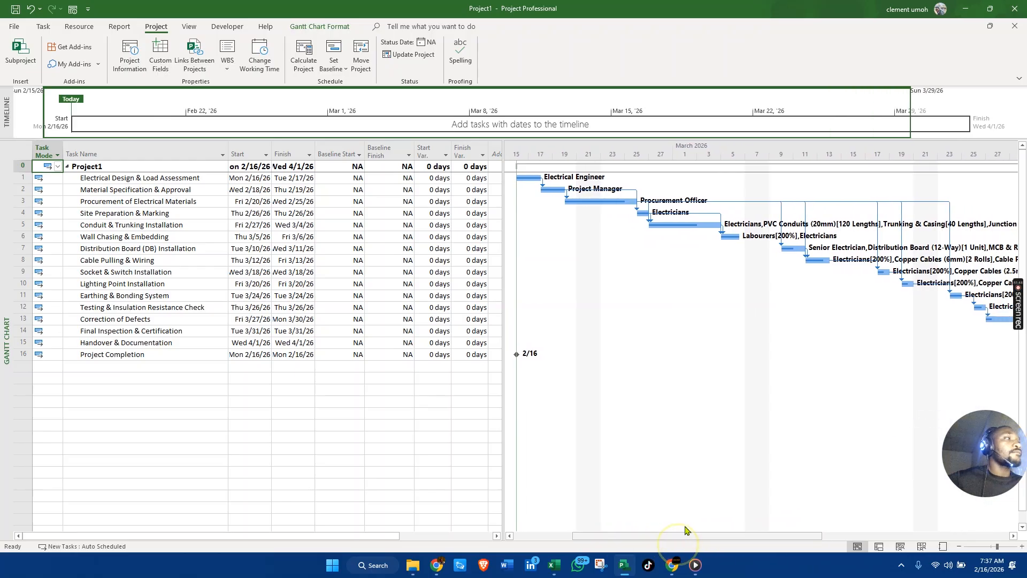
Set the Baseline for the entire project.
click(340, 50)
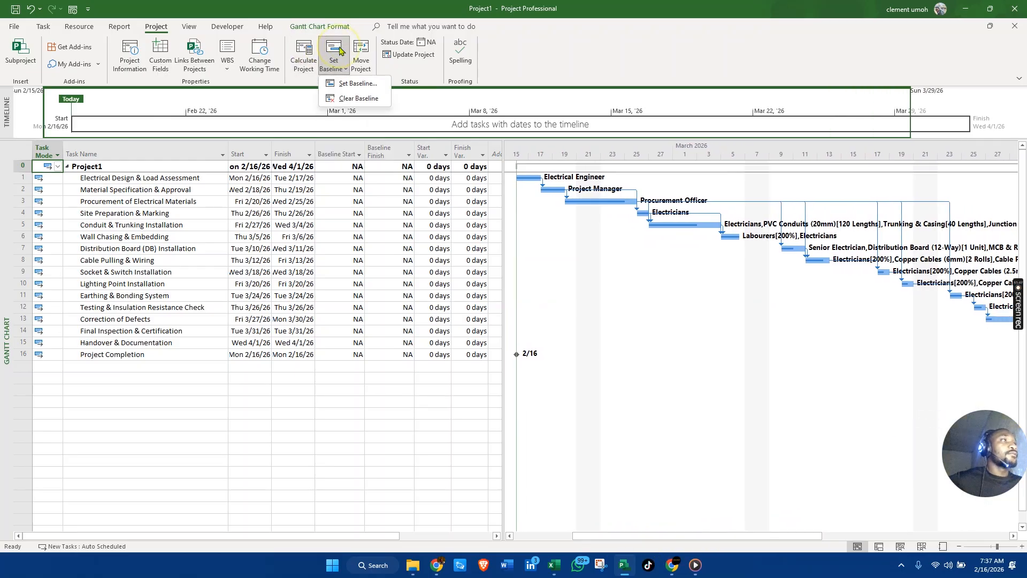
click(365, 84)
drag(520, 197, 681, 194)
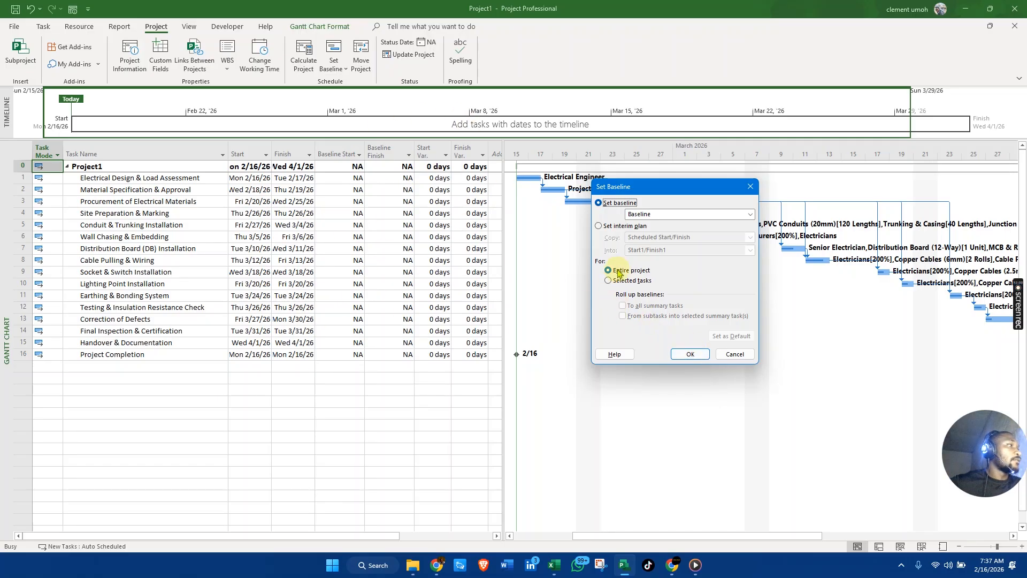
click(690, 355)
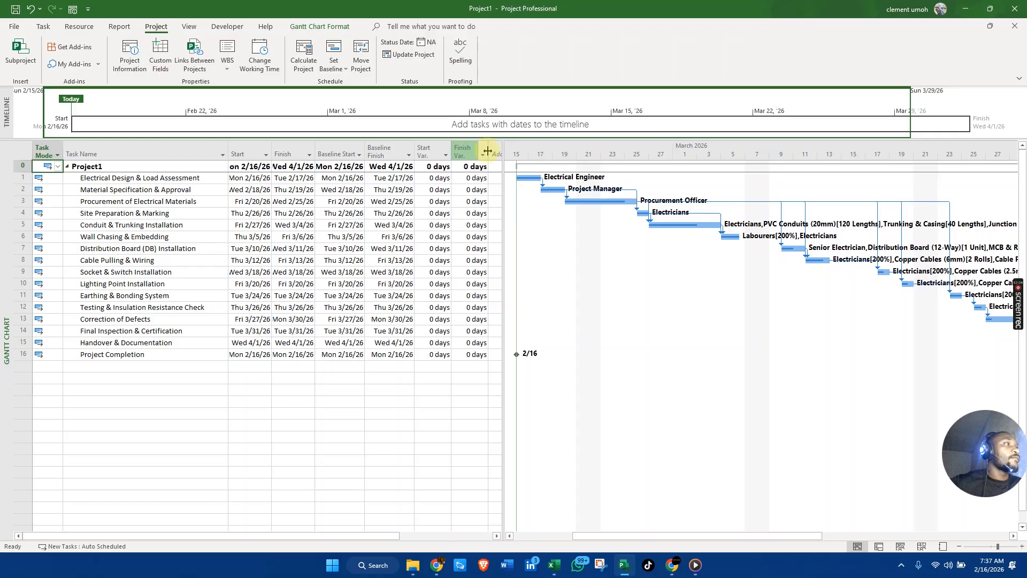
Apply the Cost table to compare baseline, actual and remaining costs per task.
click(22, 149)
right_click(22, 149)
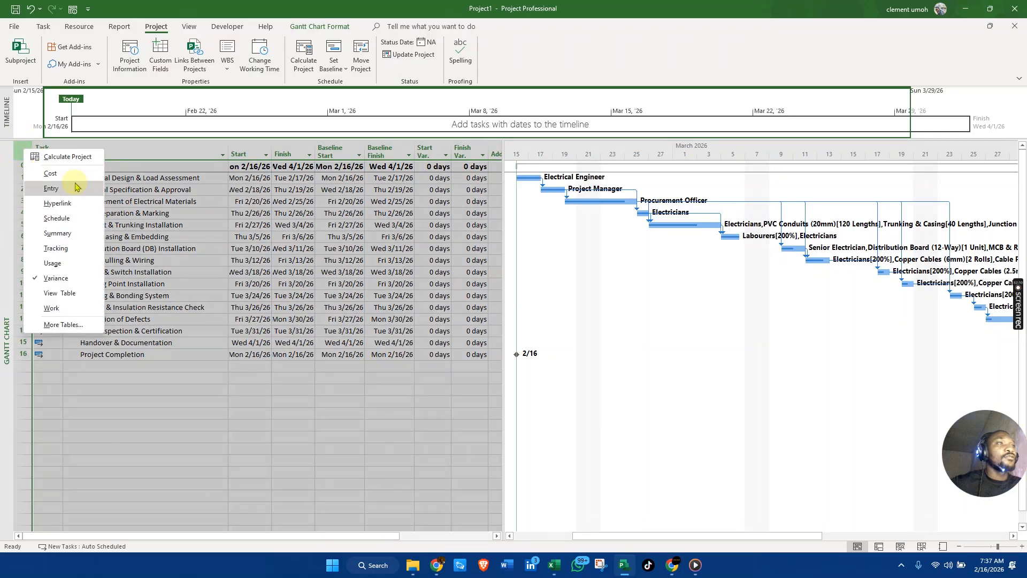
click(86, 175)
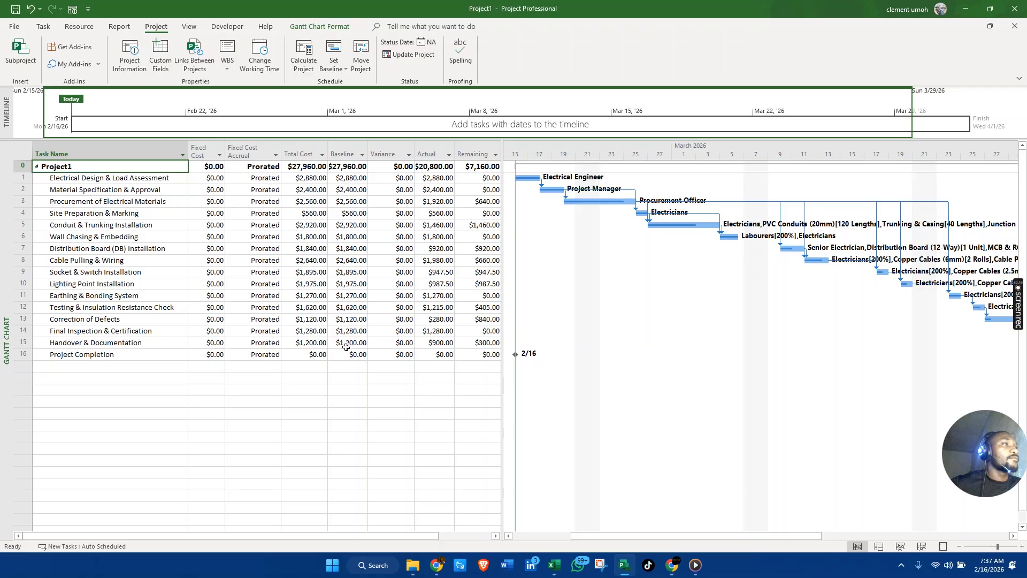
Clear the Baseline for the entire project.
click(333, 60)
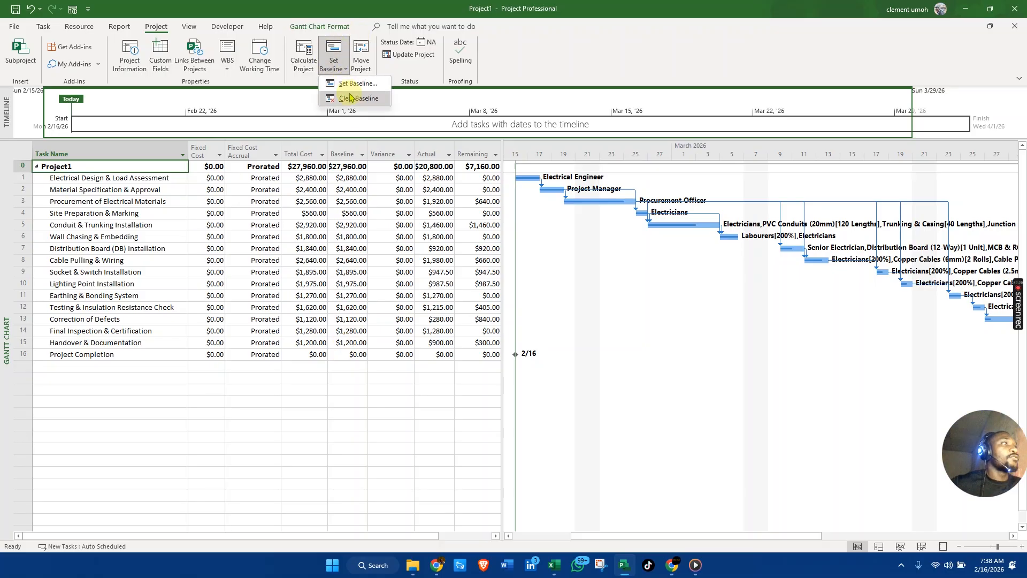
click(349, 97)
click(555, 309)
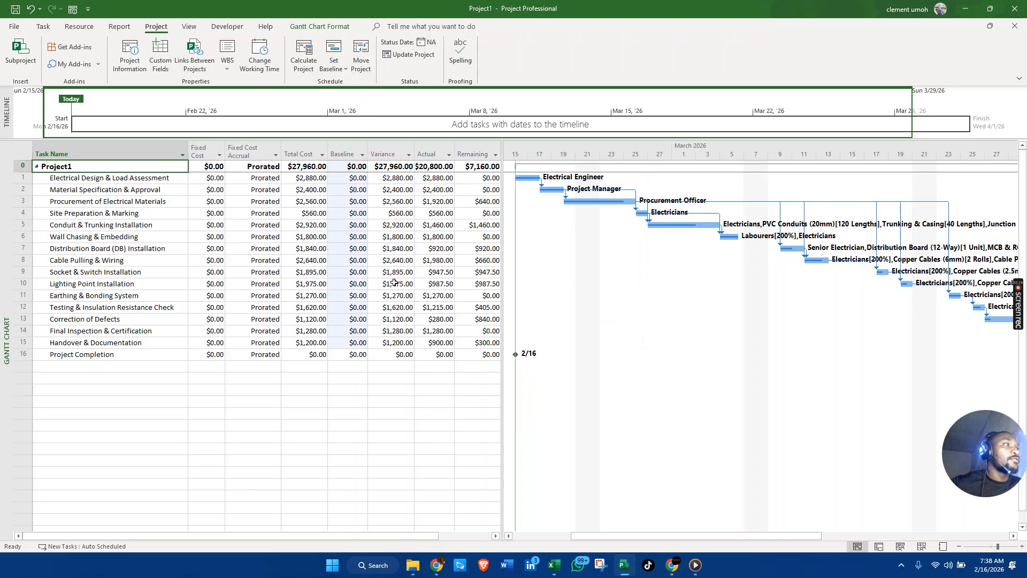
Set the Baseline again for the entire project, and widen the Actual and Baseline cost columns with the table area enlarged.
drag(454, 148, 516, 152)
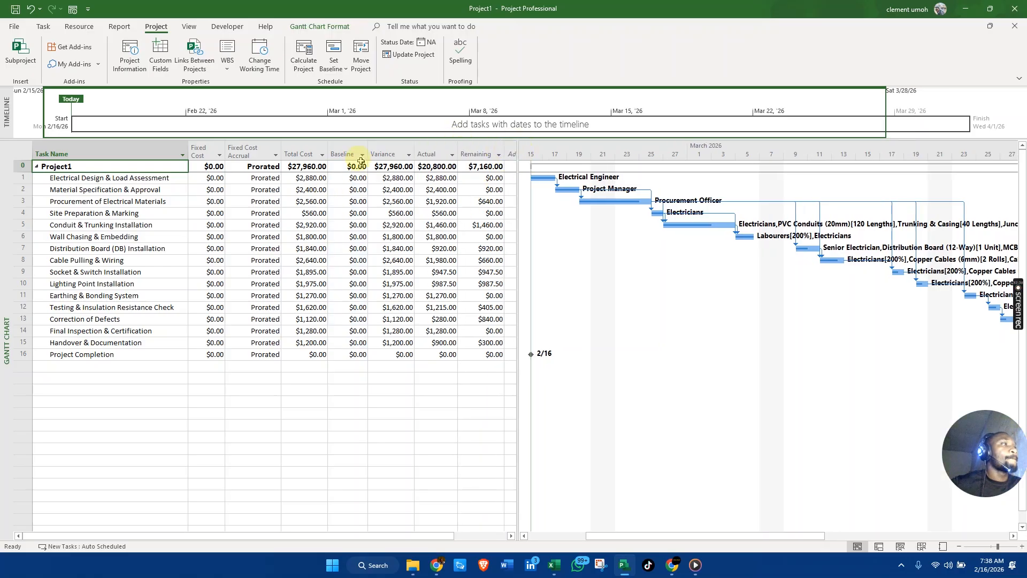
click(340, 63)
click(354, 90)
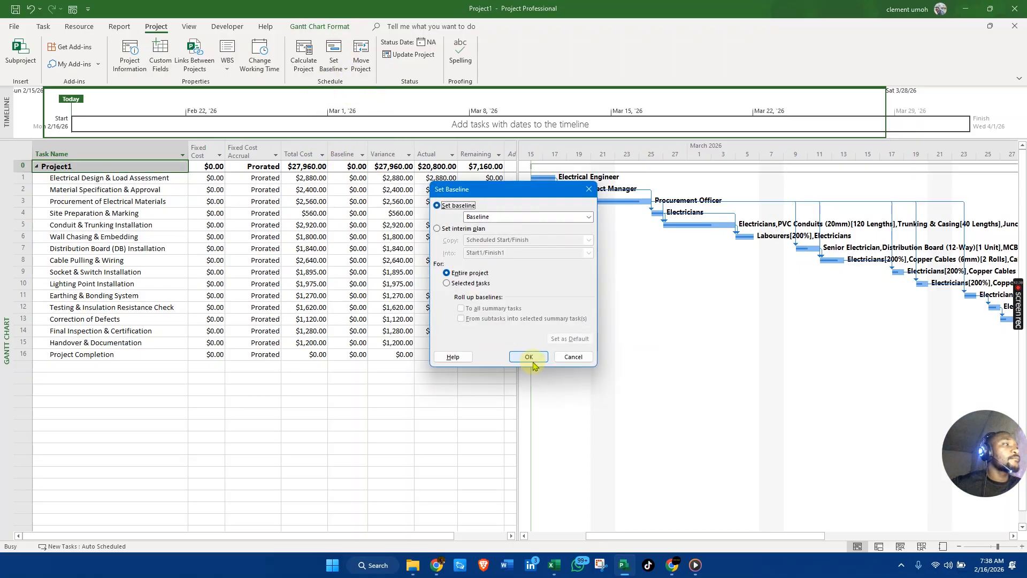
click(528, 357)
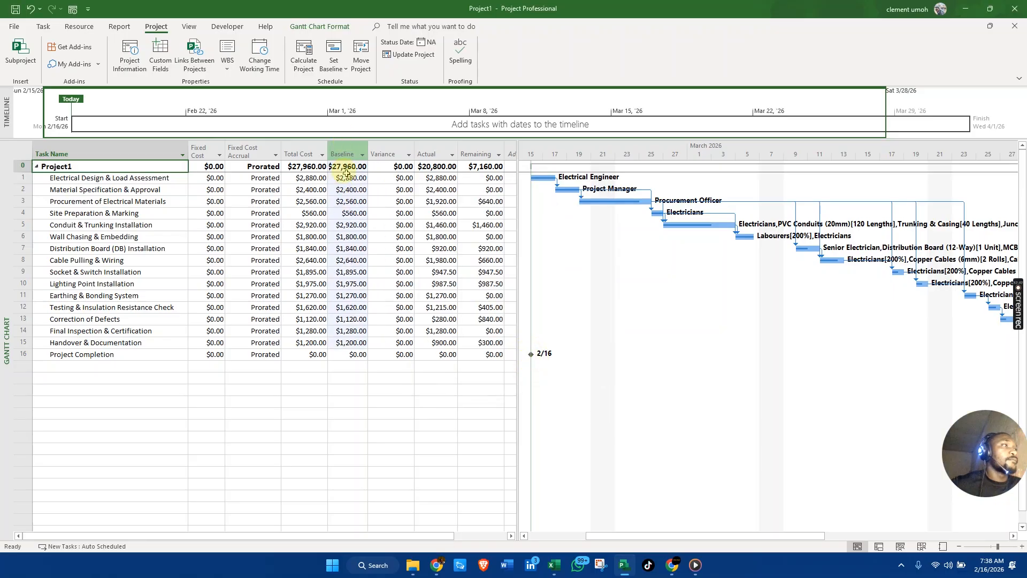
drag(369, 151, 374, 150)
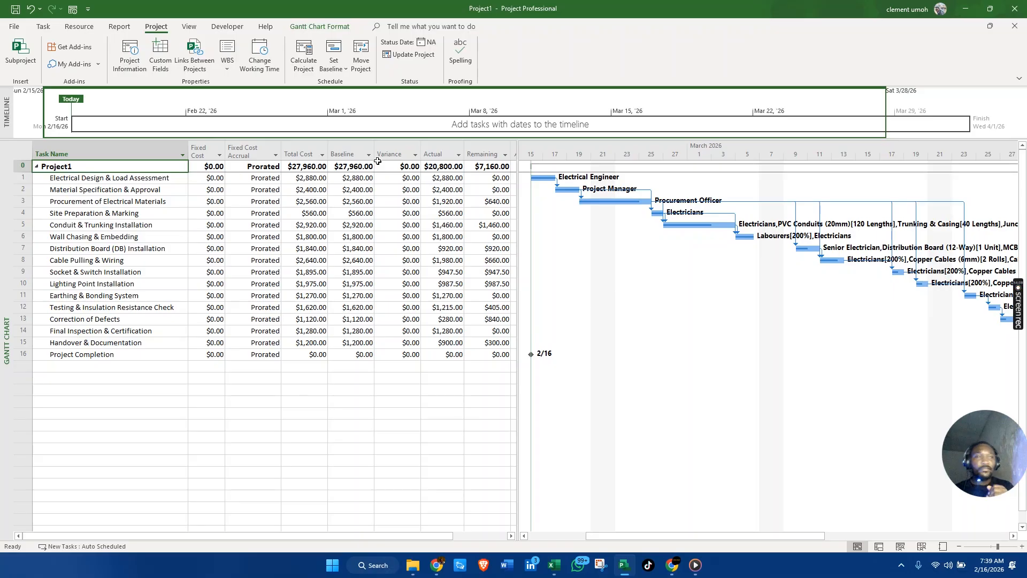
drag(608, 537, 682, 539)
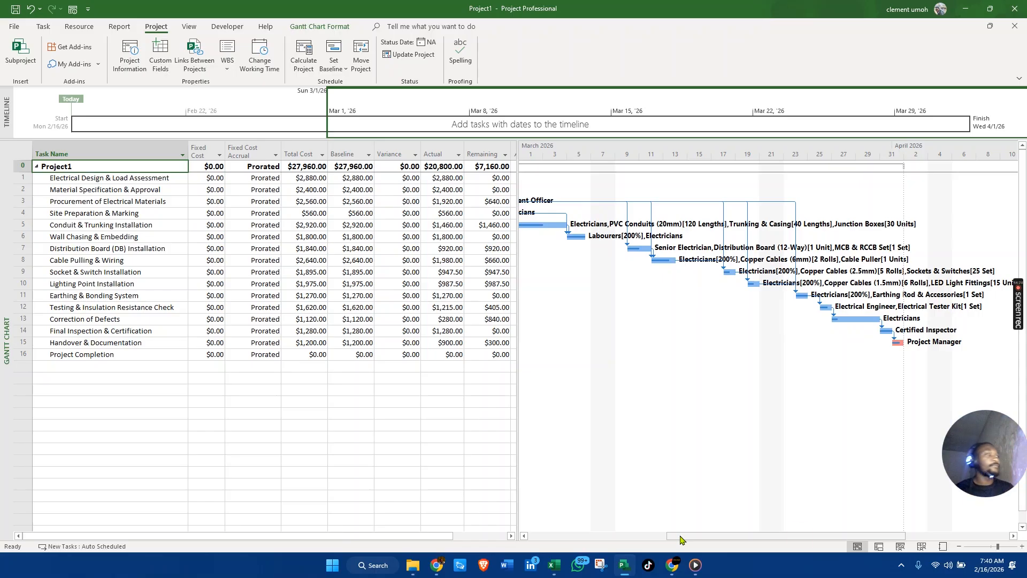
click(989, 441)
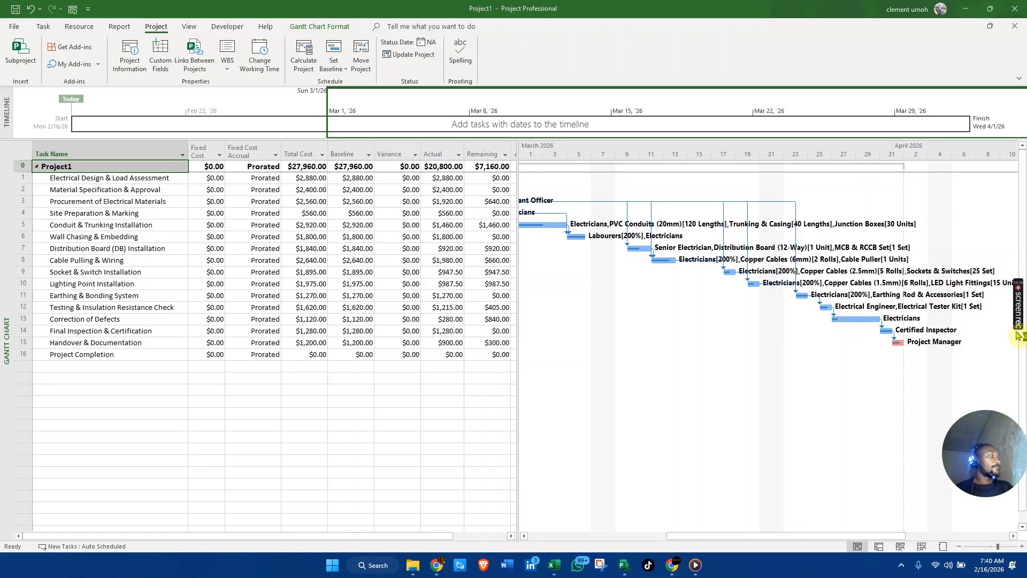
mouse_move(1024, 317)
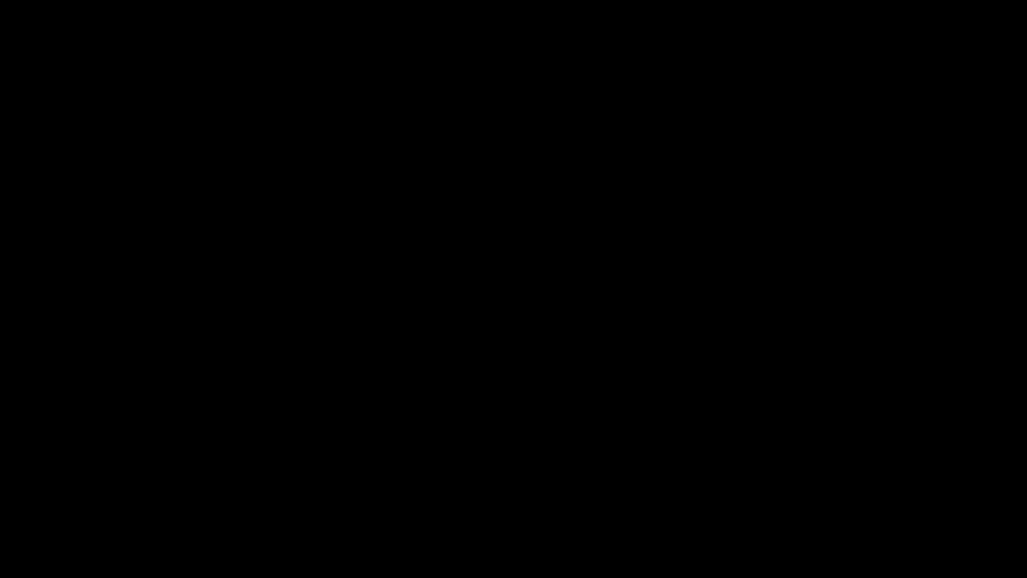